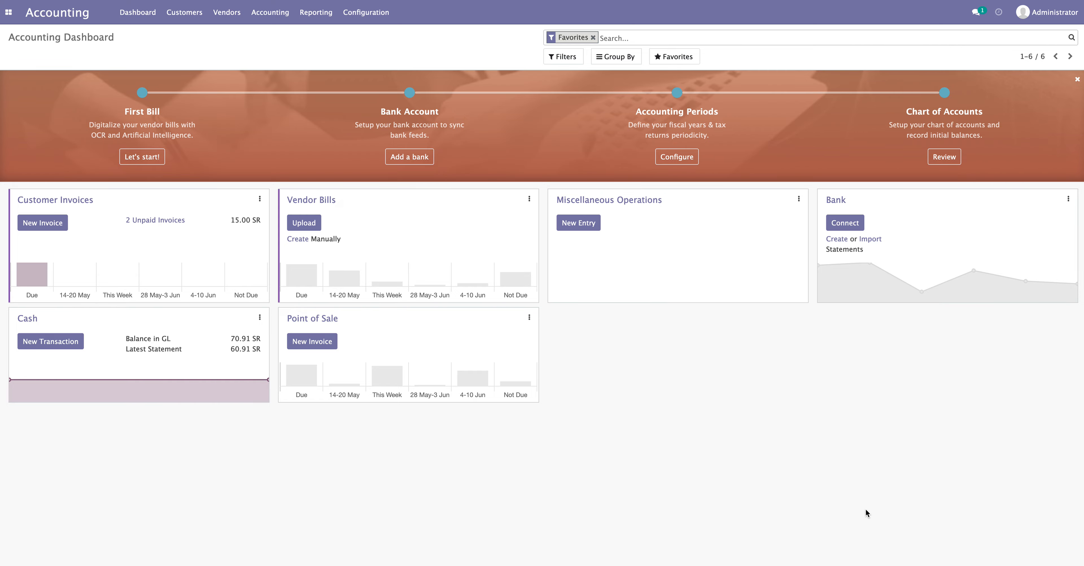
Review the first topic in the notes window, then return to Odoo Accounting in the browser
key(ctrl+Up)
click(437, 360)
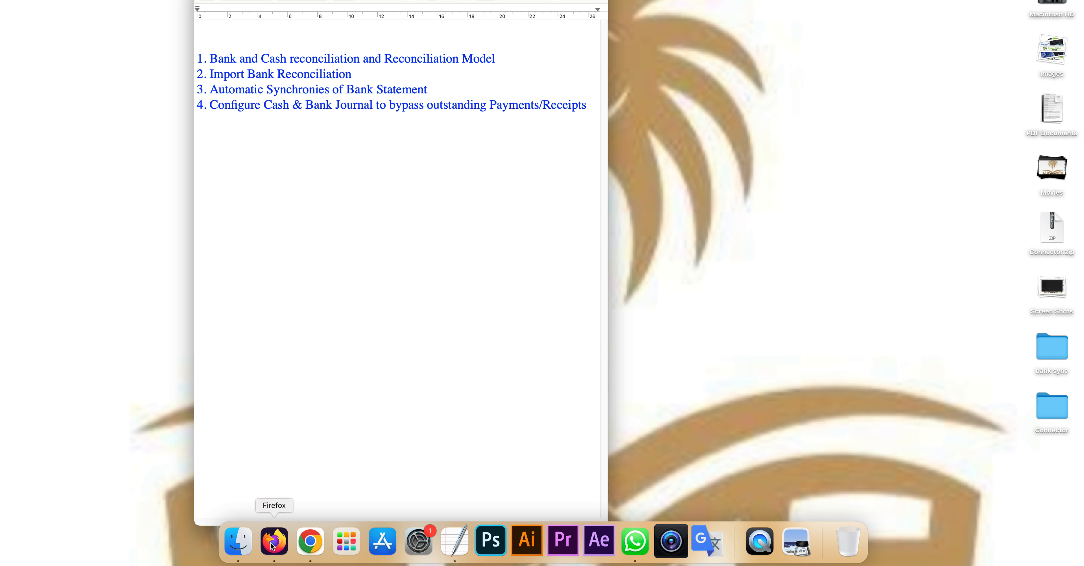
drag(210, 59, 508, 58)
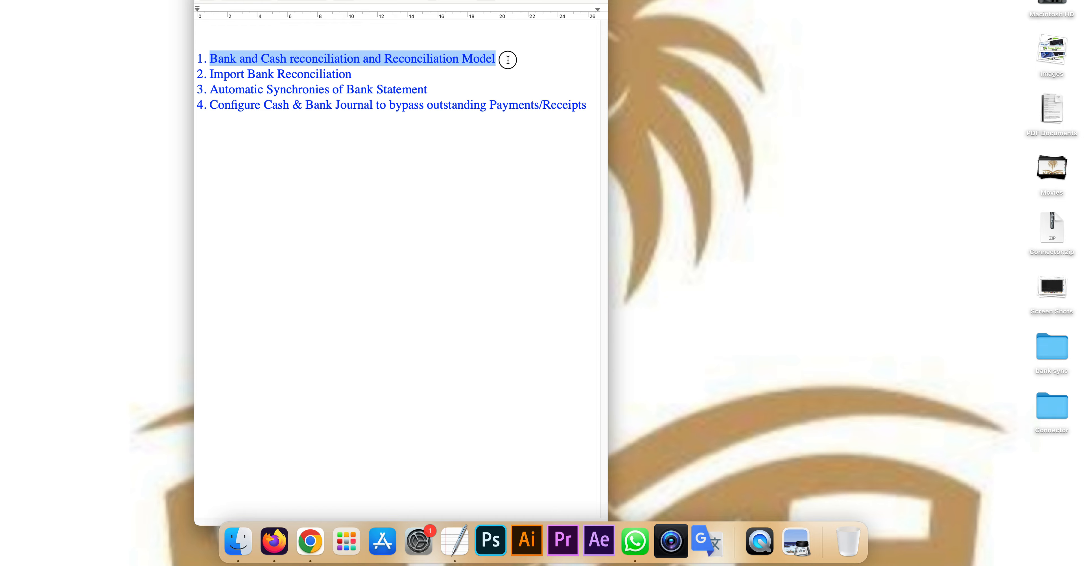
click(508, 59)
click(274, 540)
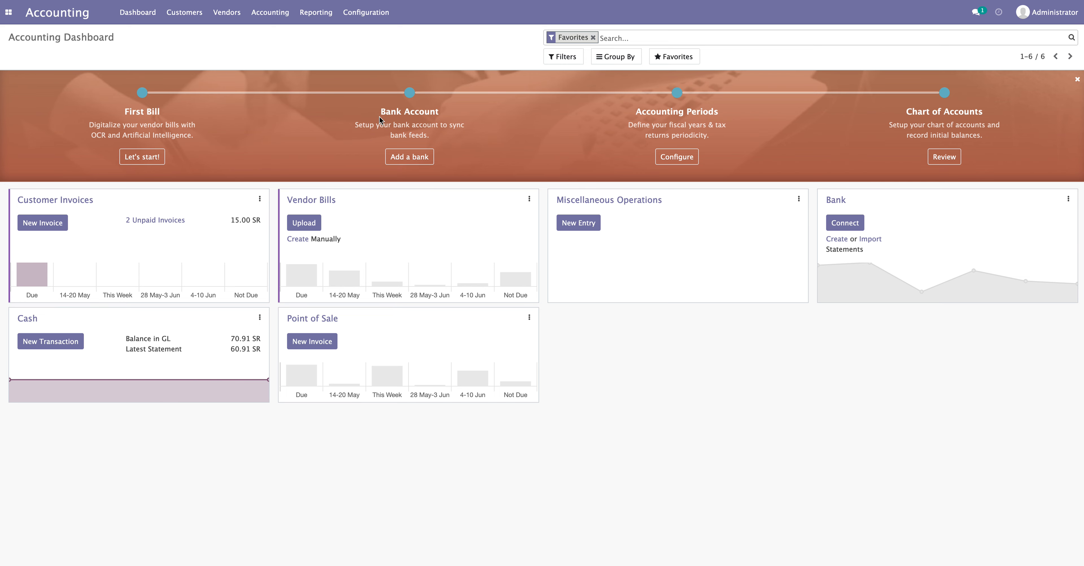
Open Configuration > Reconciliation Models and start a new reconciliation model
click(367, 17)
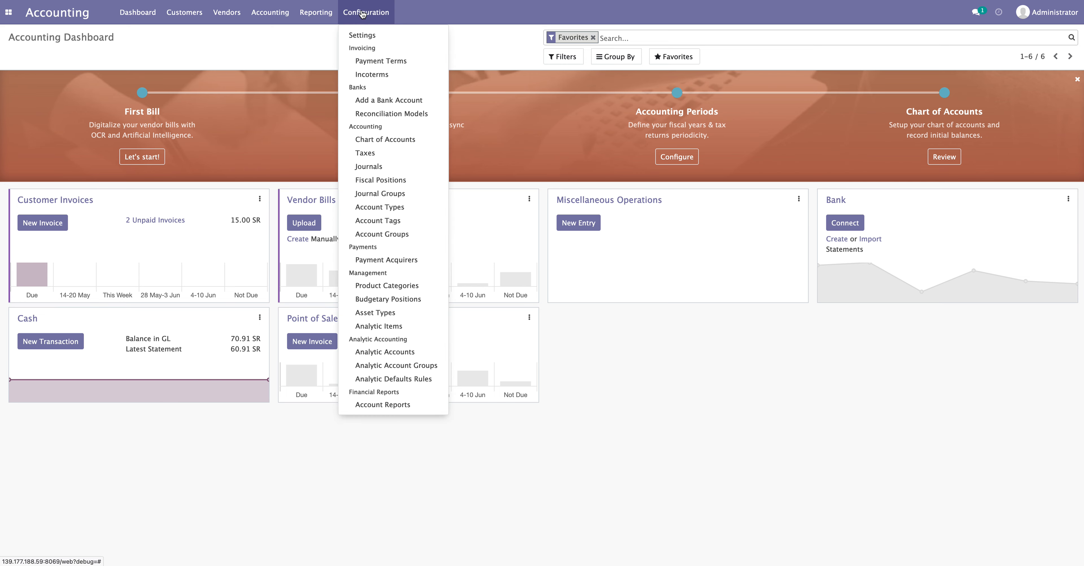
click(375, 118)
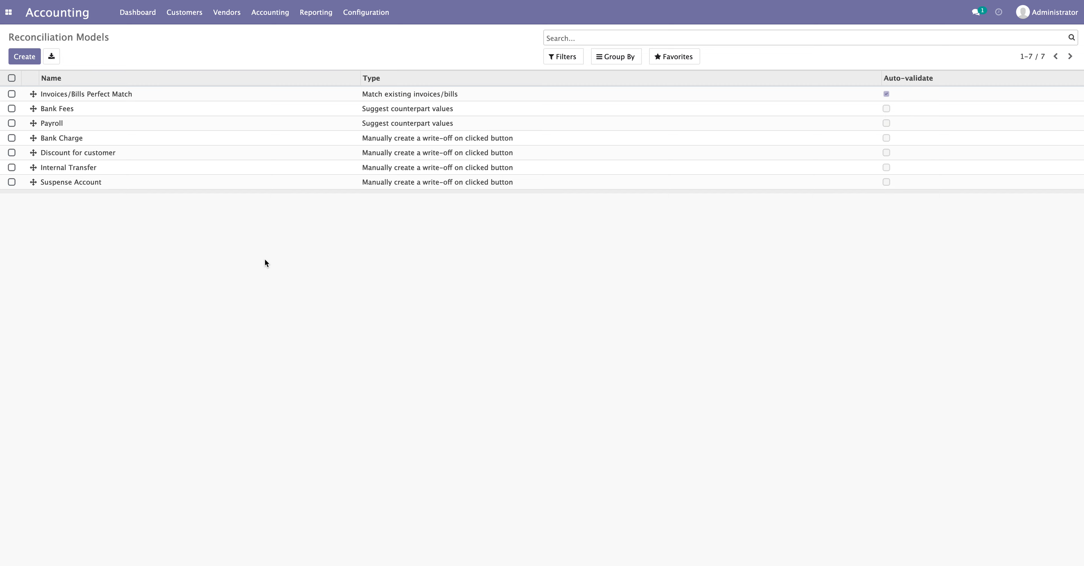
click(24, 59)
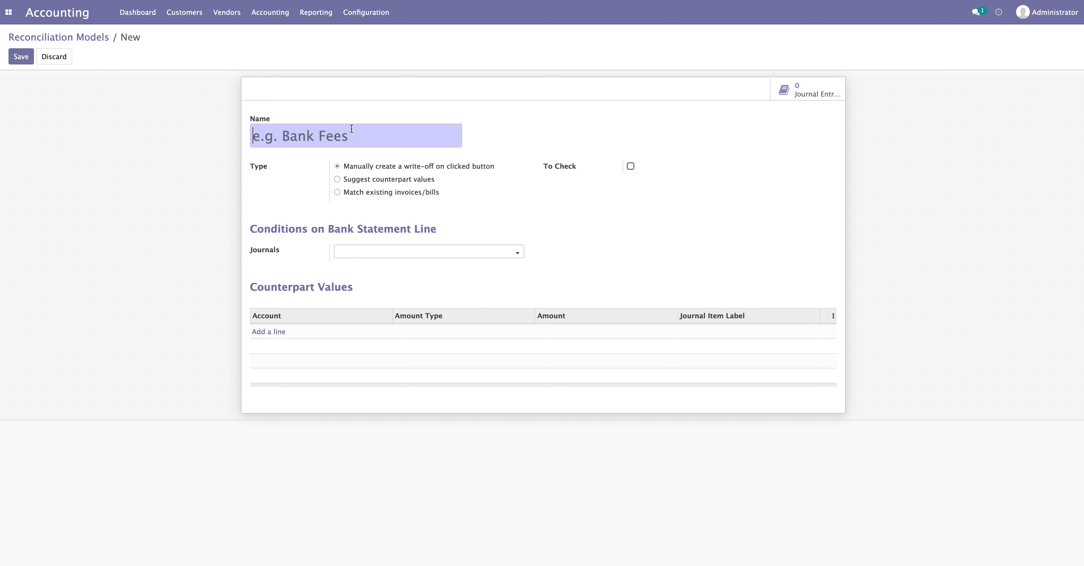
Point out the Type field and its manual write-off and suggest counterpart values options
double_click(268, 167)
drag(347, 168, 492, 167)
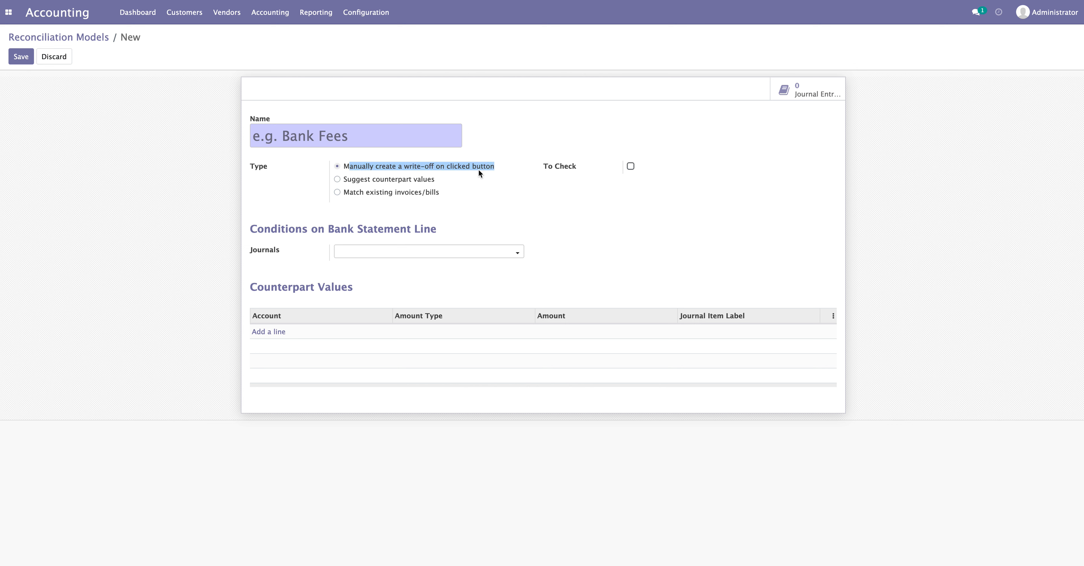
click(454, 170)
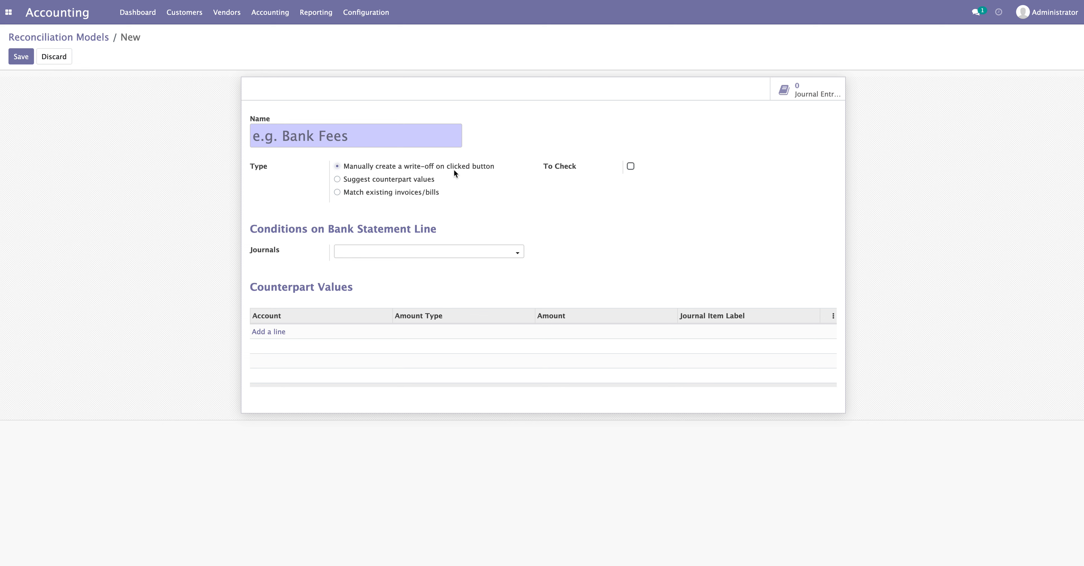
drag(352, 180, 436, 179)
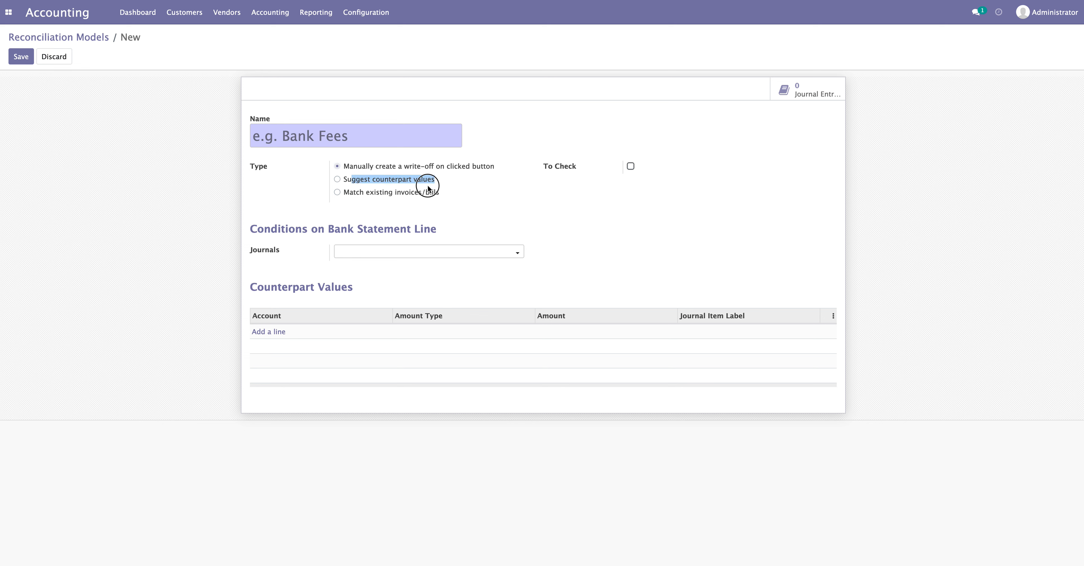
click(429, 187)
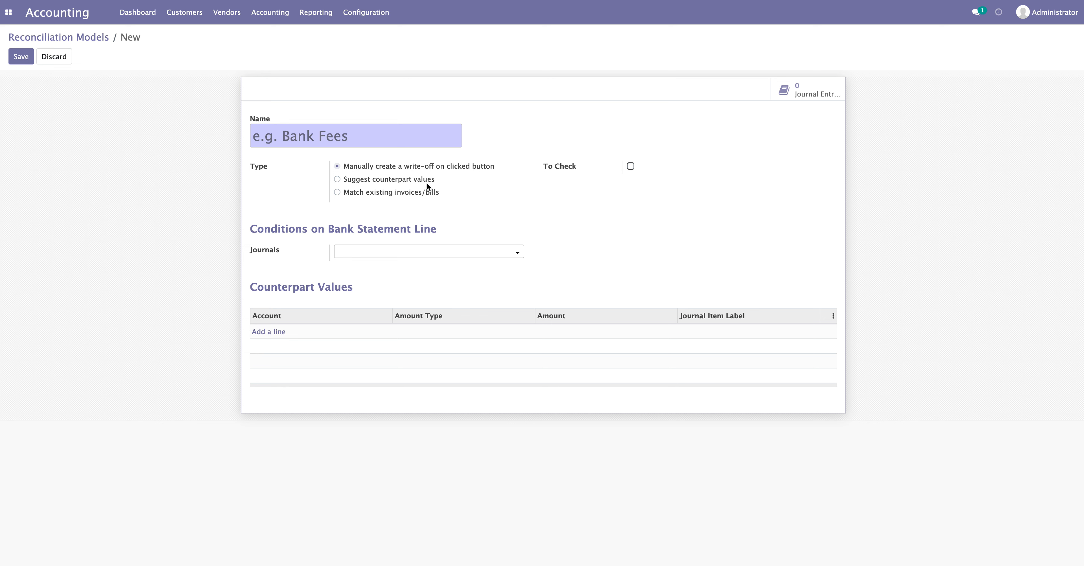
Try the Match existing invoices/bills type, then switch back to manual write-off
drag(360, 192, 446, 198)
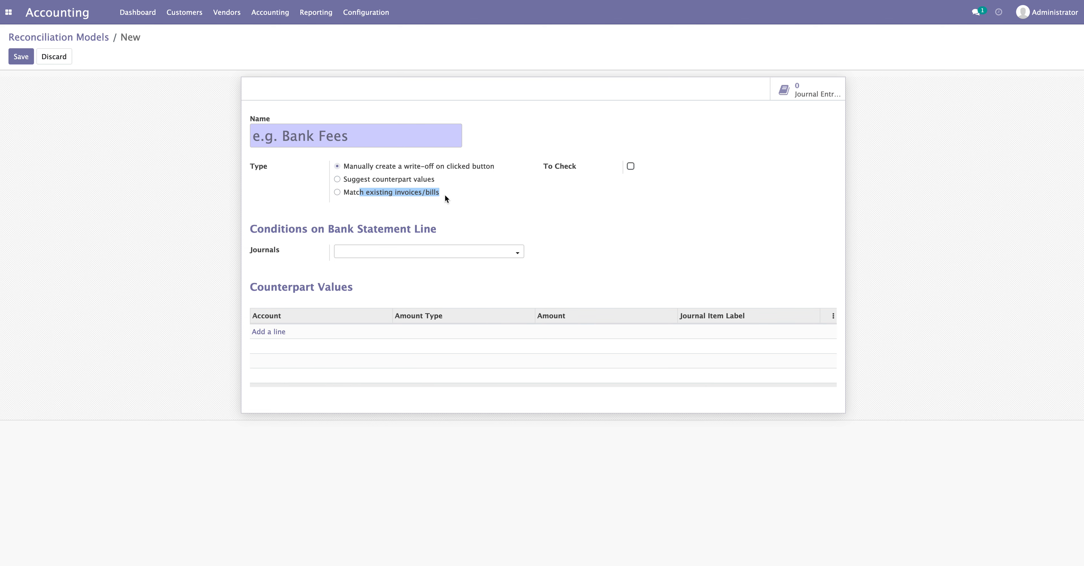
click(416, 192)
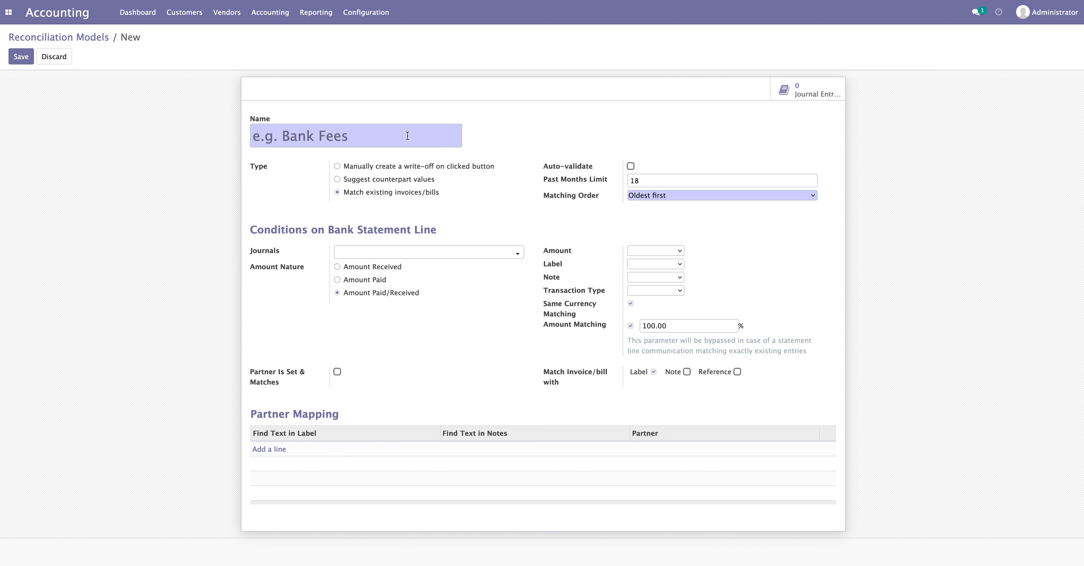
click(362, 167)
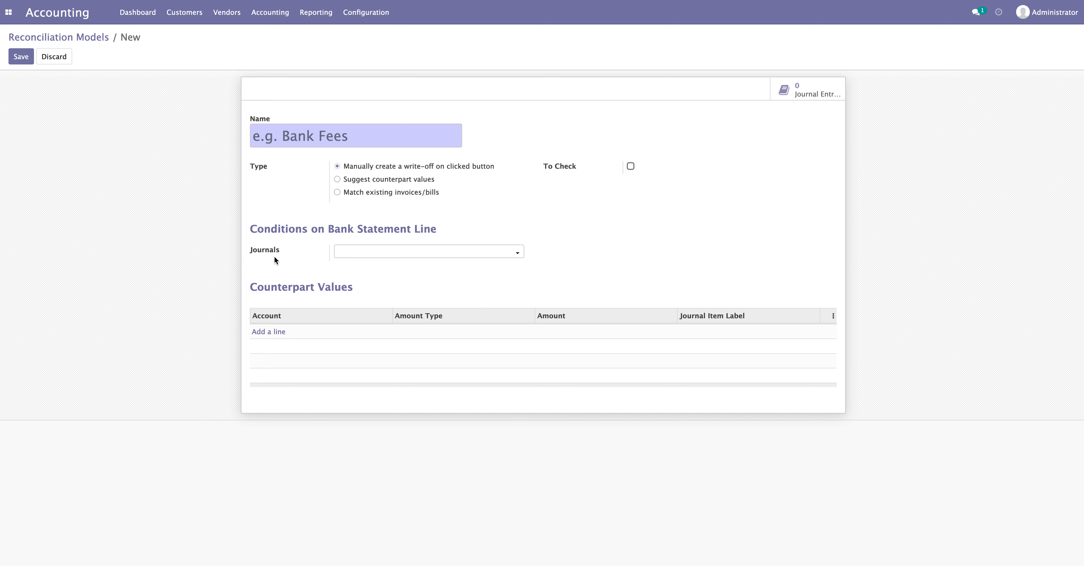
click(353, 253)
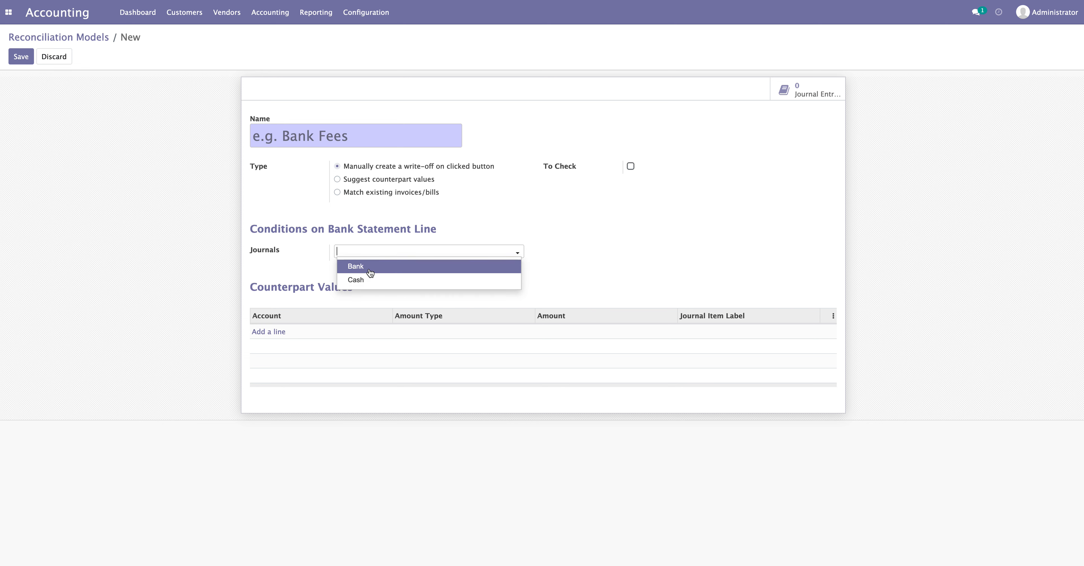
click(370, 271)
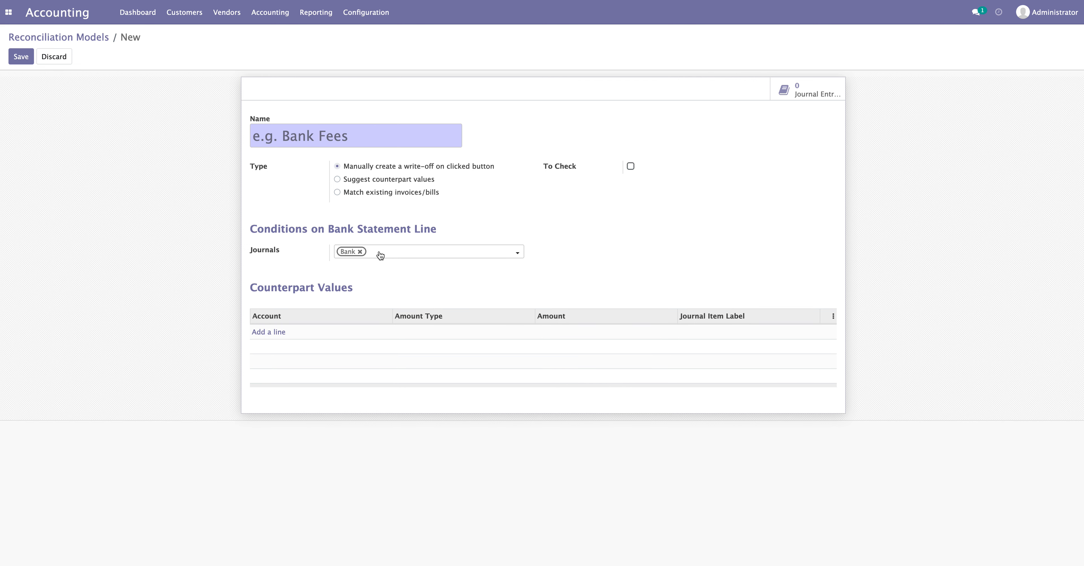
click(380, 257)
click(381, 266)
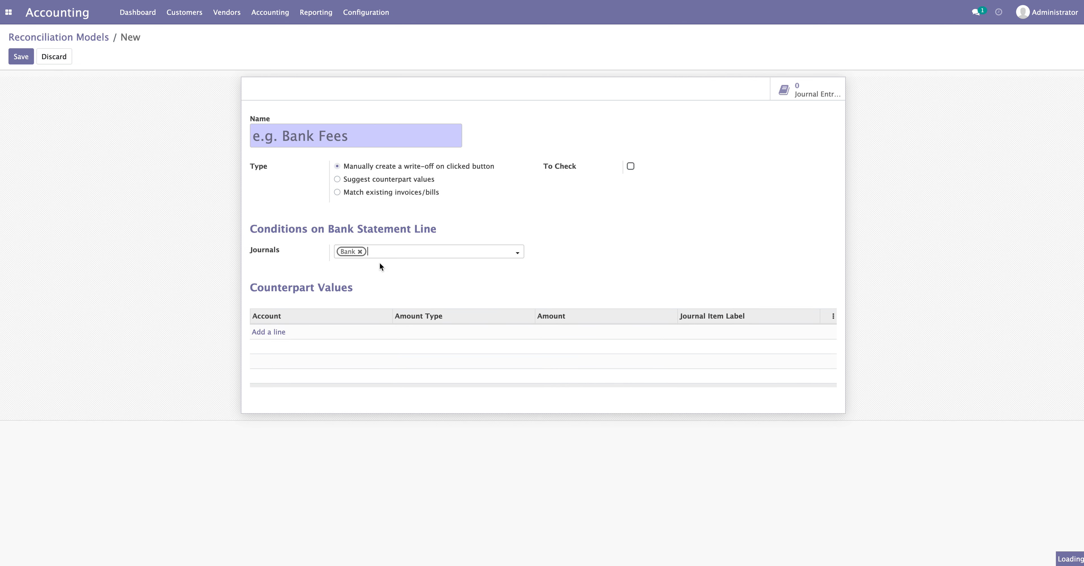
click(360, 252)
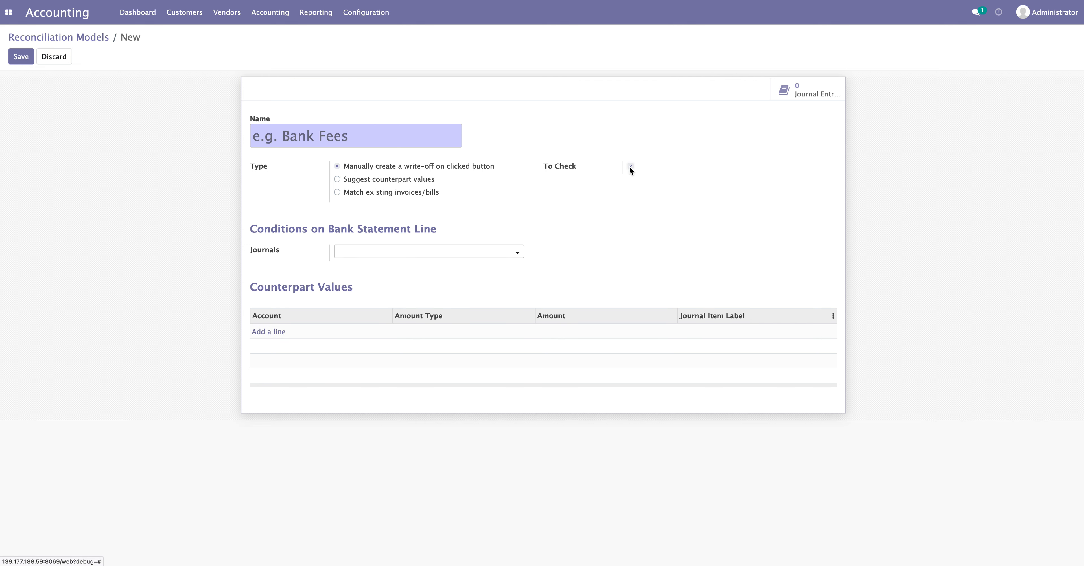
drag(539, 167, 579, 182)
click(583, 186)
click(579, 181)
drag(547, 164, 587, 170)
click(587, 170)
drag(254, 286, 361, 288)
click(371, 291)
click(267, 332)
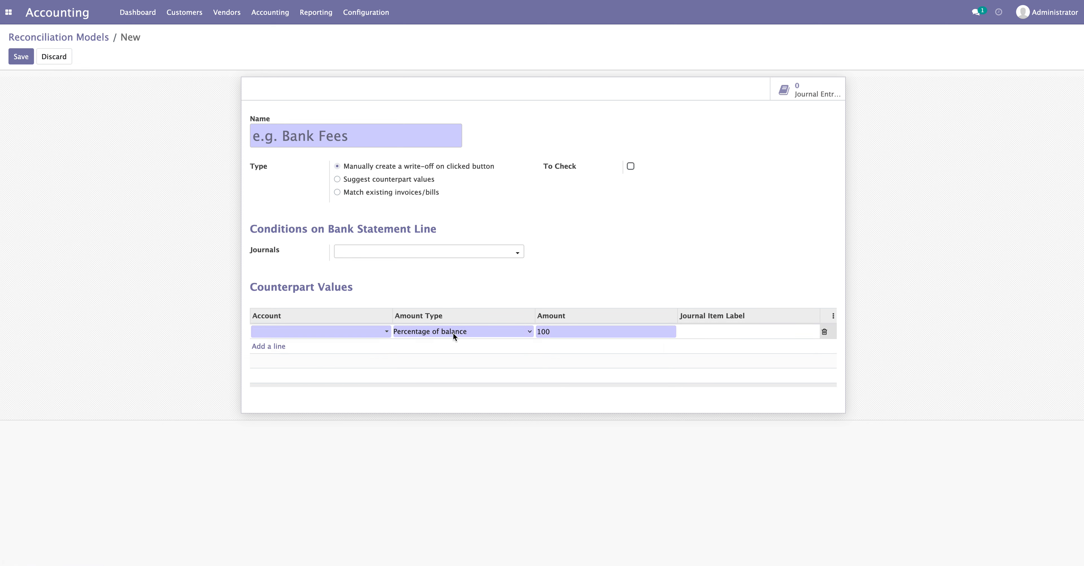
drag(344, 166, 503, 175)
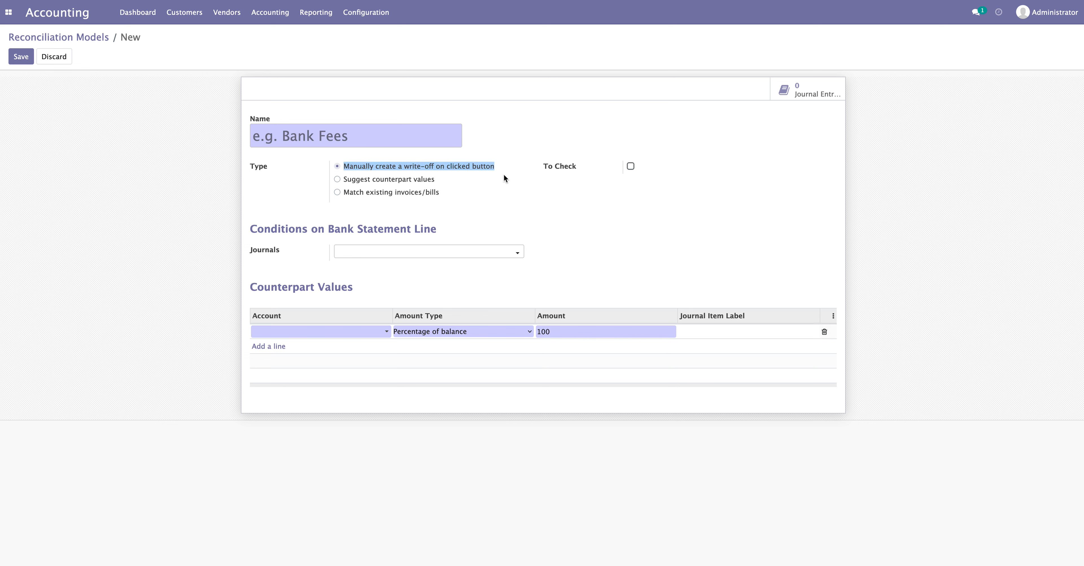
click(339, 179)
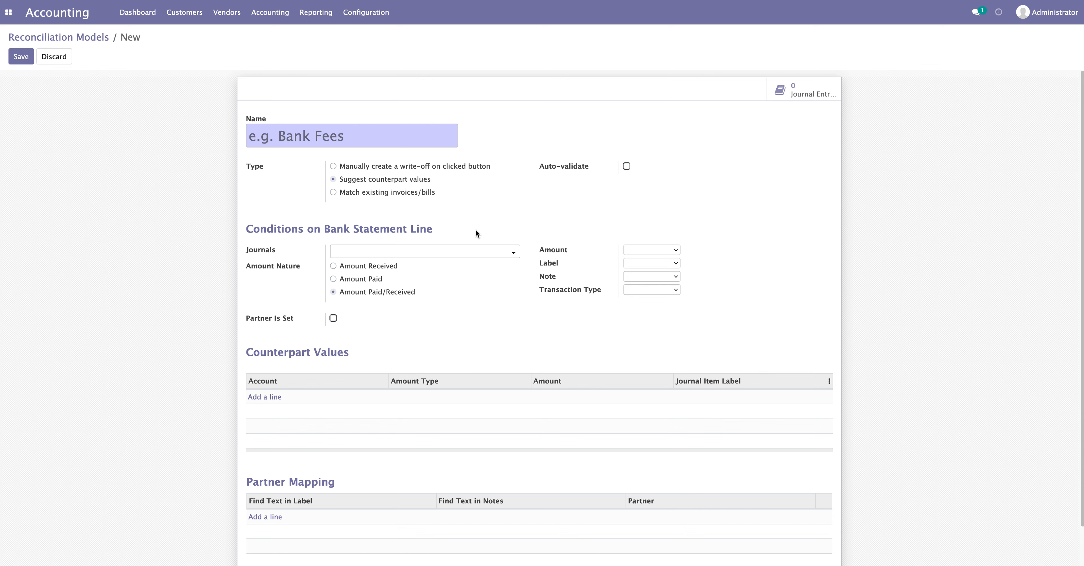
Point out Auto-validate and the Amount Nature options: Amount Received, Amount Paid, Amount Paid/Received
drag(542, 166, 588, 169)
click(601, 174)
drag(245, 267, 302, 268)
click(299, 281)
drag(347, 266, 408, 266)
click(378, 273)
drag(345, 267, 398, 268)
drag(353, 282, 379, 282)
drag(356, 292, 414, 293)
click(375, 326)
Toggle the Partner Is Set condition on, off, and on again to show its fields
drag(250, 320, 296, 321)
click(333, 318)
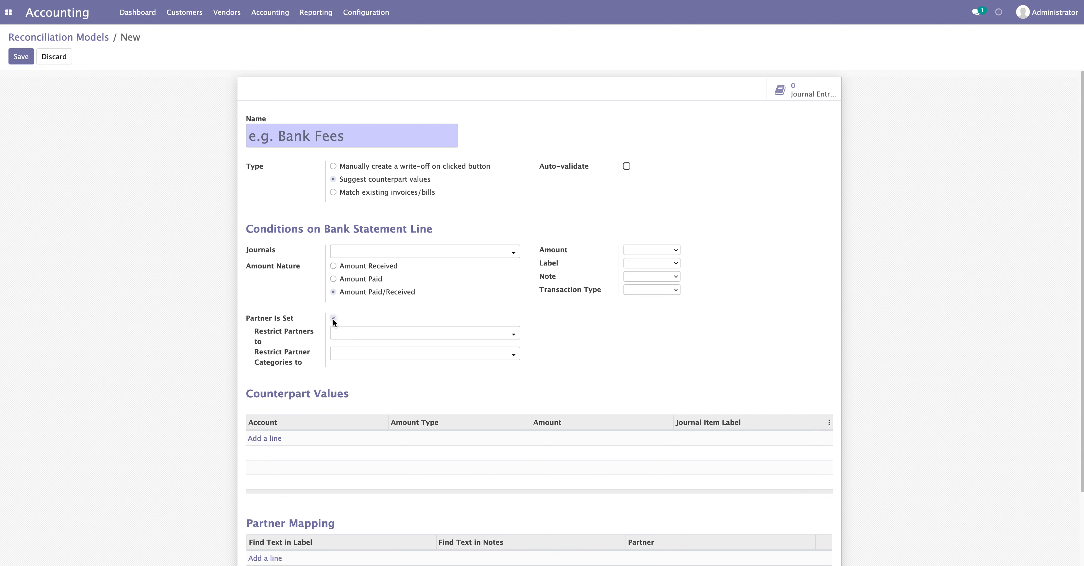
click(333, 319)
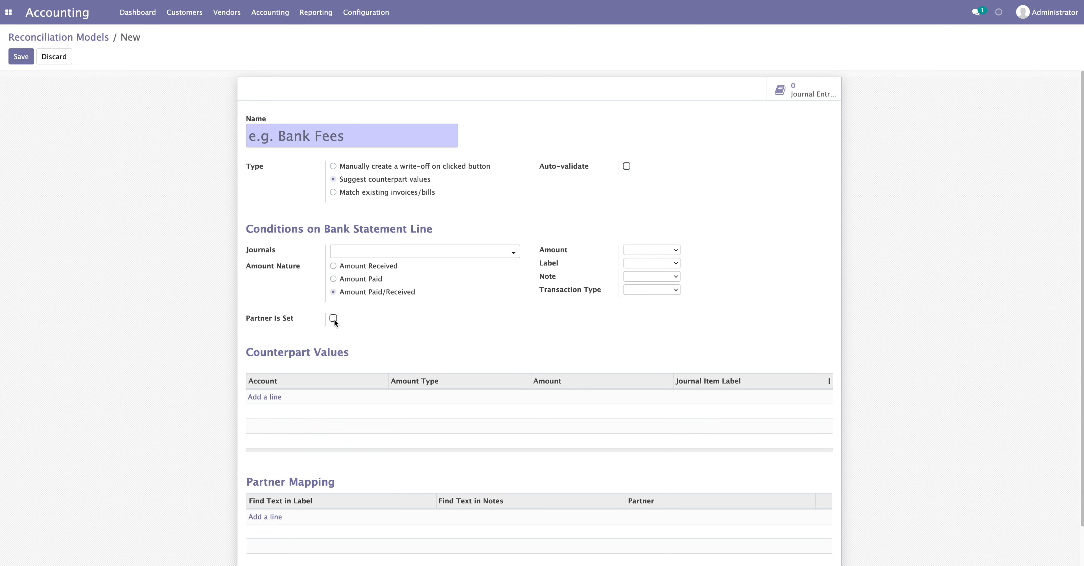
click(333, 318)
click(334, 318)
mouse_move(555, 251)
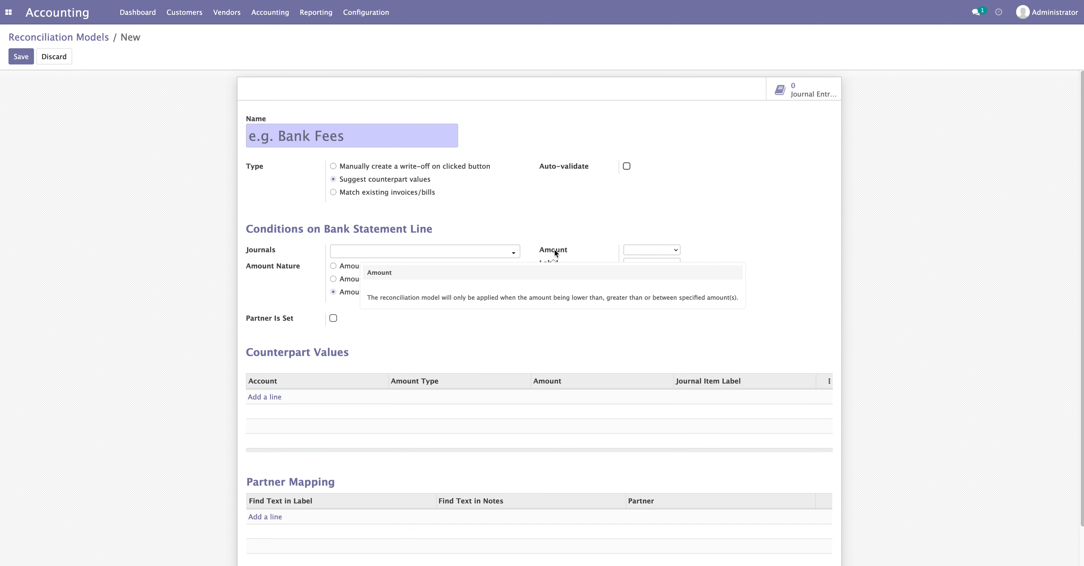
click(630, 250)
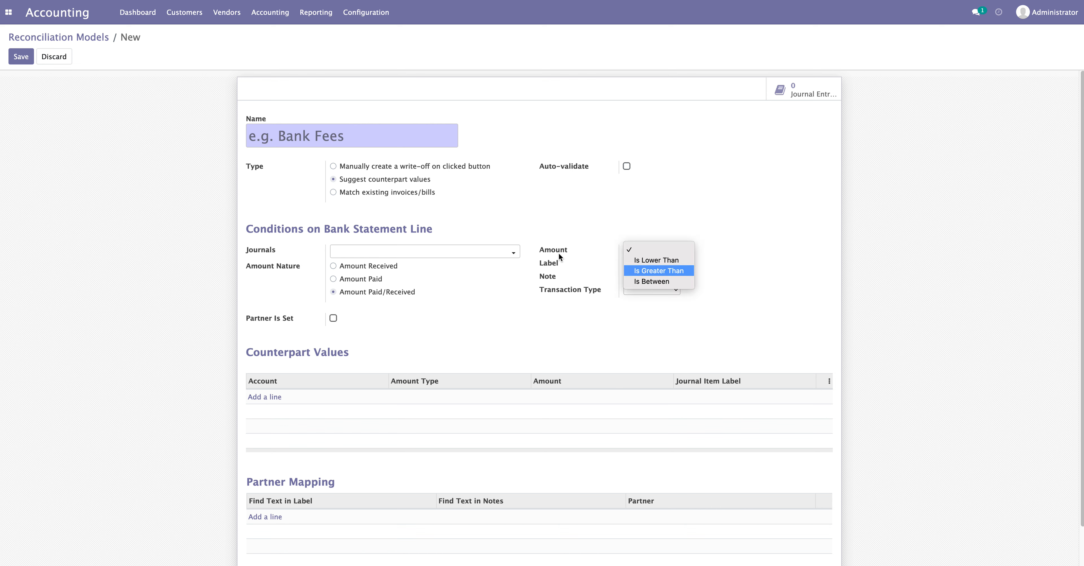
click(657, 261)
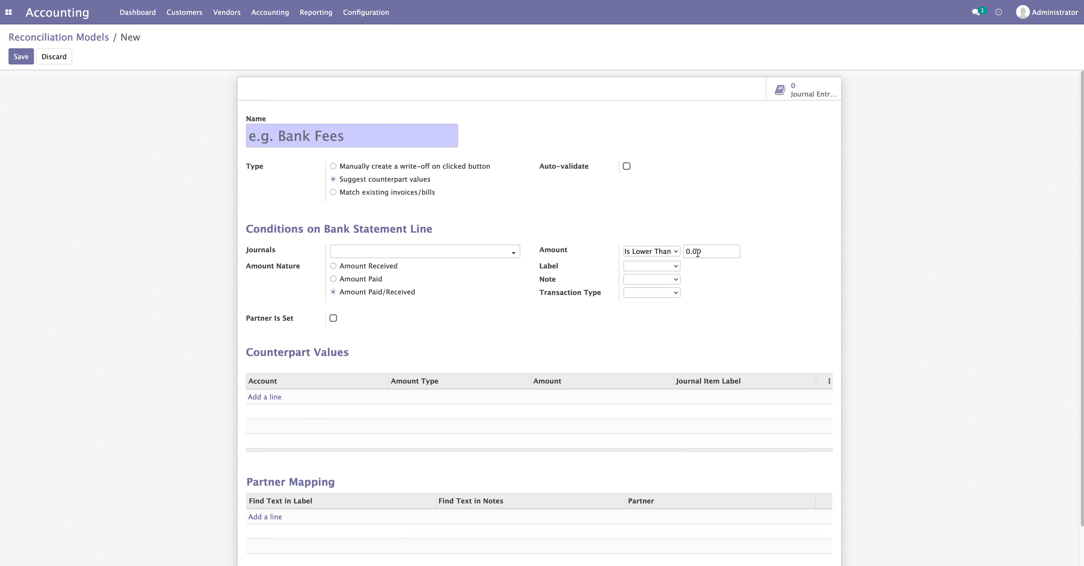
drag(690, 251, 683, 251)
text(500)
click(676, 253)
click(664, 266)
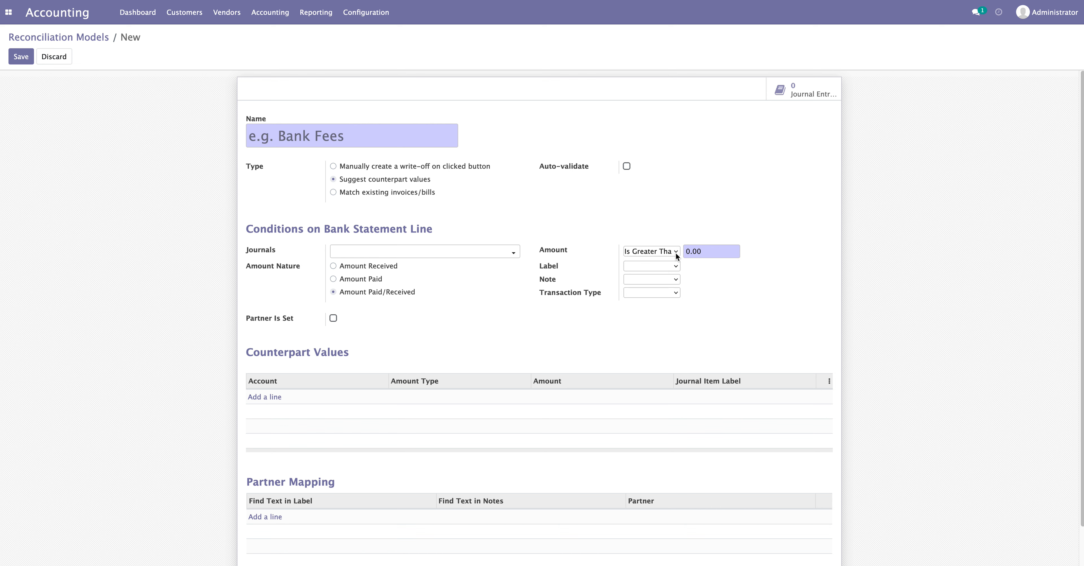
drag(693, 251, 685, 252)
text(900)
key(BackSpace)
text(1)
click(656, 253)
key(Up)
key(Up)
key(Return)
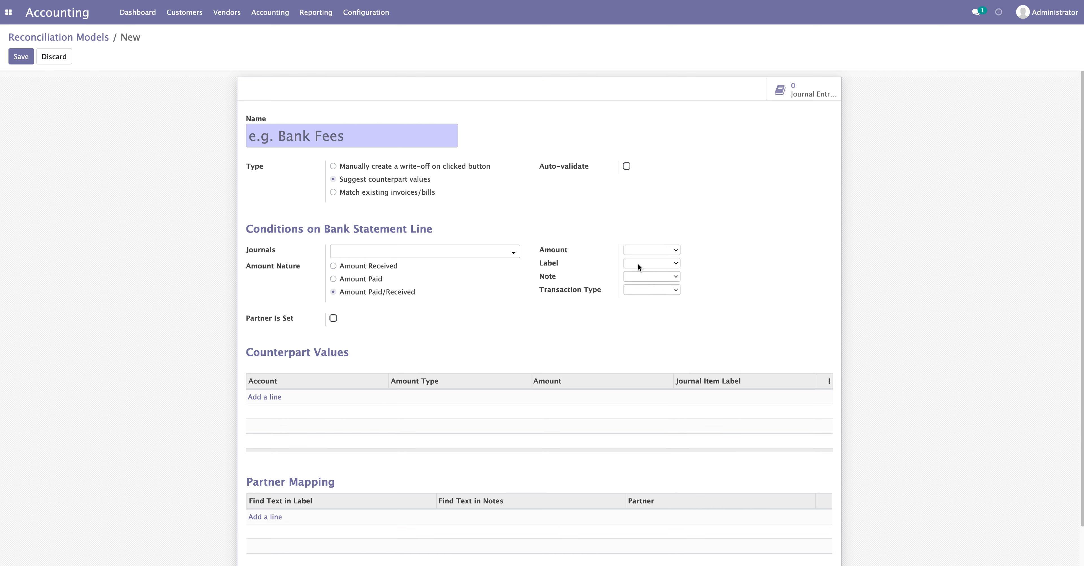
click(638, 267)
click(638, 275)
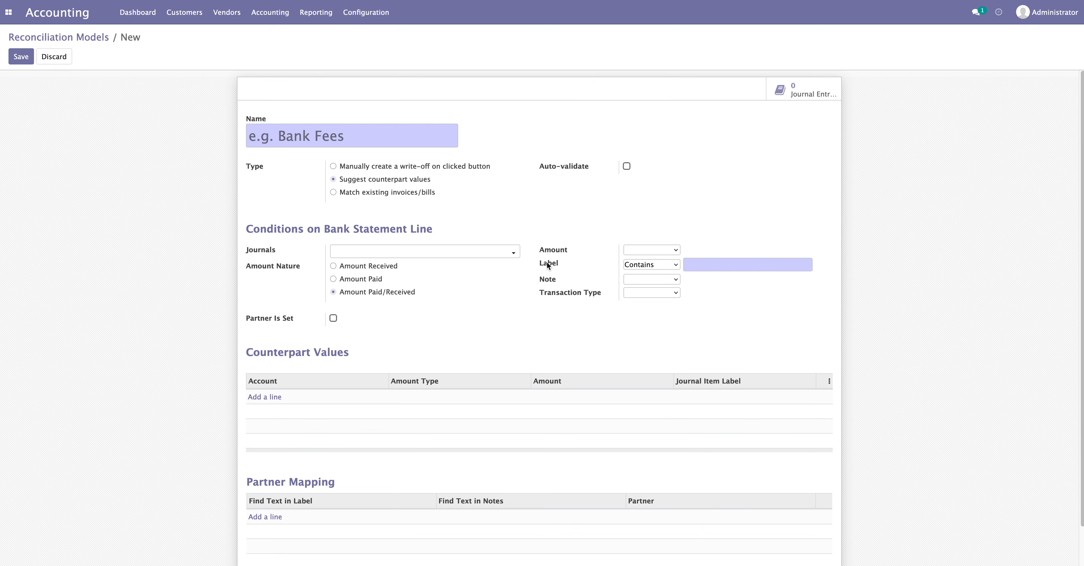
click(697, 265)
text(fees)
text(bank)
drag(722, 264, 691, 263)
click(704, 264)
click(659, 266)
click(658, 255)
click(646, 277)
click(603, 307)
click(644, 290)
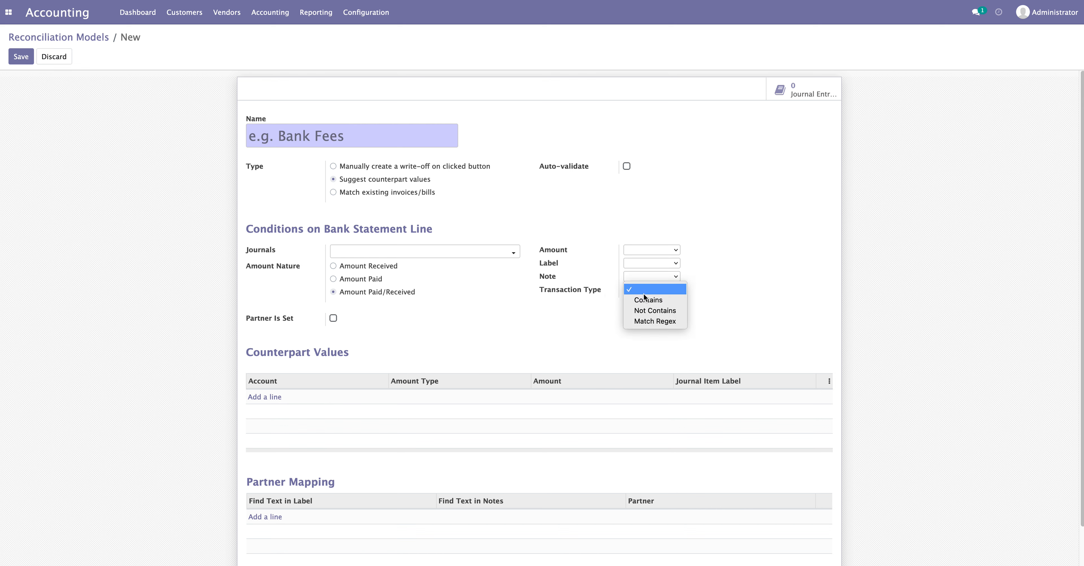
click(720, 315)
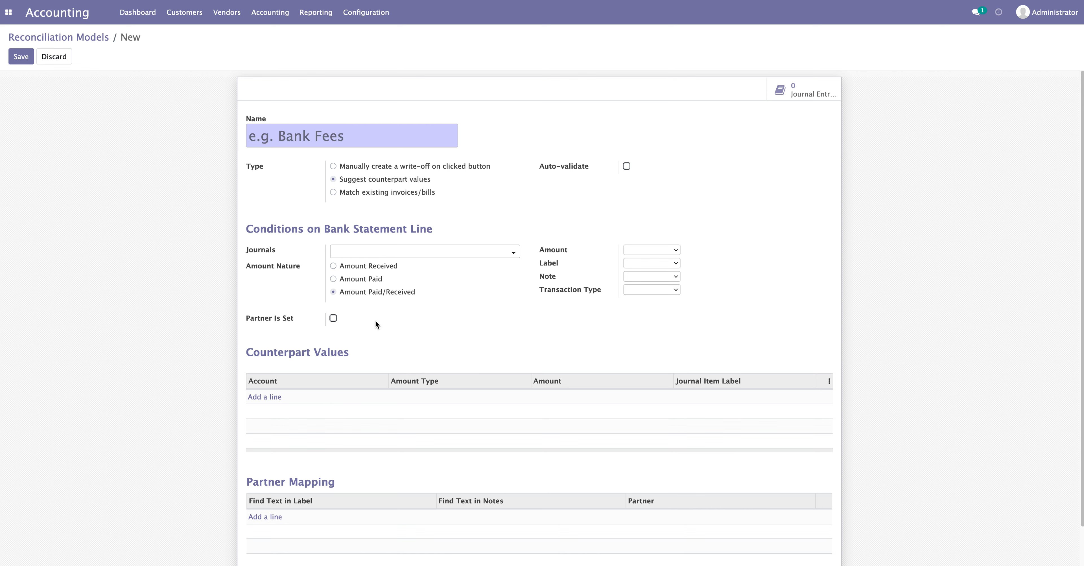
click(265, 354)
drag(266, 354, 354, 354)
click(385, 352)
click(263, 398)
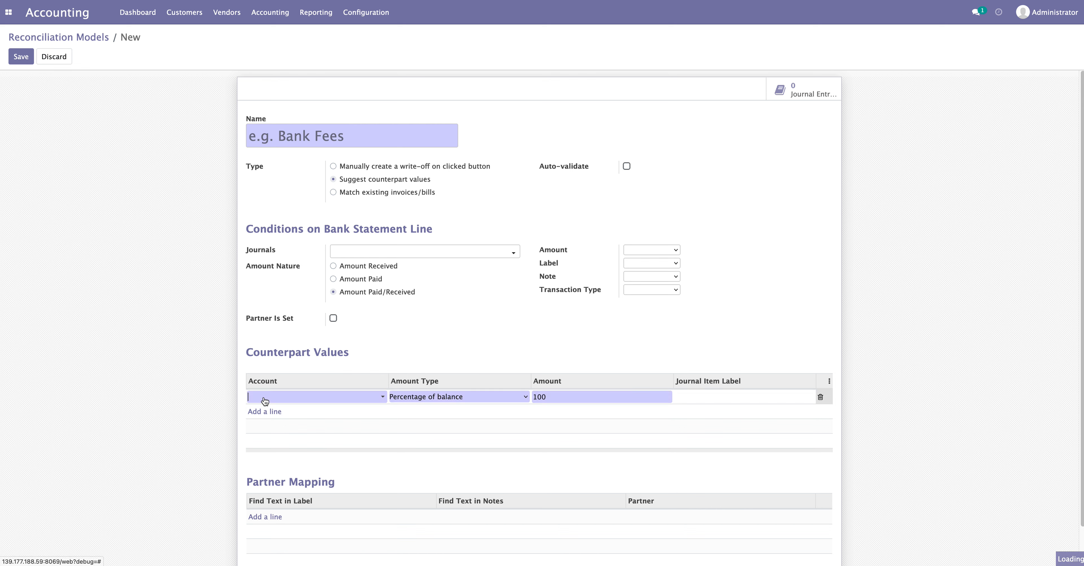
Set the counterpart line's account to 483100 Sales Discounts, then delete that line
click(314, 398)
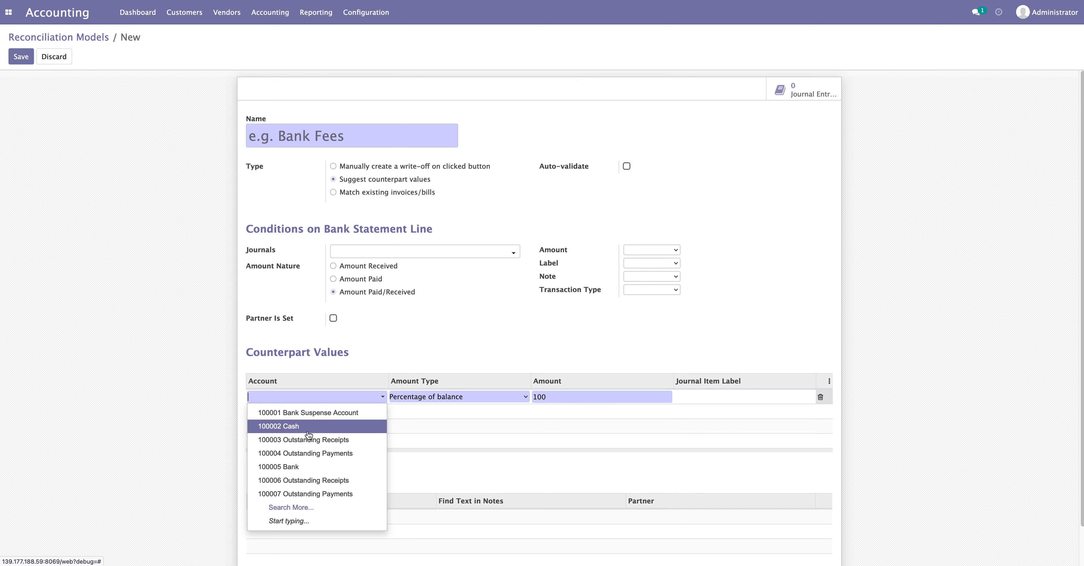
click(283, 508)
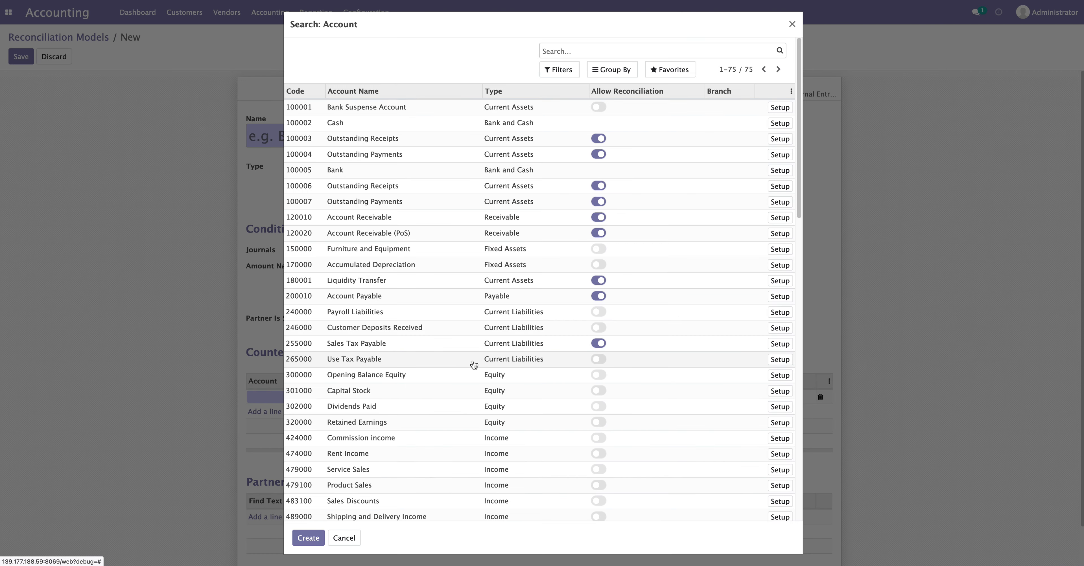
scroll(496, 362, down, 15)
scroll(496, 362, down, 3)
scroll(495, 362, up, 15)
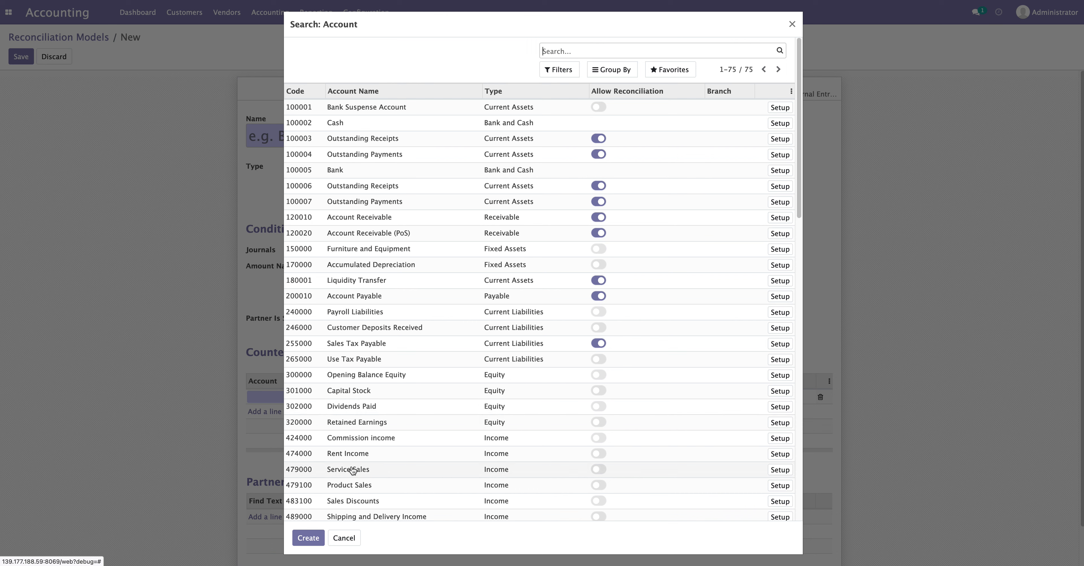
click(381, 501)
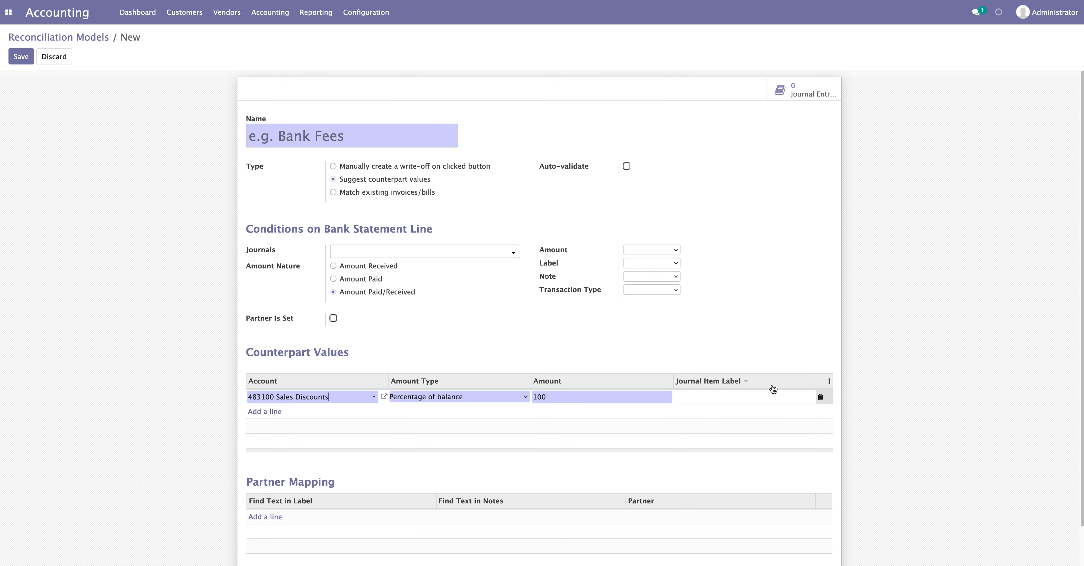
click(822, 401)
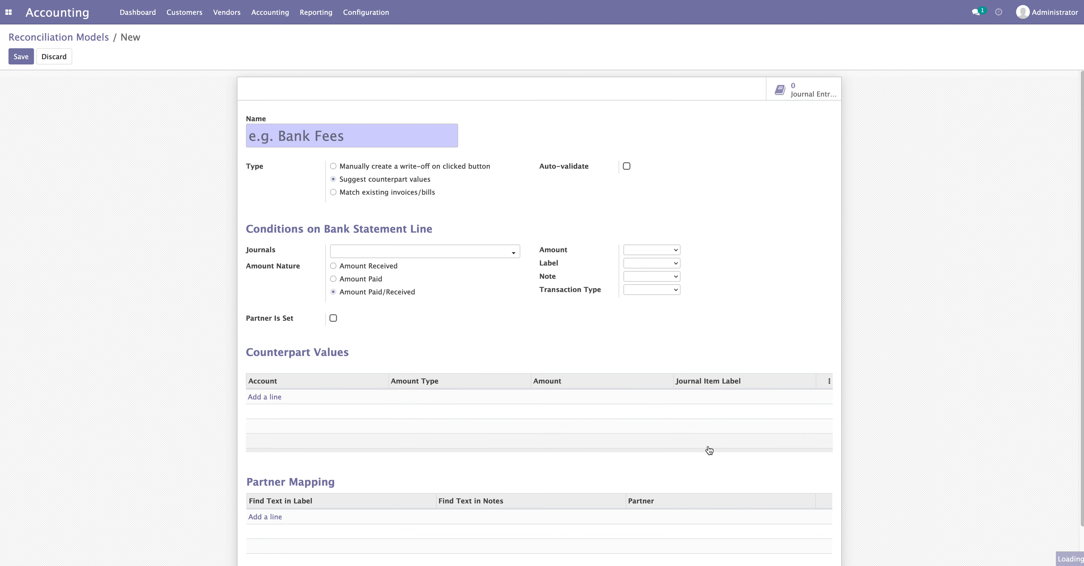
drag(249, 484, 335, 483)
Add a Partner Mapping line and open its partner list, then drop the empty line
click(345, 484)
click(280, 519)
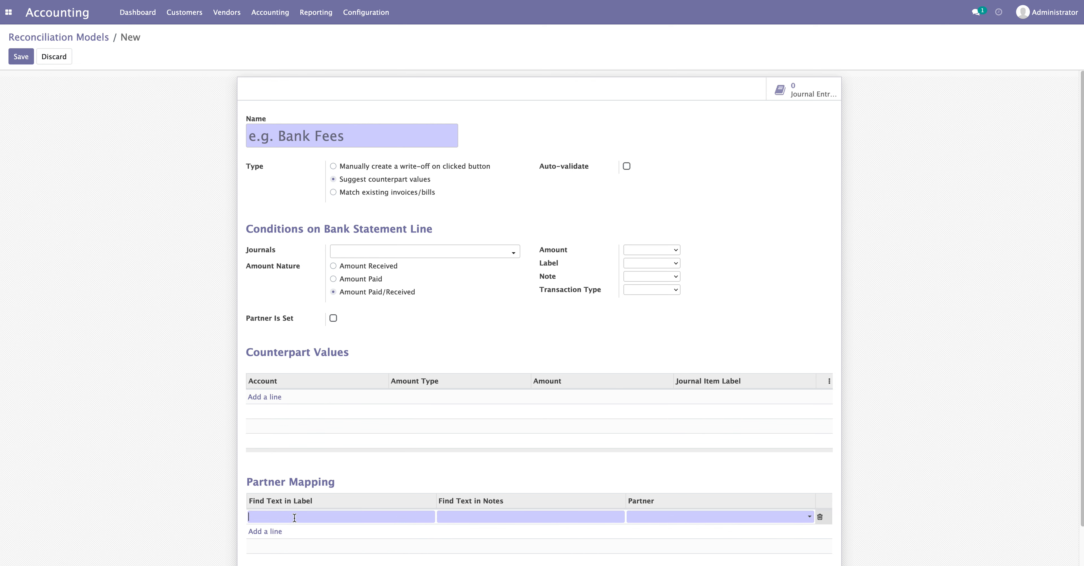
mouse_move(260, 509)
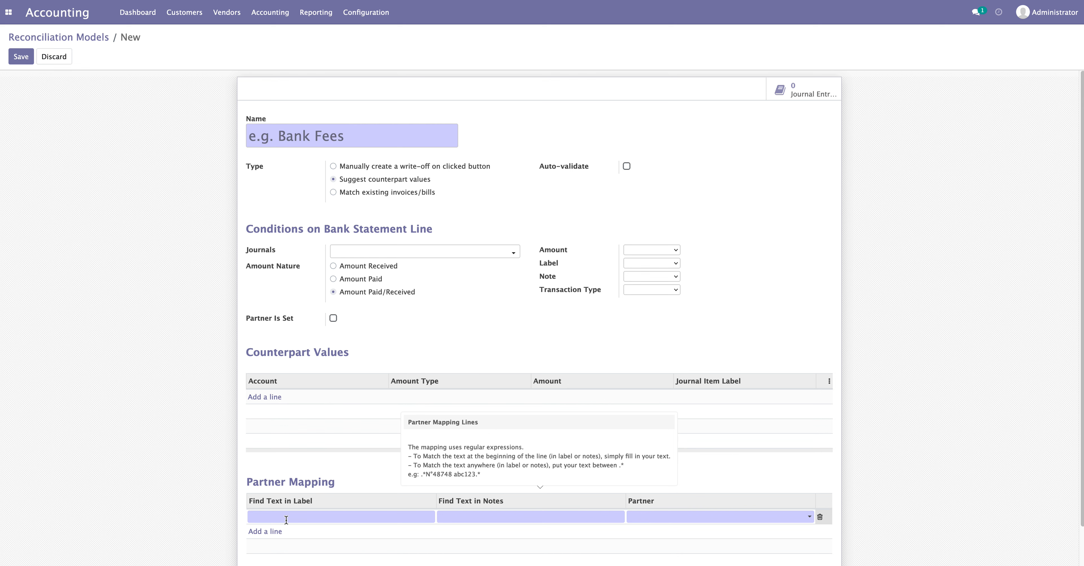
click(541, 515)
click(673, 519)
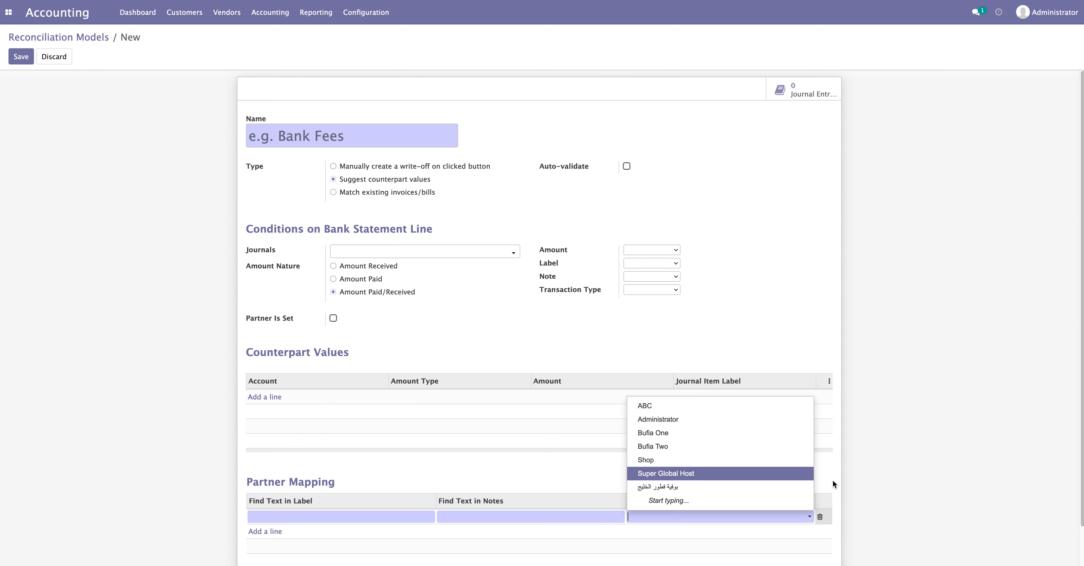
click(870, 482)
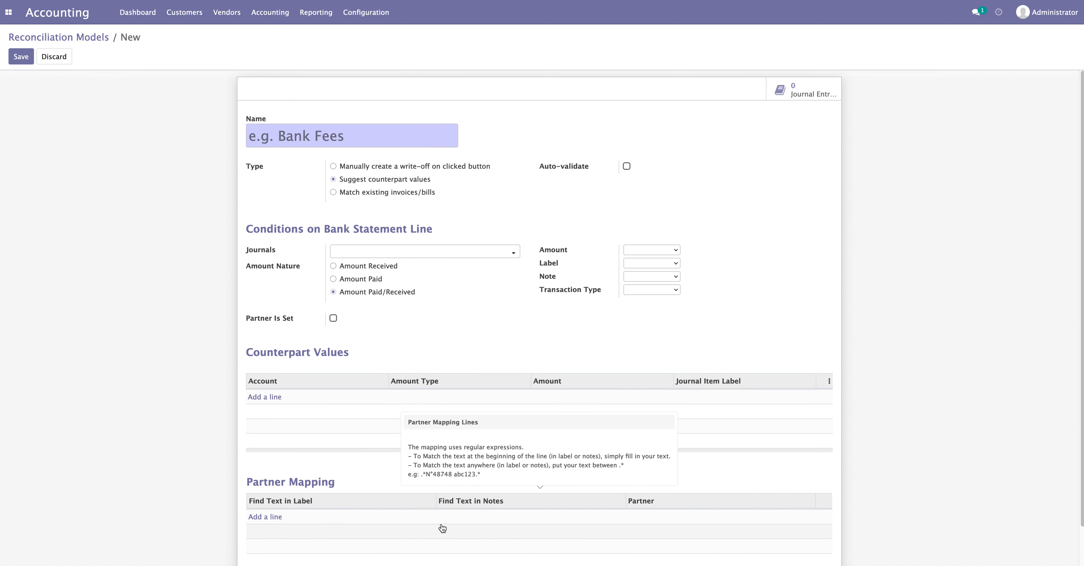
Discard the unsaved model via the Reconciliation Models breadcrumb and open Invoices/Bills Perfect Match
click(85, 40)
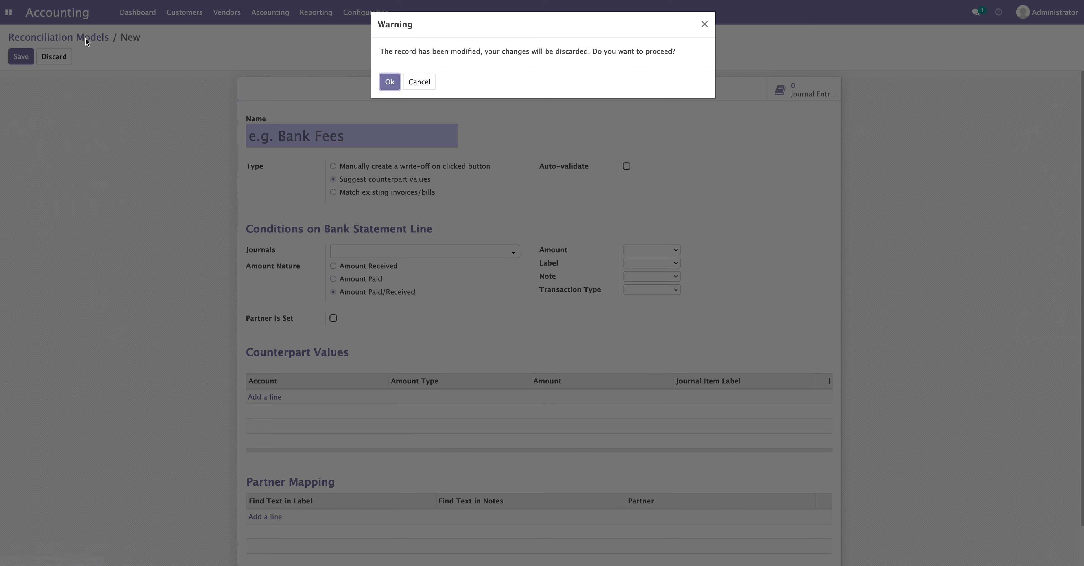
click(391, 82)
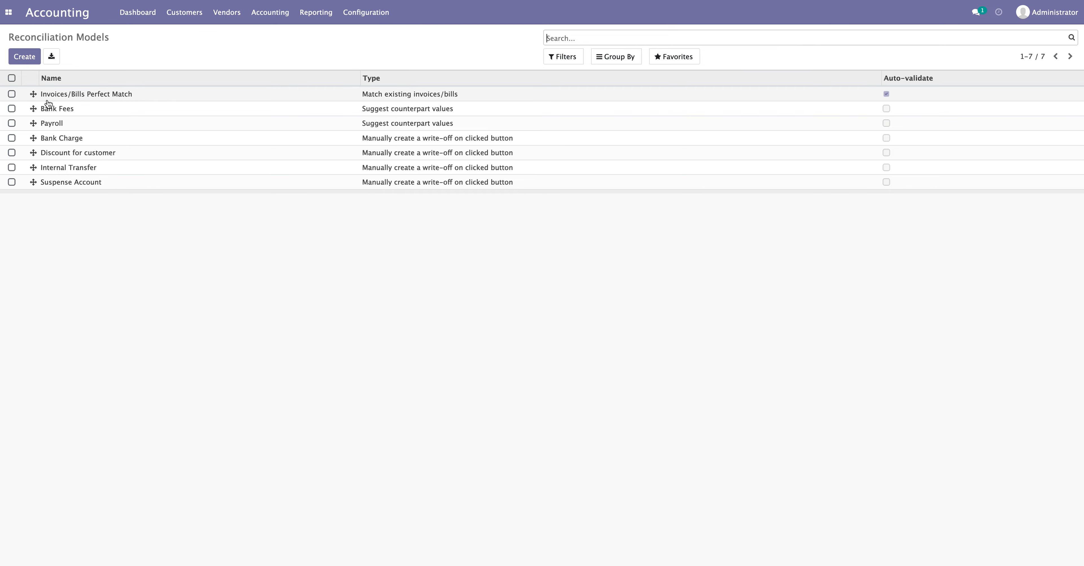
click(86, 98)
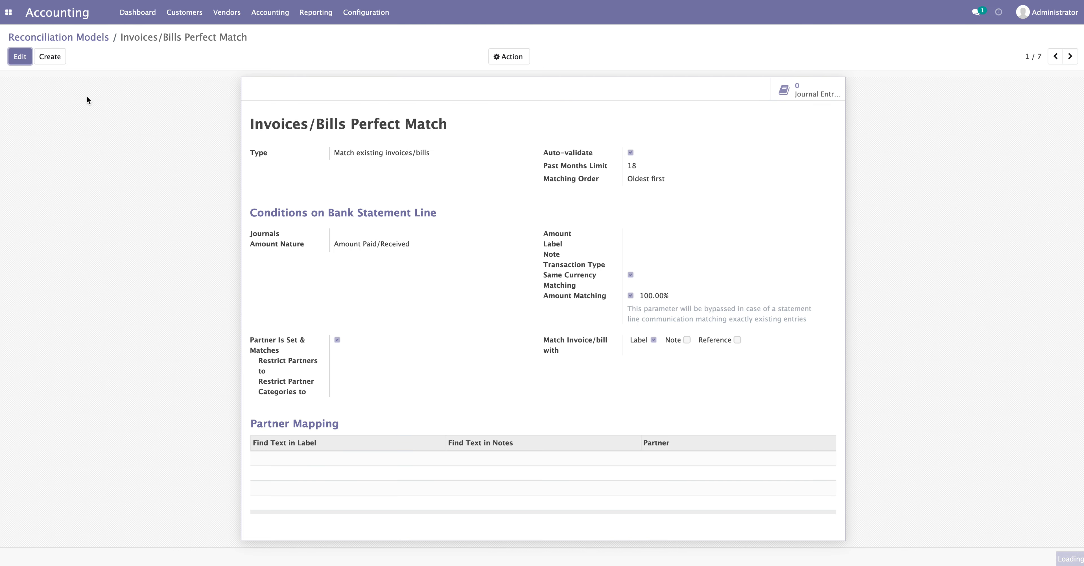
Edit Invoices/Bills Perfect Match, reviewing its match type and Amount Paid/Received setting, then go to Bank Fees
drag(315, 125, 487, 135)
click(17, 59)
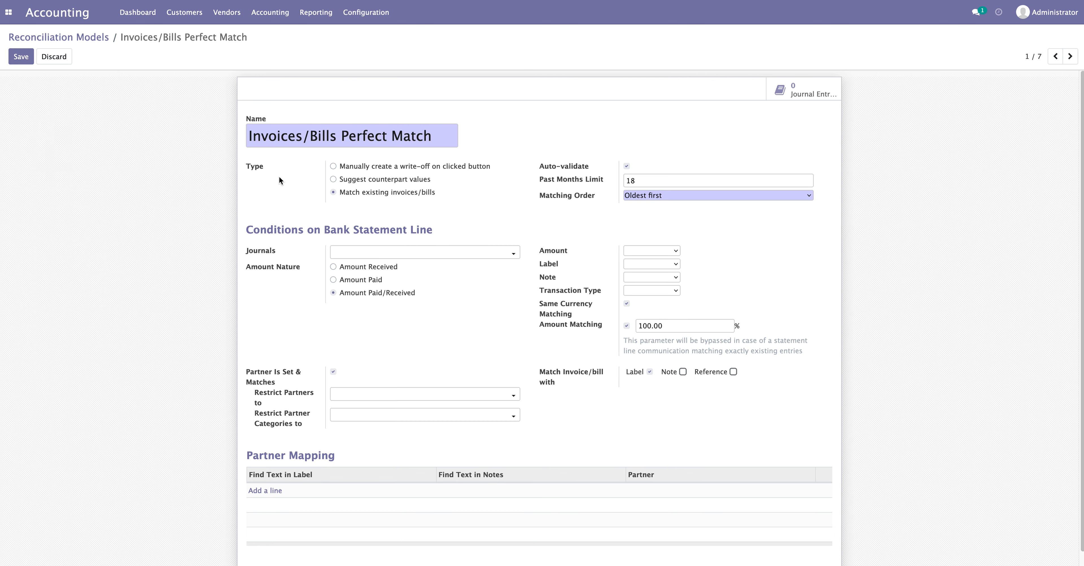
drag(350, 192, 443, 197)
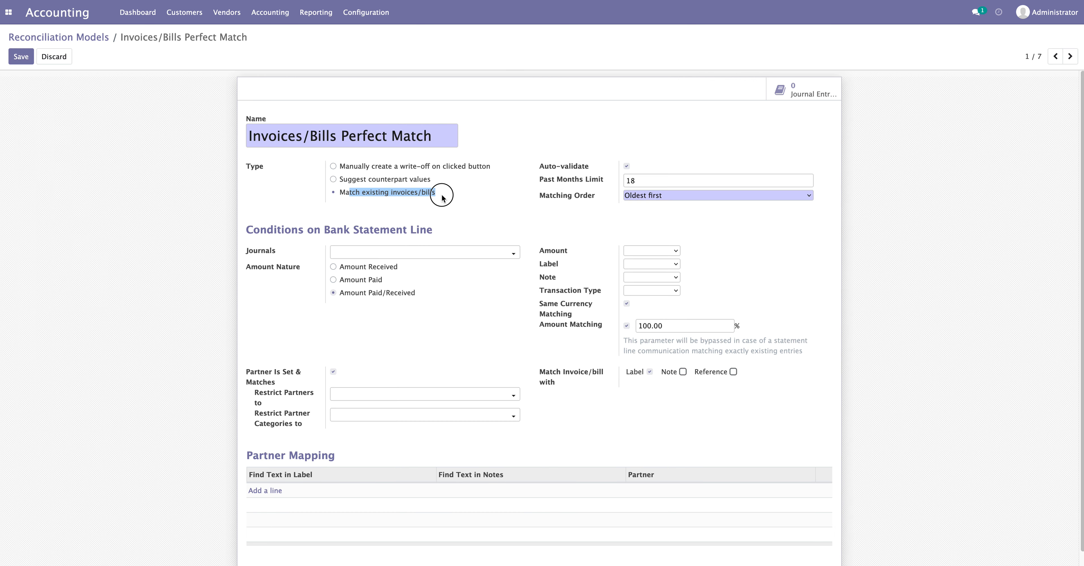
click(448, 200)
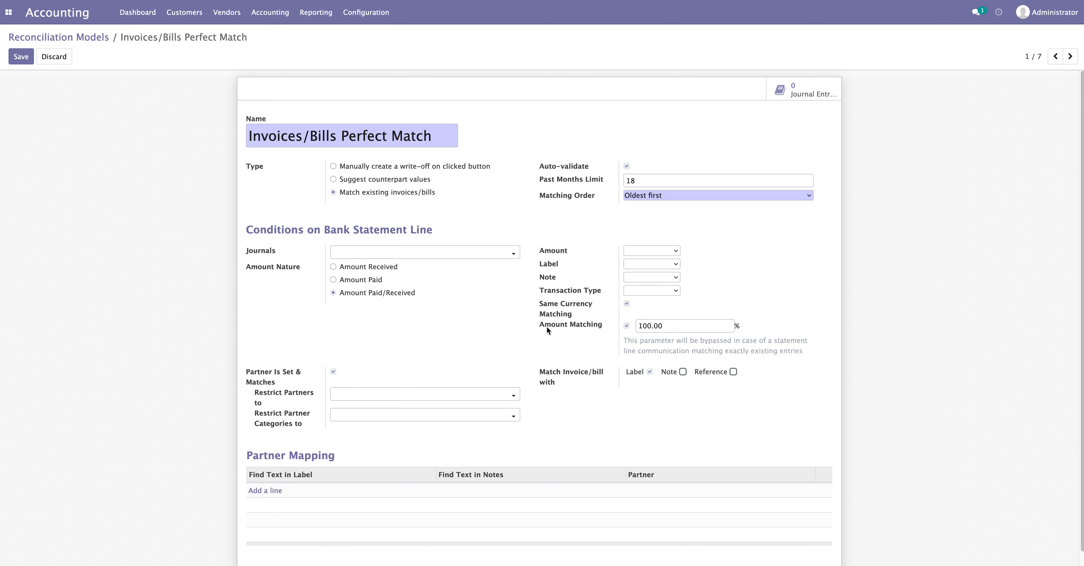
drag(540, 327, 638, 336)
drag(351, 293, 426, 299)
click(426, 310)
click(1069, 59)
drag(316, 141, 249, 140)
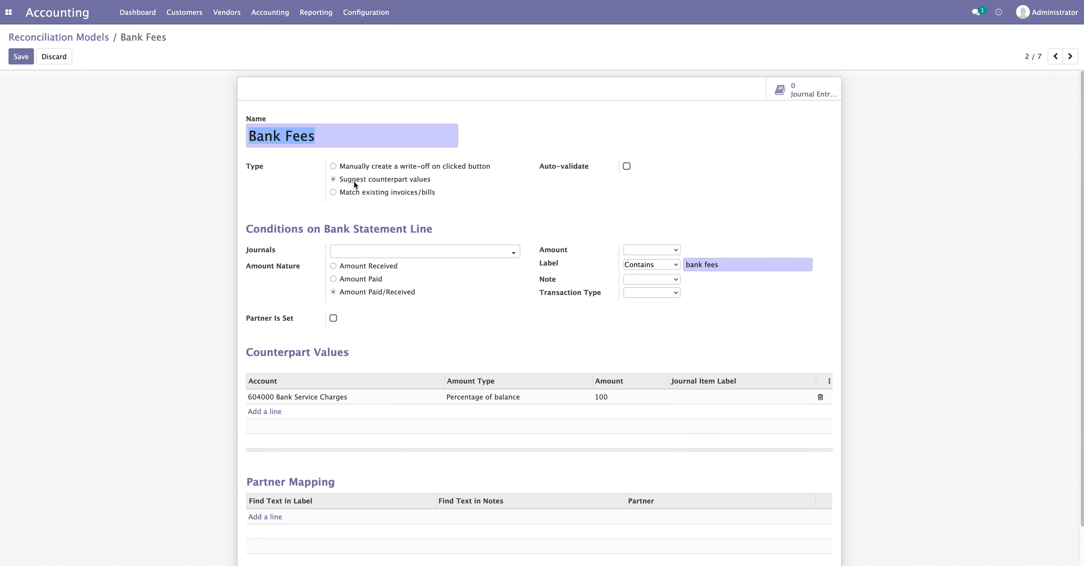
click(259, 173)
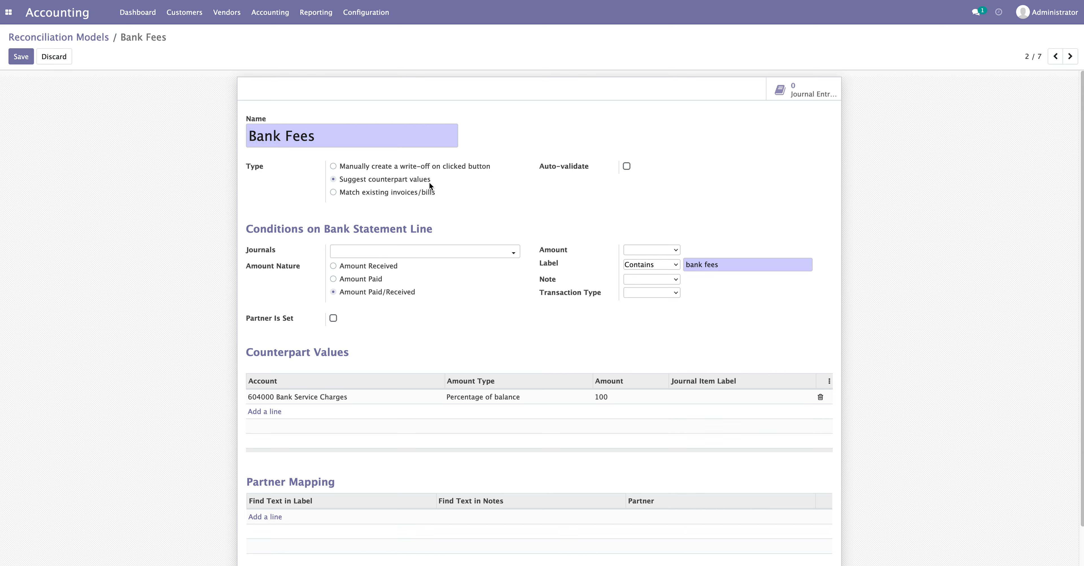
drag(538, 266, 549, 265)
click(566, 267)
drag(722, 265, 682, 264)
click(722, 265)
Go to the Payroll model and review its name and salary label condition
click(1070, 55)
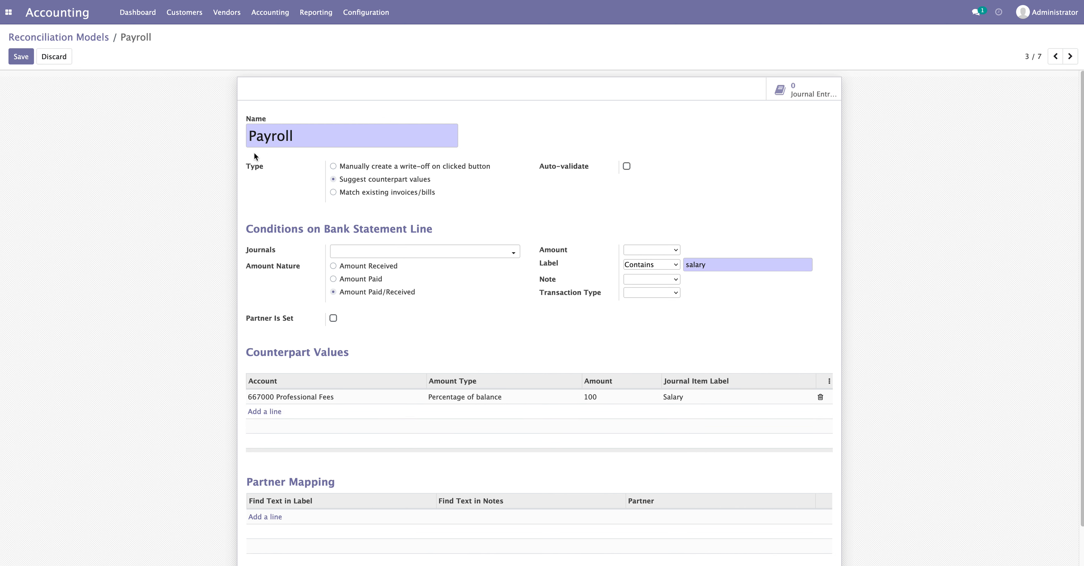
drag(310, 136, 223, 136)
click(356, 136)
double_click(357, 140)
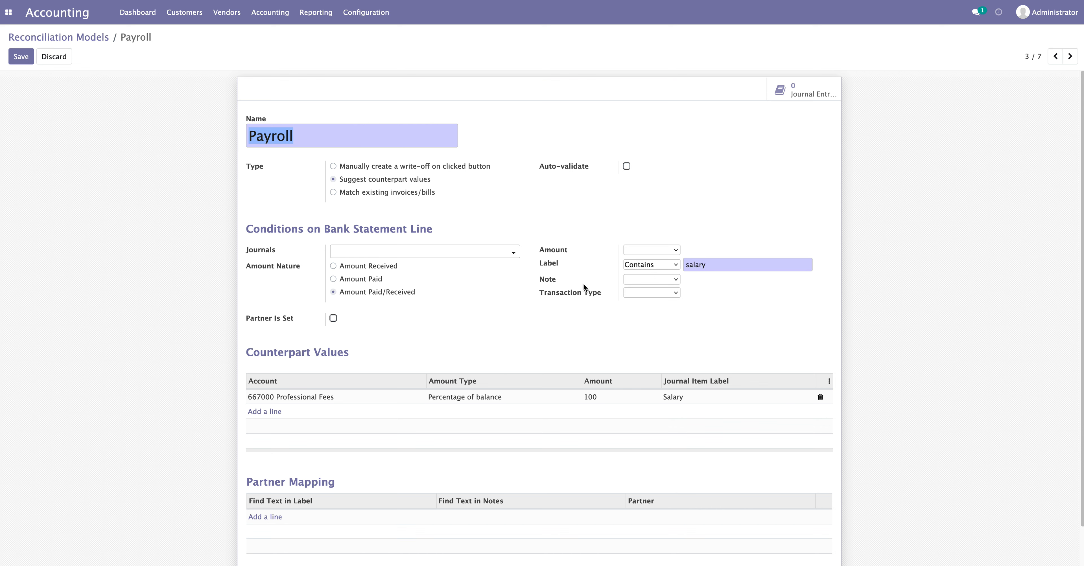
click(710, 266)
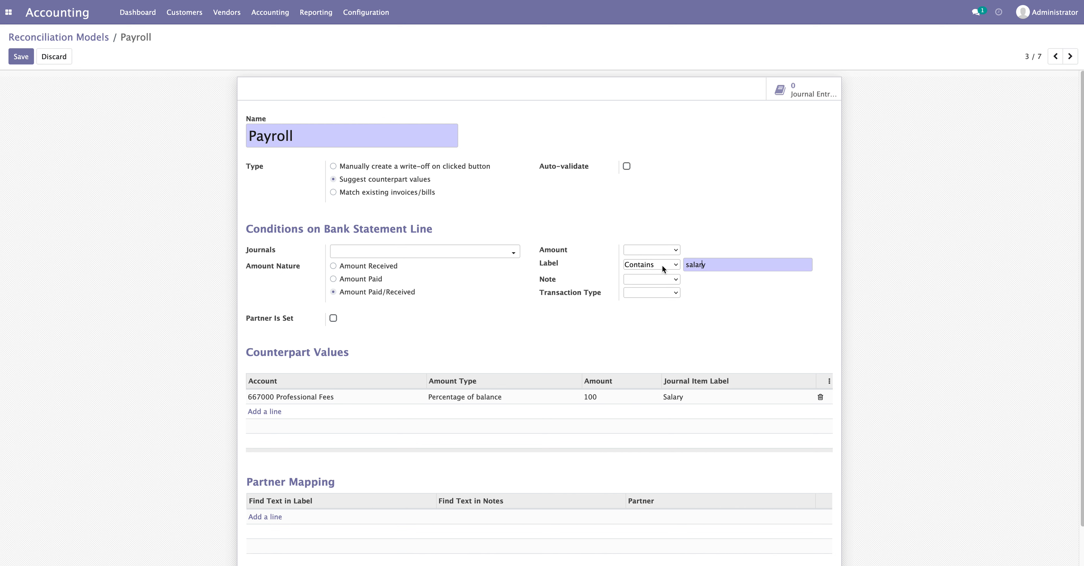
drag(702, 265, 687, 265)
click(705, 266)
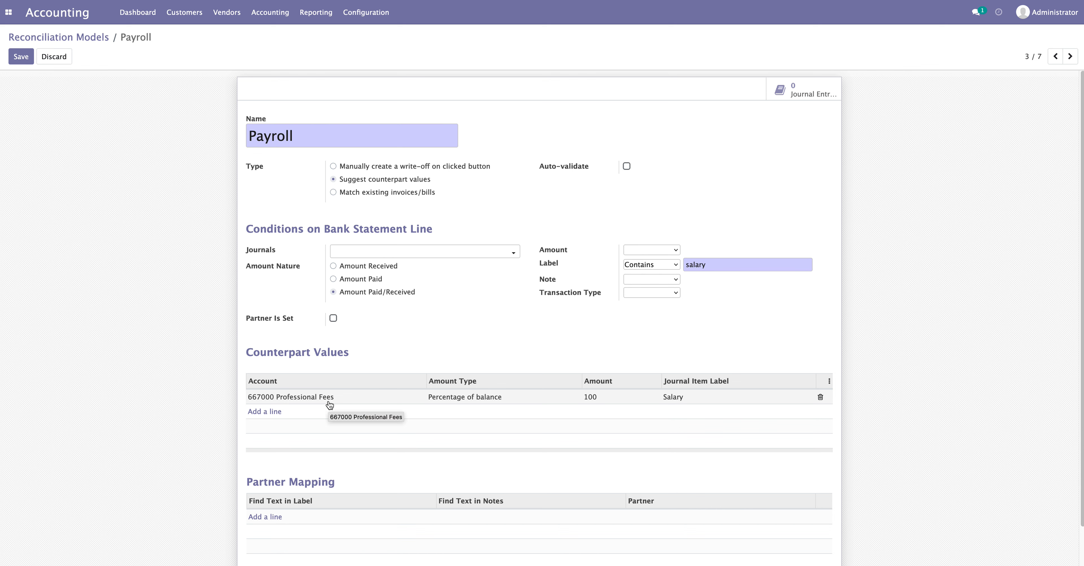
Go to the Bank Charge model and review its name and manual write-off type
click(1070, 57)
drag(349, 134, 249, 134)
click(349, 139)
drag(349, 166, 486, 175)
click(483, 175)
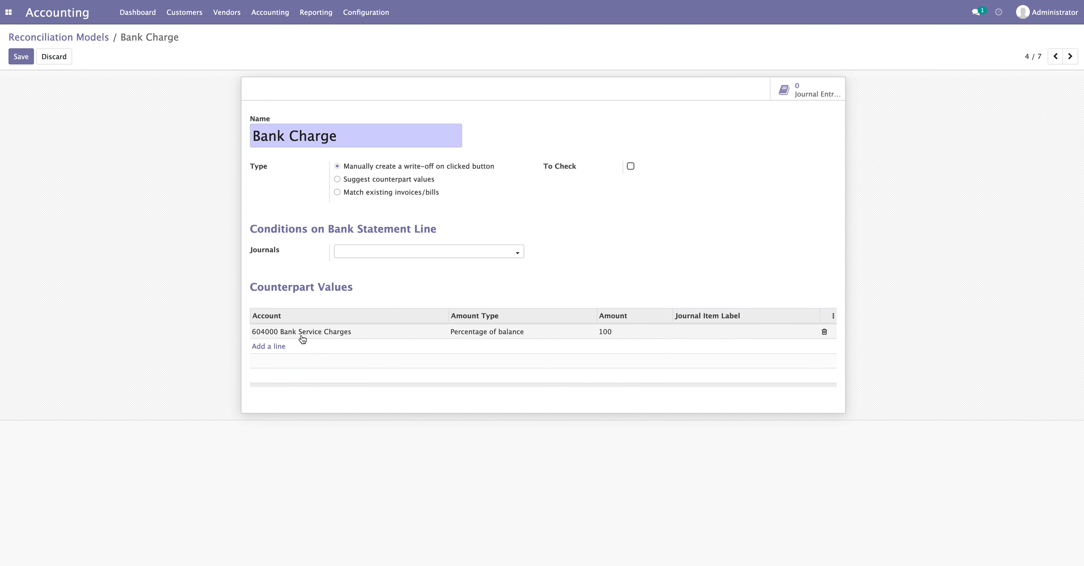
Step through the Discount for customer and Internal Transfer models, noting their names
click(1070, 56)
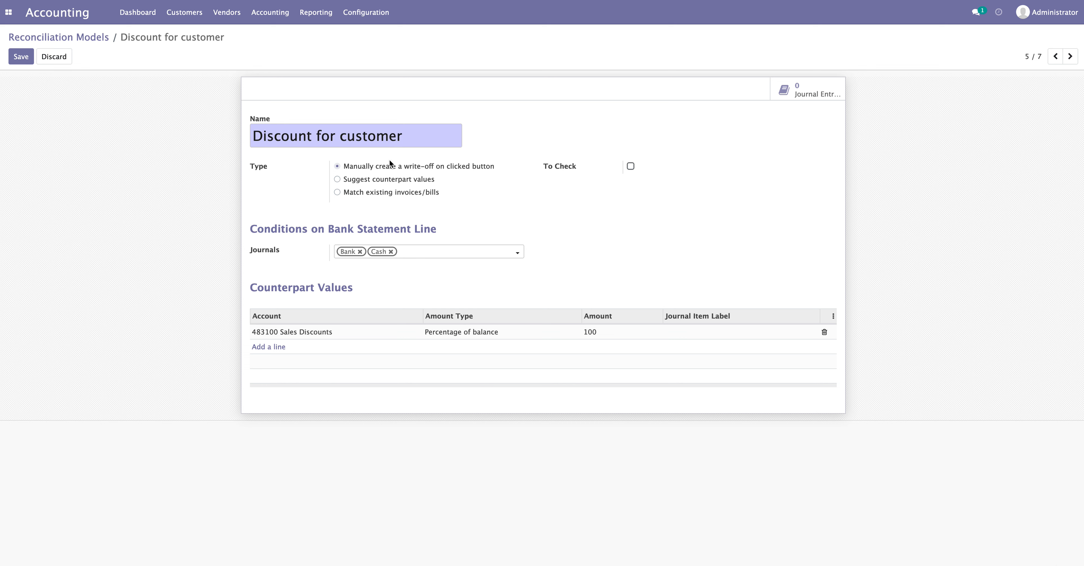
drag(257, 137, 407, 136)
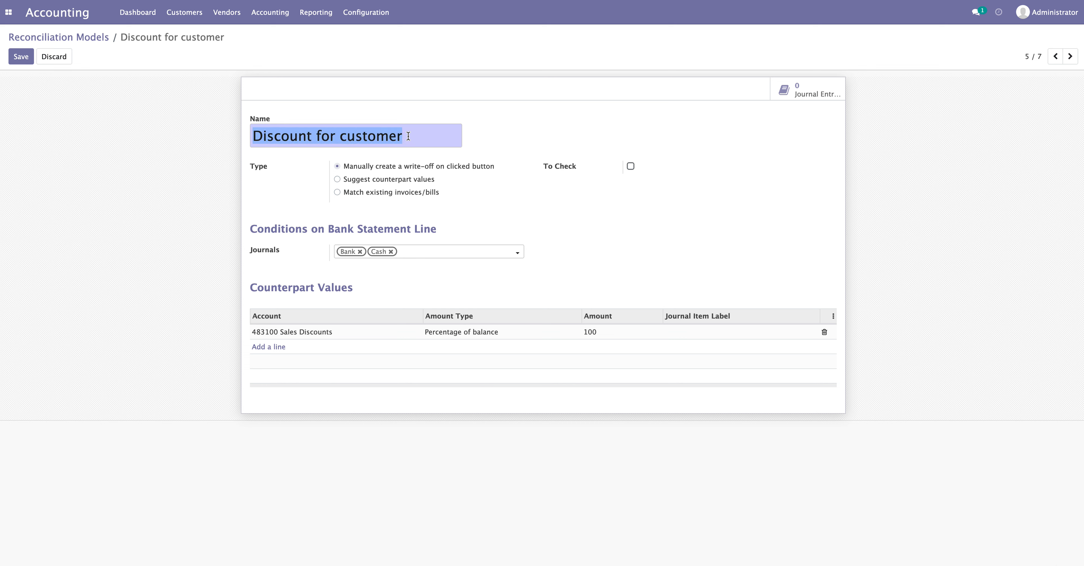
click(412, 137)
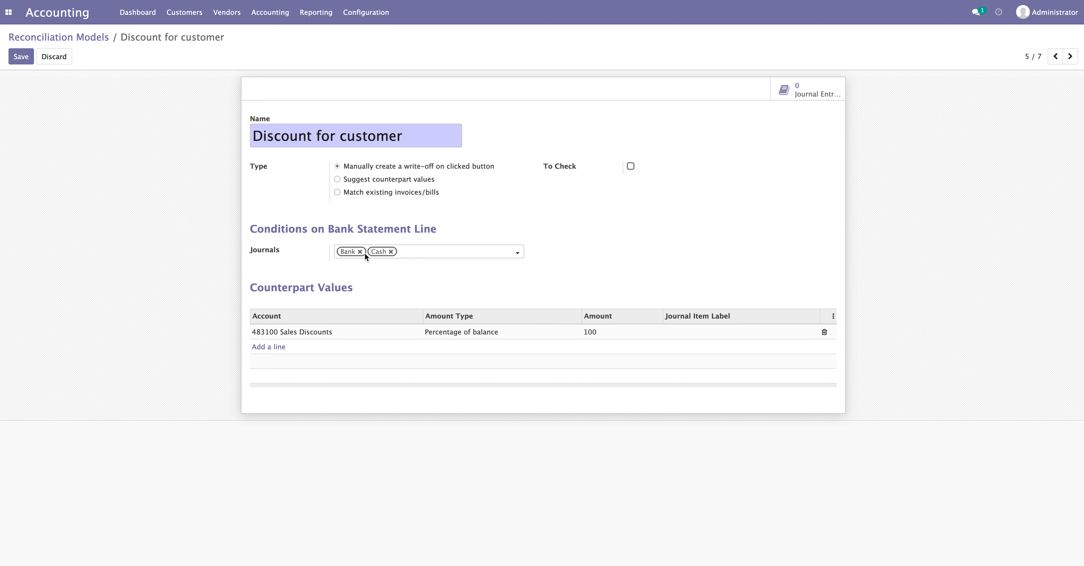
click(1070, 56)
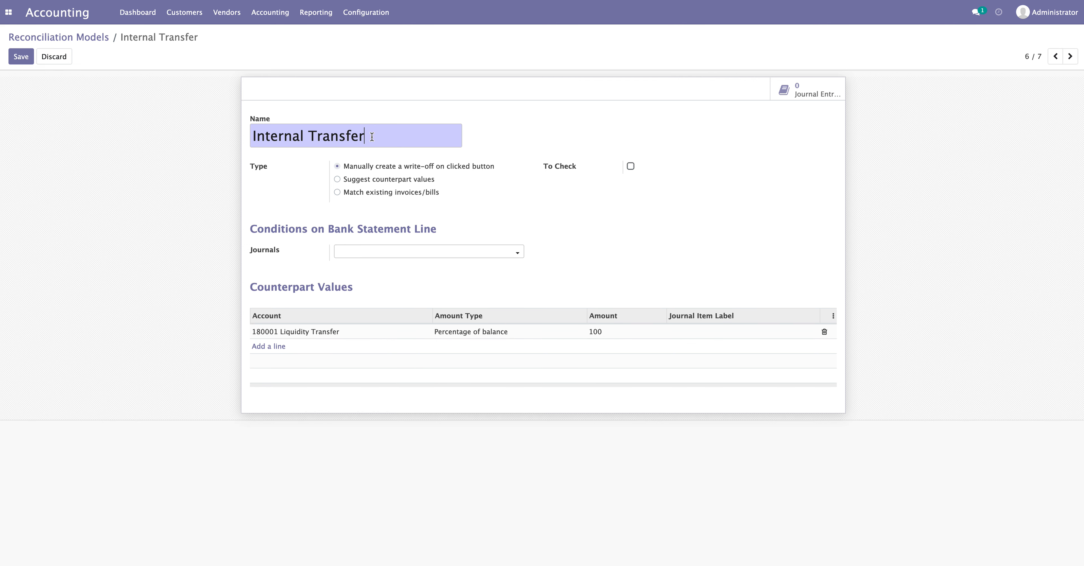
drag(372, 137, 198, 125)
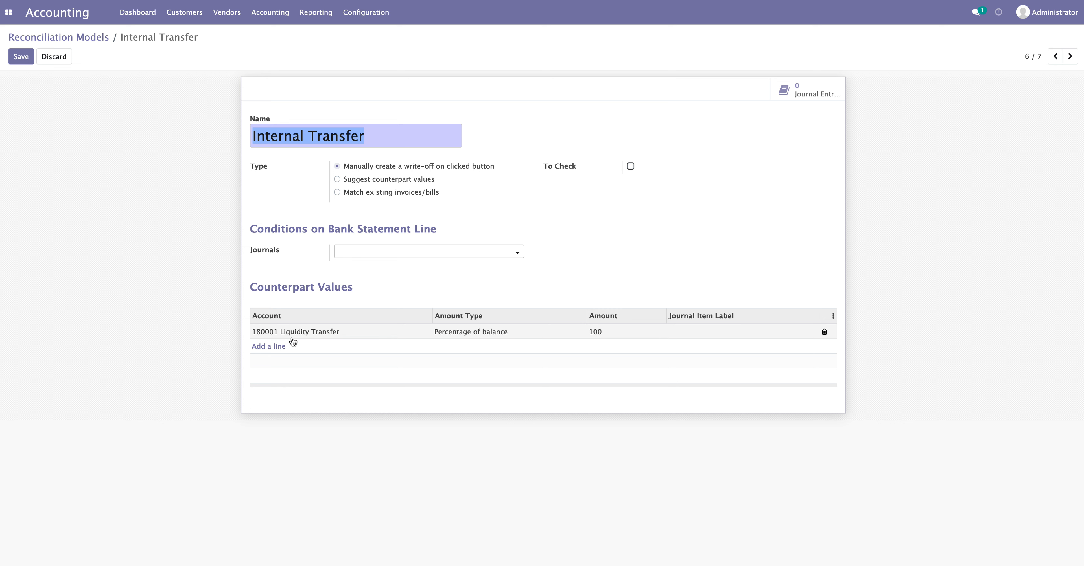
Review the Suspense Account model's Counterpart Values and To Check option, then wrap to Invoices/Bills Perfect Match
click(1070, 56)
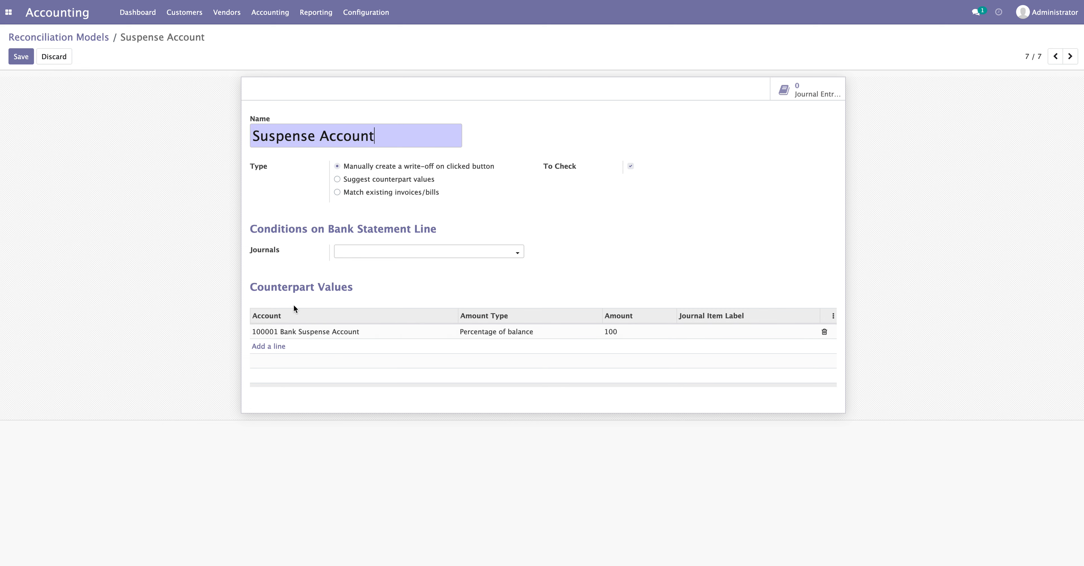
drag(271, 288, 381, 297)
click(614, 167)
drag(576, 165, 545, 167)
click(548, 174)
click(1071, 57)
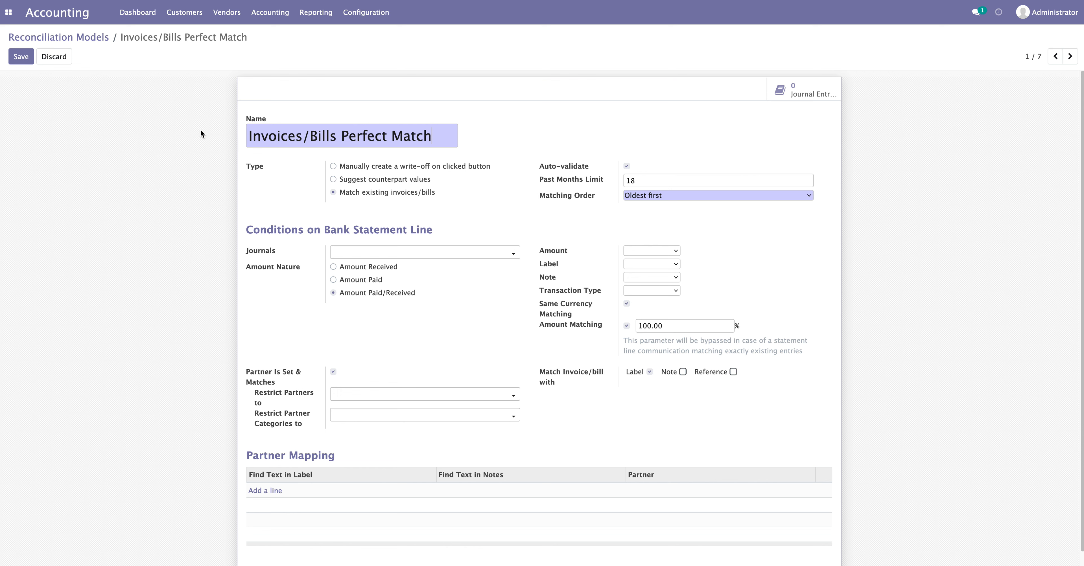
Point out the Invoices/Bills Perfect Match name and its Amount Matching setting
drag(246, 137, 440, 138)
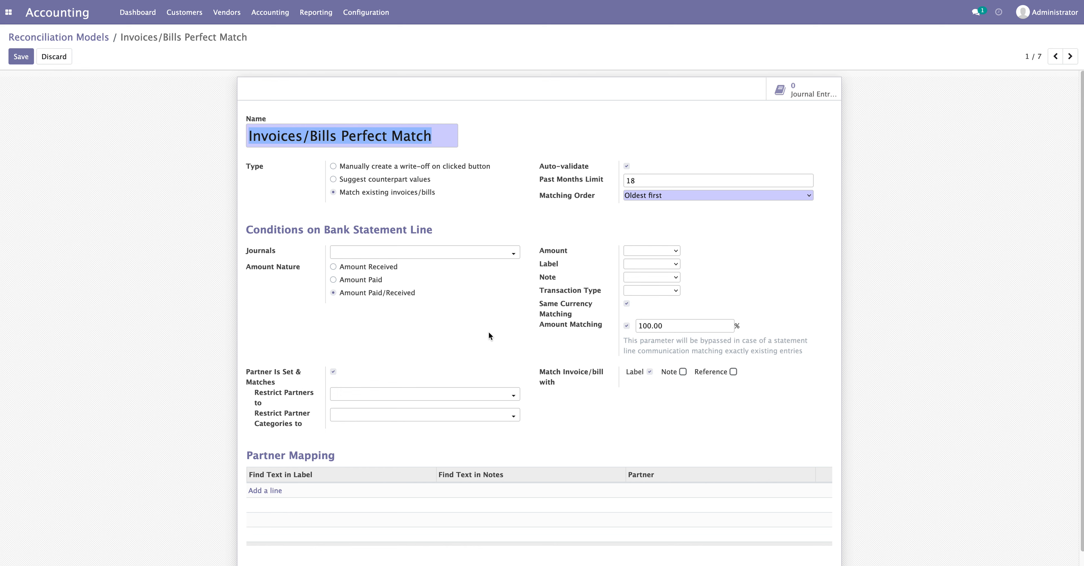
drag(540, 326, 608, 330)
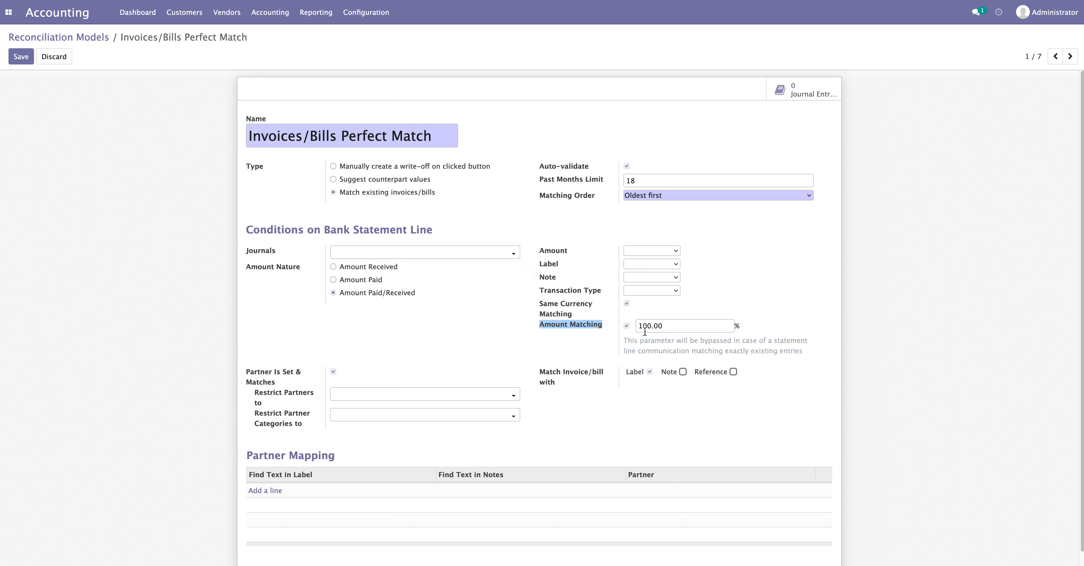
click(556, 337)
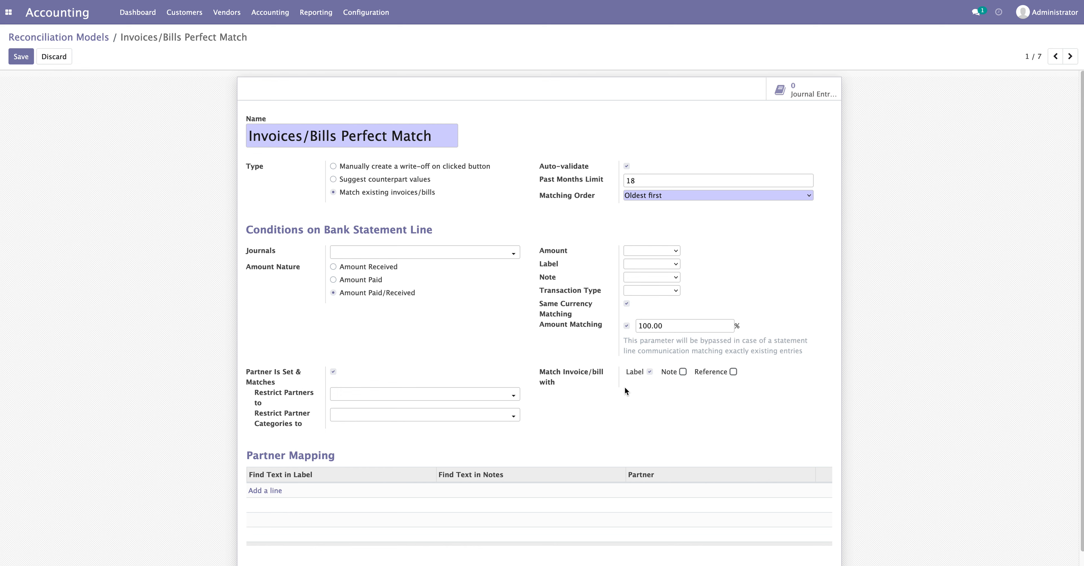
Toggle Auto-validate off and back on, then head to Customers > Invoices
drag(539, 167, 596, 166)
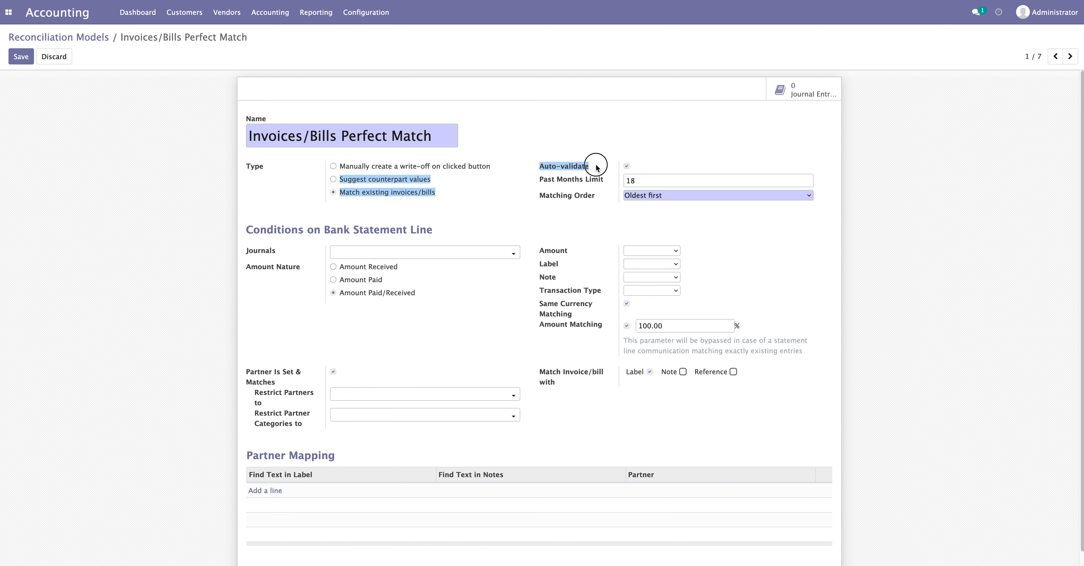
click(627, 166)
click(626, 167)
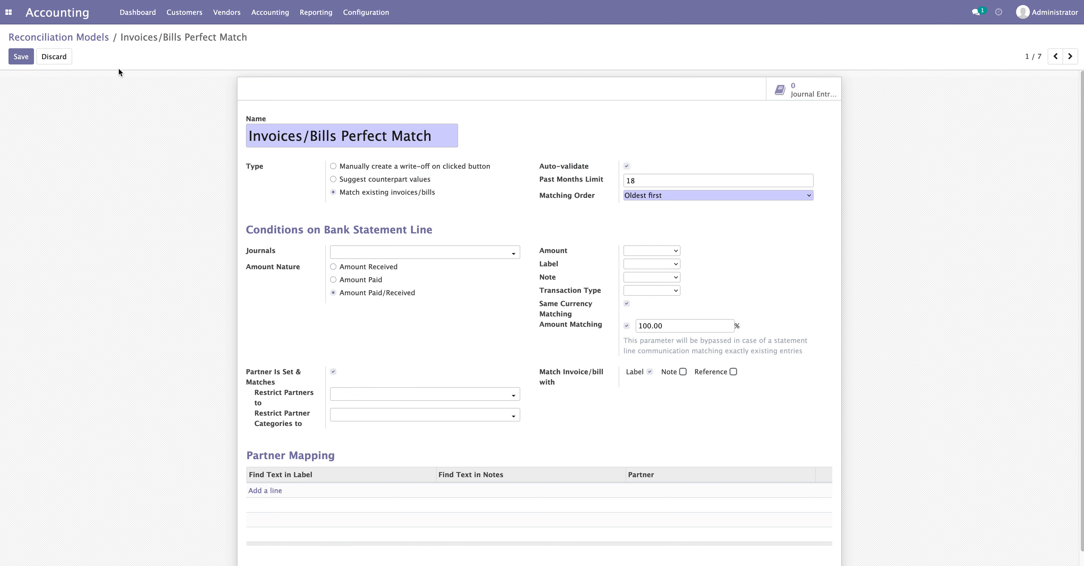
click(183, 12)
click(182, 47)
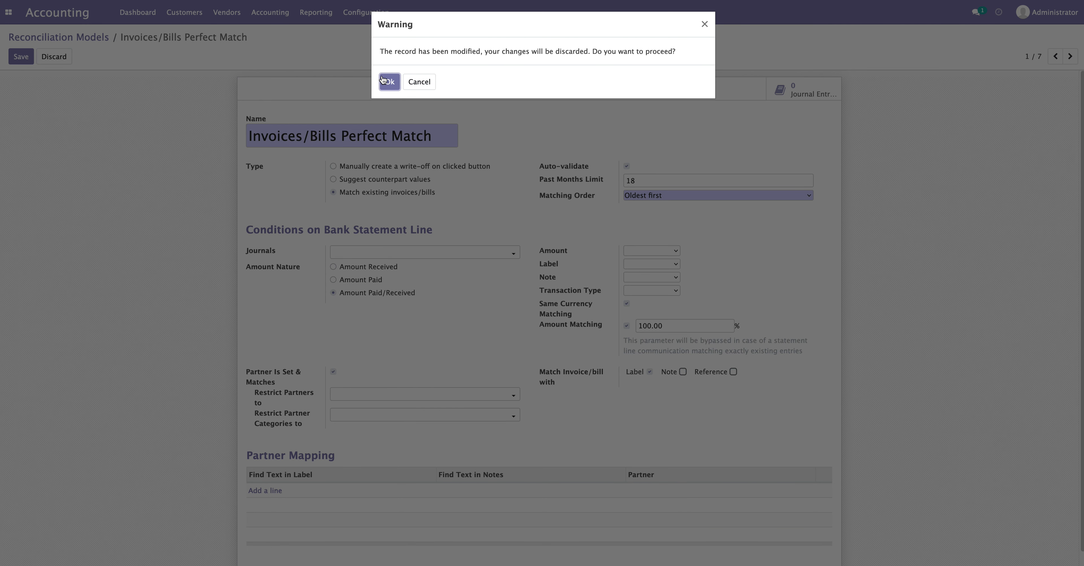
Discard the model changes and create a customer invoice for ABC dated 05/26/2023
click(388, 82)
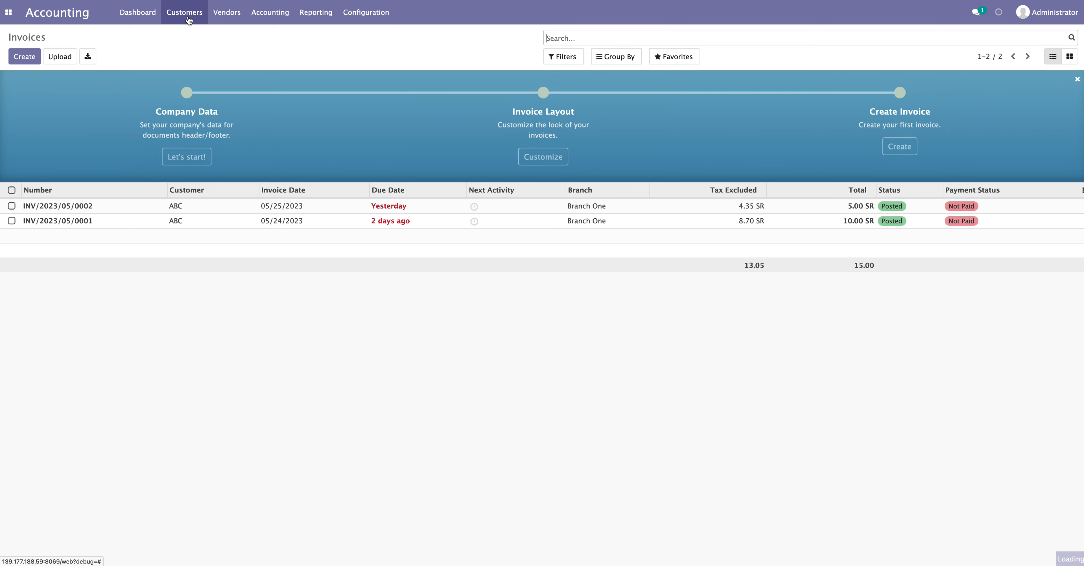
click(30, 56)
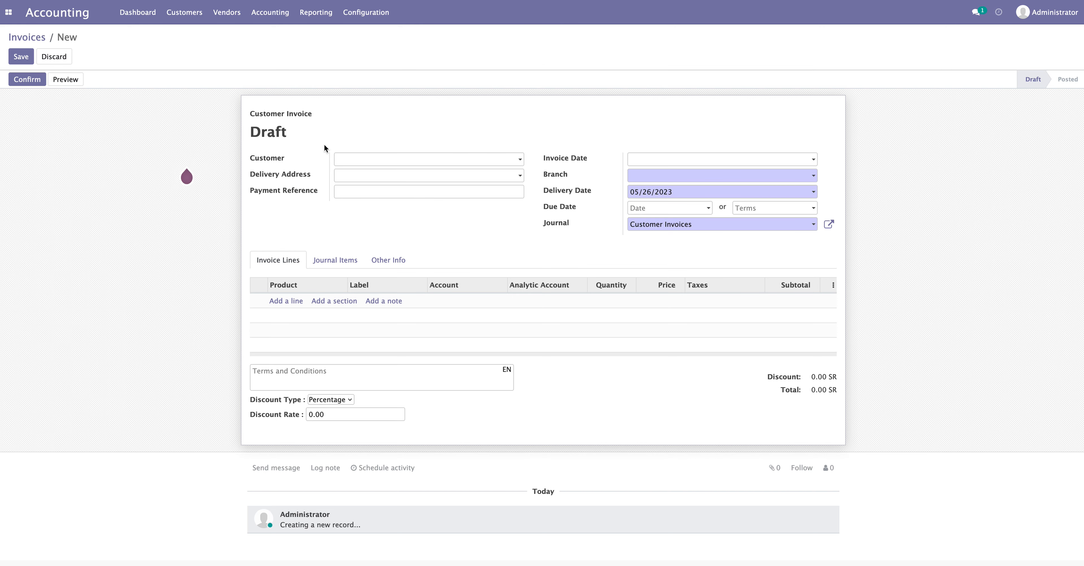
click(343, 157)
click(349, 180)
click(690, 161)
click(727, 253)
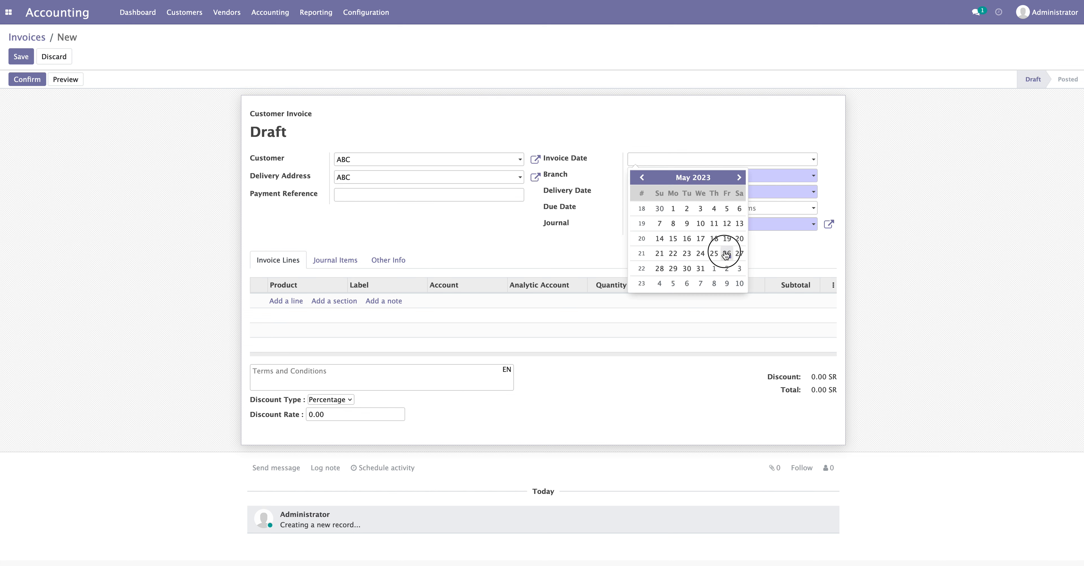
Add an invoice line with a newly created product A and save the product
click(294, 301)
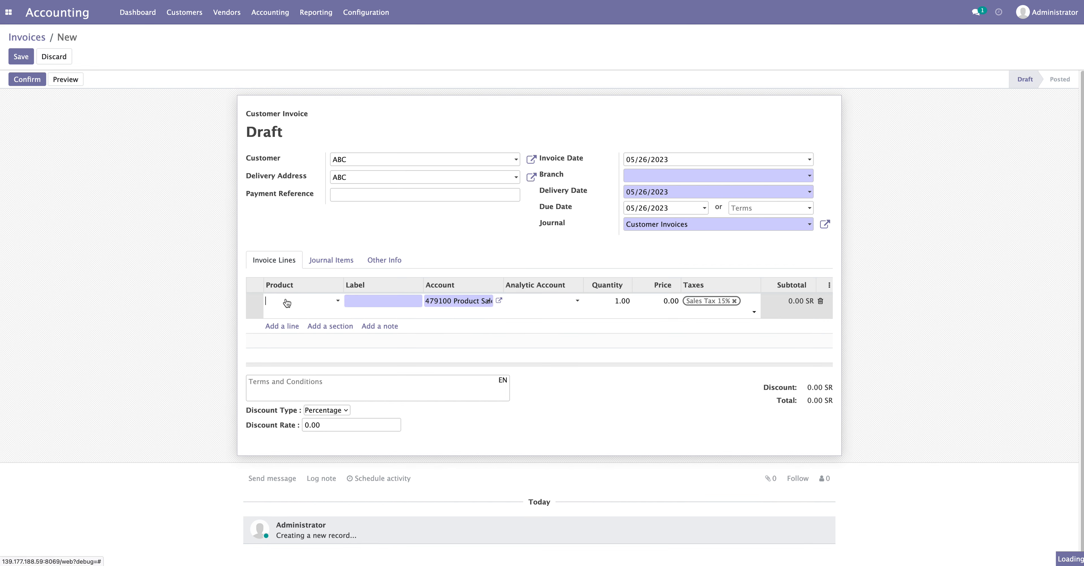
click(288, 301)
text(A)
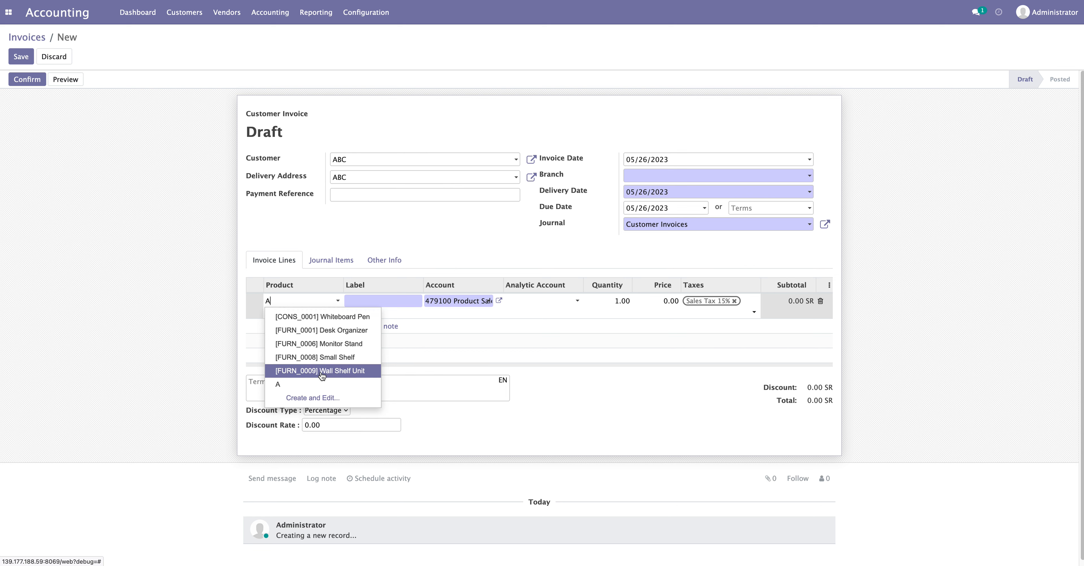
click(313, 398)
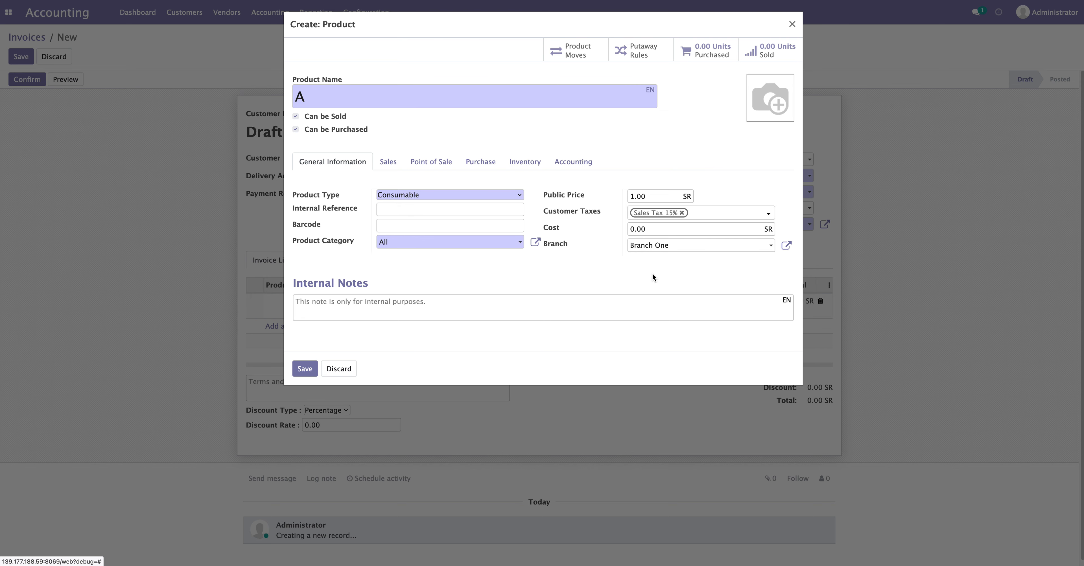
click(301, 365)
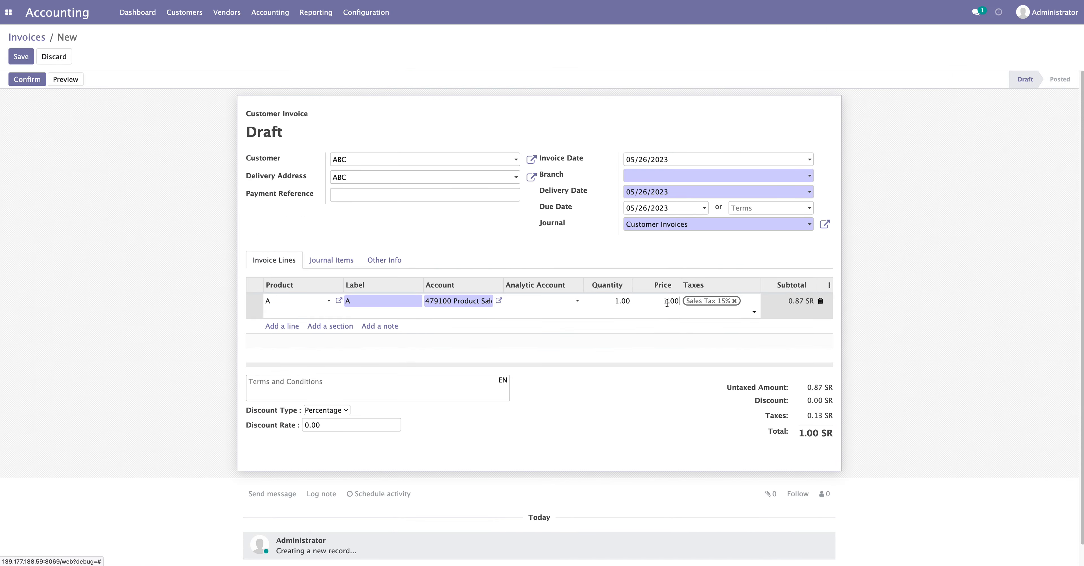
Set the invoice line's price to 10.00
click(668, 301)
text(10)
click(946, 272)
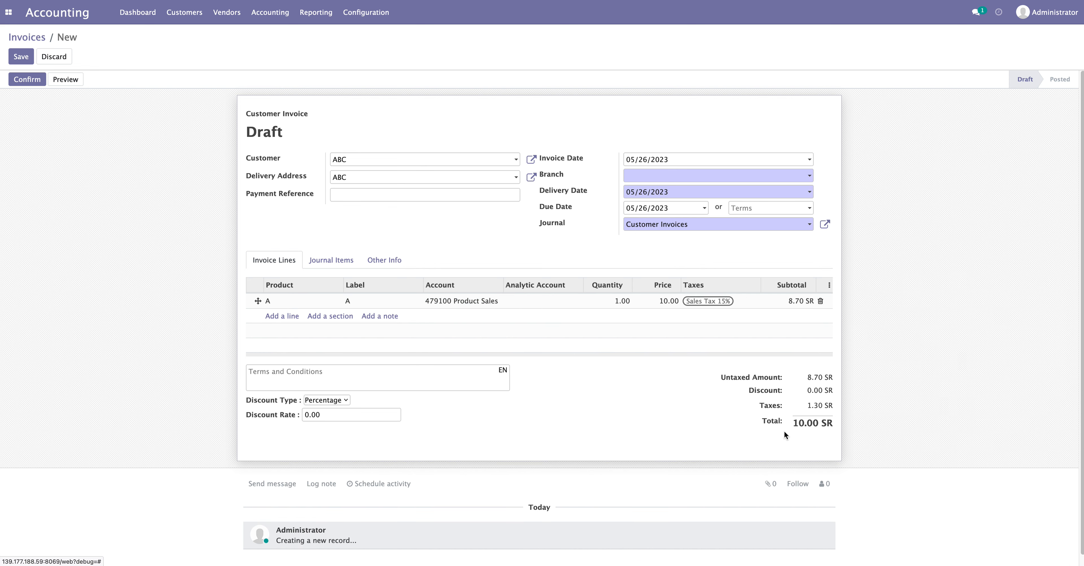
drag(808, 423, 861, 424)
click(861, 424)
Assign Branch One and post the invoice as INV/2023/05/0003 for 10.00 SR
click(32, 83)
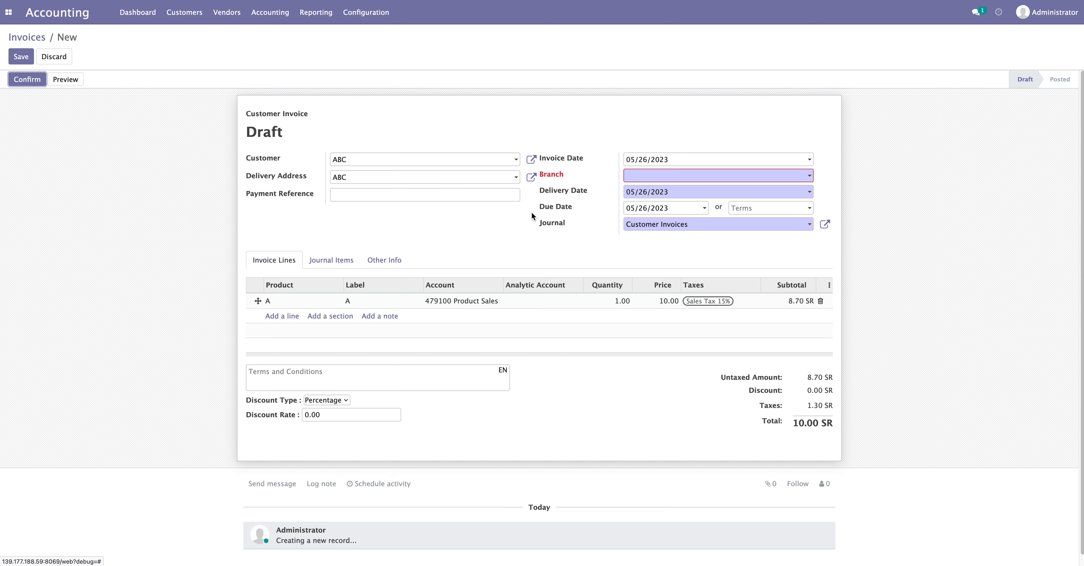
click(682, 176)
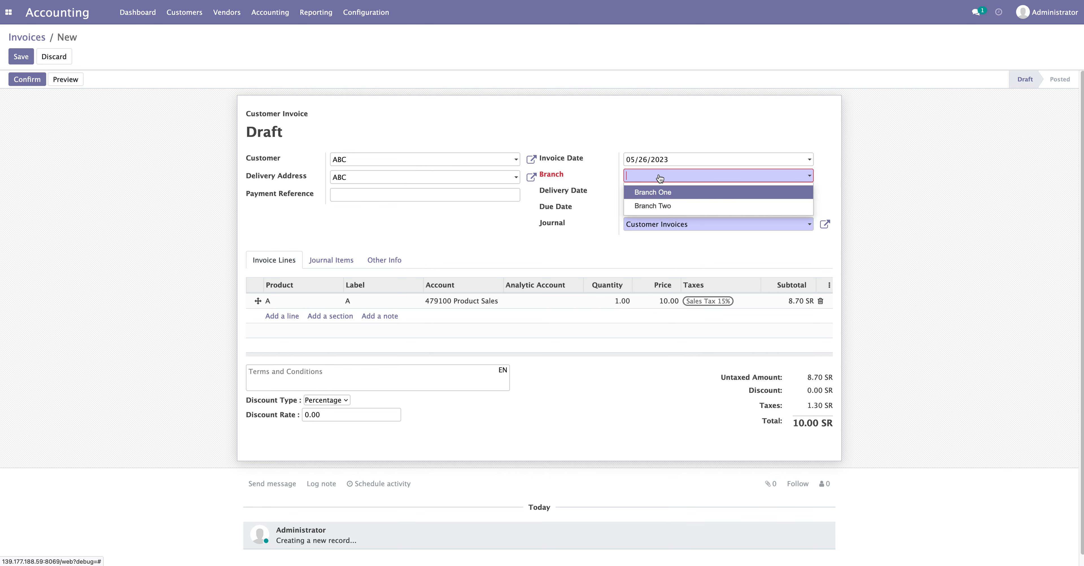
click(656, 192)
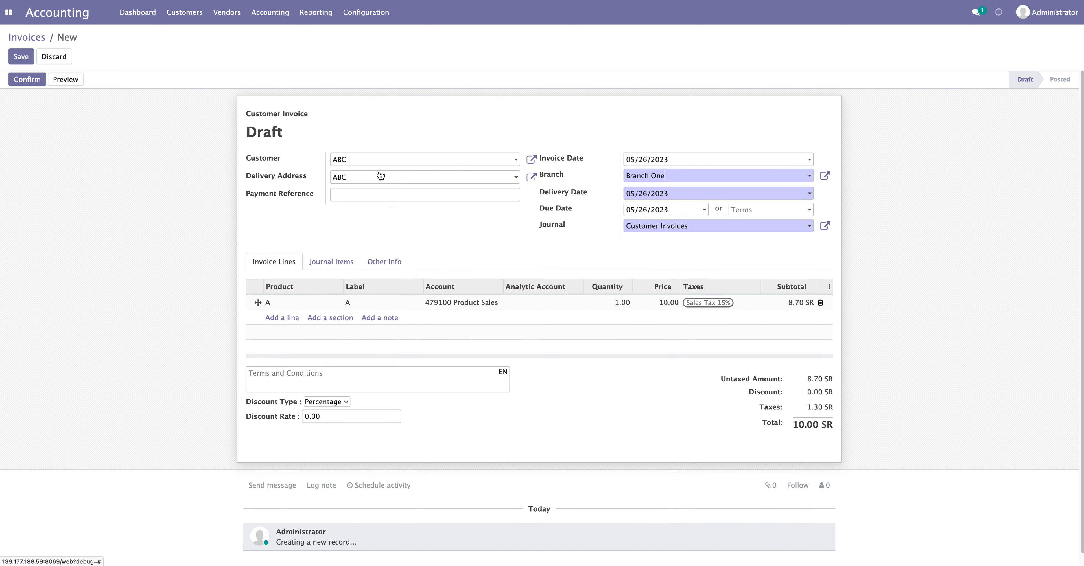
click(27, 80)
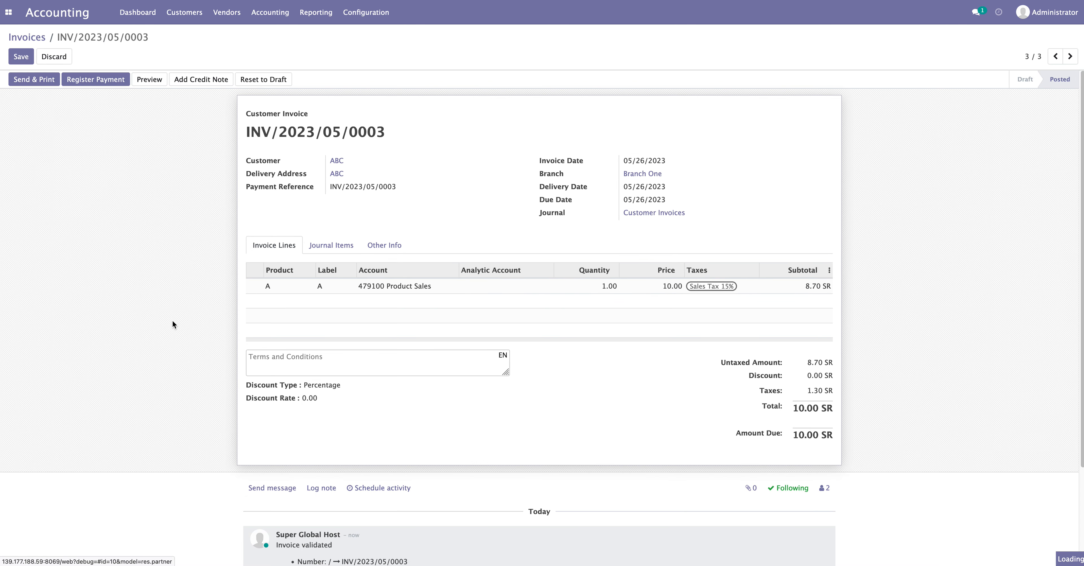
Check the journal items, then register a 10.00 SR payment through the Bank journal
click(332, 248)
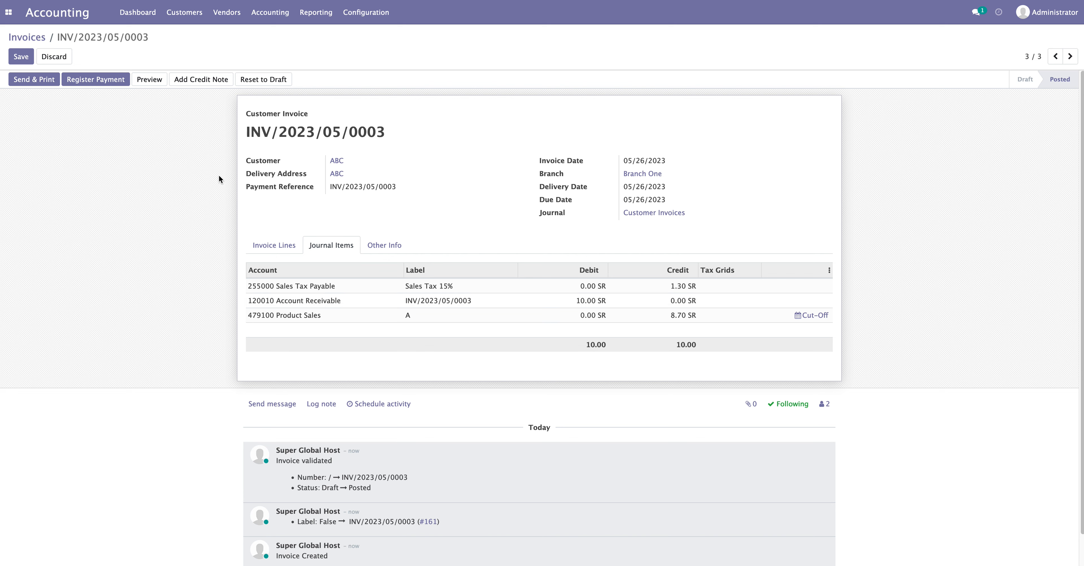
click(276, 246)
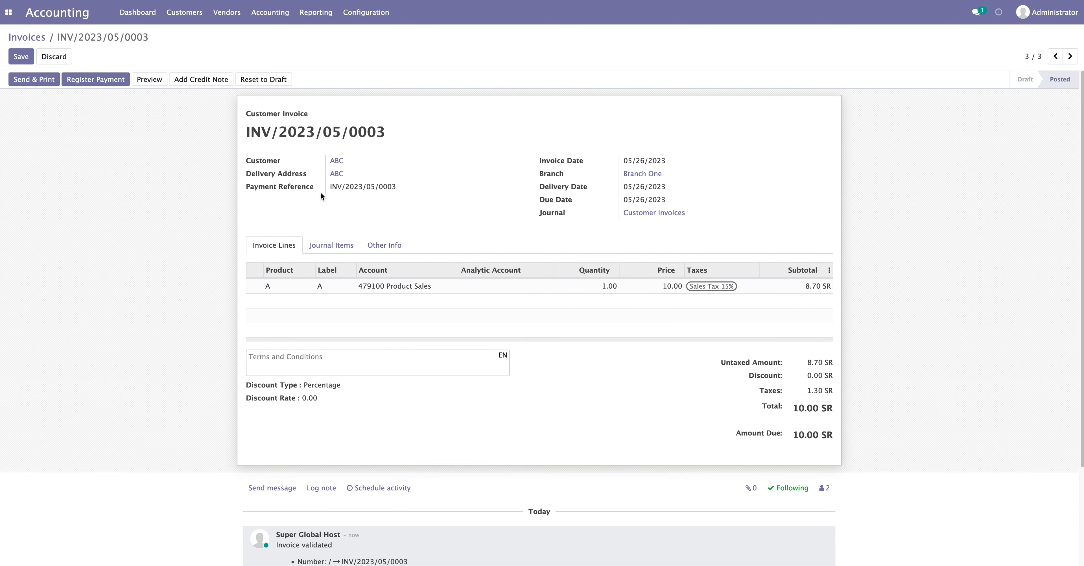
click(90, 84)
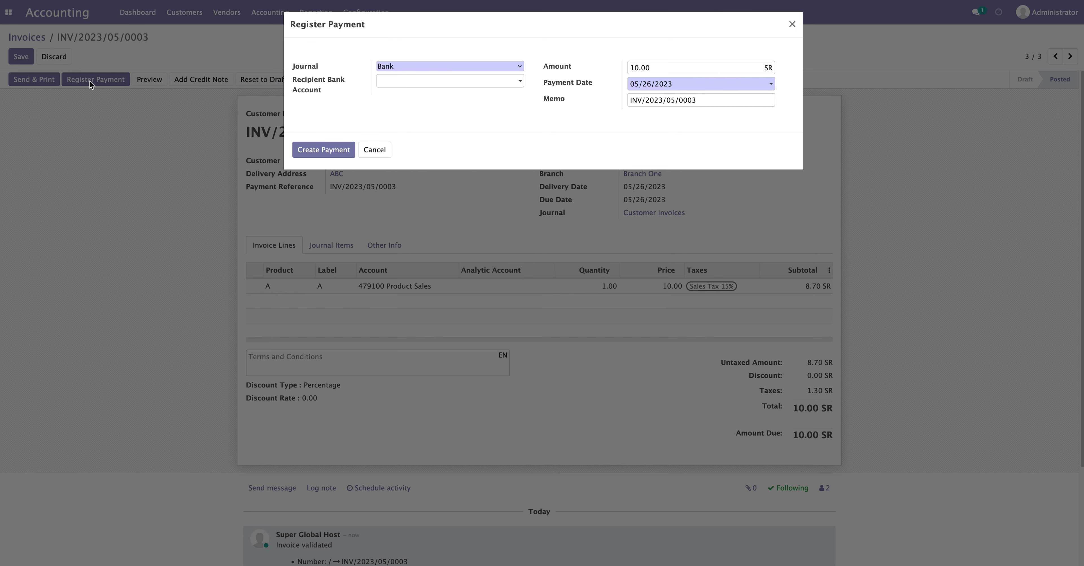
click(497, 68)
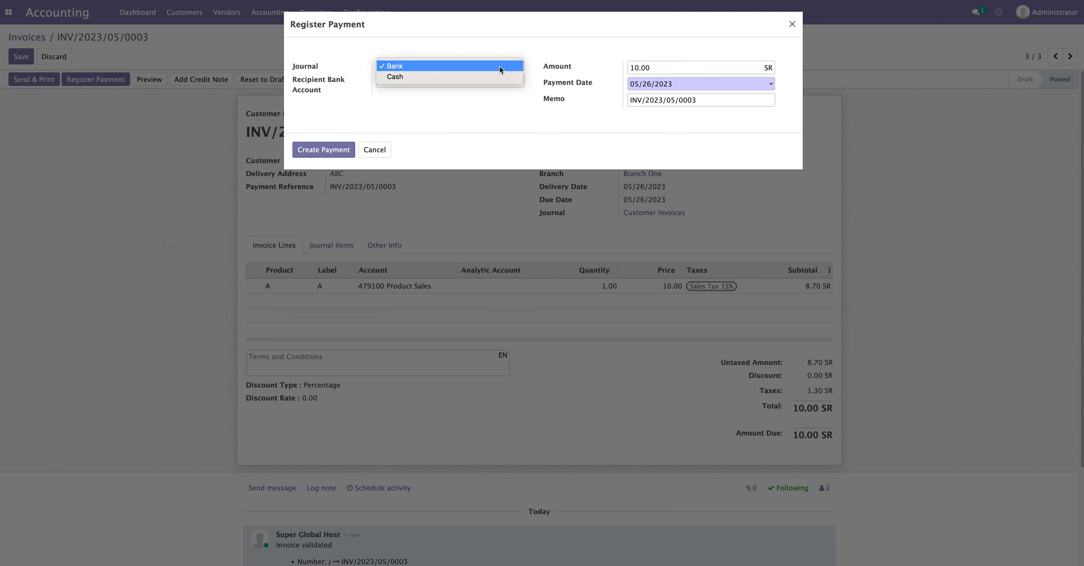
click(501, 69)
click(482, 70)
click(473, 68)
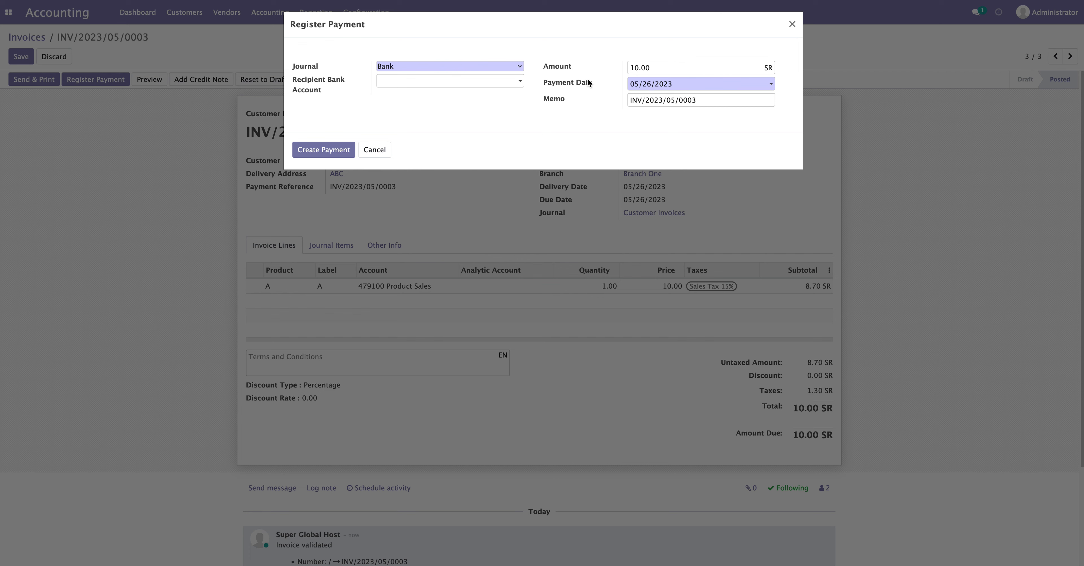
drag(656, 70, 627, 67)
click(598, 122)
click(323, 152)
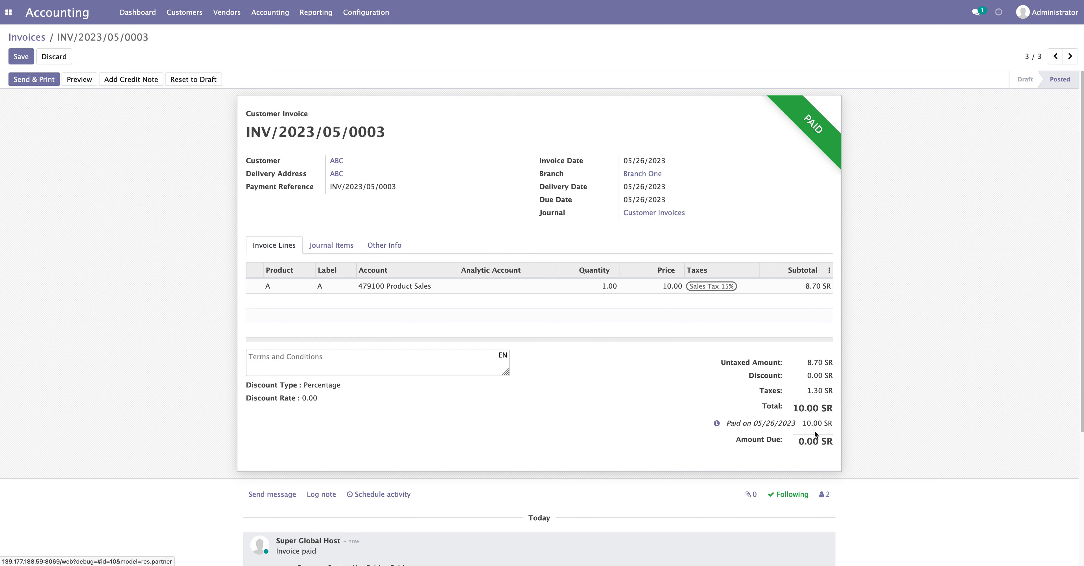
Copy the invoice number INV/2023/05/0003 and return to the accounting dashboard
drag(394, 131, 237, 127)
right_click(267, 131)
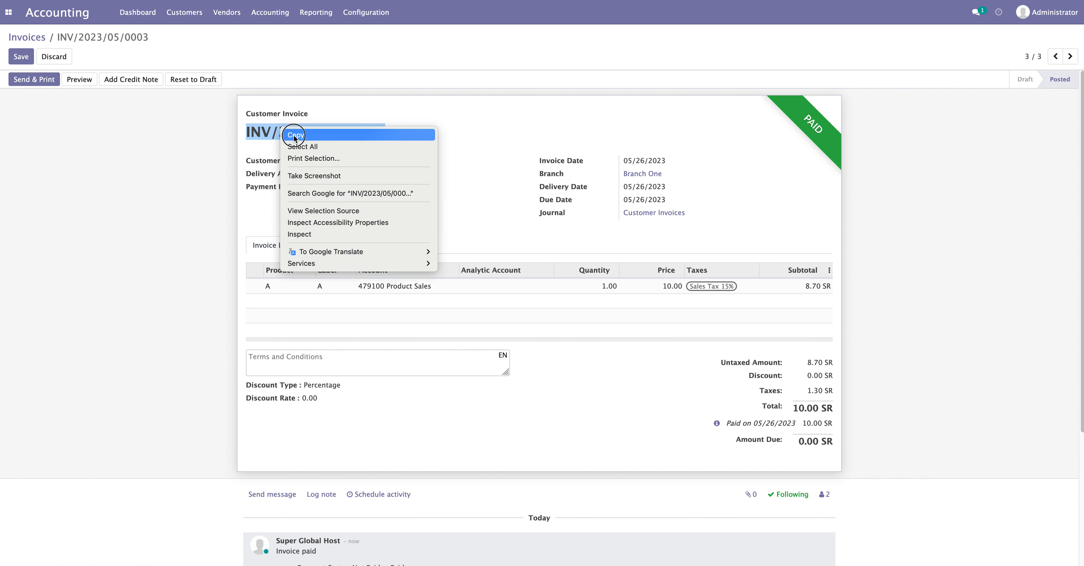
click(280, 135)
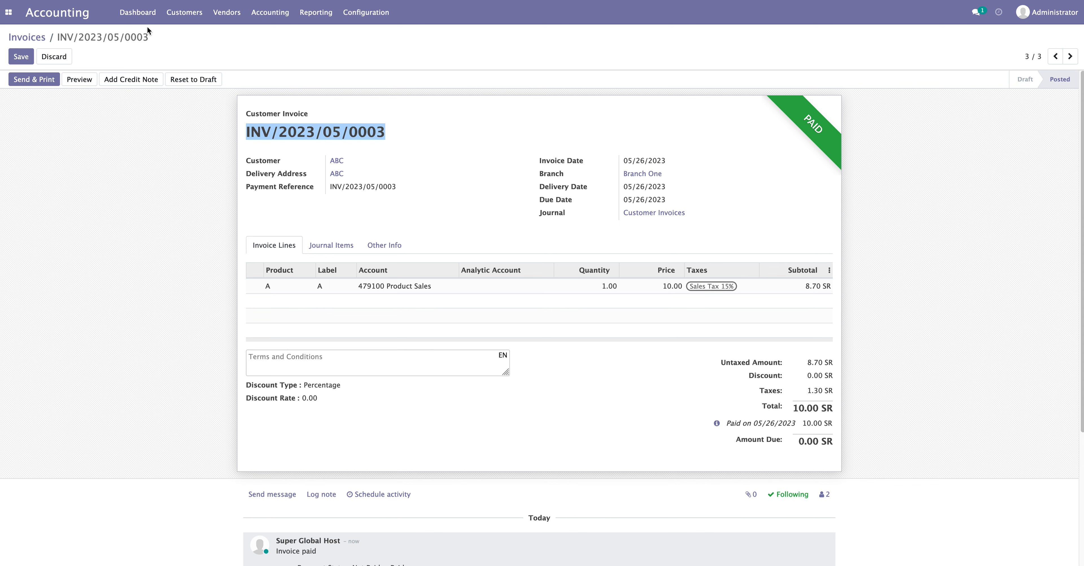
click(143, 14)
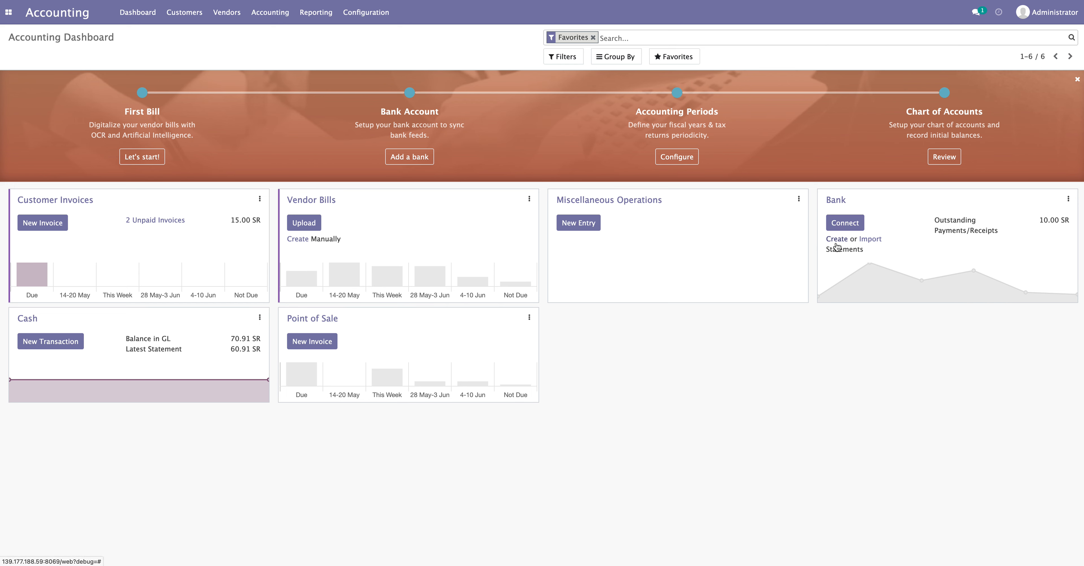
click(839, 201)
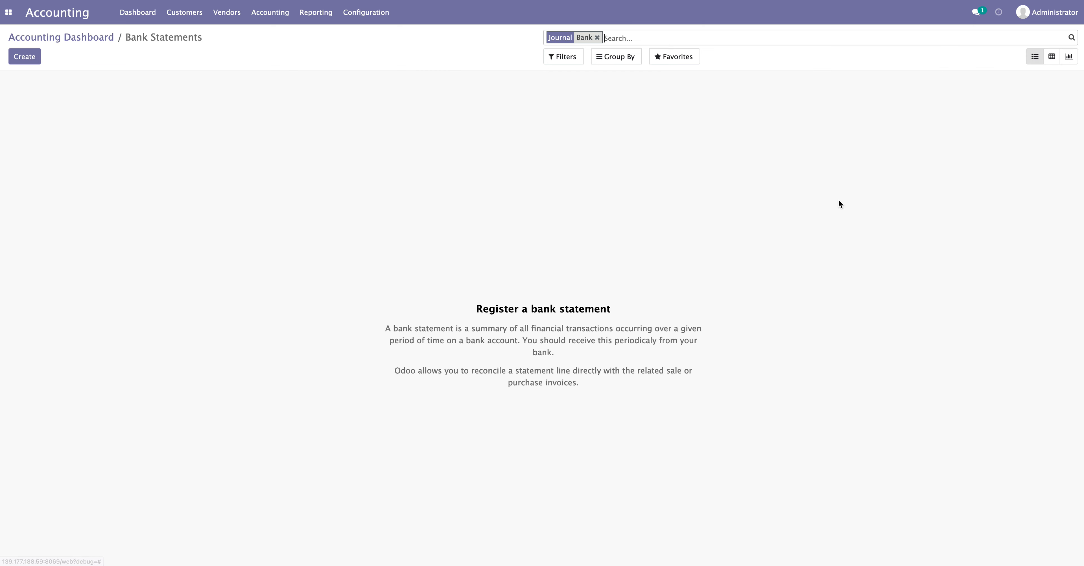
click(597, 38)
click(96, 37)
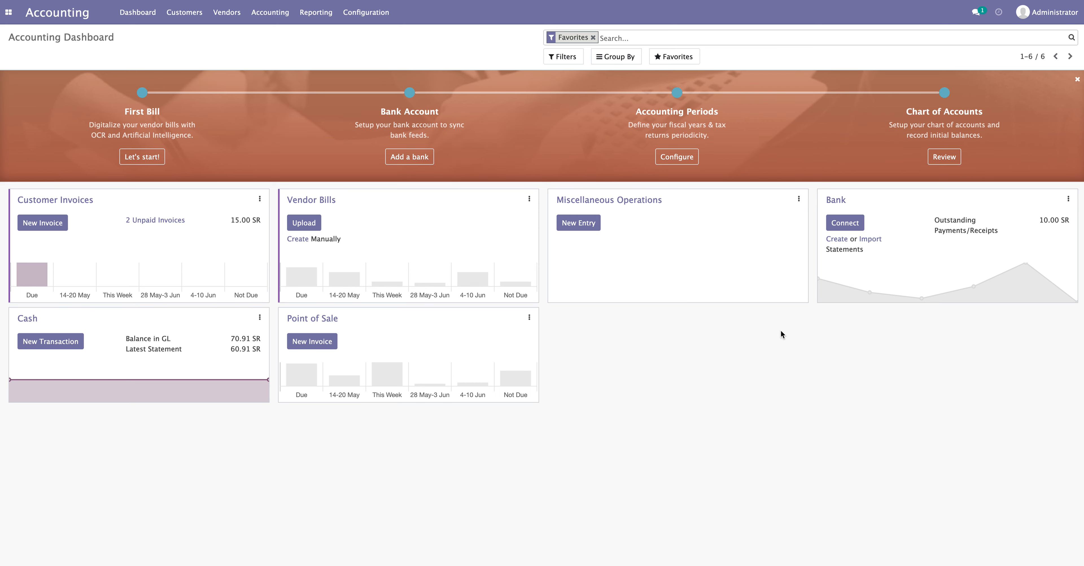
click(195, 19)
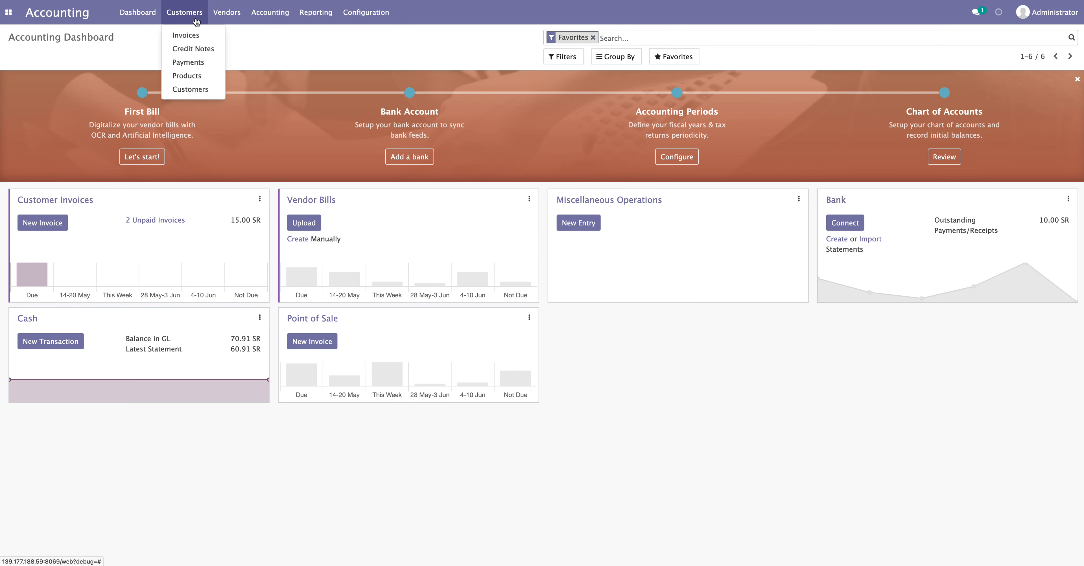
click(186, 38)
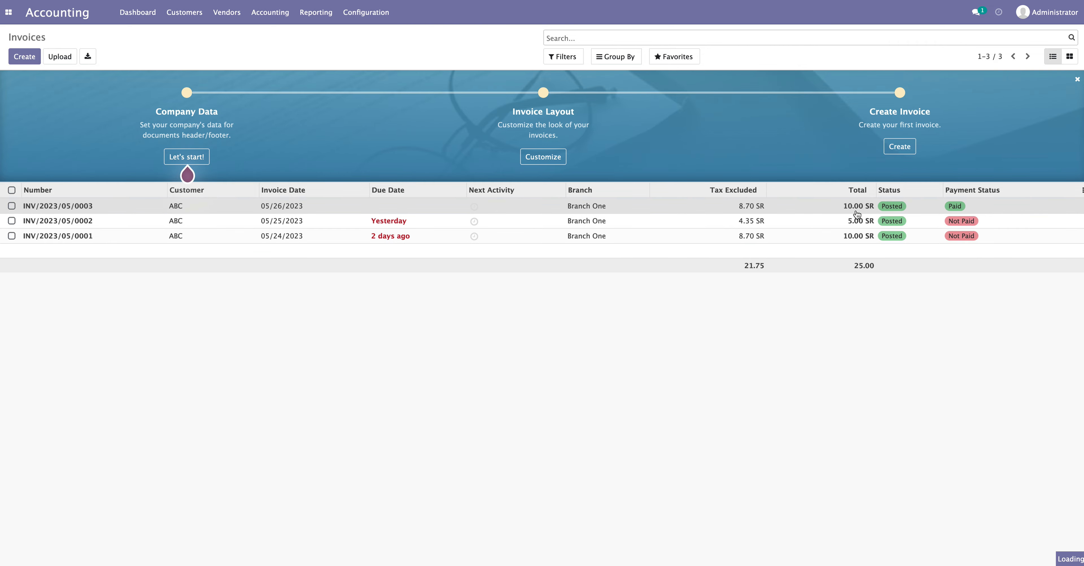
click(846, 206)
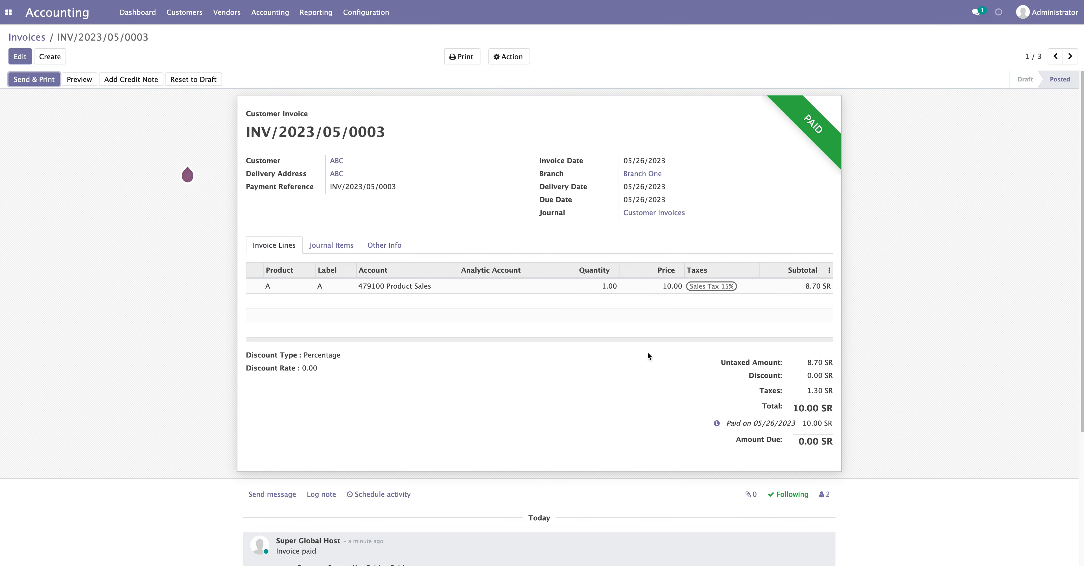
click(144, 21)
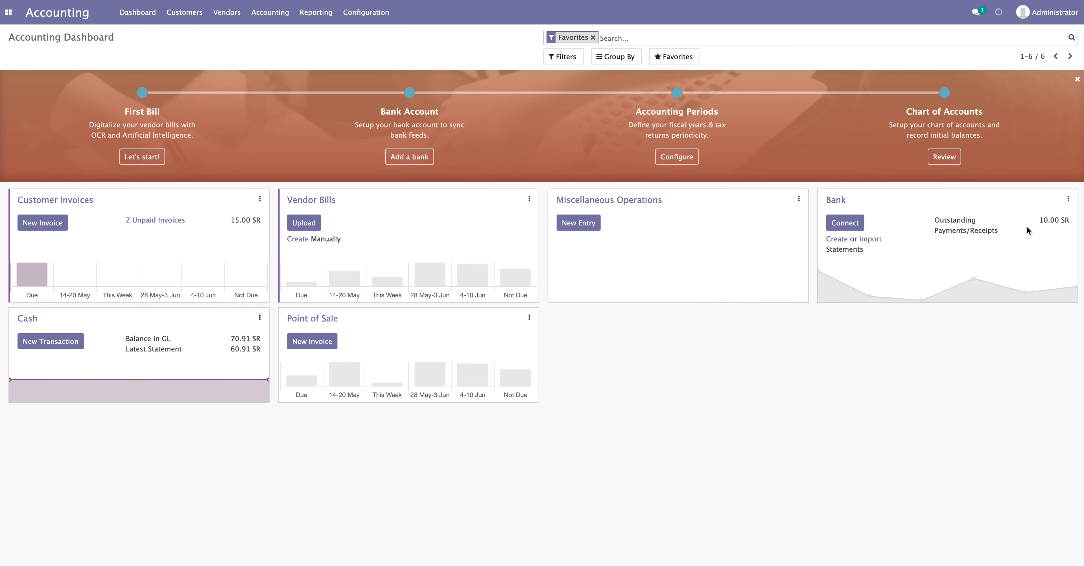
Check the Bank card's 10.00 SR outstanding amount, then open the Accounting menu
drag(935, 221, 1061, 218)
click(1056, 242)
drag(935, 223, 1023, 240)
click(1023, 239)
drag(936, 218, 1064, 225)
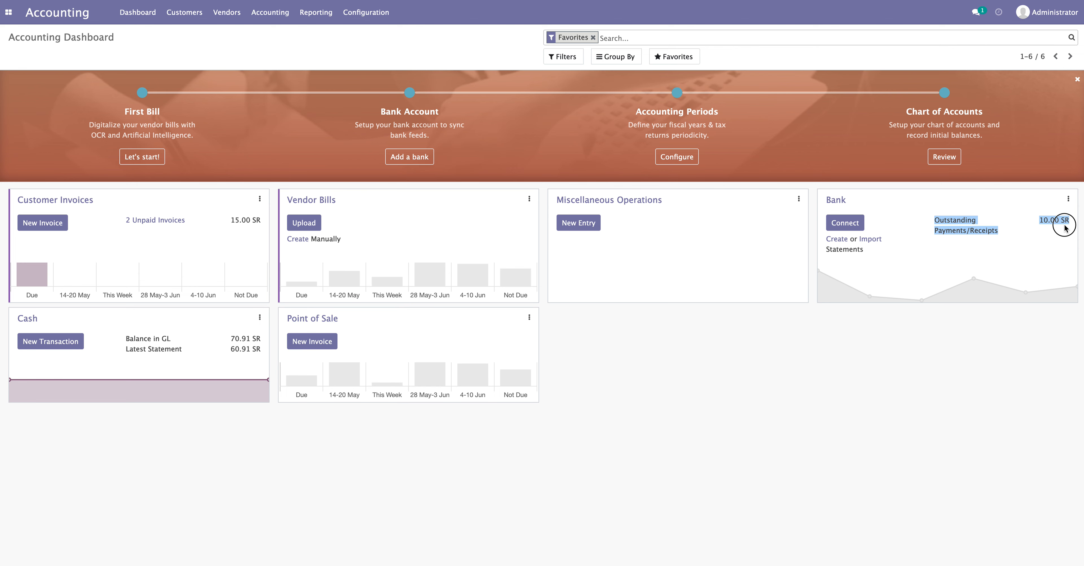
click(1039, 251)
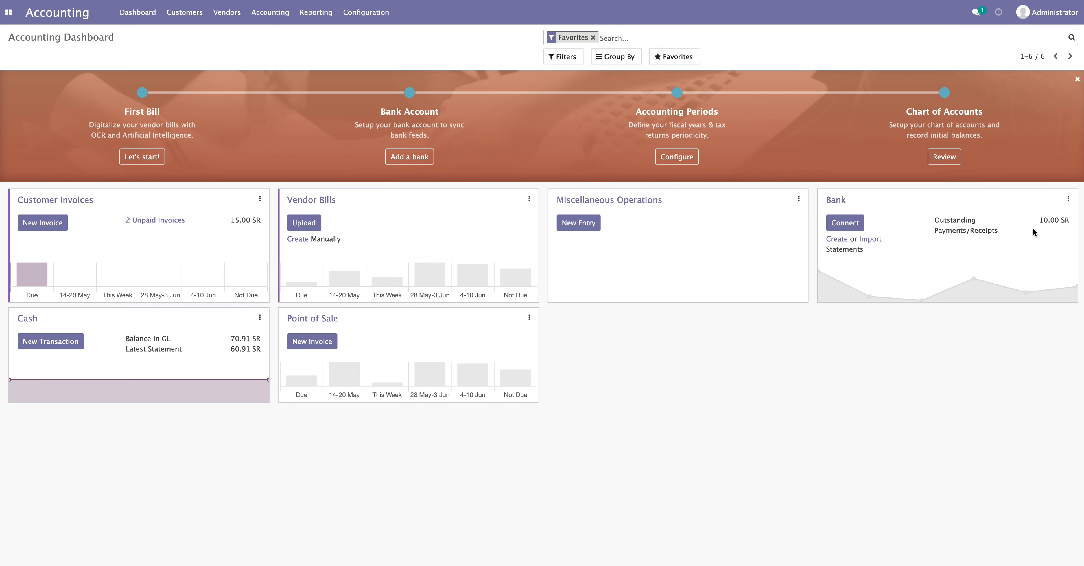
drag(1036, 220, 1065, 220)
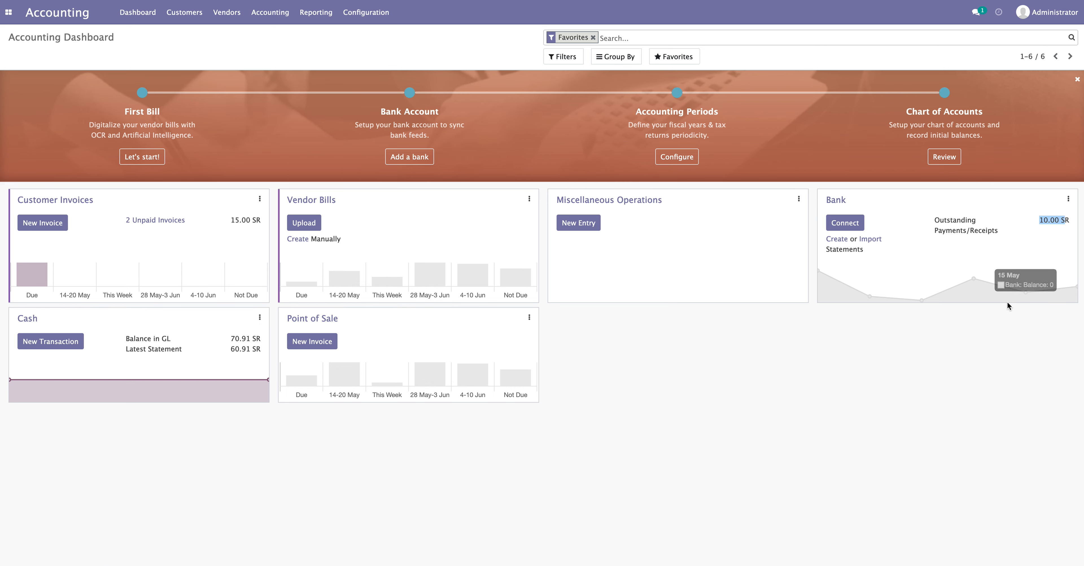
click(1003, 353)
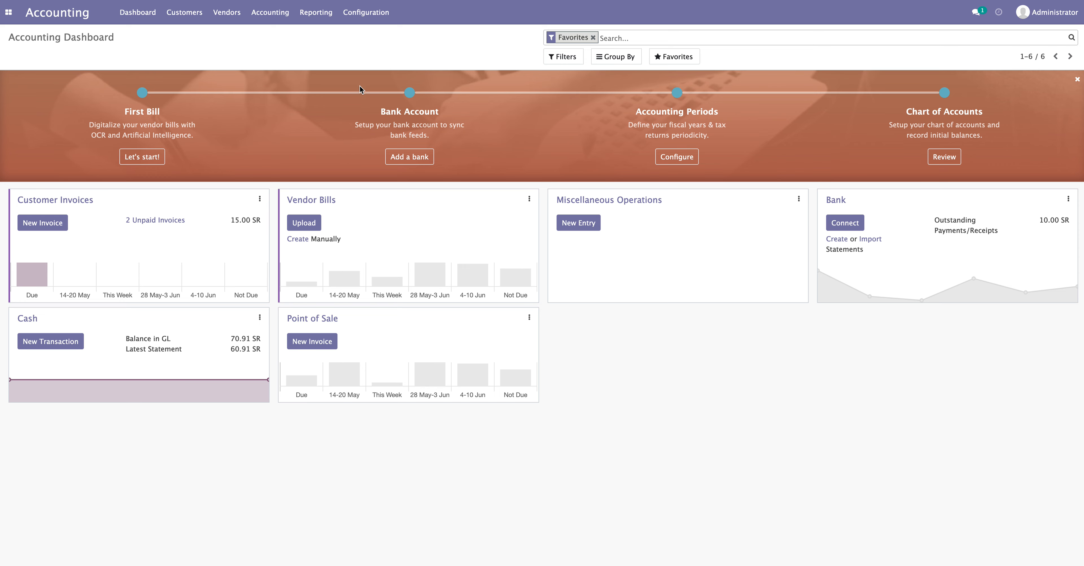
click(272, 12)
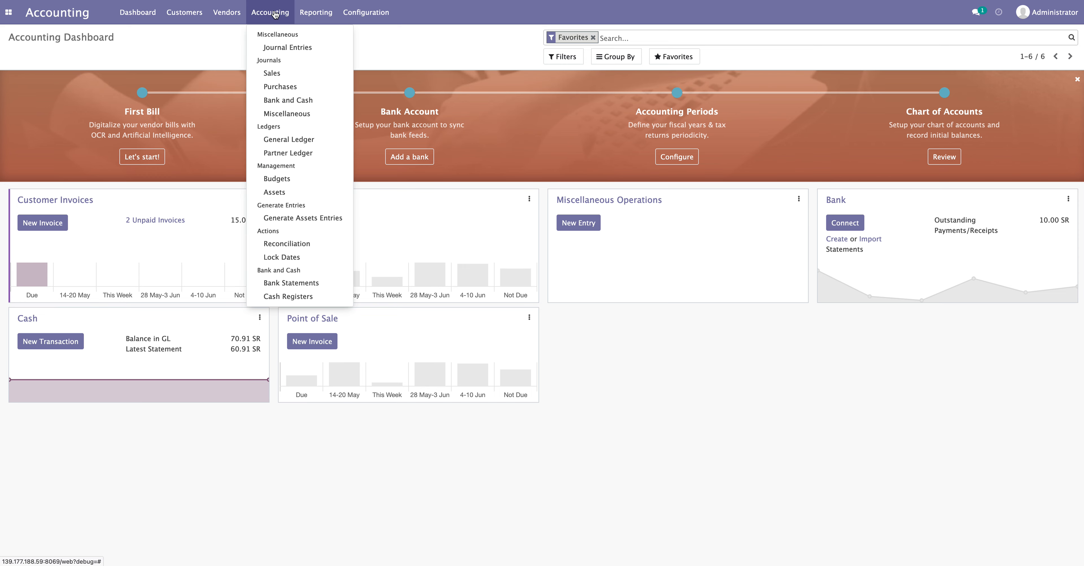
Open the Bank journal's Payments Configuration in edit mode via Configuration > Journals
click(285, 101)
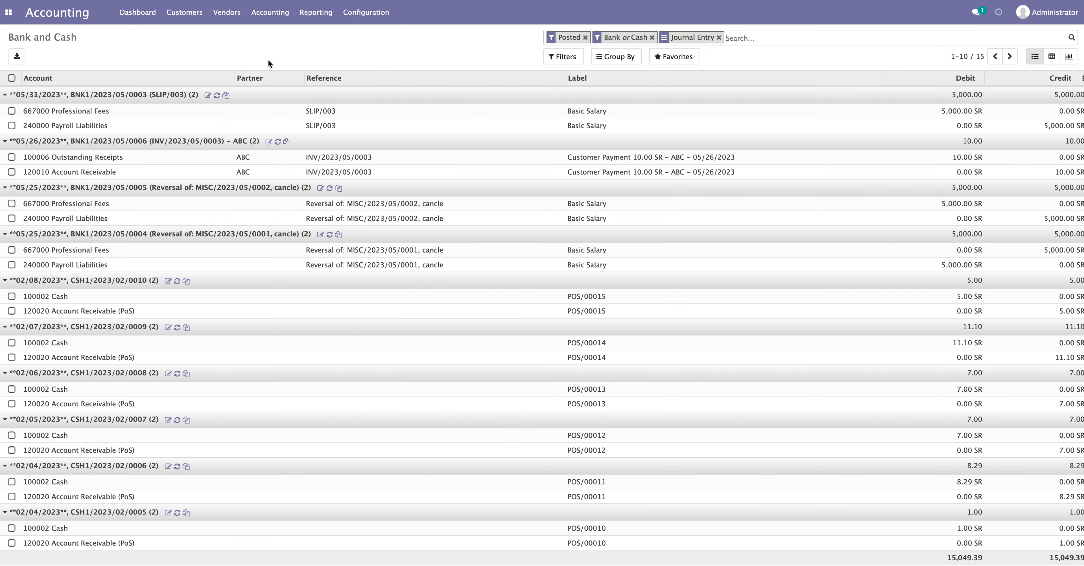
click(366, 12)
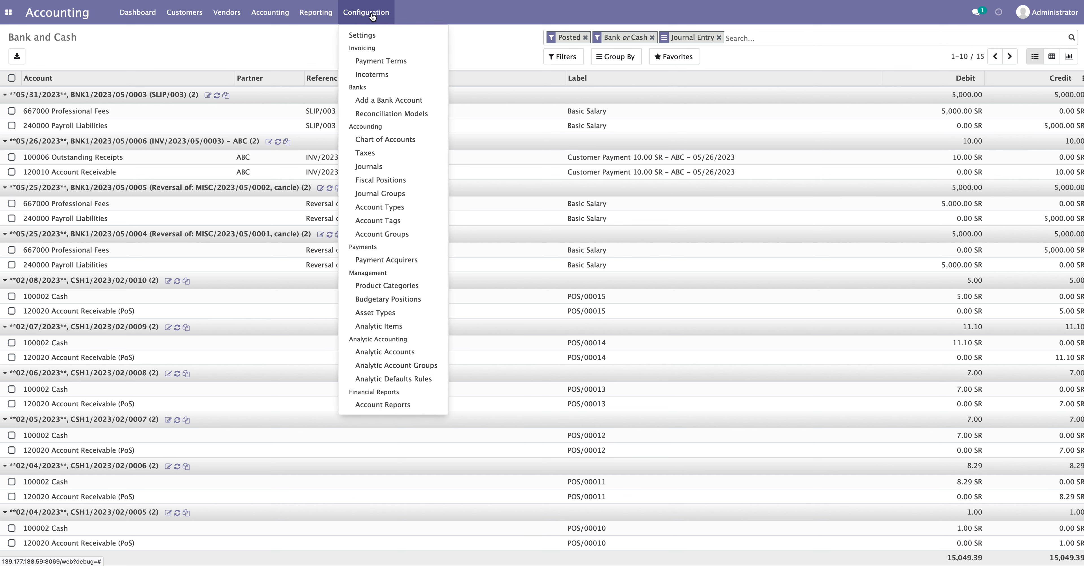
click(370, 167)
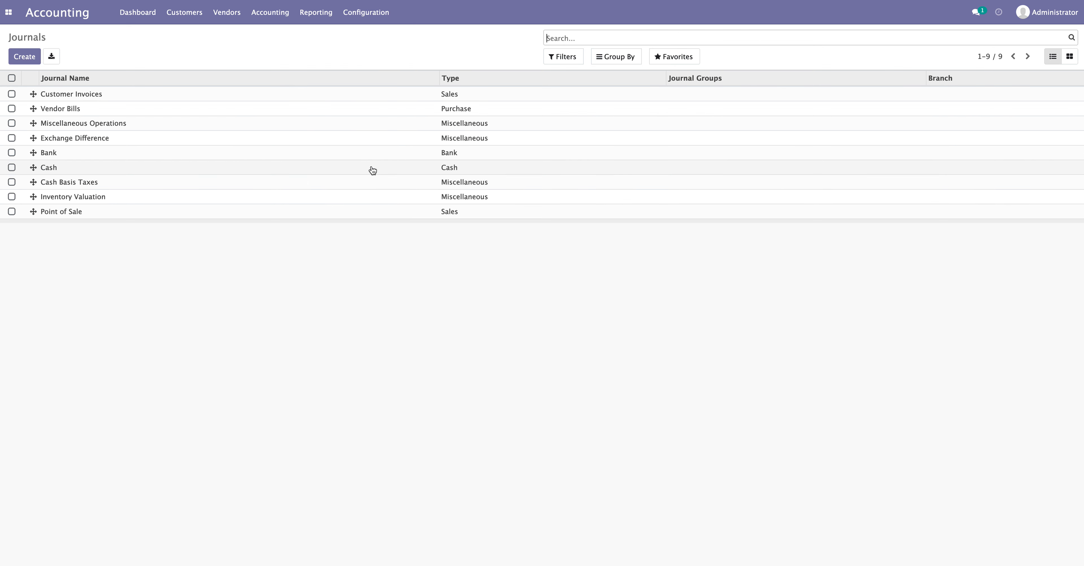
click(96, 158)
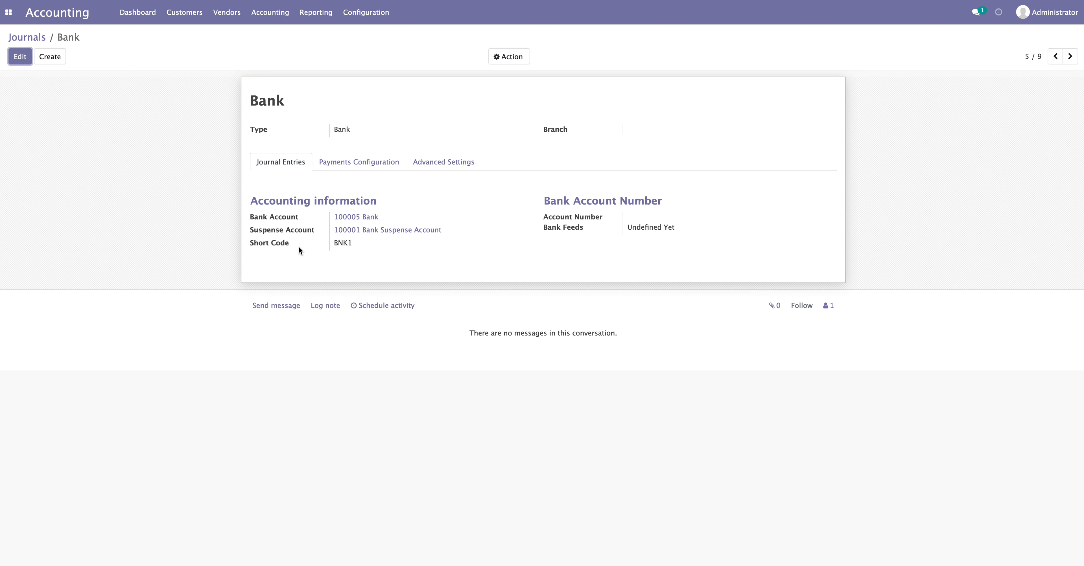
click(365, 168)
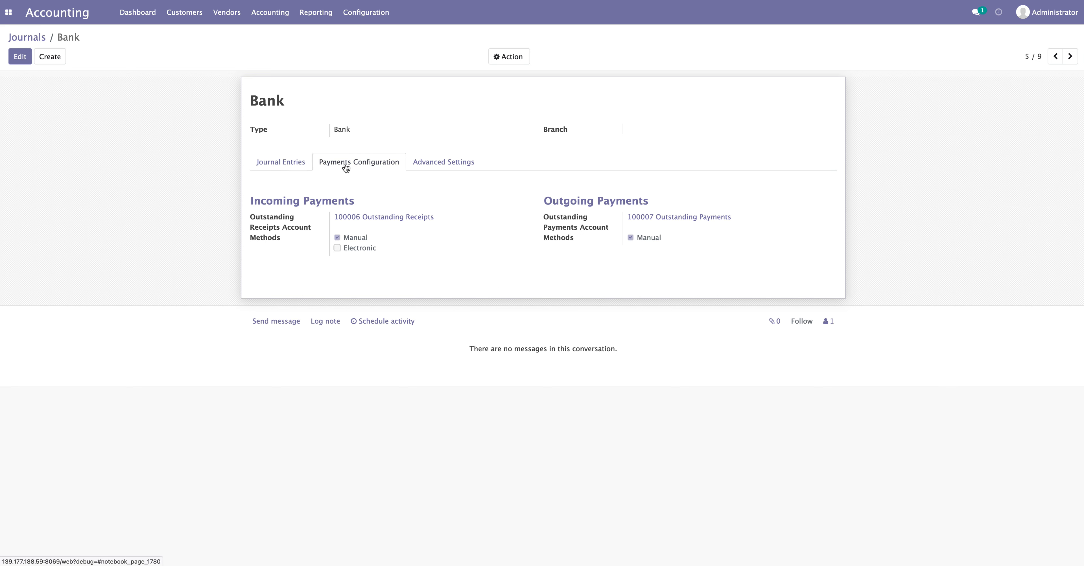
click(16, 58)
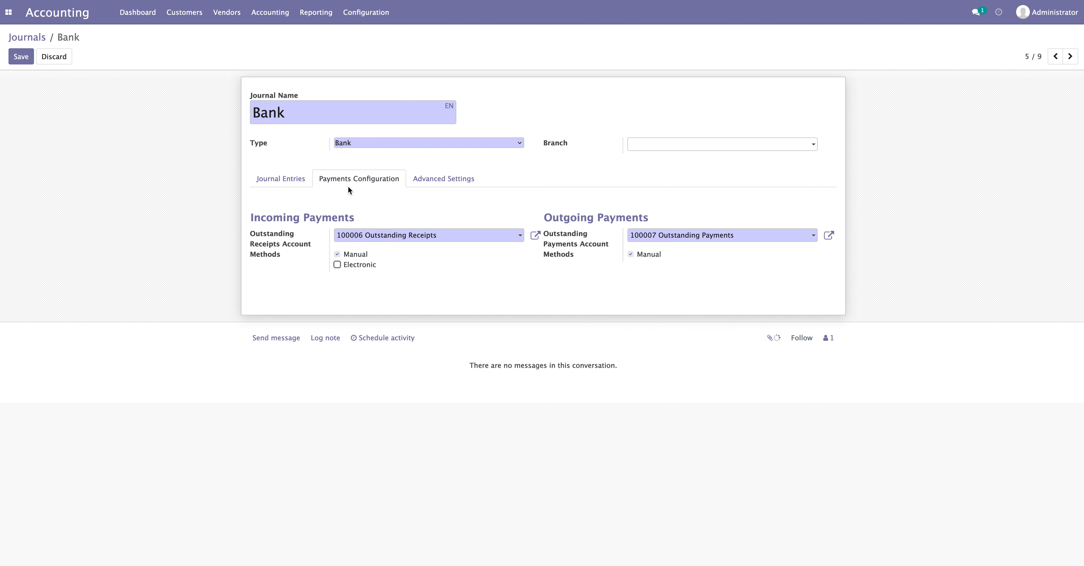
Review incoming and outgoing payment settings, keeping 100006 Outstanding Receipts as the account
drag(247, 218, 370, 215)
click(376, 215)
drag(251, 217, 351, 217)
click(322, 213)
drag(542, 216, 630, 214)
click(644, 208)
click(433, 238)
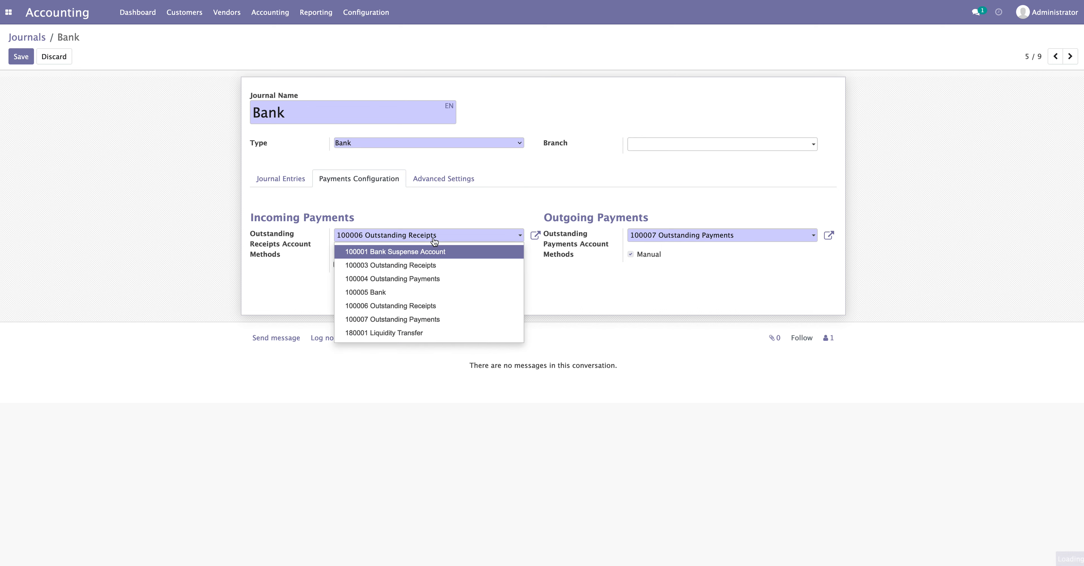
click(296, 303)
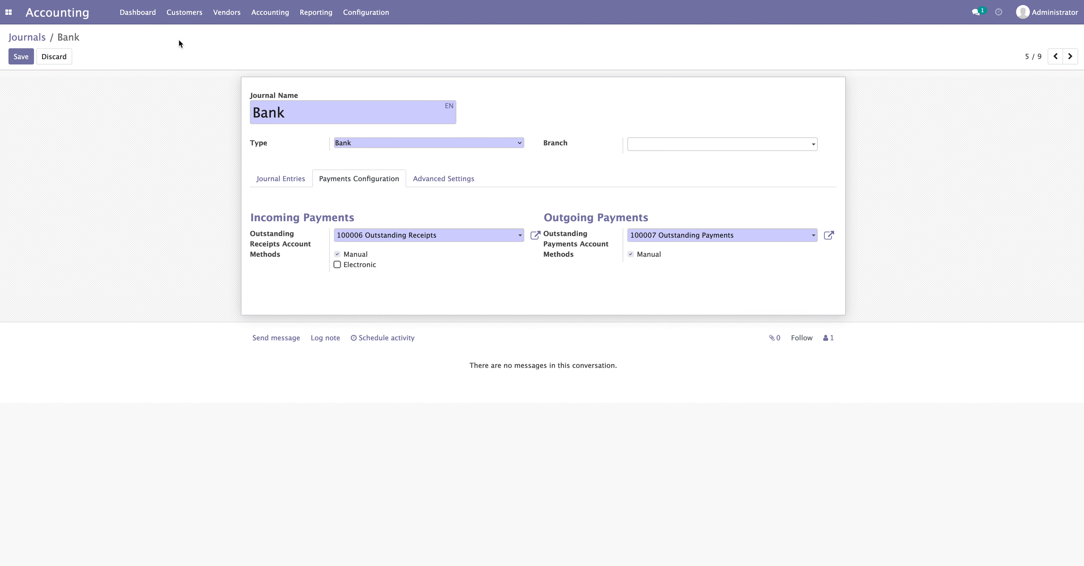
drag(260, 218, 342, 218)
click(369, 205)
From the dashboard's Bank card, create a new bank statement dated 05/26/2023
click(136, 14)
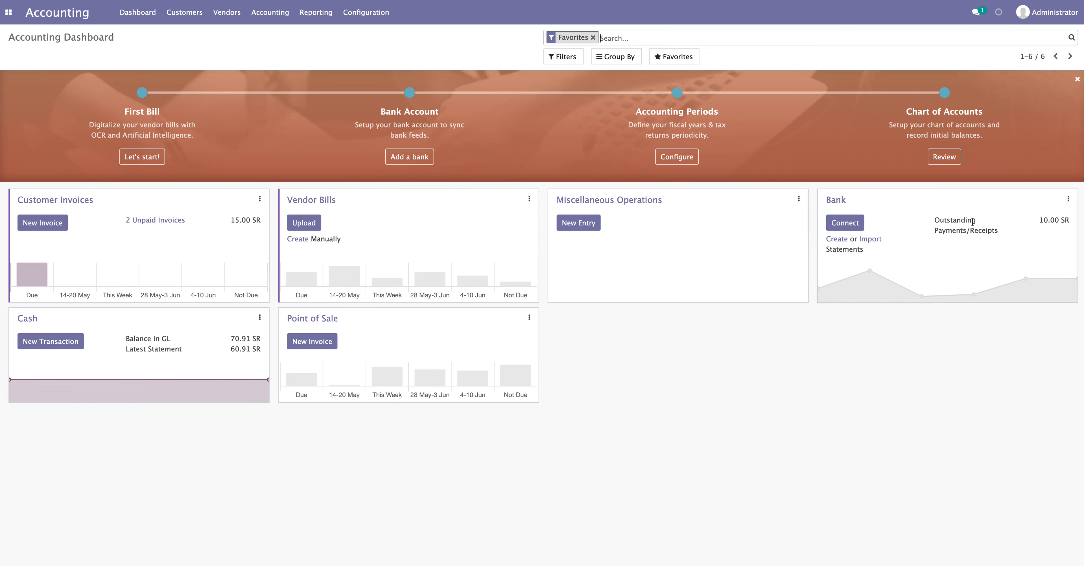
drag(931, 223, 1069, 220)
click(1010, 231)
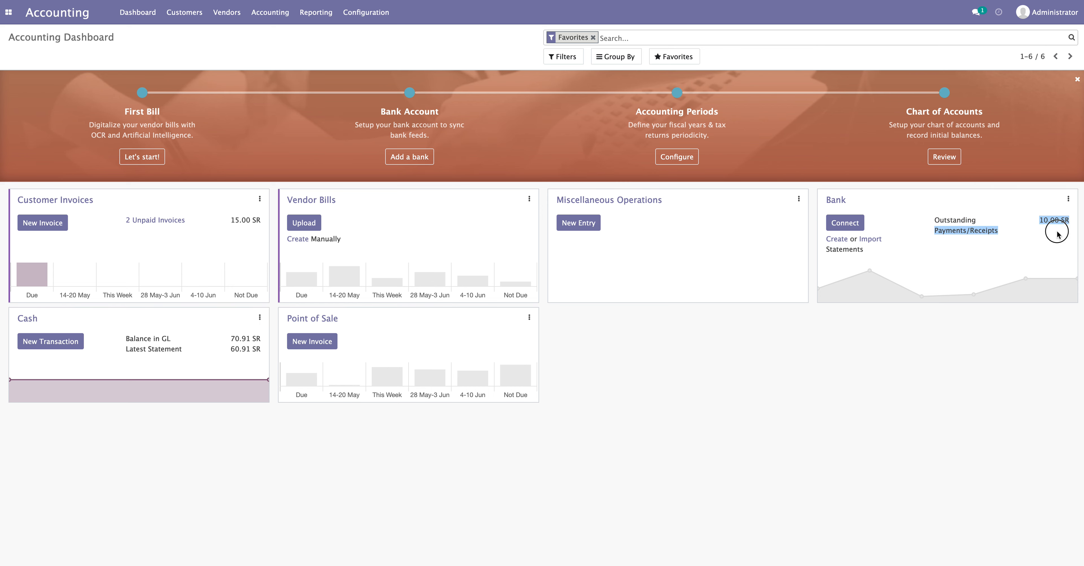
click(1057, 231)
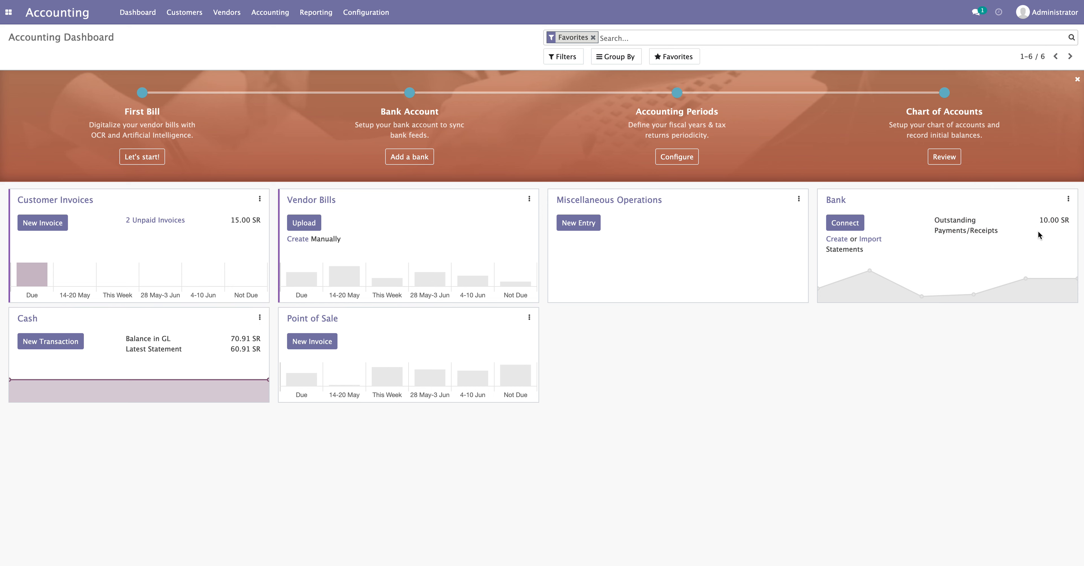
click(837, 242)
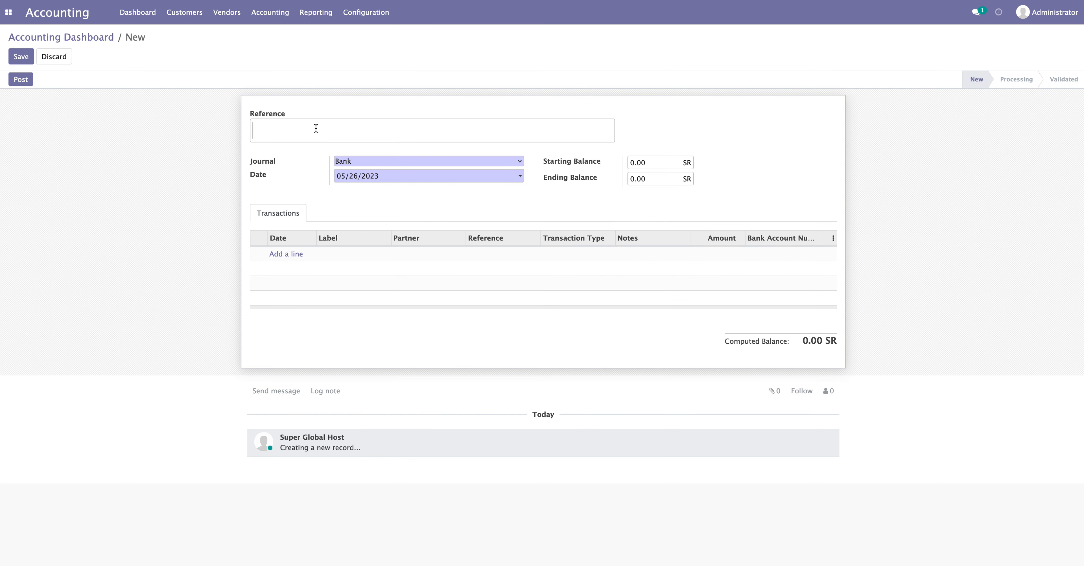
right_click(316, 128)
Paste INV/2023/05/0003 as the statement reference
click(338, 188)
drag(394, 130, 222, 128)
key(ctrl+c)
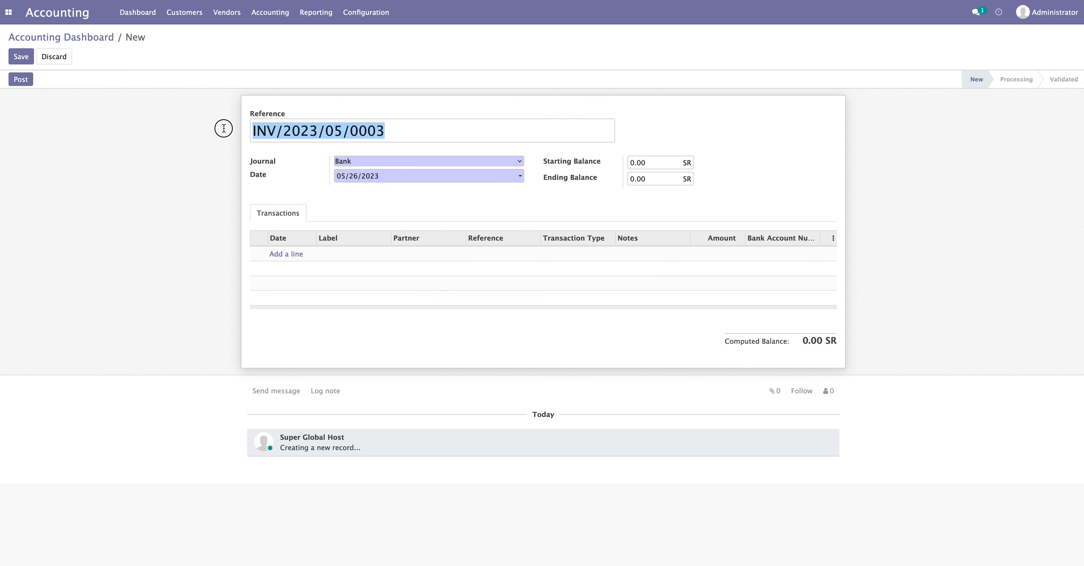
click(459, 140)
Add a transaction line labelled INV/2023/05/0003
click(286, 254)
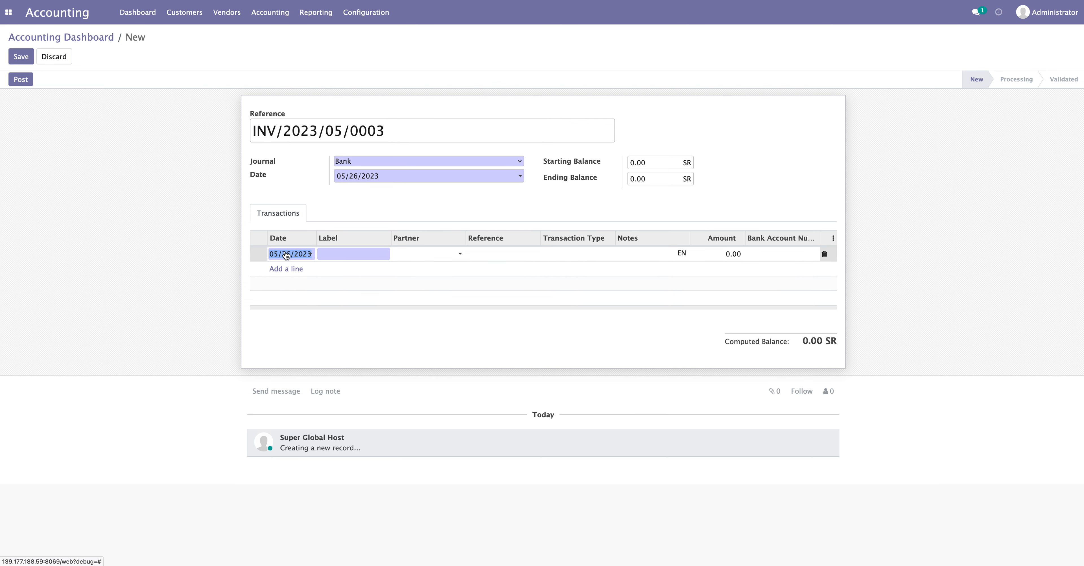
click(354, 254)
right_click(354, 254)
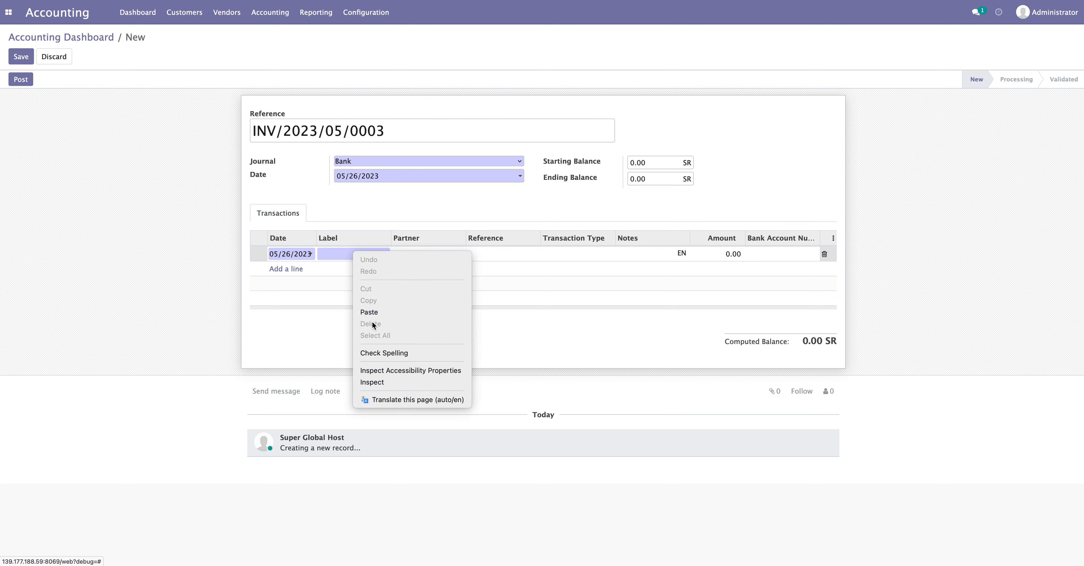
click(374, 312)
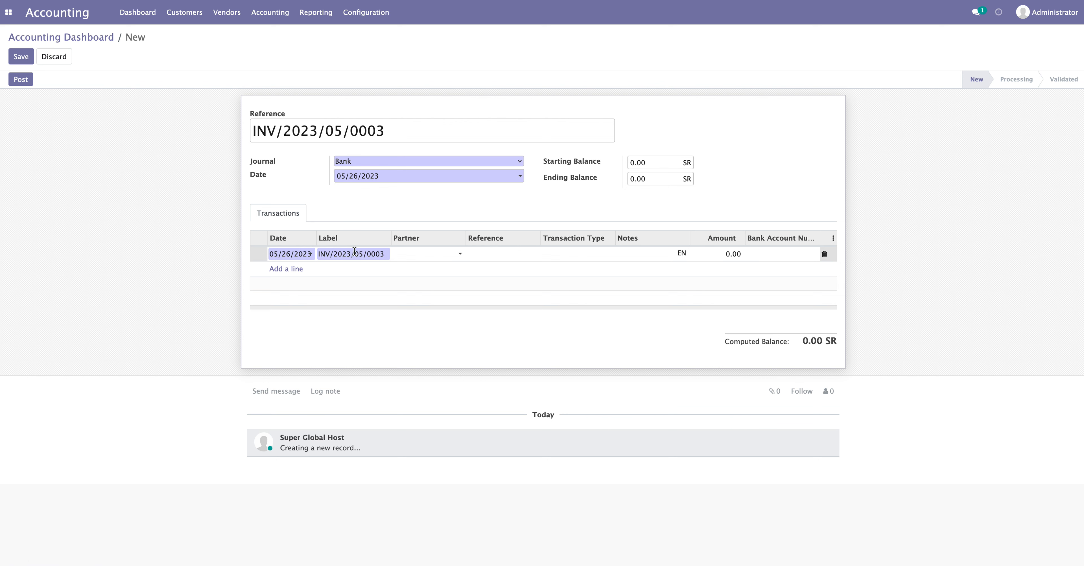
drag(387, 255, 315, 254)
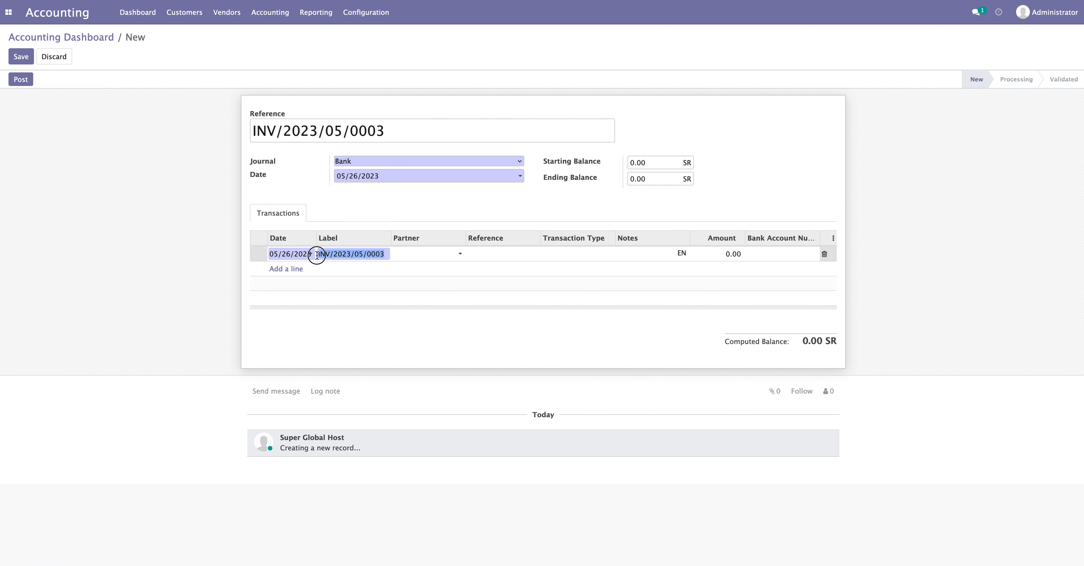
click(364, 256)
mouse_move(387, 254)
mouse_down()
mouse_move(316, 254)
mouse_move(387, 255)
mouse_up()
click(335, 254)
click(387, 255)
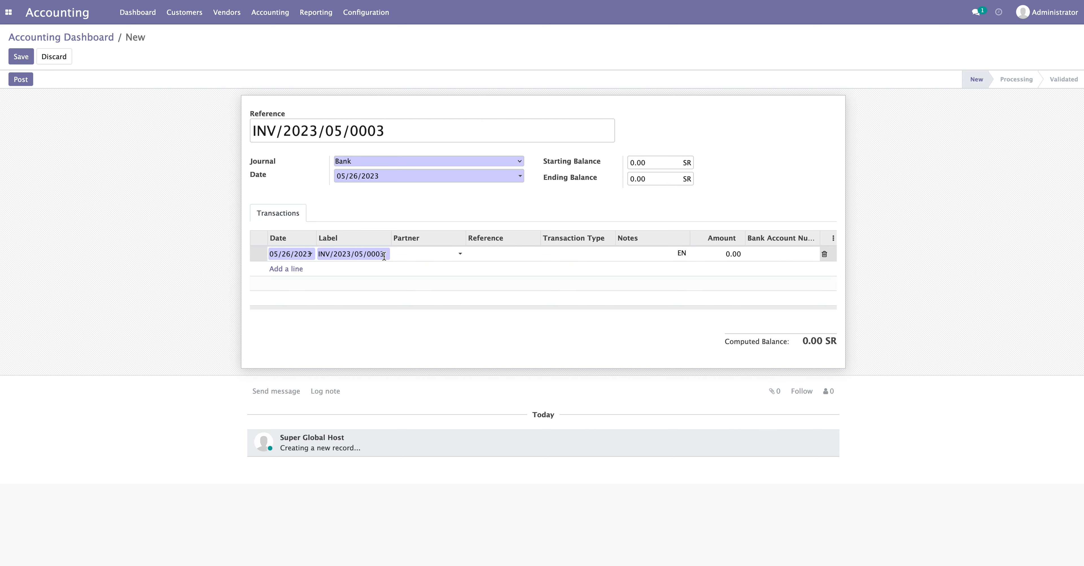
Set the line's partner to ABC and amount to 10, giving a 10.00 SR computed balance
click(430, 257)
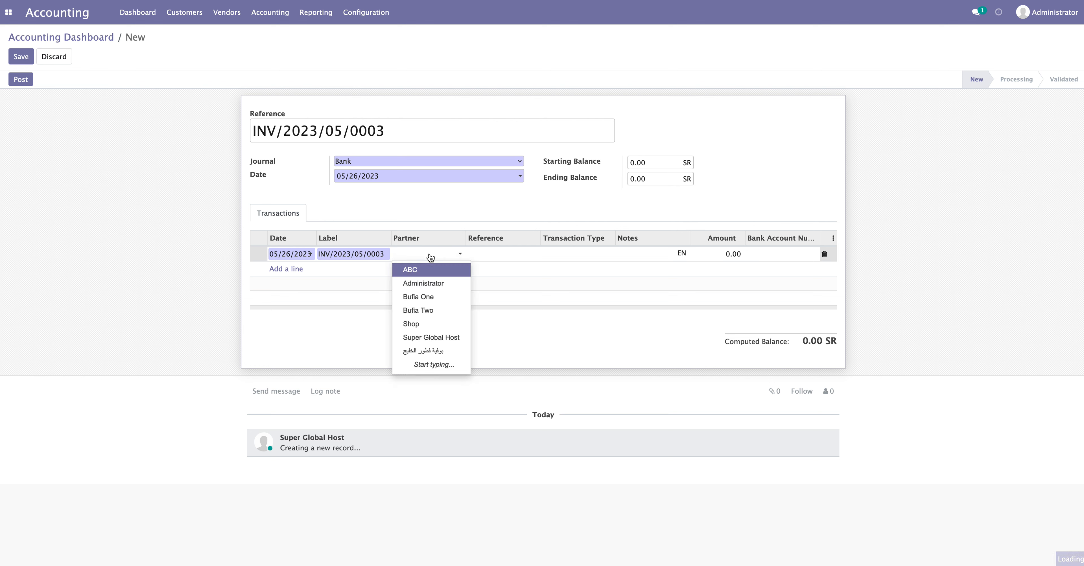
click(421, 270)
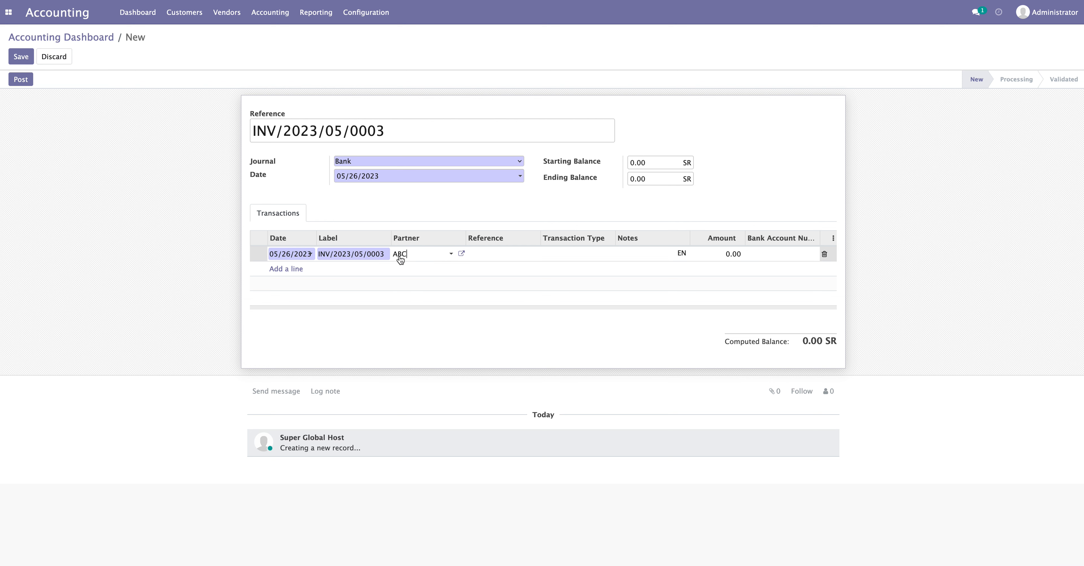
key(Tab)
key(Tab)
key(Tab)
key(Tab)
text(10)
click(905, 244)
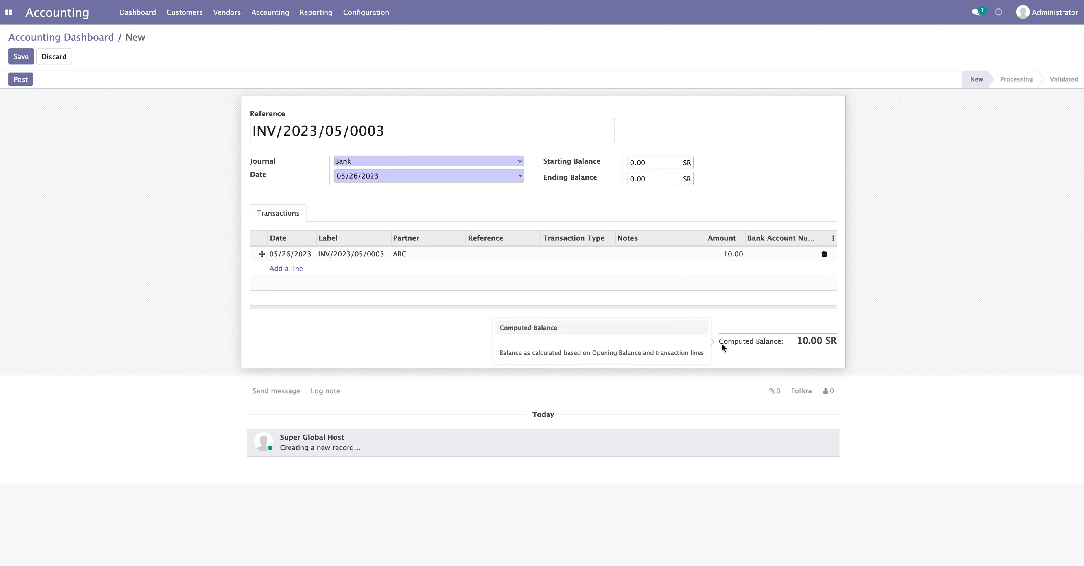
drag(799, 340, 851, 342)
click(856, 342)
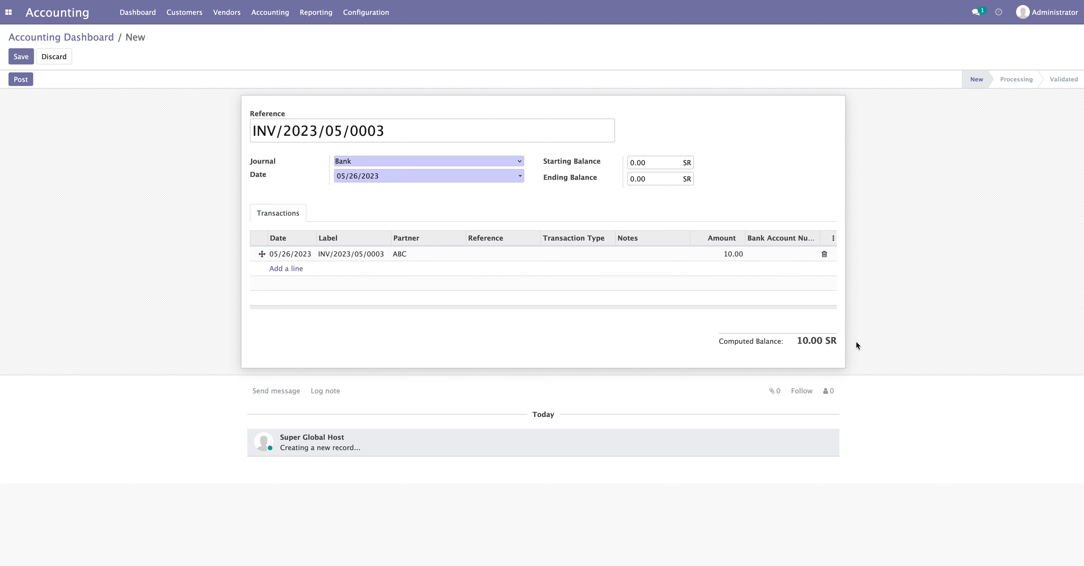
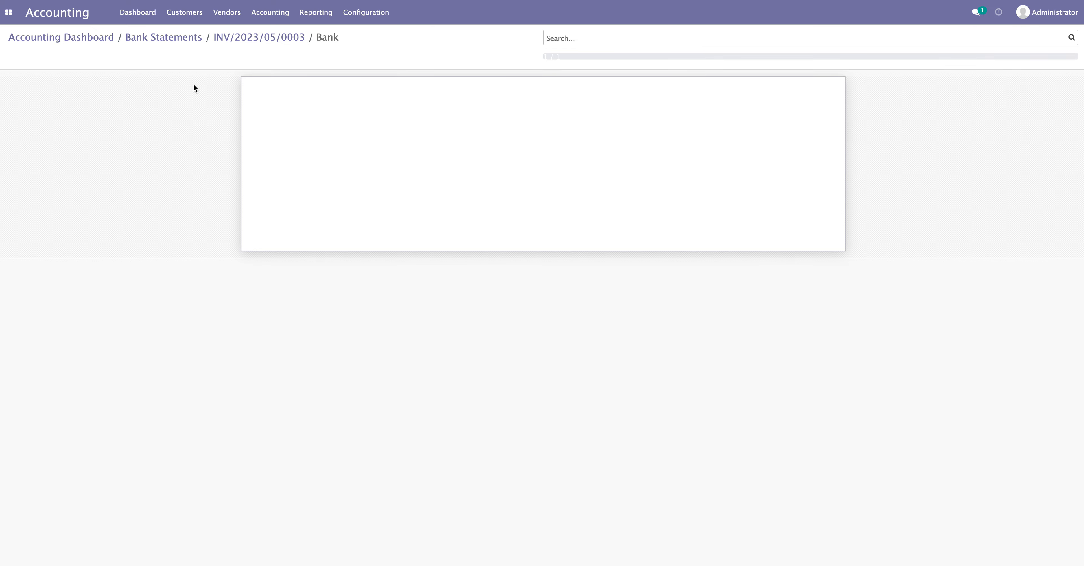
Open bank statement INV/2023/05/0003 from the Bank Statements list and view its journal entries
click(183, 38)
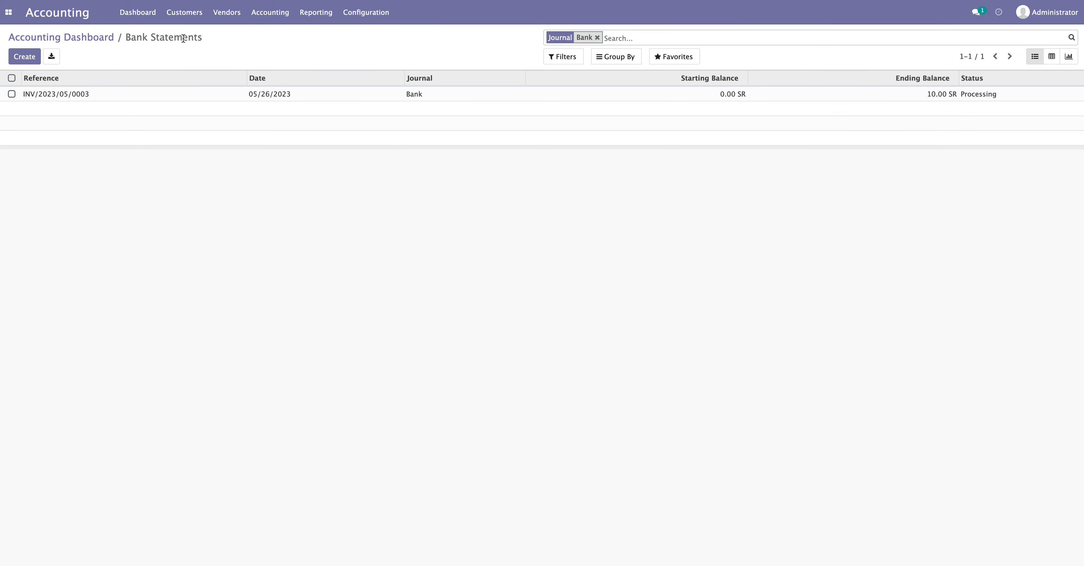
click(78, 95)
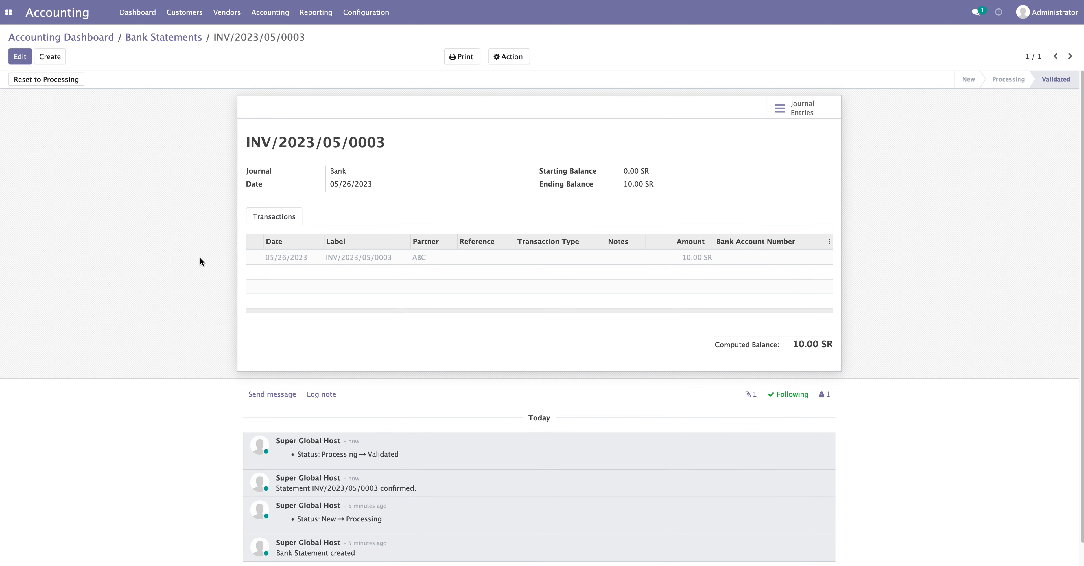
click(803, 112)
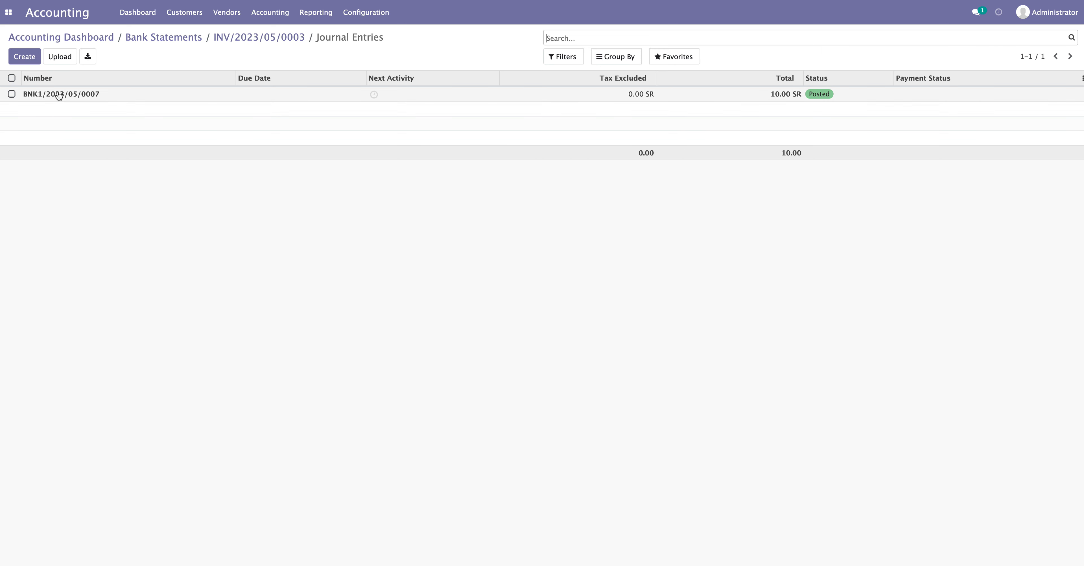
Try resetting entry BNK1/2023/05/0007 to draft, hitting the missing-Branch error, then return to Bank Statements
click(59, 96)
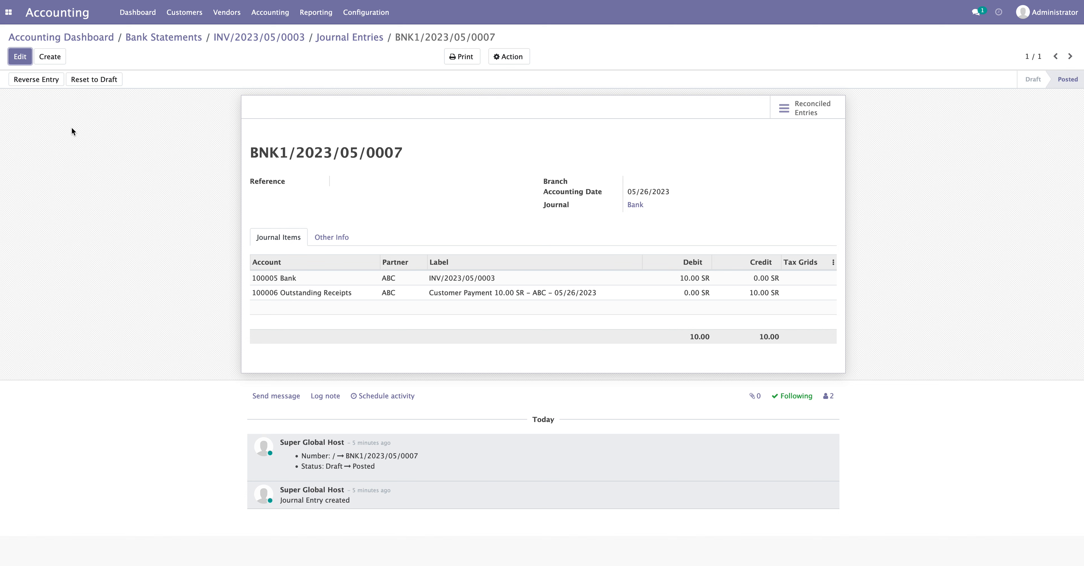
click(99, 82)
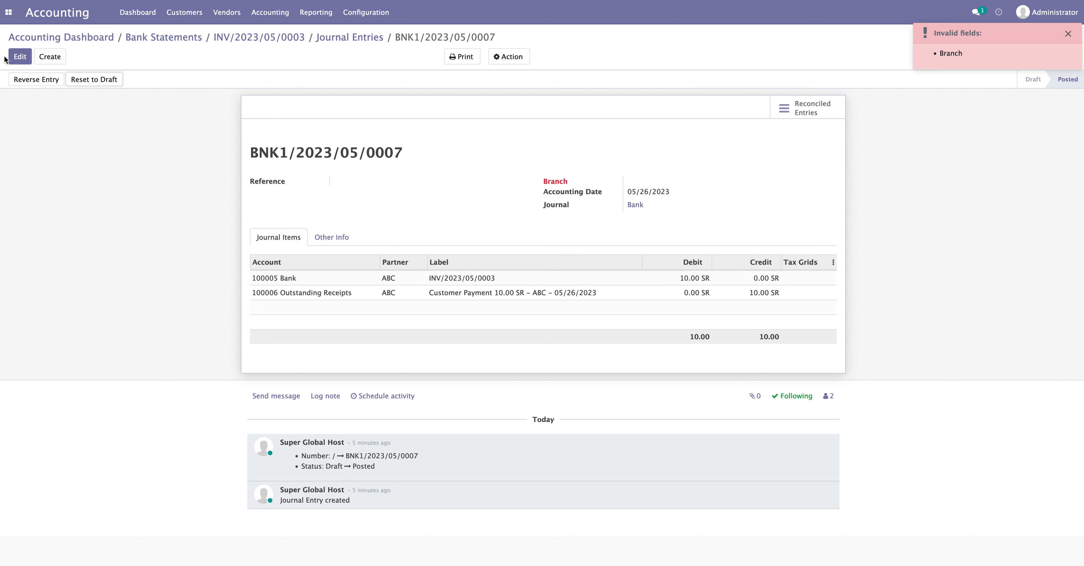
click(20, 56)
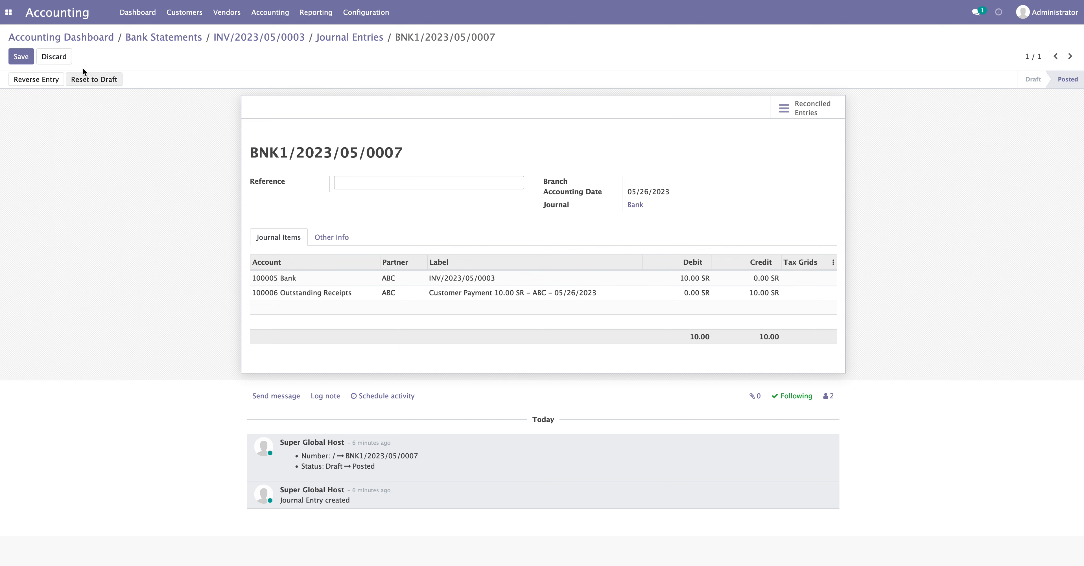
click(184, 38)
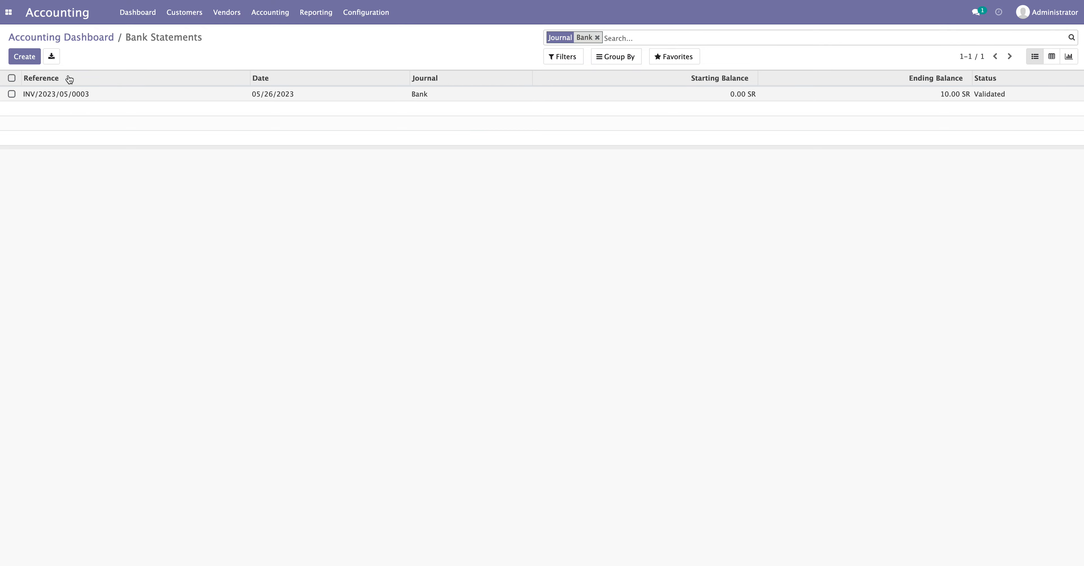
Reset statement INV/2023/05/0003 from Validated to Processing and then back to New
click(88, 39)
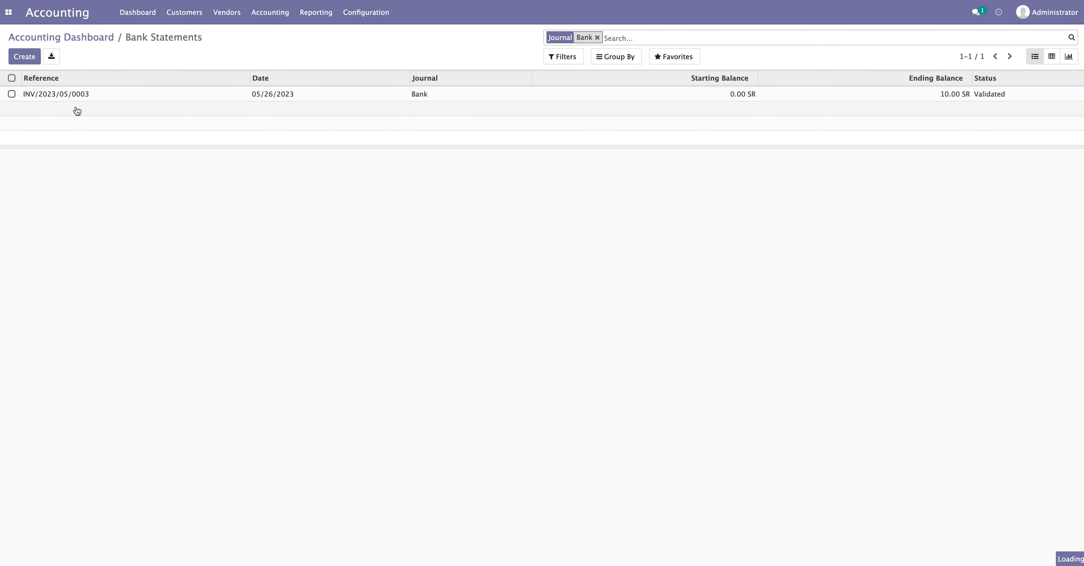
click(86, 93)
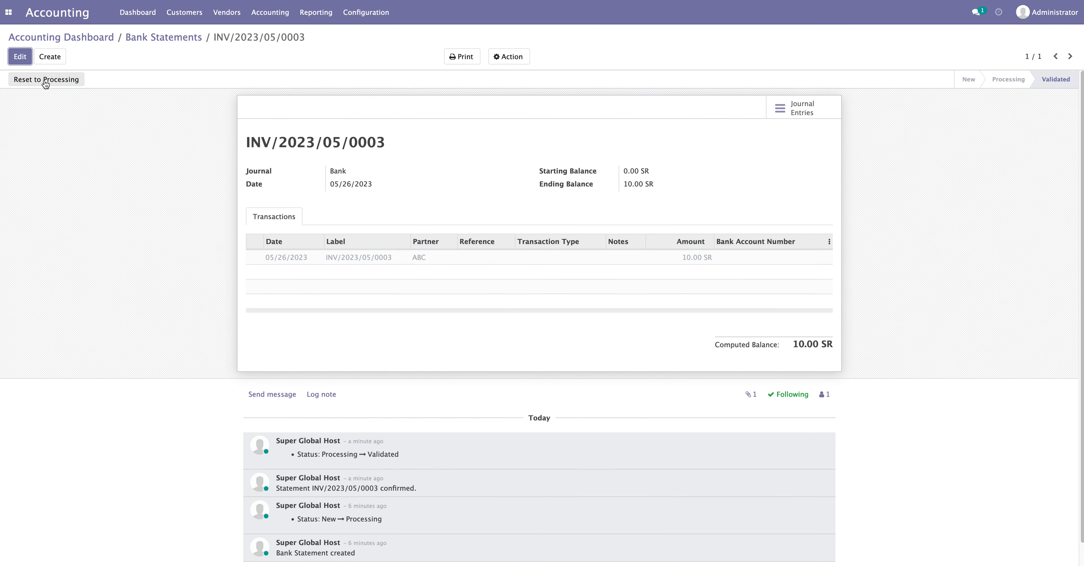
click(44, 79)
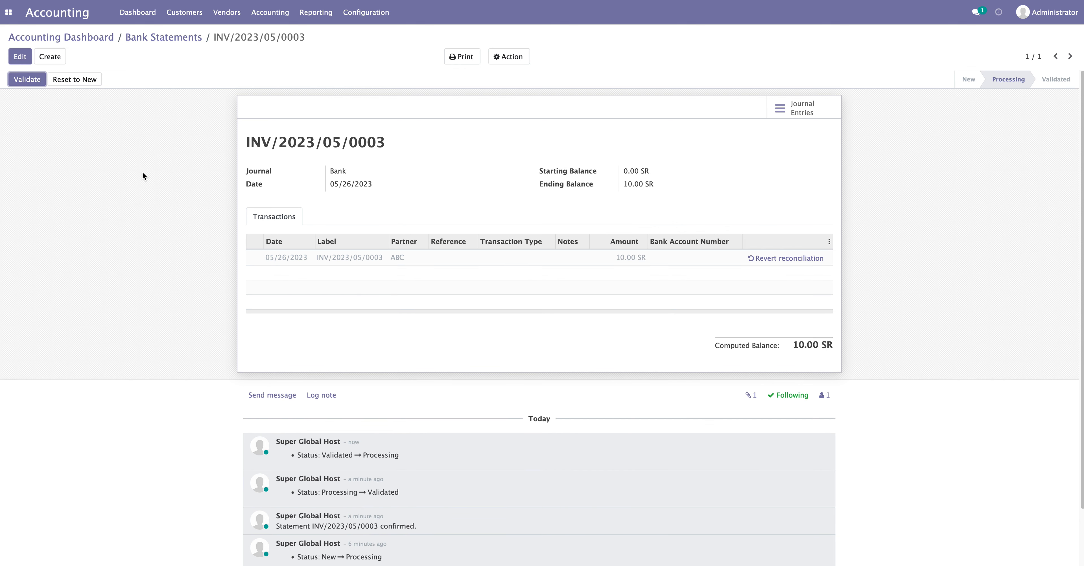
click(70, 80)
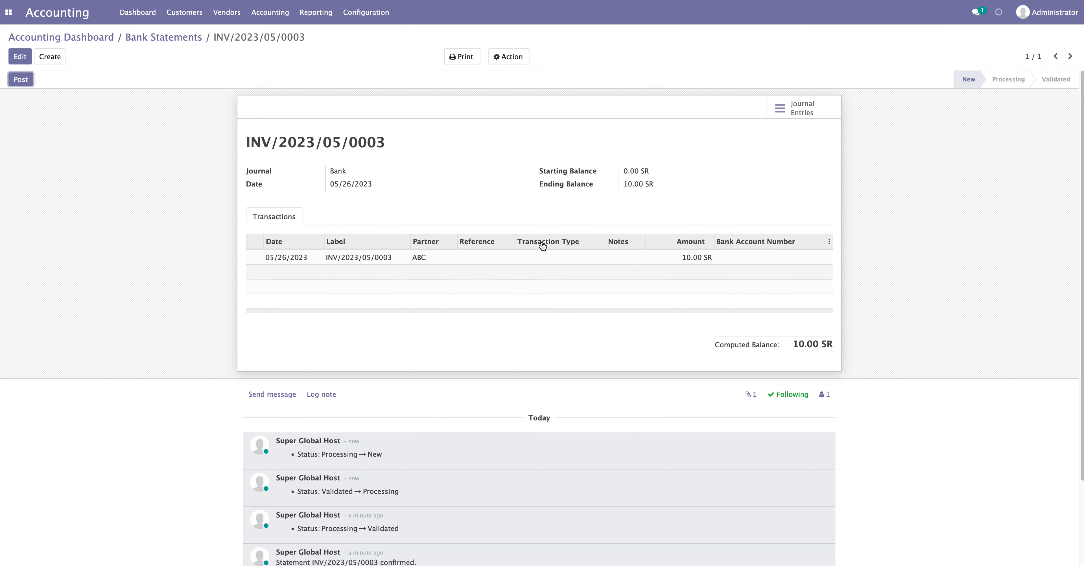
Check that entry BNK1/2023/05/0007 is now a draft on the 100001 Bank Suspense Account
click(794, 110)
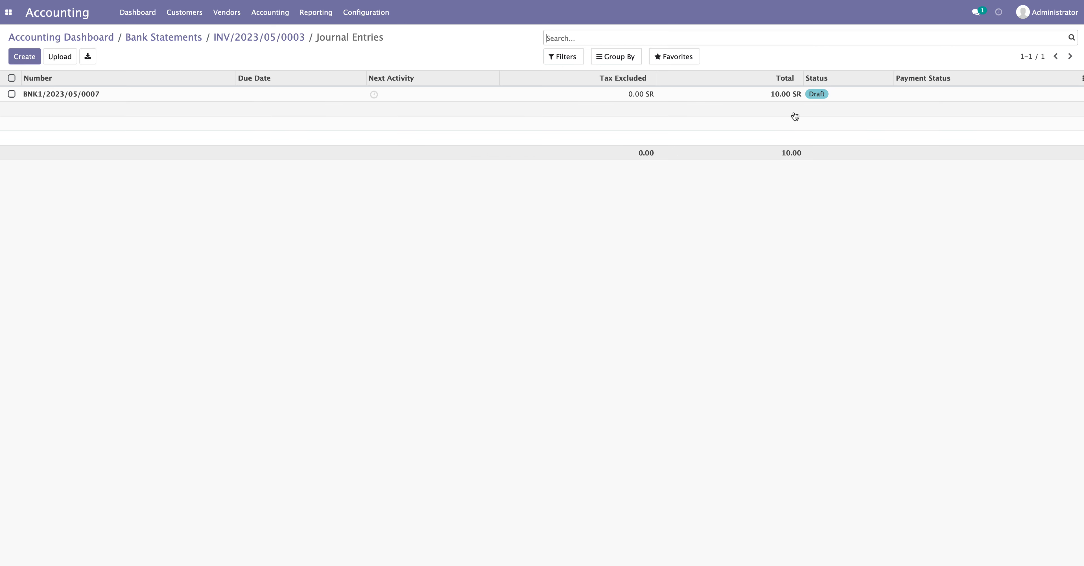
click(187, 94)
drag(249, 283, 366, 283)
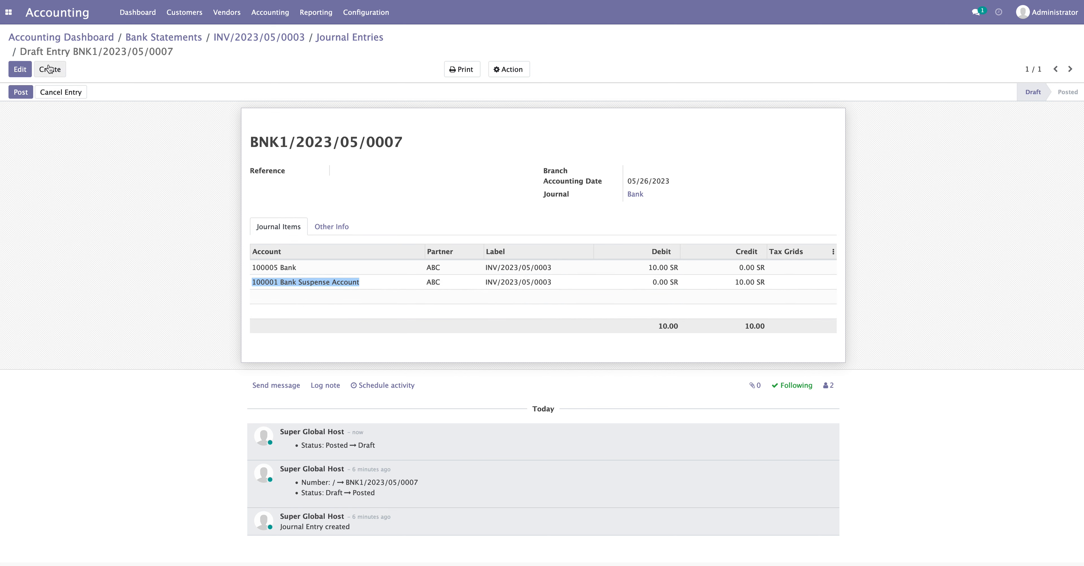
Post statement INV/2023/05/0003 again and open its bank reconciliation
click(235, 39)
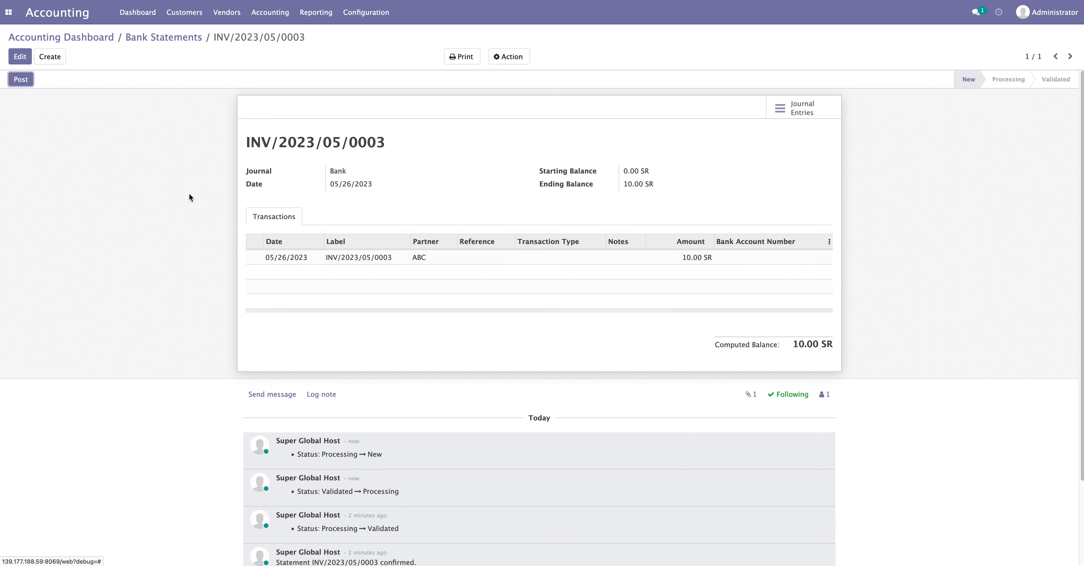
click(19, 81)
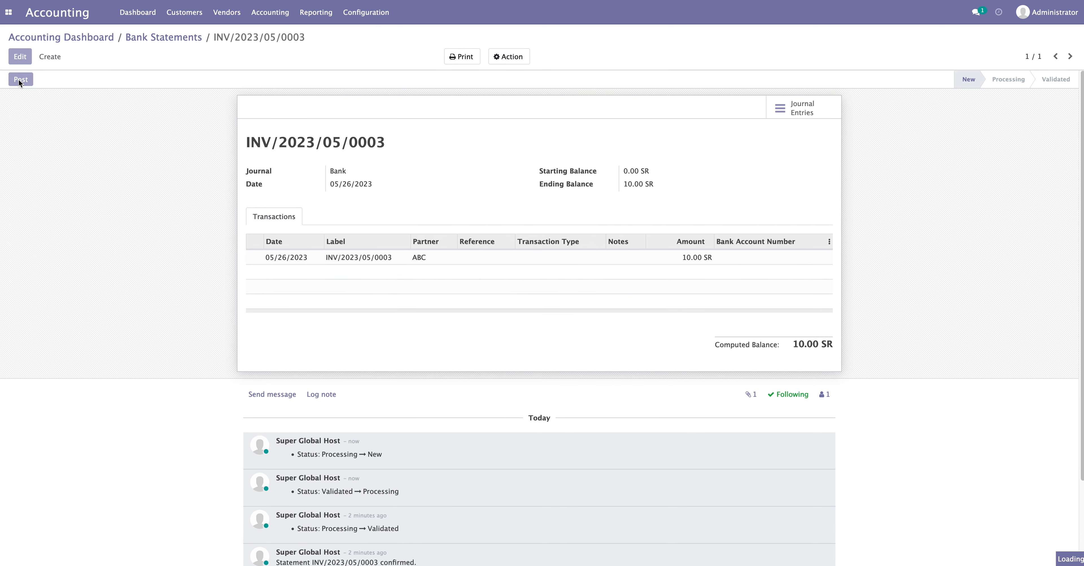
click(28, 83)
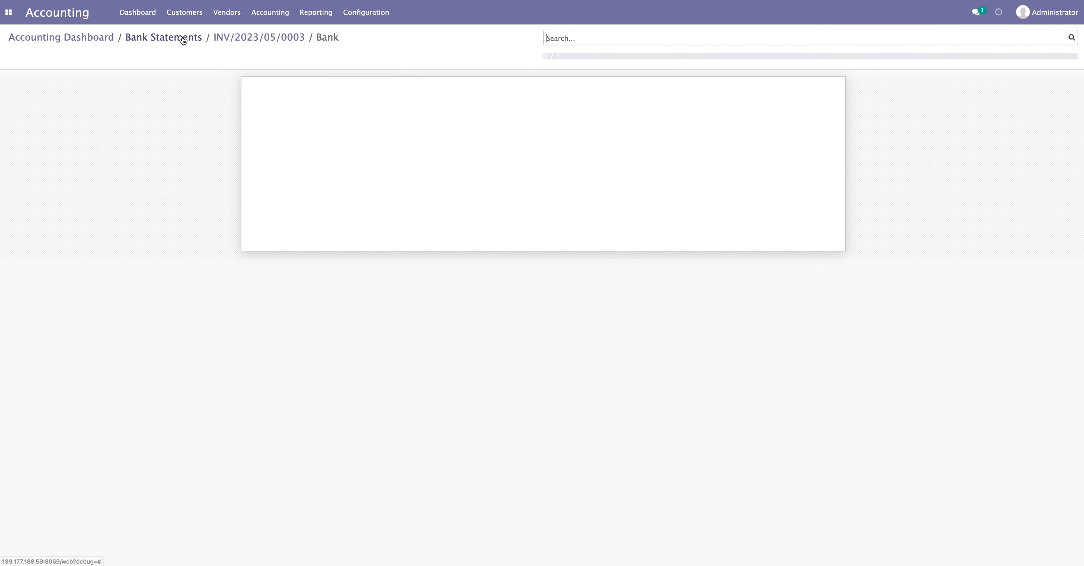
Confirm entry BNK1/2023/05/0007 is posted against 100006 Outstanding Receipts, then return to INV/2023/05/0003
click(238, 41)
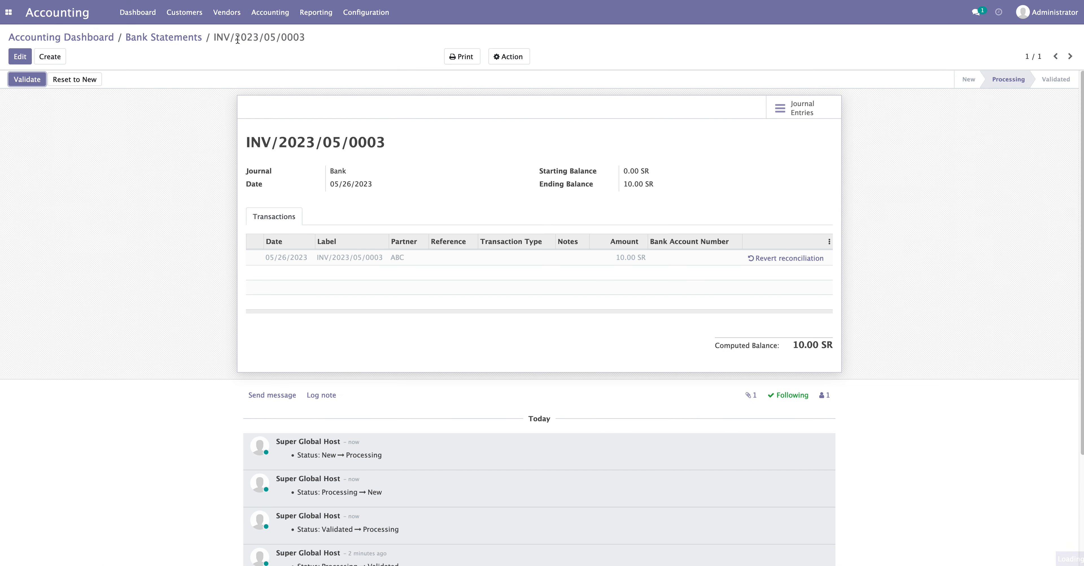
click(802, 113)
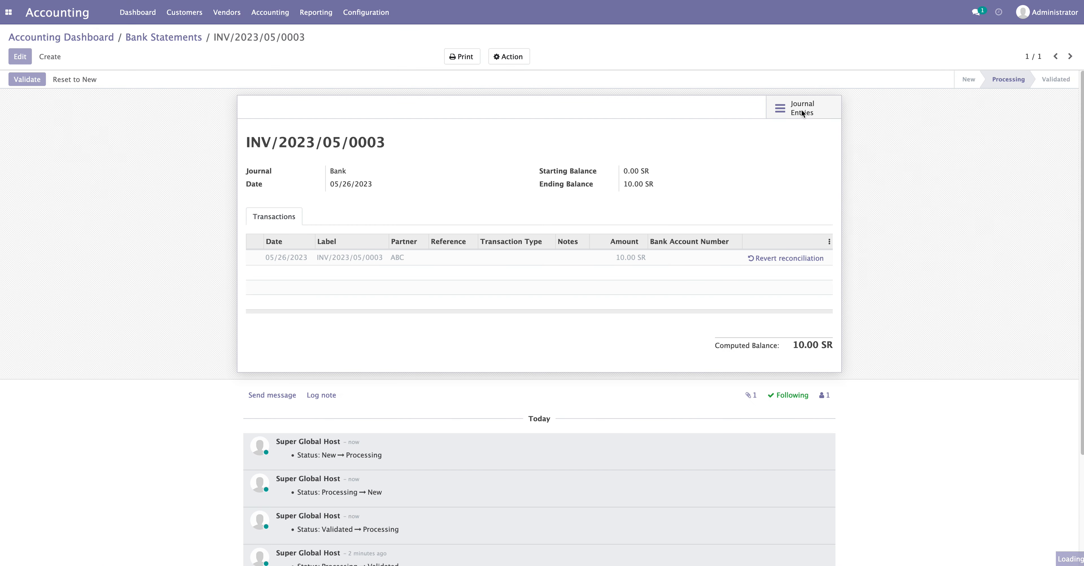
click(291, 100)
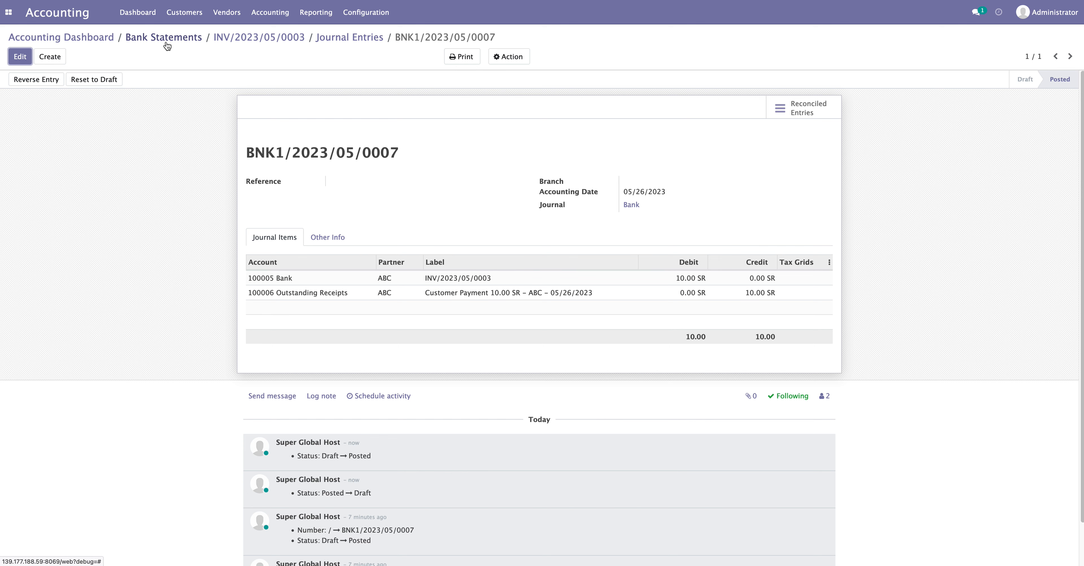
click(240, 40)
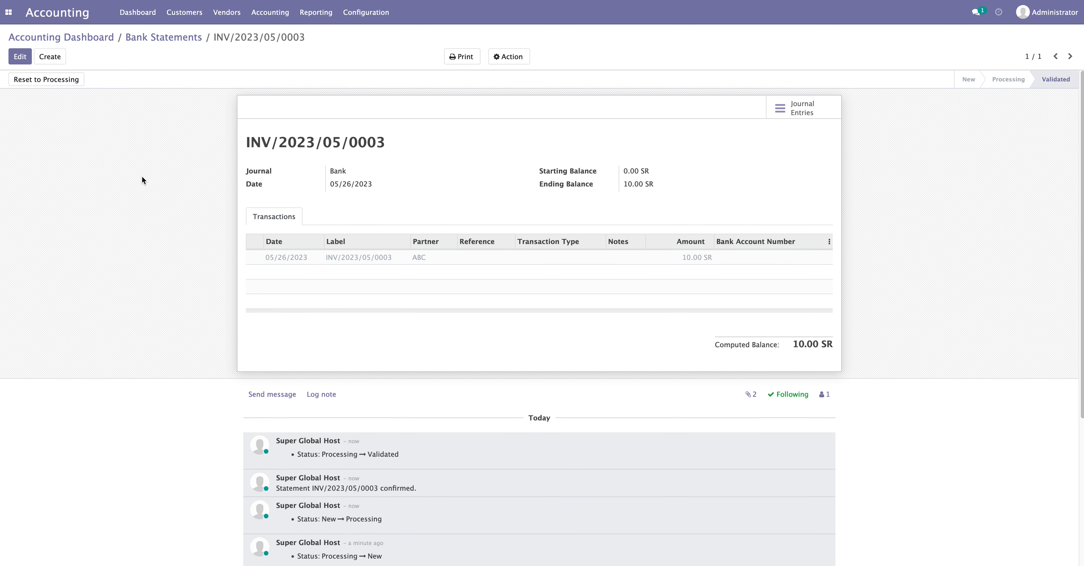
Inspect the Invoices/Bills Perfect Match model, then return to the list of 7 reconciliation models
click(366, 12)
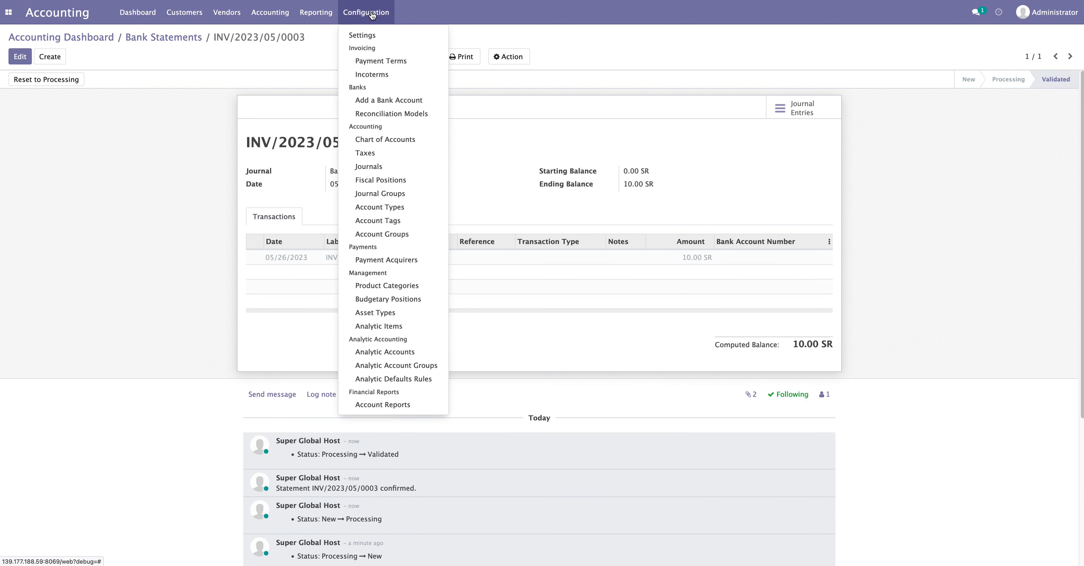
click(384, 113)
click(75, 96)
drag(318, 125, 459, 121)
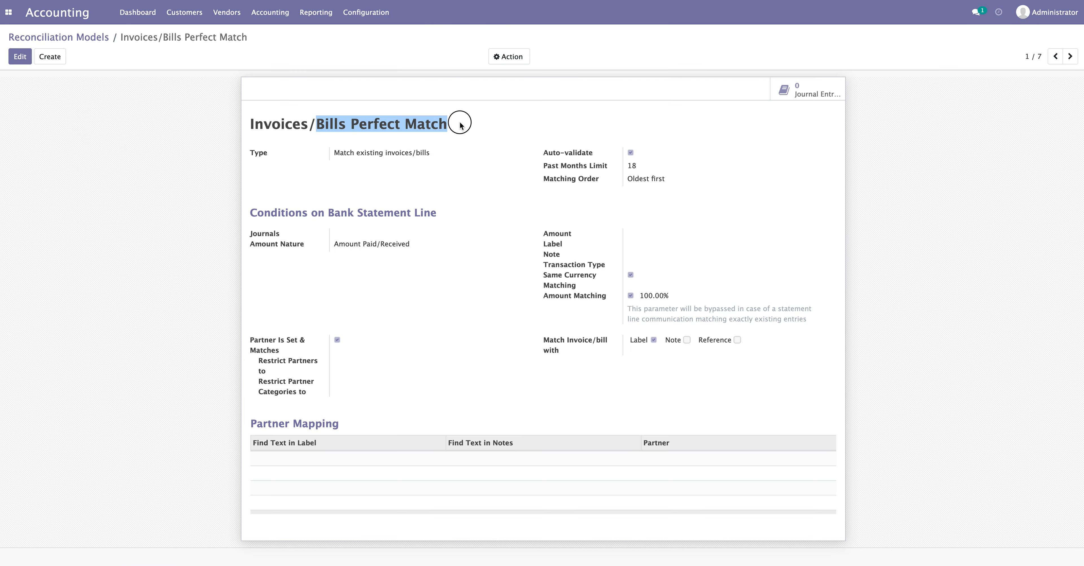
click(462, 172)
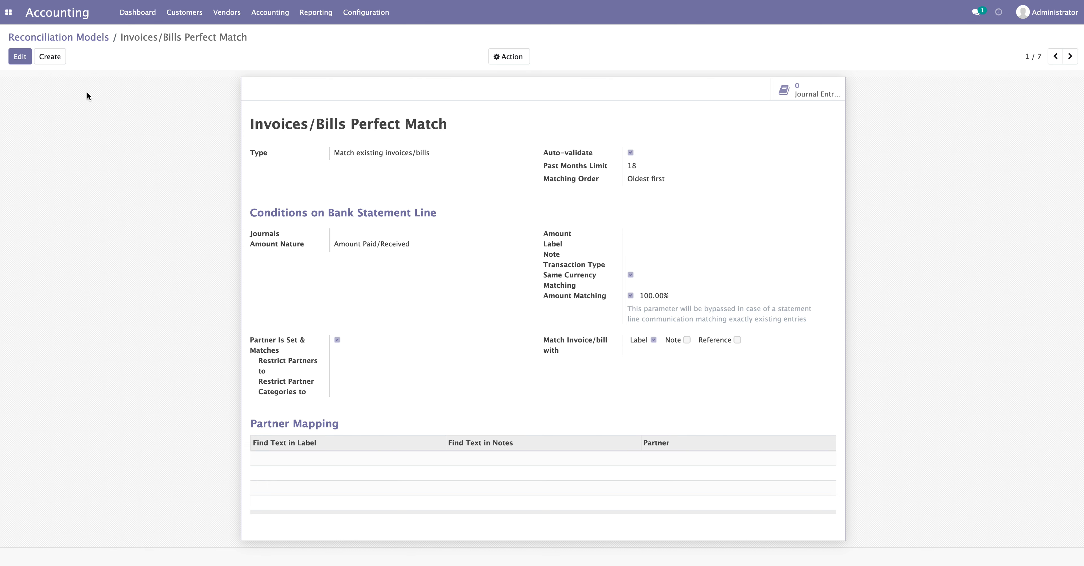
click(84, 40)
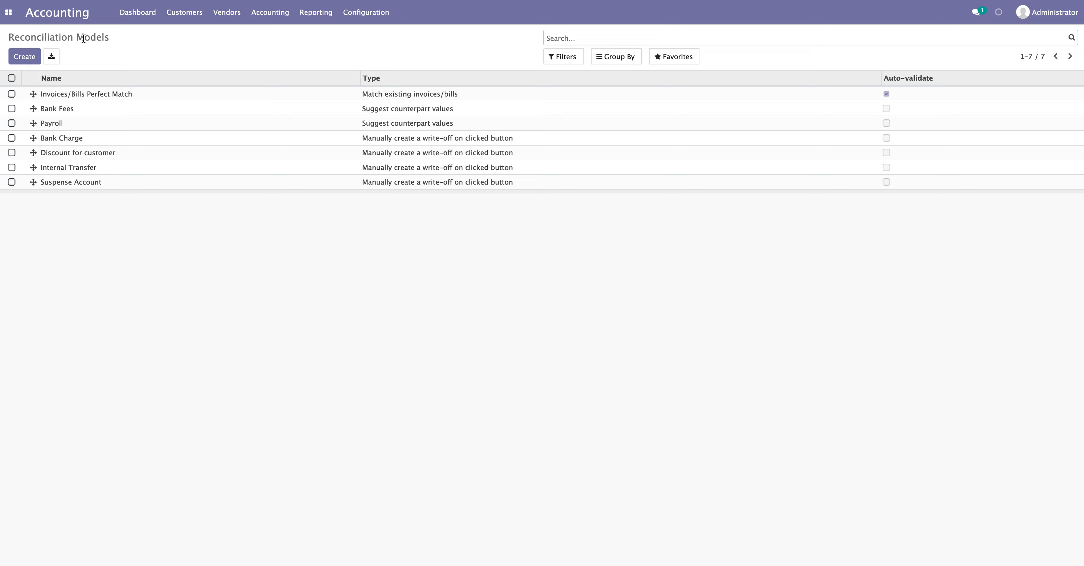
Edit the Bank Fees model, reviewing its Amount Nature, 'bank fees' label condition and name
click(96, 111)
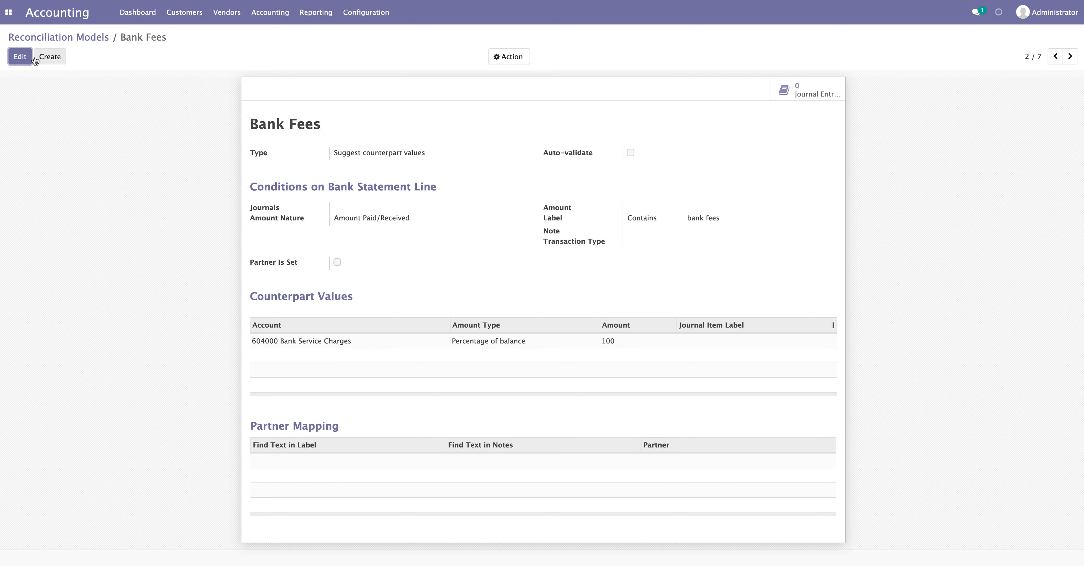
click(20, 56)
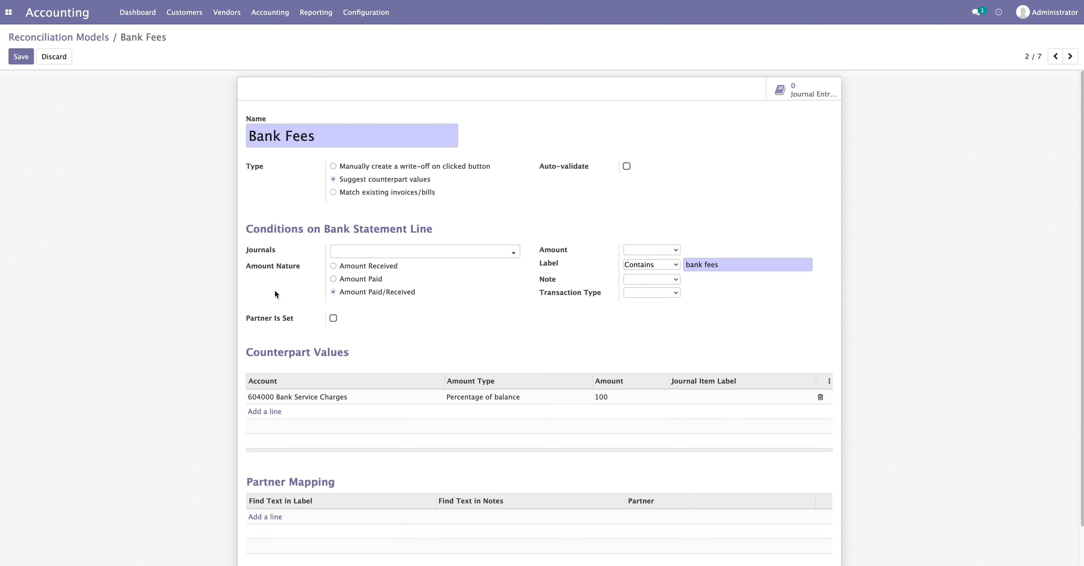
drag(251, 266, 284, 270)
click(294, 281)
drag(723, 266, 692, 262)
click(732, 297)
drag(316, 133, 251, 135)
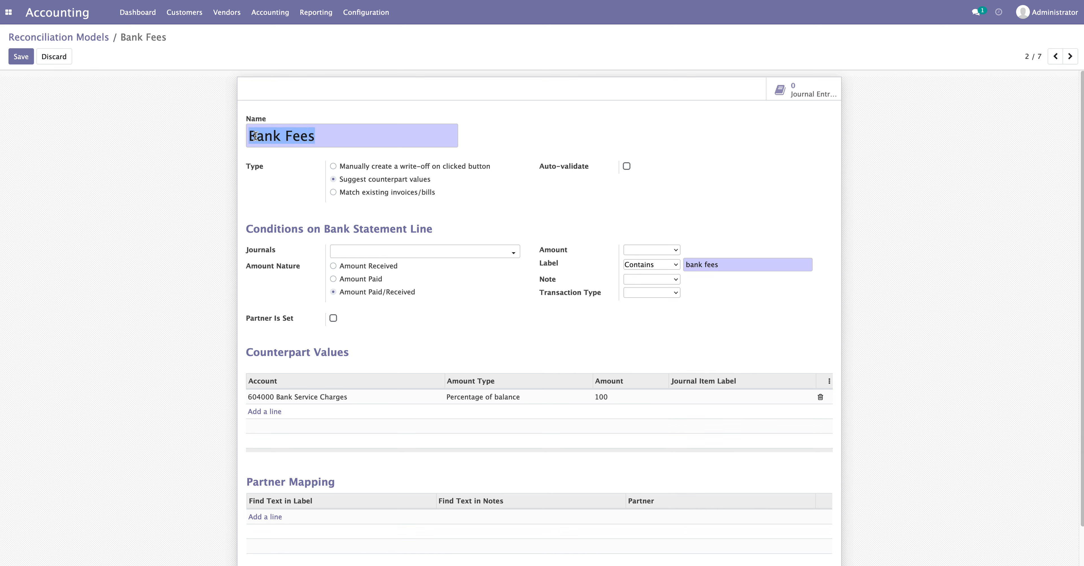
click(326, 137)
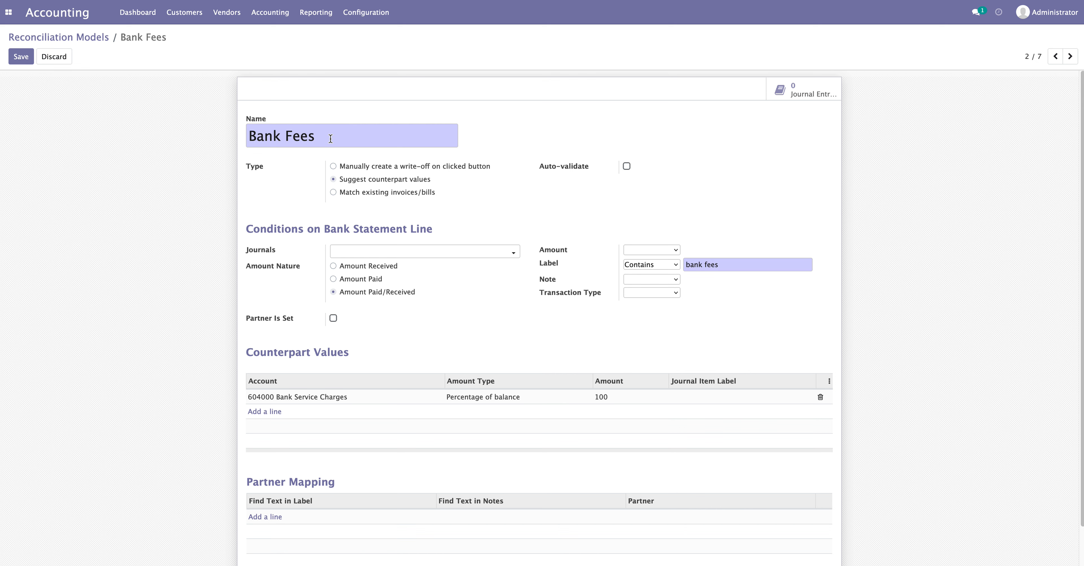
drag(312, 142, 249, 135)
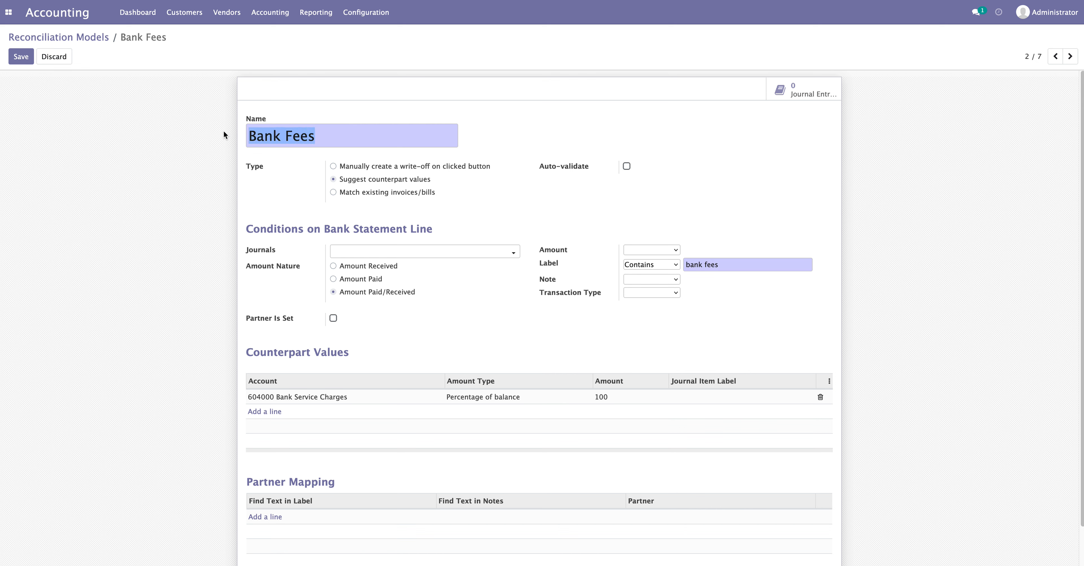
click(207, 132)
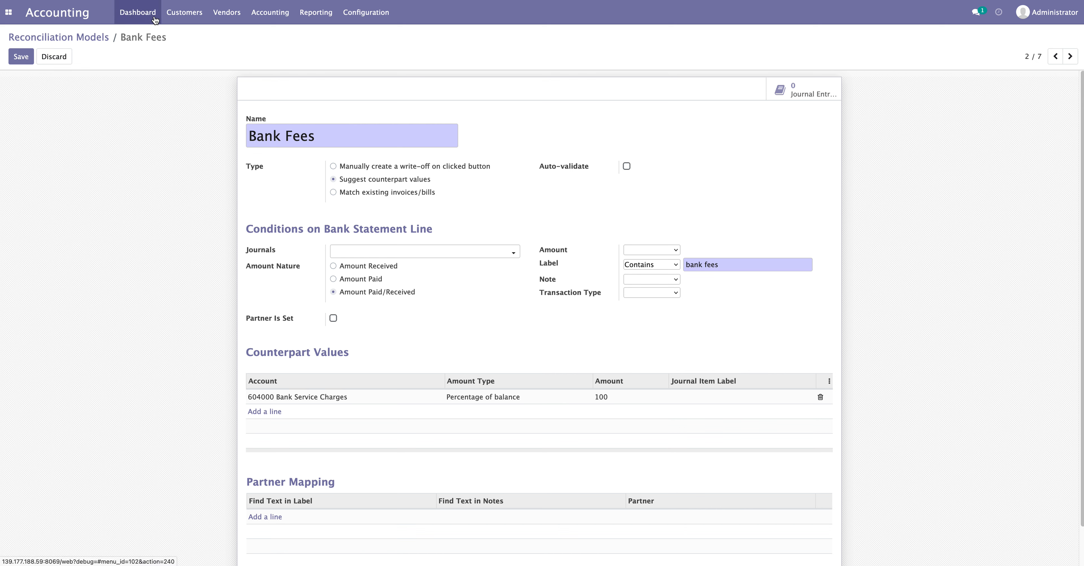
Create a new Bank statement with reference BNK/Fees
click(138, 19)
click(690, 257)
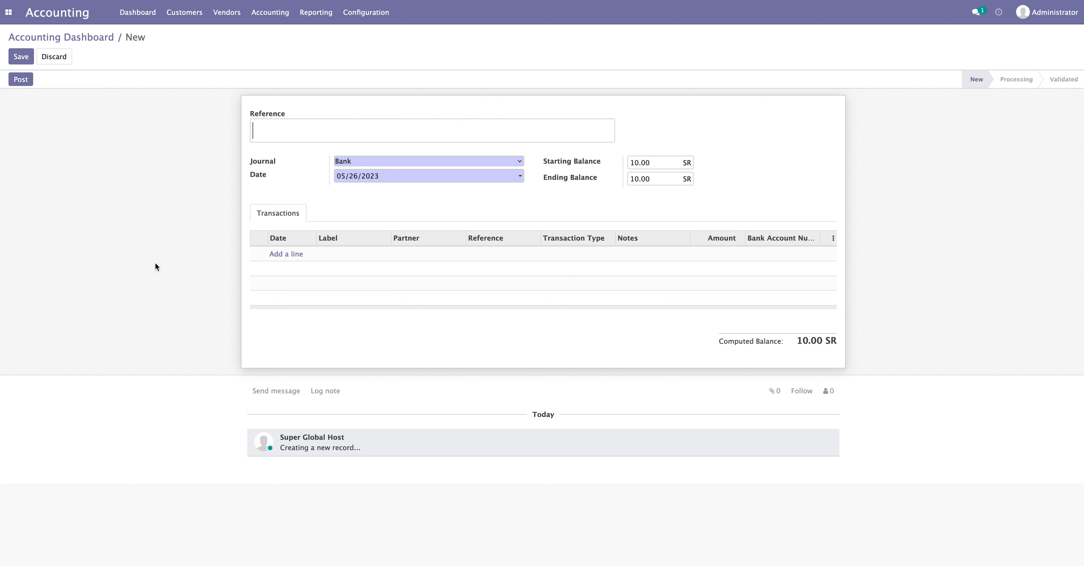
text(BNK/Fees)
Add a 'bank fees' transaction line of 2.00 with no partner
click(287, 255)
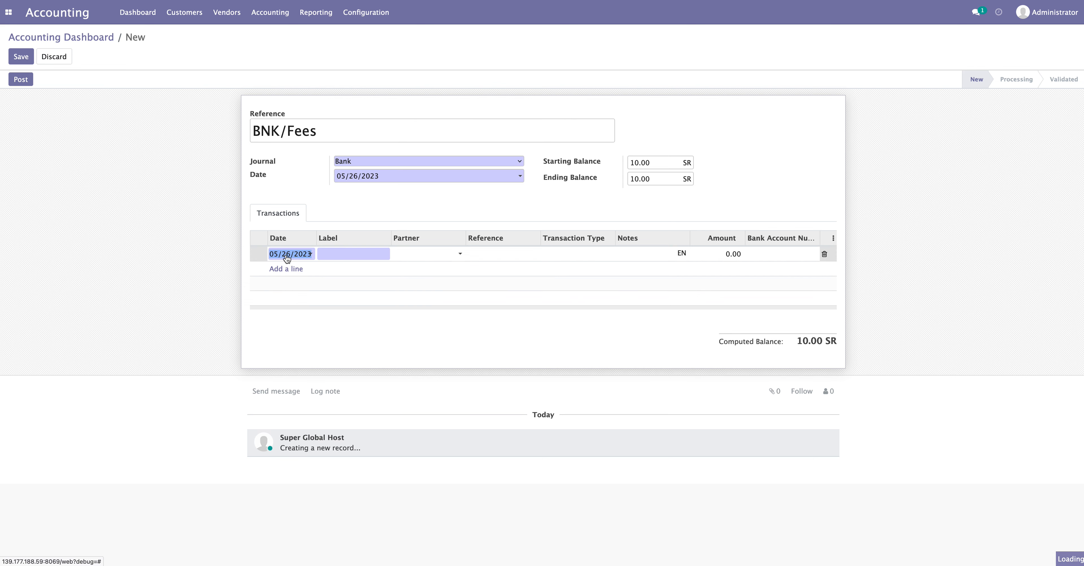
click(339, 253)
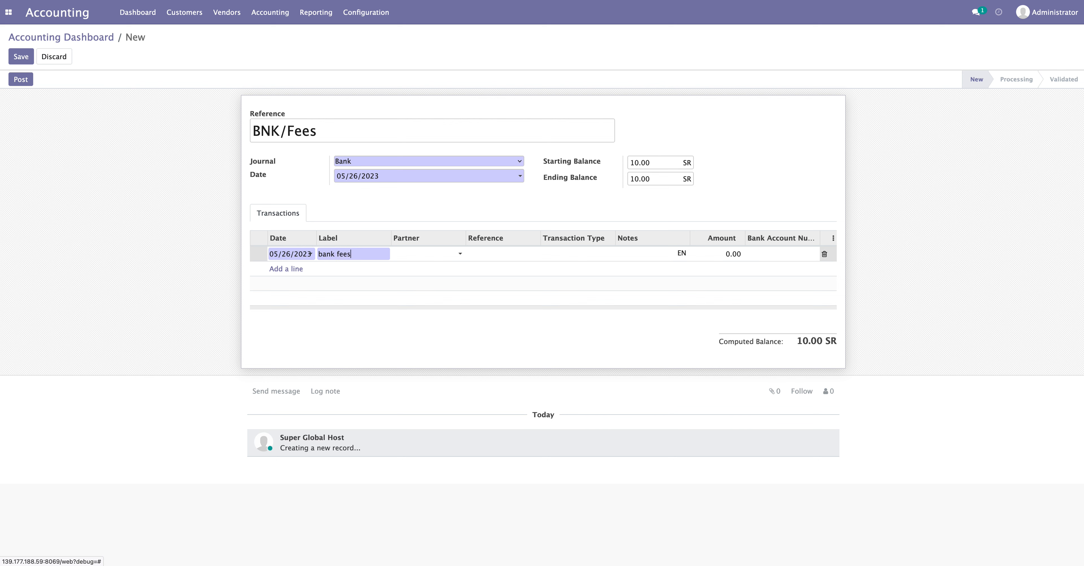
click(444, 254)
click(40, 269)
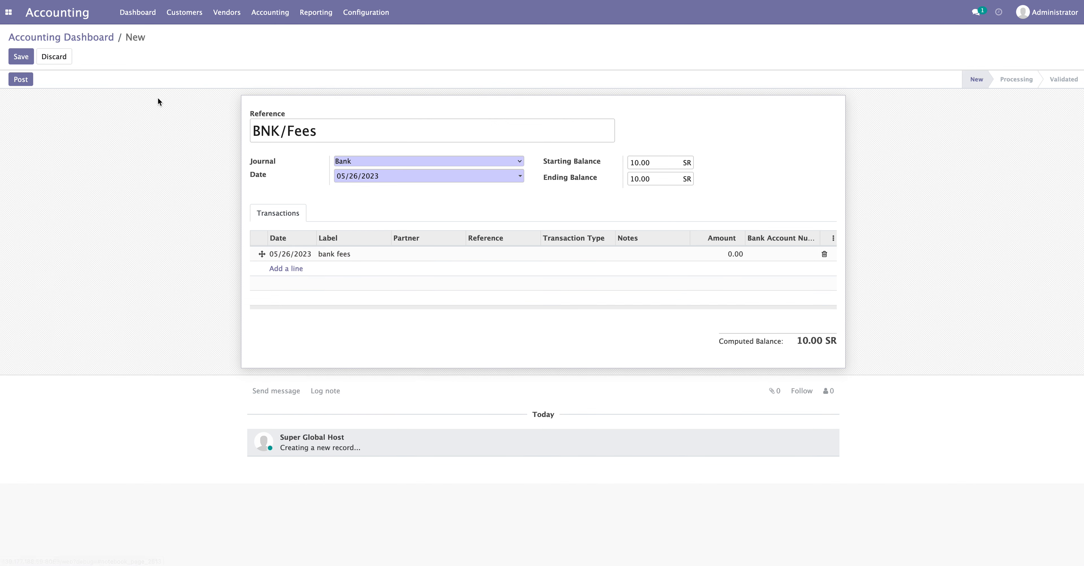
click(731, 254)
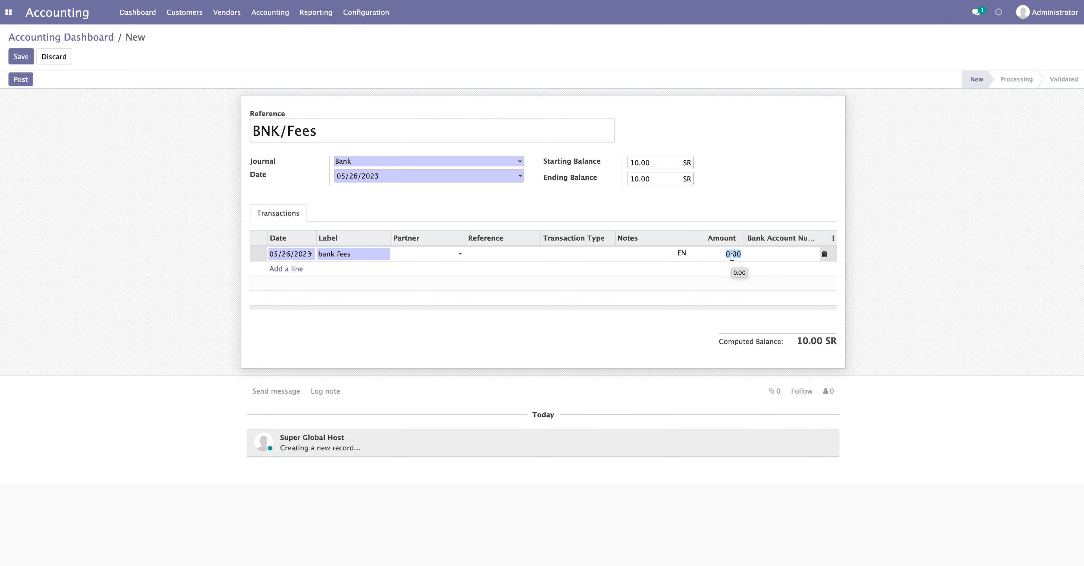
text(2)
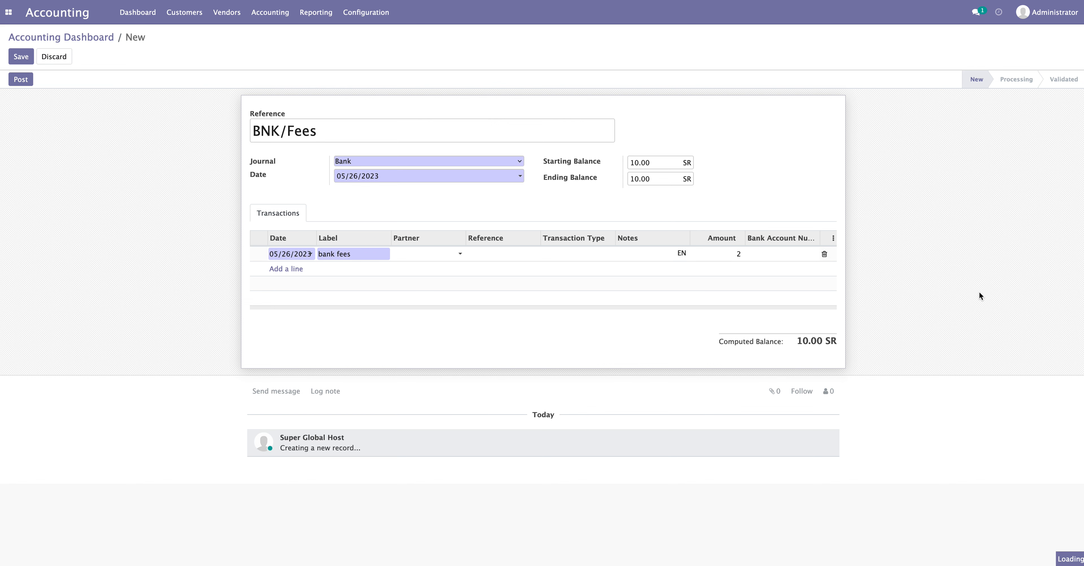
click(976, 291)
Copy the 12.00 computed balance into Ending Balance and post the statement
drag(796, 341, 823, 341)
click(818, 341)
right_click(815, 341)
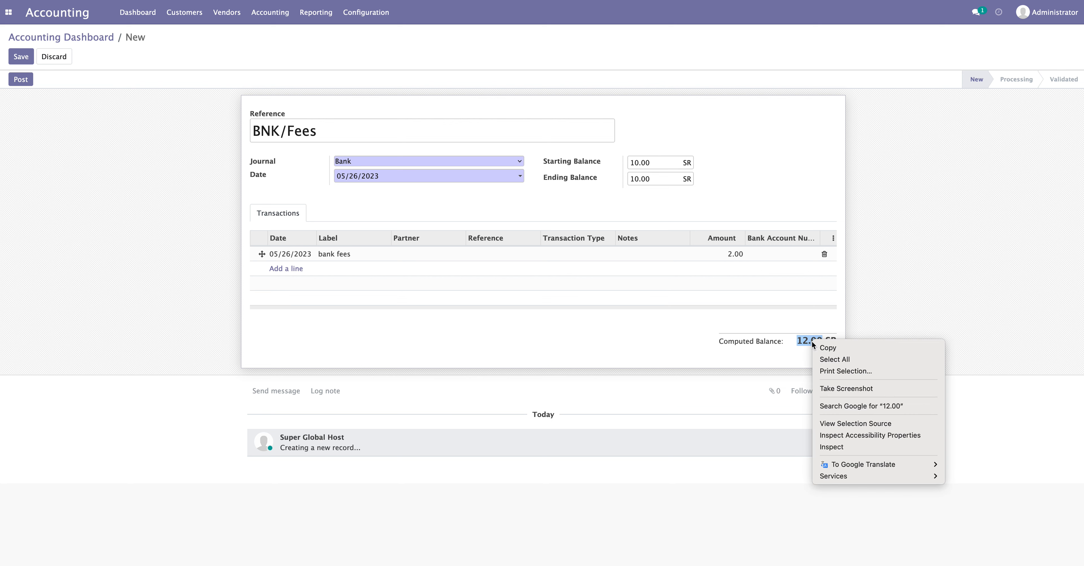
click(827, 349)
double_click(651, 175)
key(super+v)
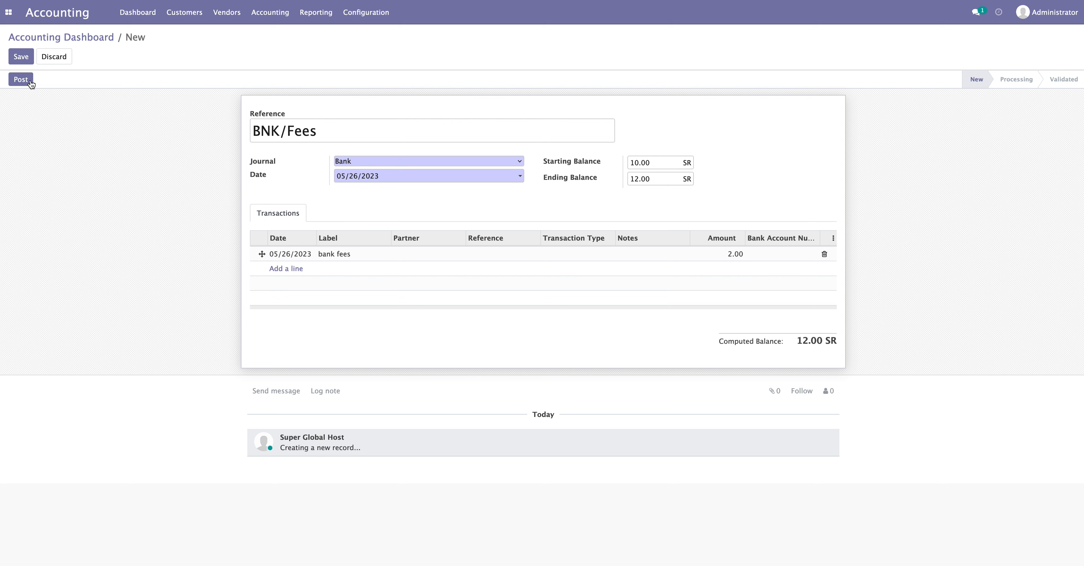
click(21, 79)
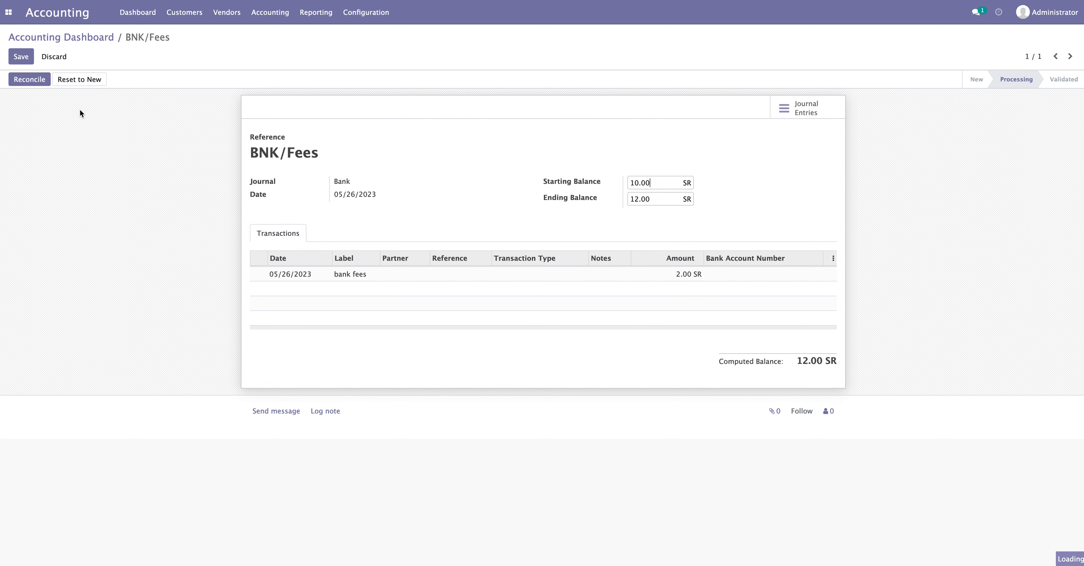
Reconcile the 2.00 bank fees transaction to 604000 and go to the bank statements list
click(30, 82)
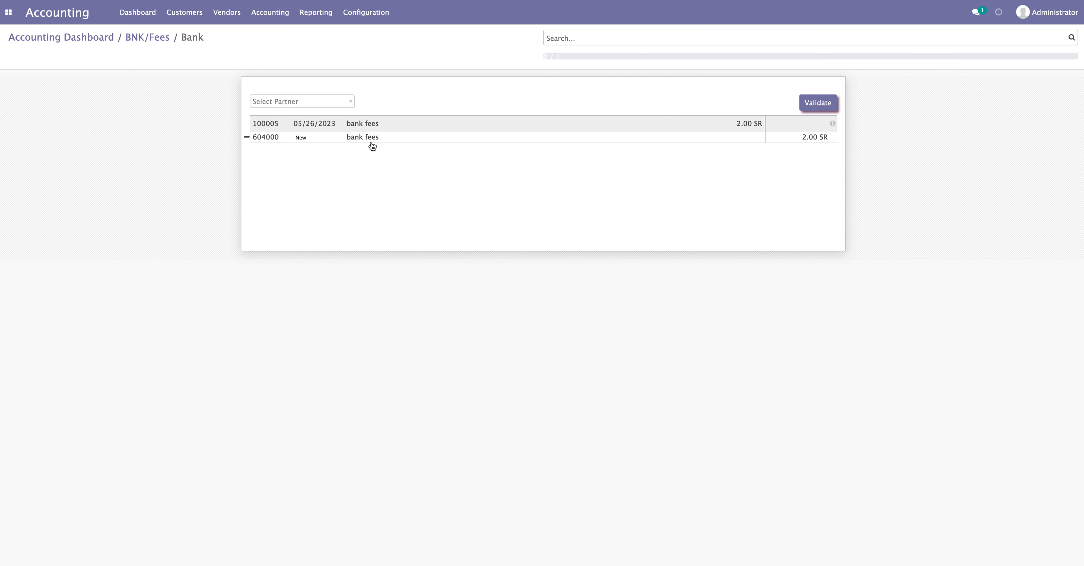
click(819, 105)
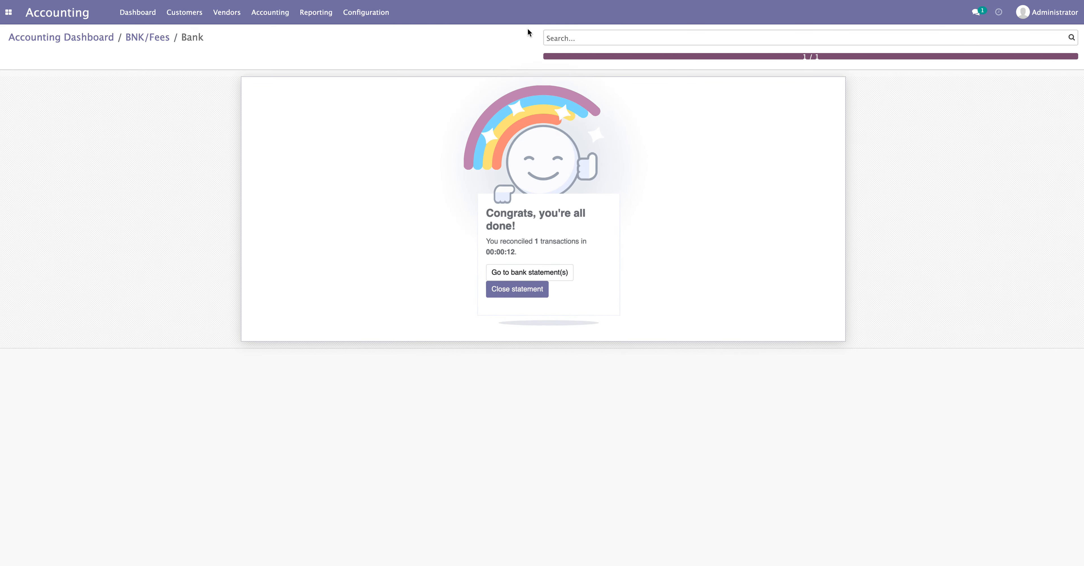
click(546, 269)
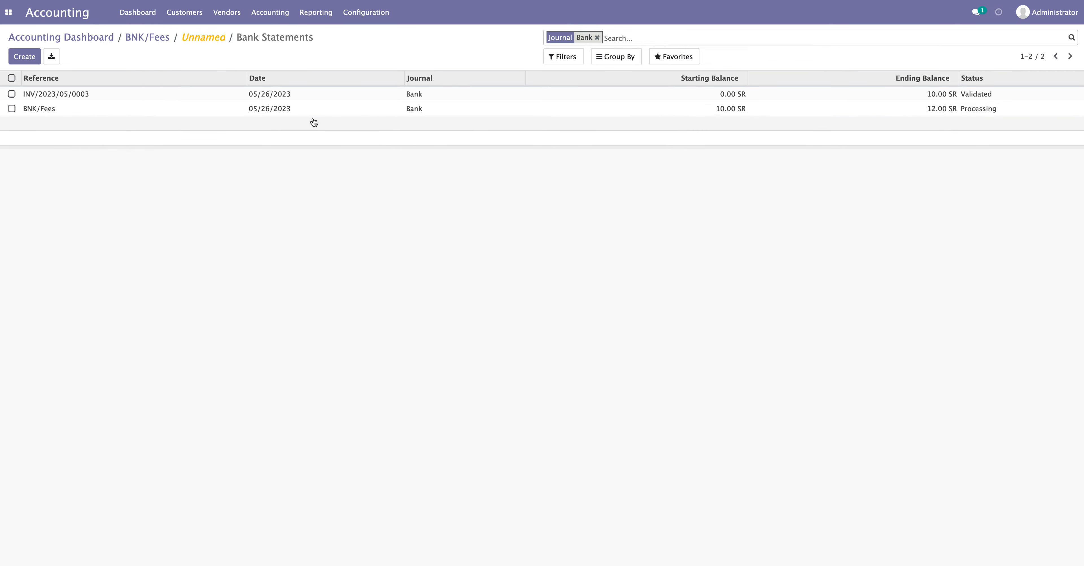
Validate BNK/Fees and open its entry BNK1/2023/05/0008: 2.00 SR Bank against 604000
click(138, 37)
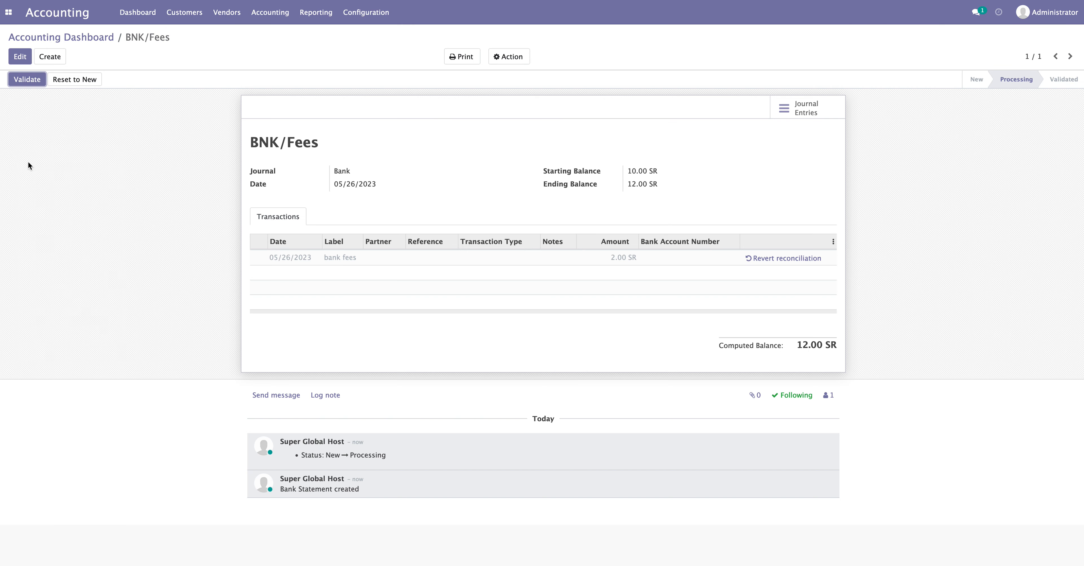
click(27, 79)
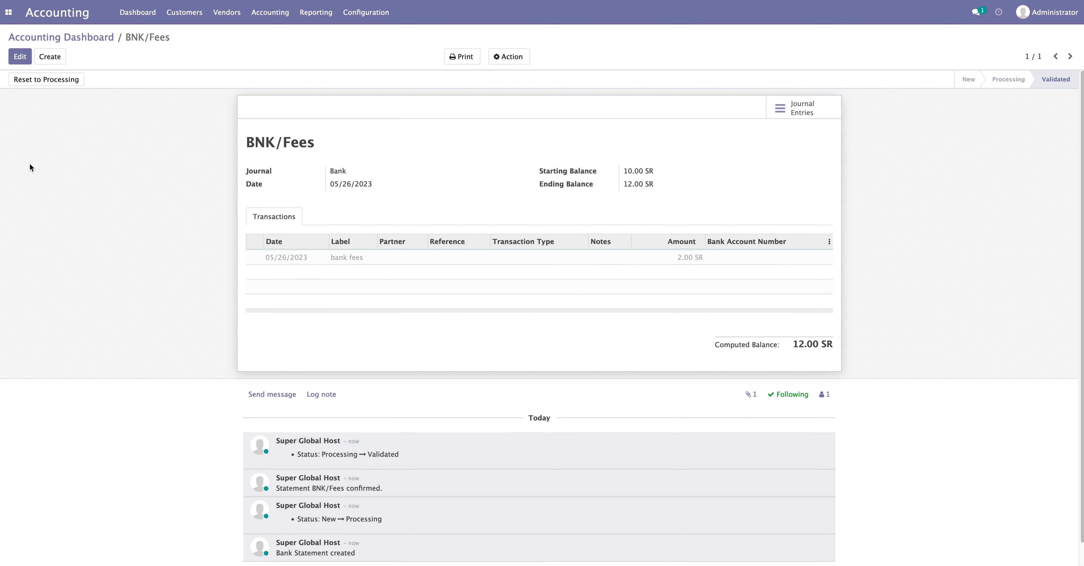
click(788, 112)
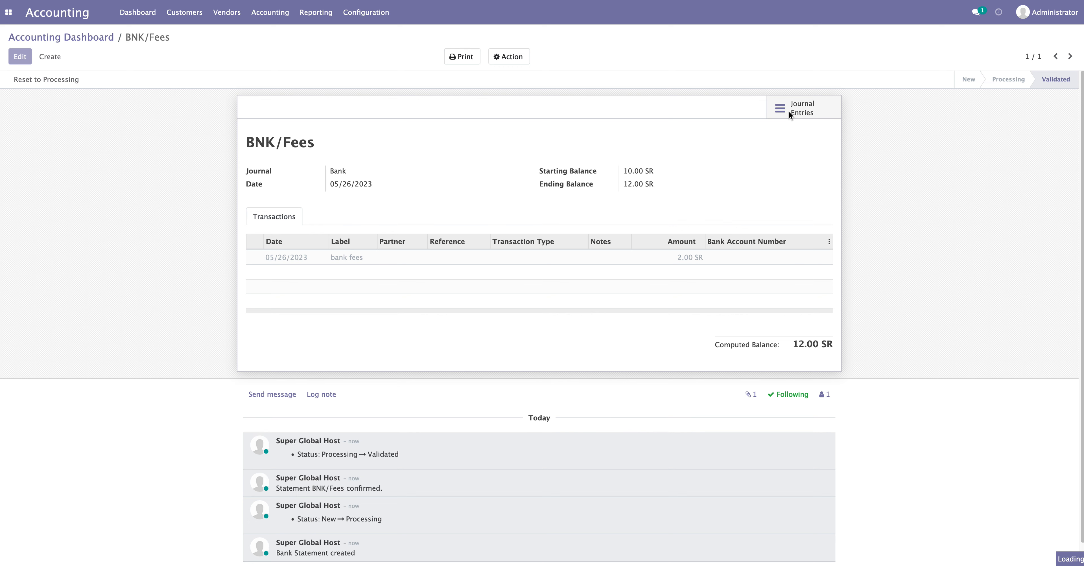
click(552, 97)
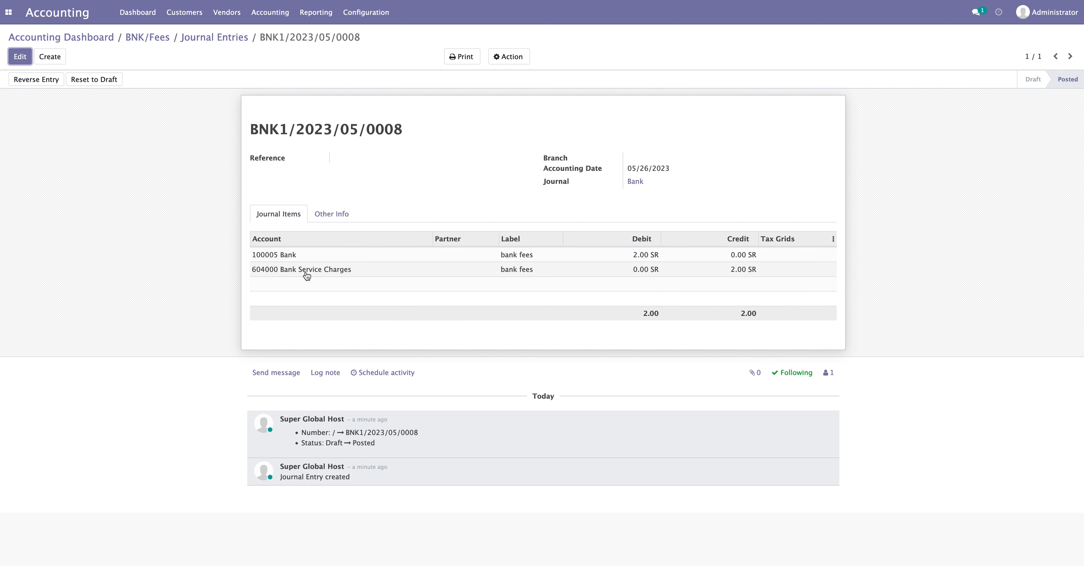
mouse_move(356, 276)
mouse_down()
mouse_move(242, 271)
mouse_move(249, 289)
mouse_up()
click(250, 289)
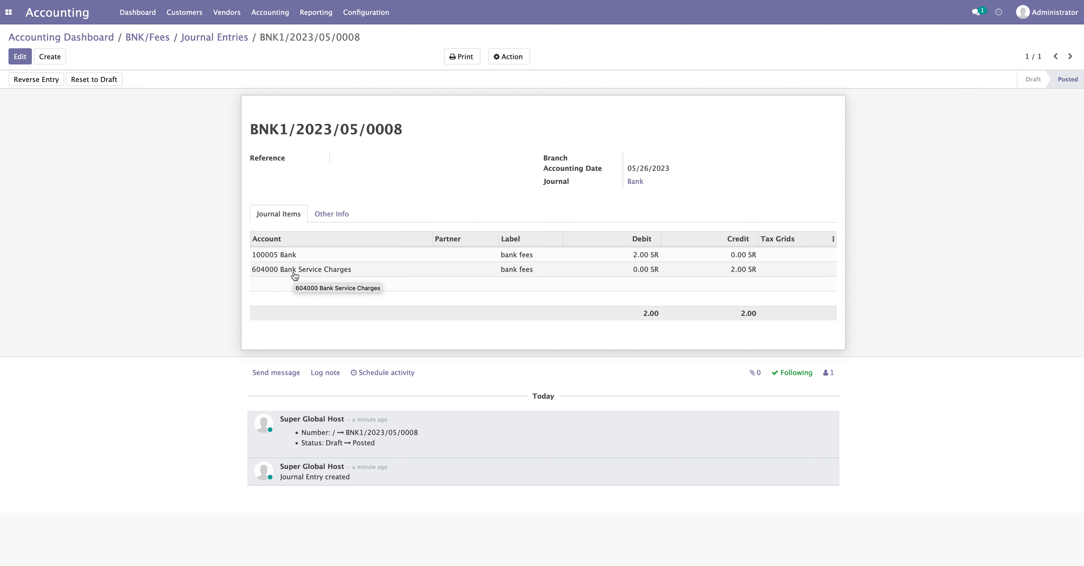
click(360, 12)
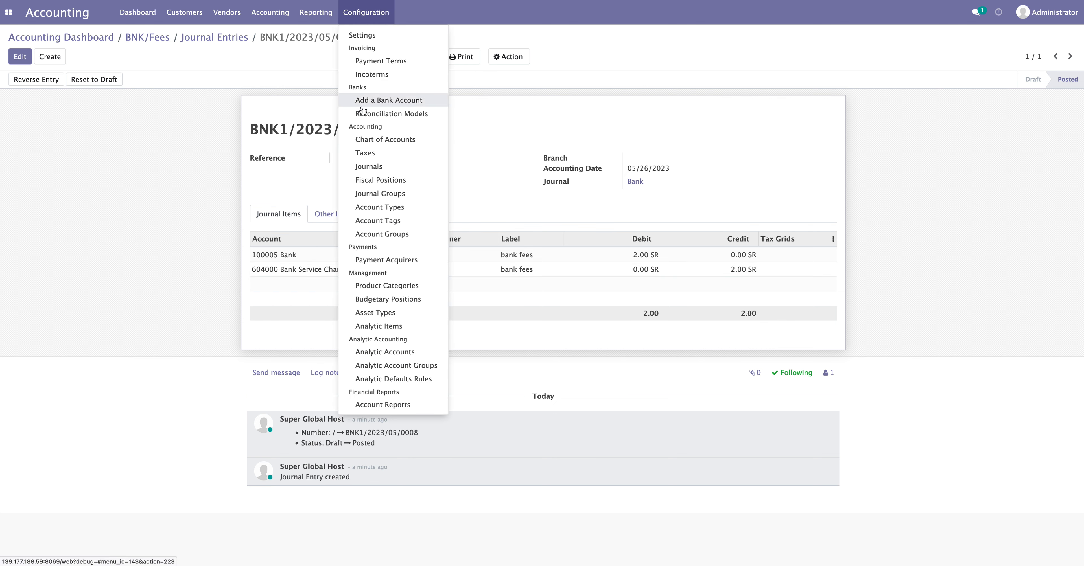
Review the Bank Fees reconciliation model, then return to the Reconciliation Models list
click(378, 112)
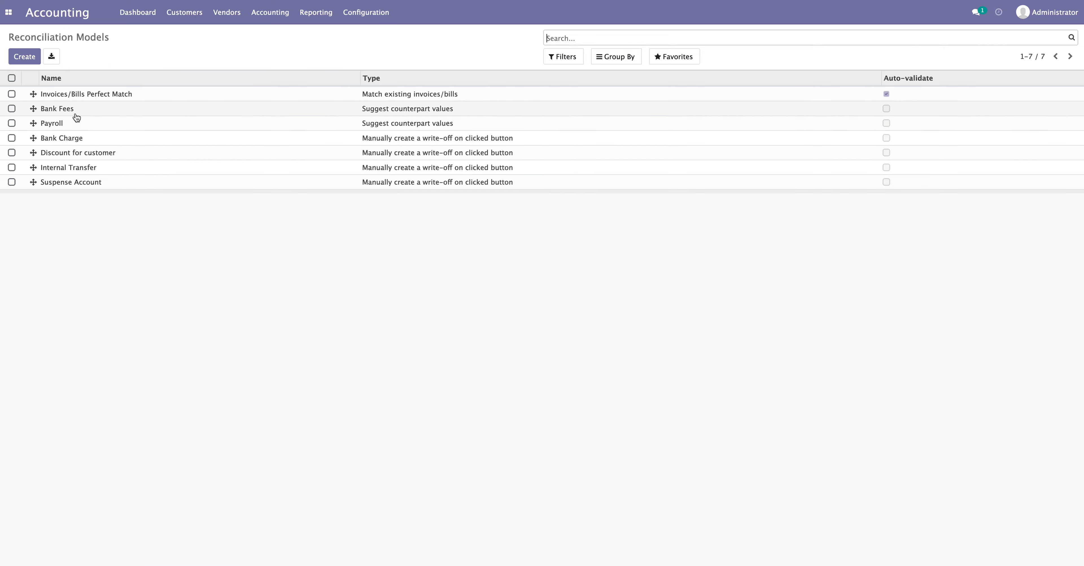
click(97, 110)
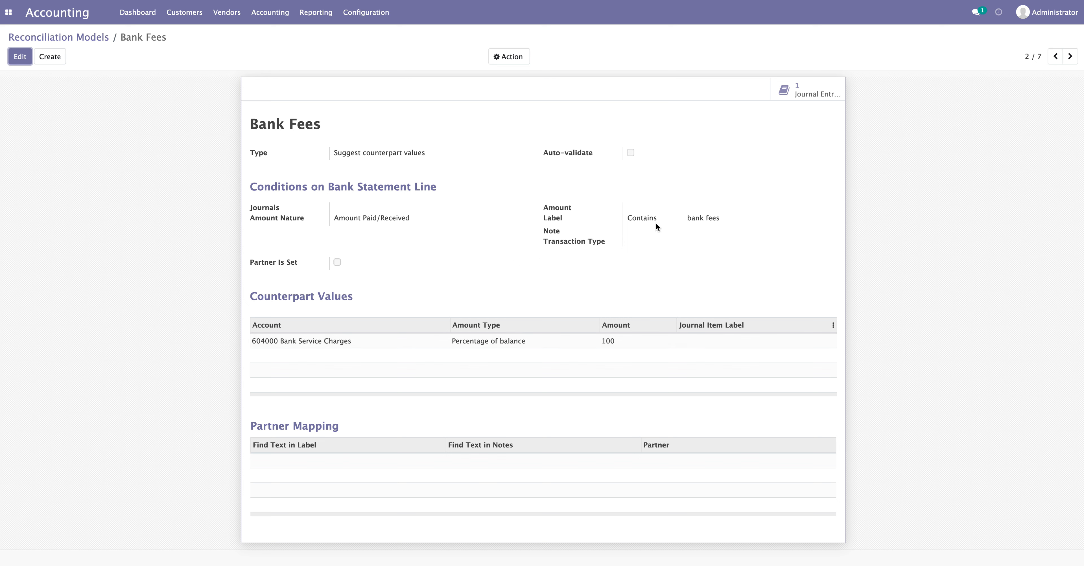
mouse_move(720, 218)
mouse_down()
mouse_move(689, 219)
mouse_move(719, 220)
mouse_up()
click(696, 237)
click(720, 233)
click(69, 38)
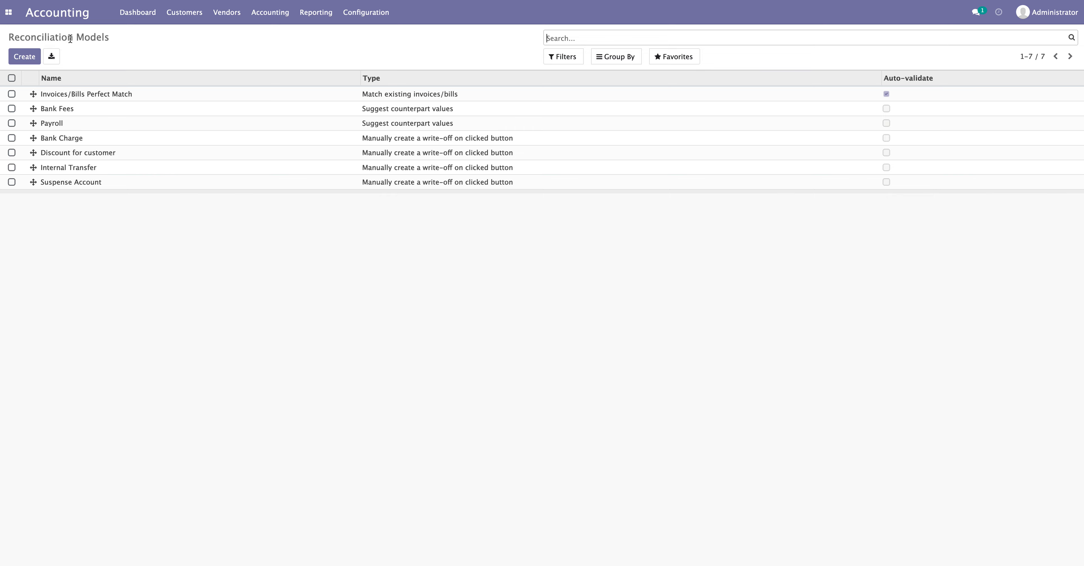
drag(119, 37, 7, 36)
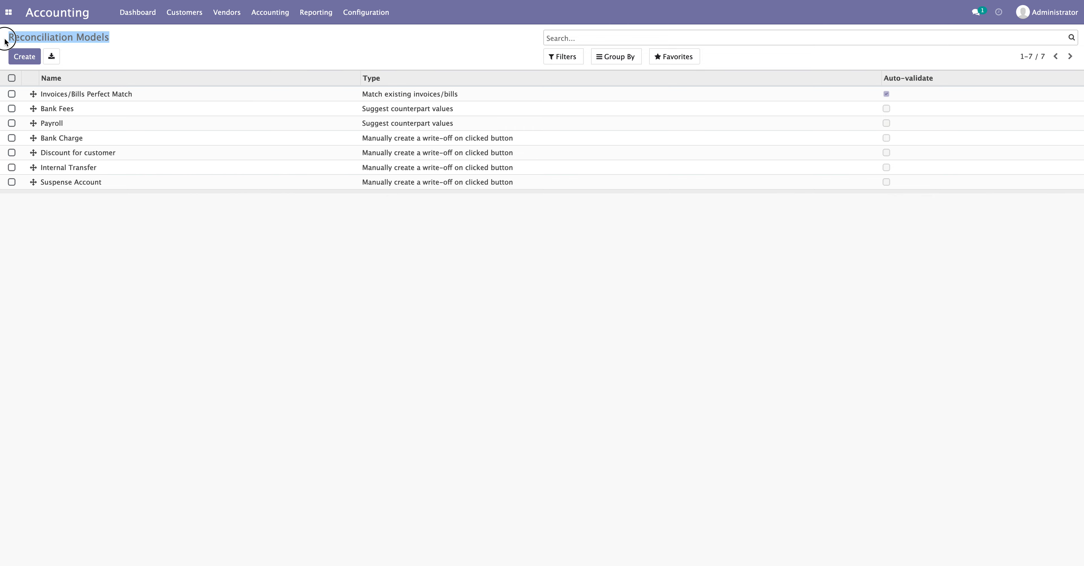
click(130, 37)
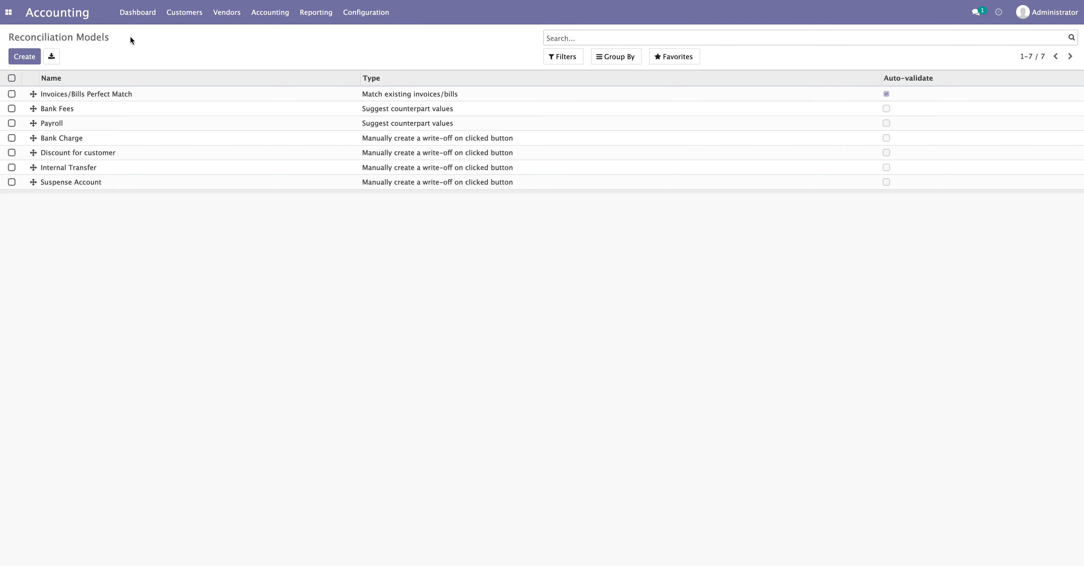
Open the Bank Charge model in edit mode, then go back to the Accounting Dashboard
click(106, 144)
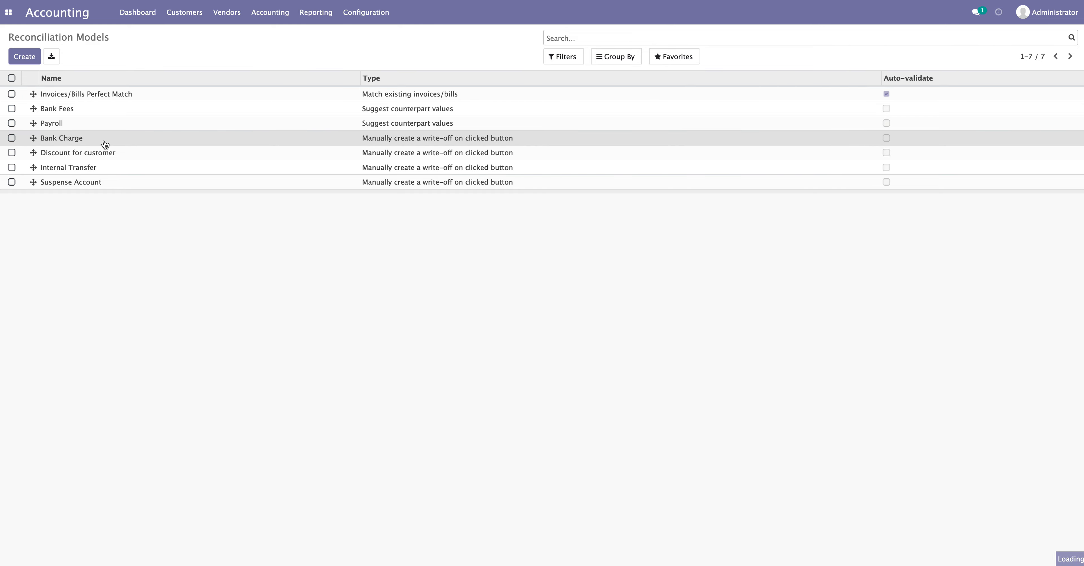
drag(341, 129, 252, 128)
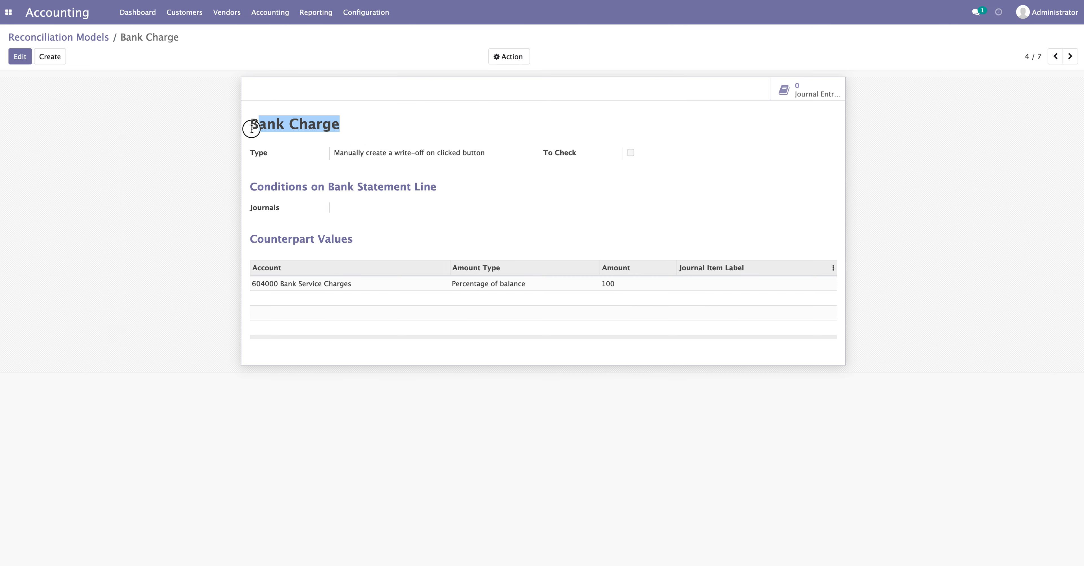
click(19, 58)
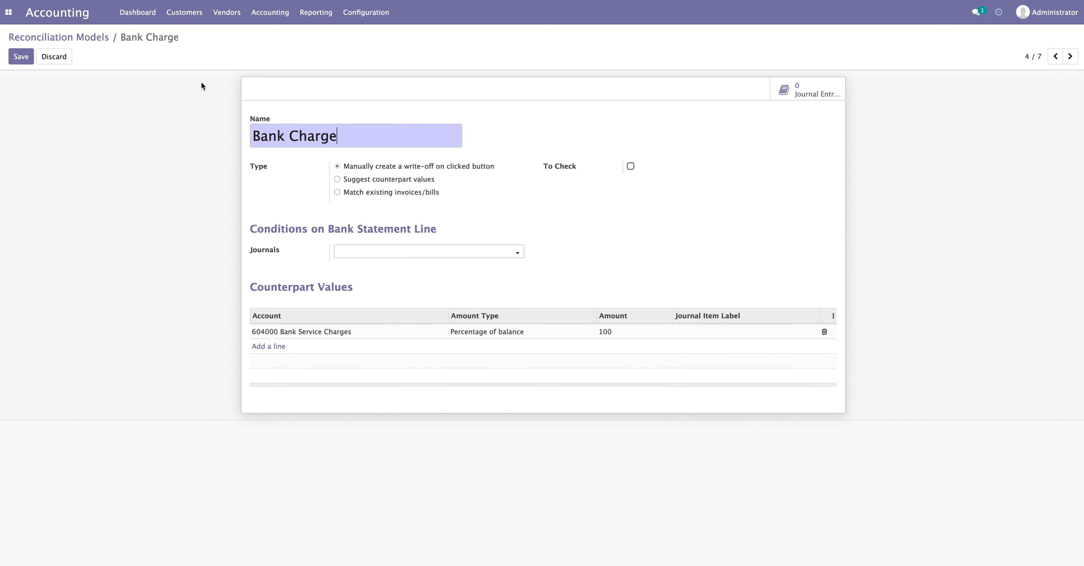
click(157, 16)
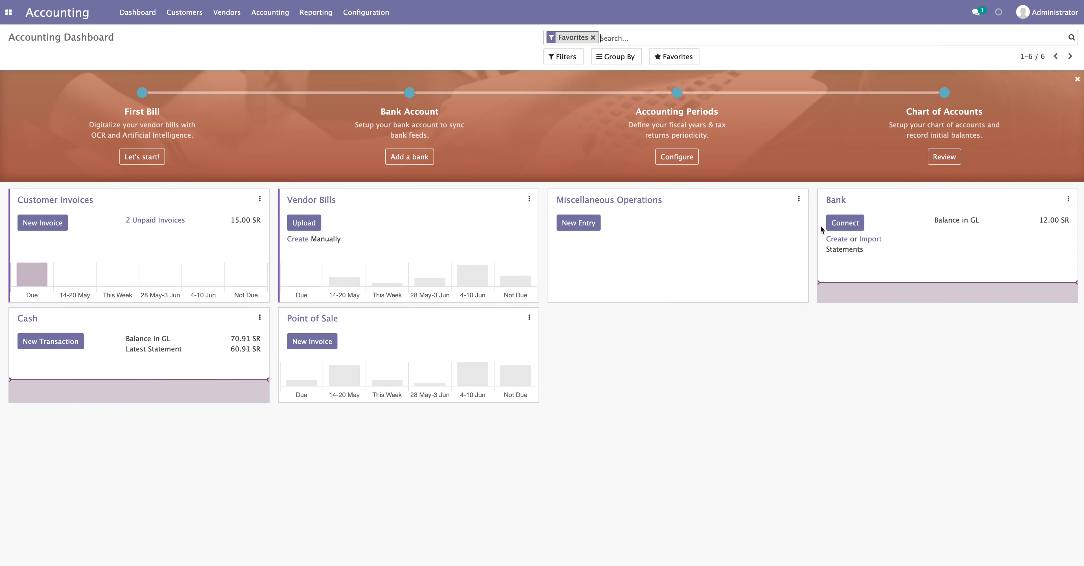
Create a bank statement with reference BNK/fees and discard a first, unfinished transaction line
click(837, 238)
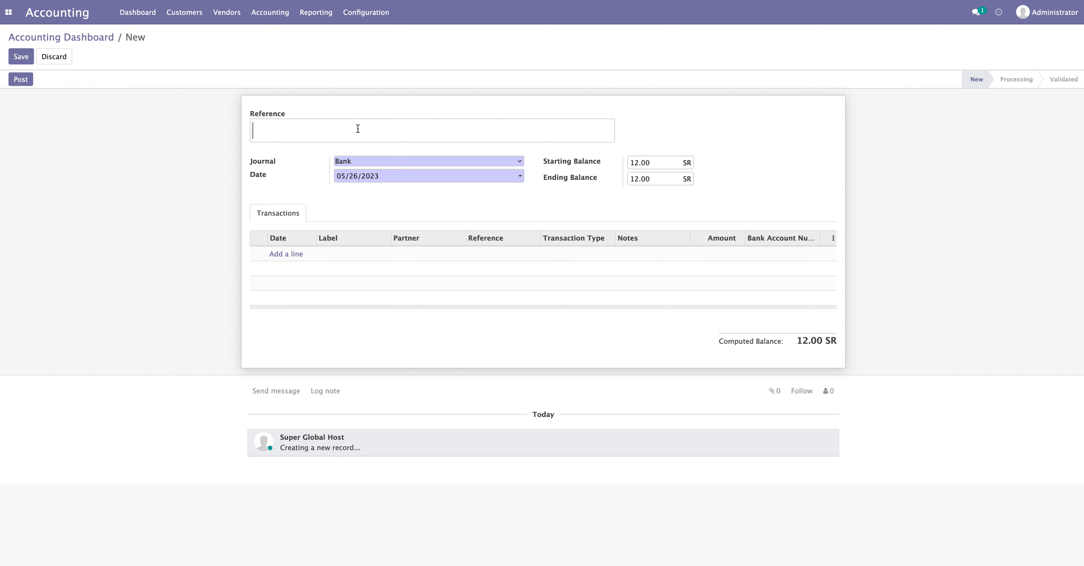
text(BNK)
text(/fees)
click(295, 255)
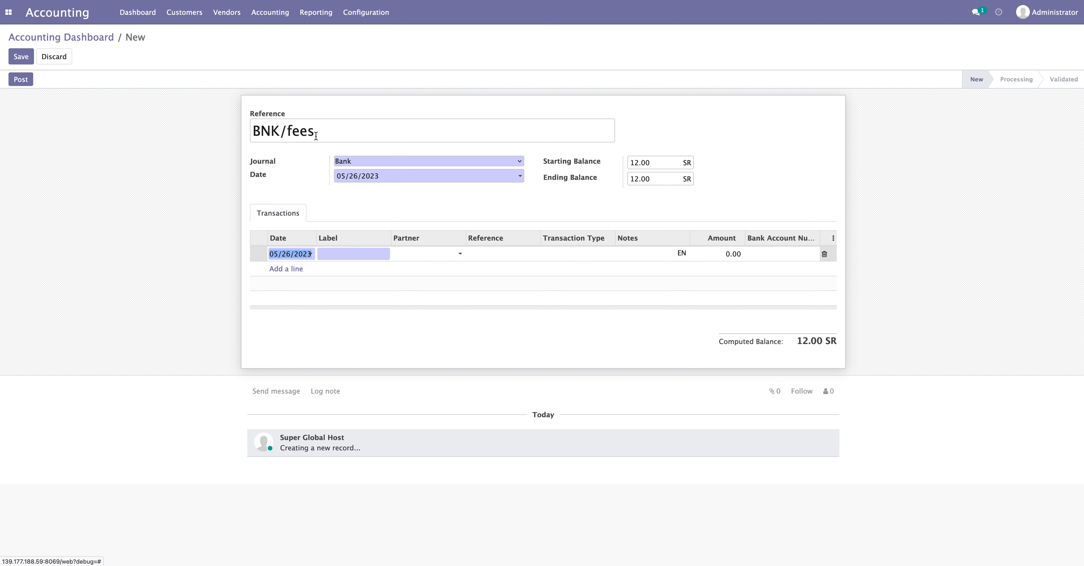
click(342, 251)
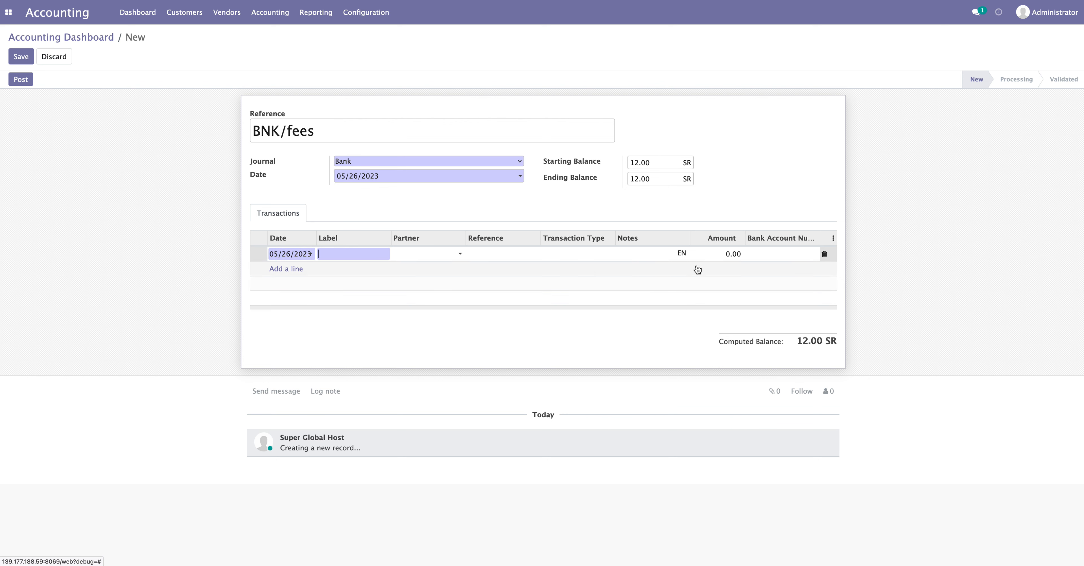
click(733, 252)
text(1)
click(889, 302)
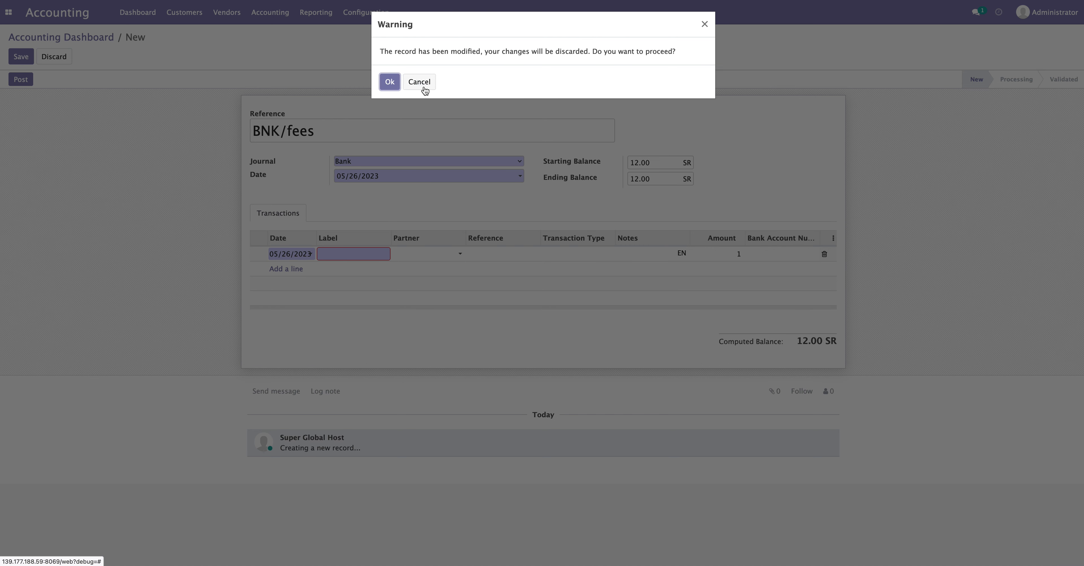
click(392, 83)
Add a transaction line labelled BNK/001 with an amount of 1.00
click(336, 252)
click(292, 254)
click(335, 253)
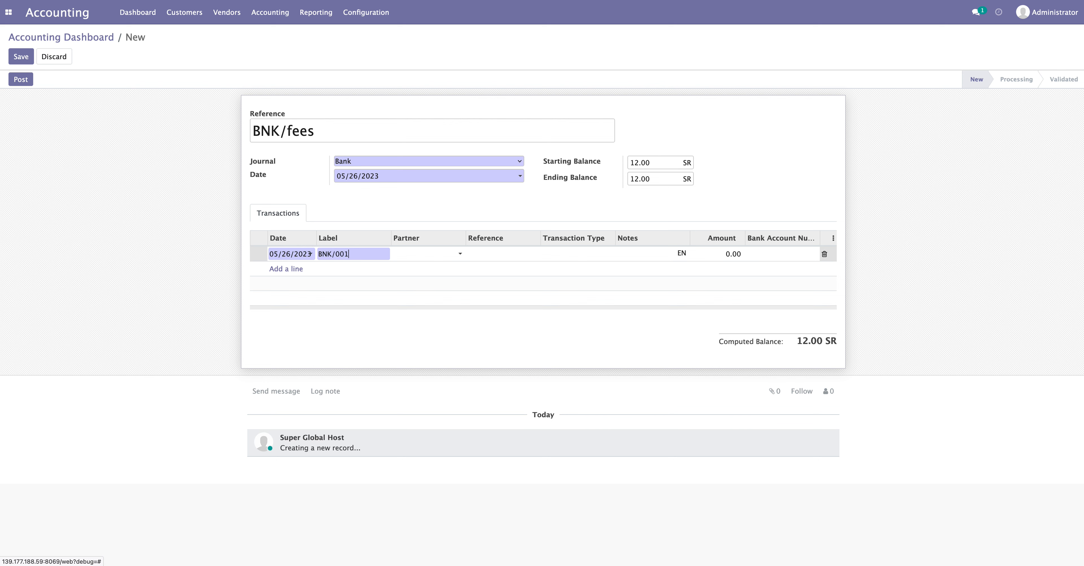
click(307, 291)
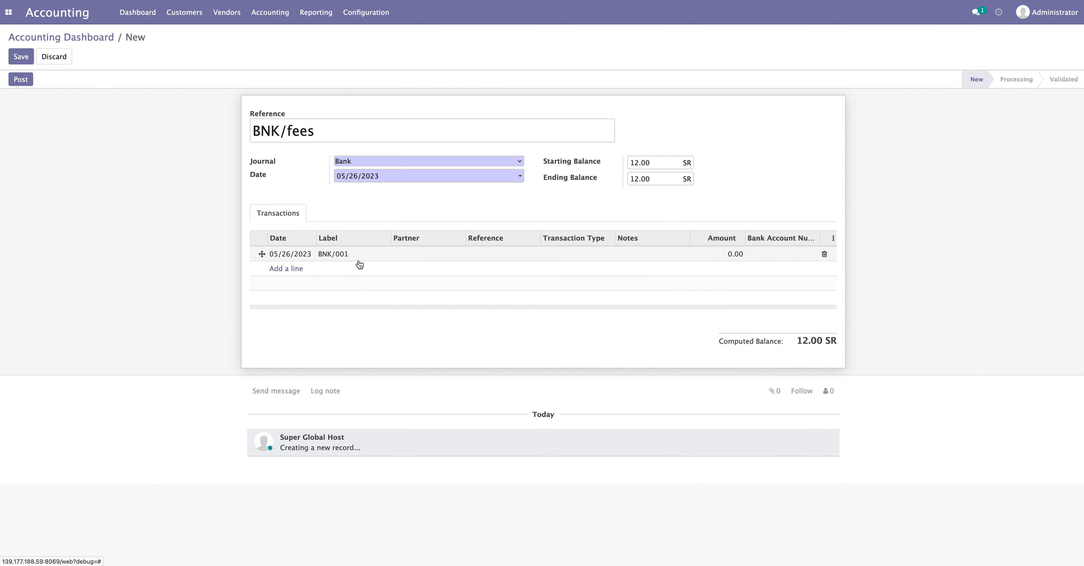
click(734, 253)
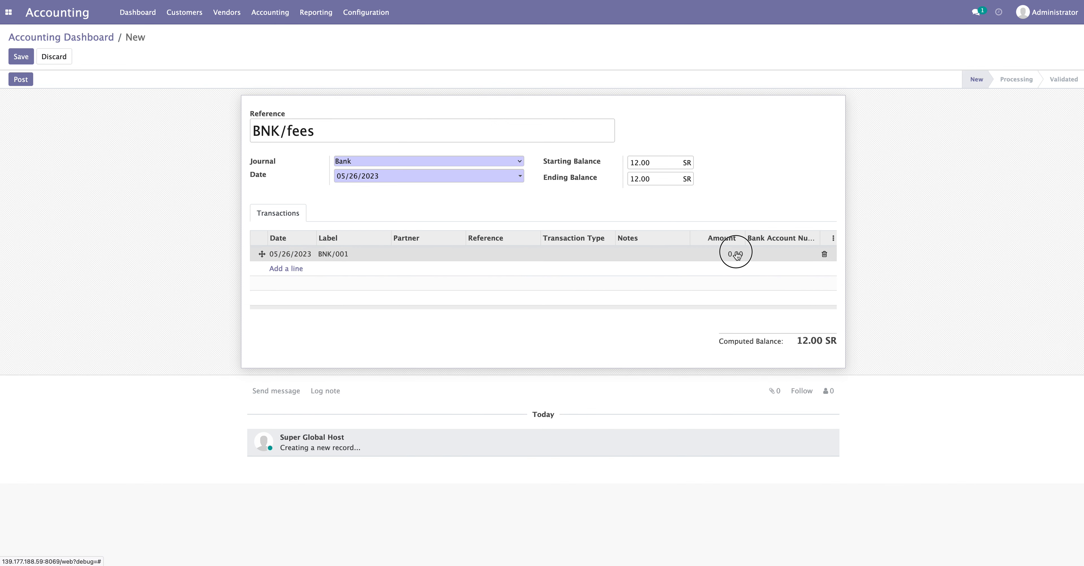
text(1)
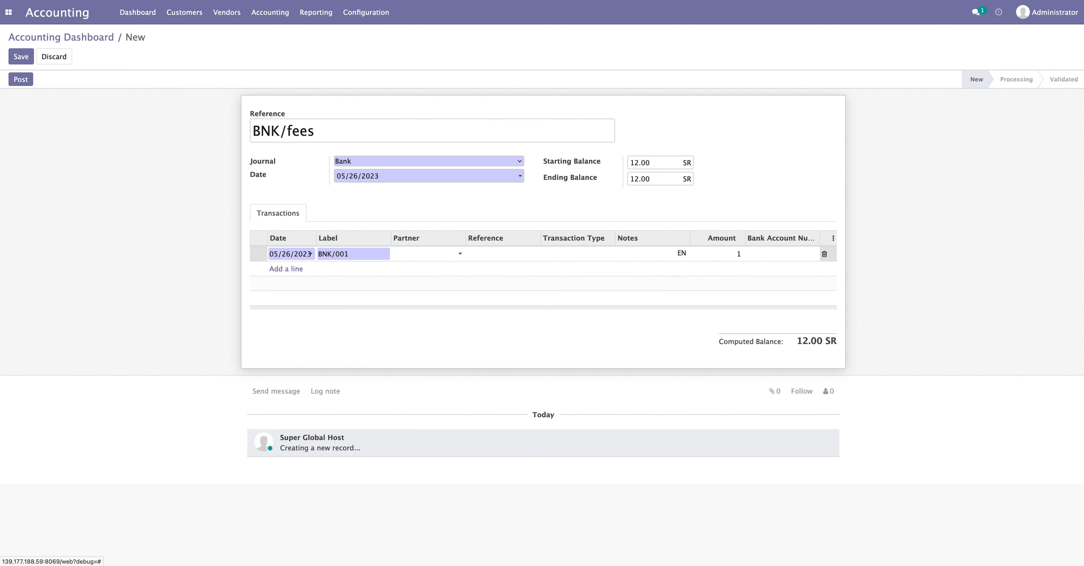
click(885, 227)
Set the ending balance to 13 and post the BNK/fees statement
click(641, 179)
text(13)
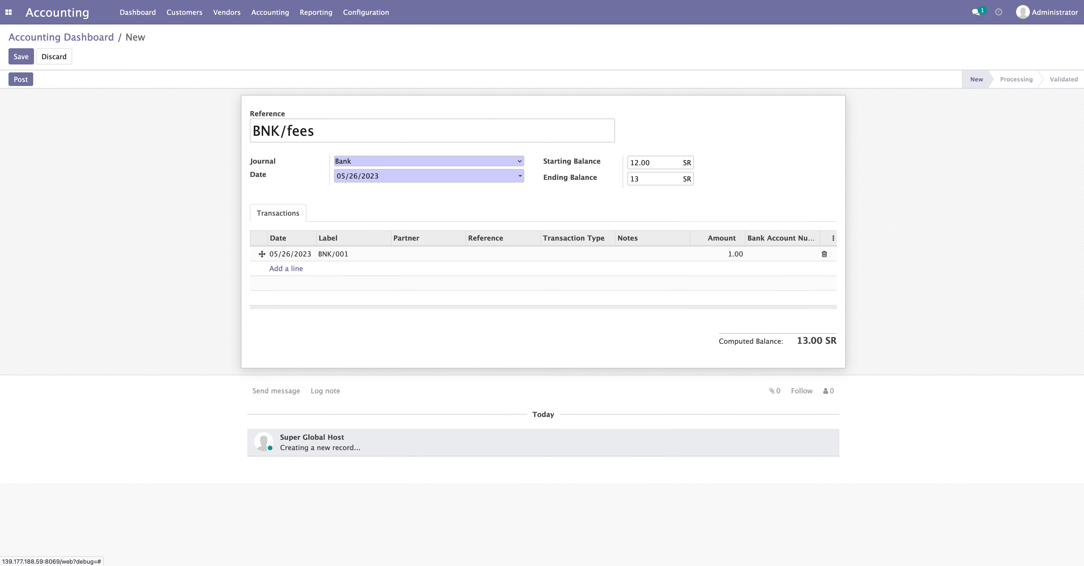
click(32, 80)
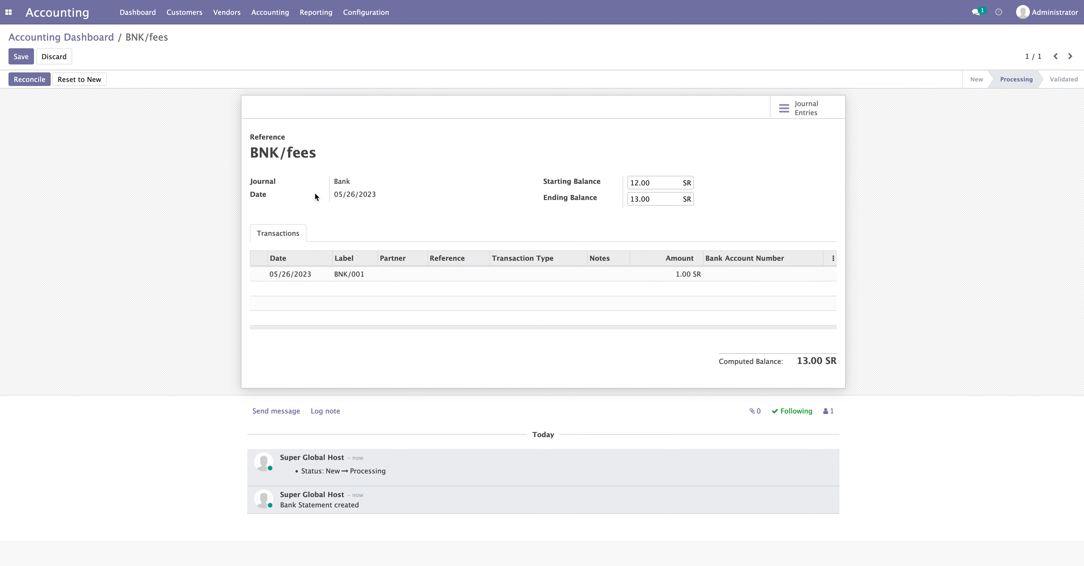
Start reconciling BNK/001, trying Sales Discount and bank charge write-offs, then removing both lines
click(30, 81)
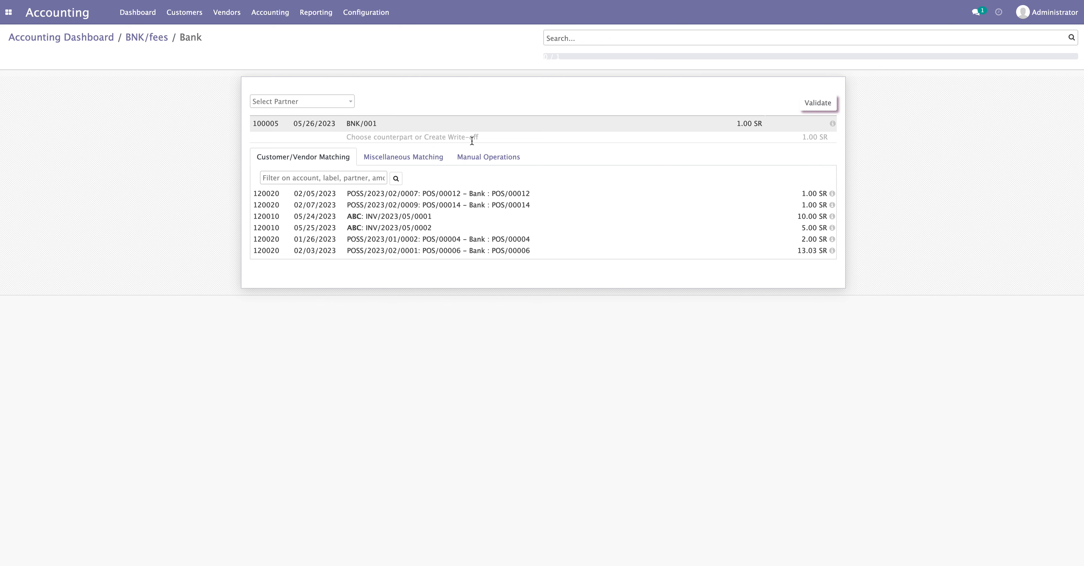
click(494, 159)
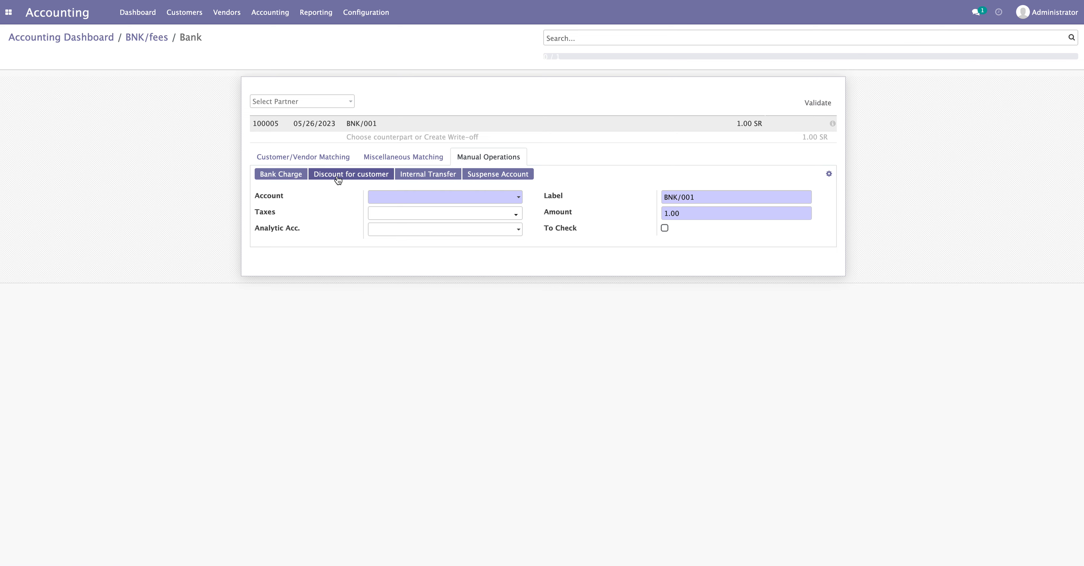
click(351, 174)
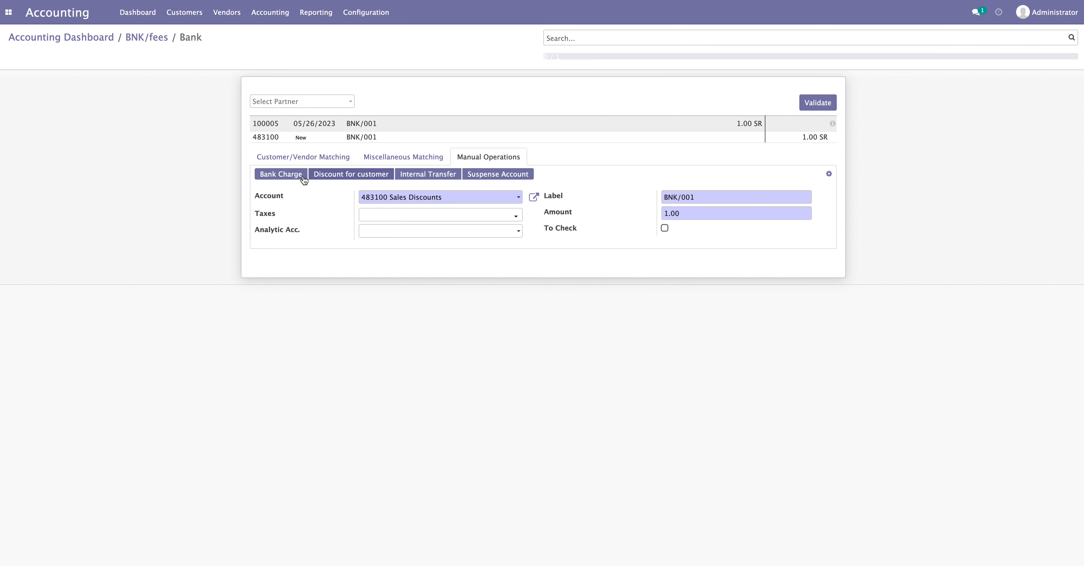
click(275, 175)
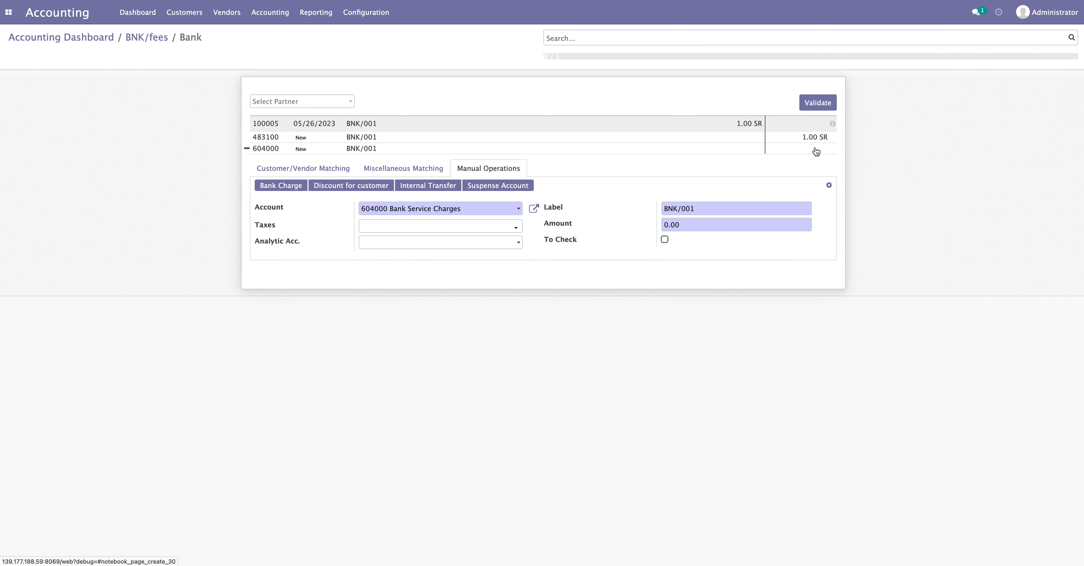
click(247, 138)
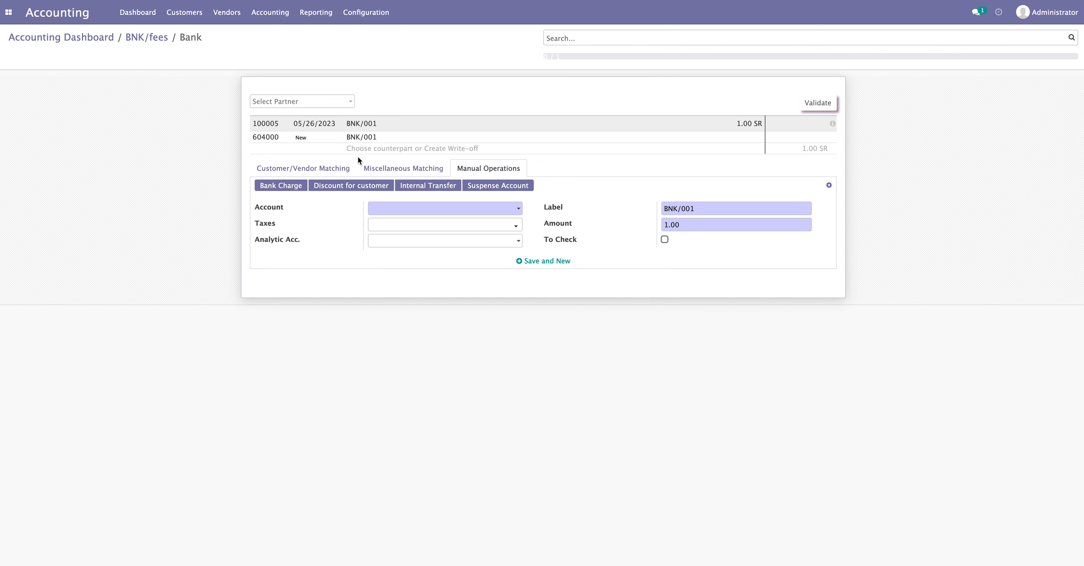
click(247, 138)
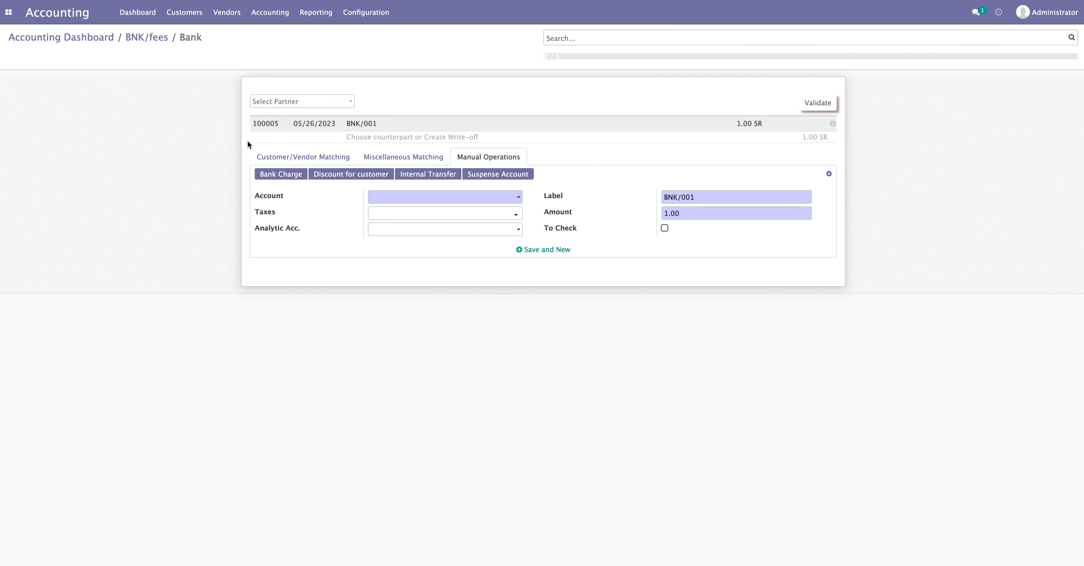
Write off the 1.00 as a bank service charge, validate, and close the BNK/fees statement
click(480, 160)
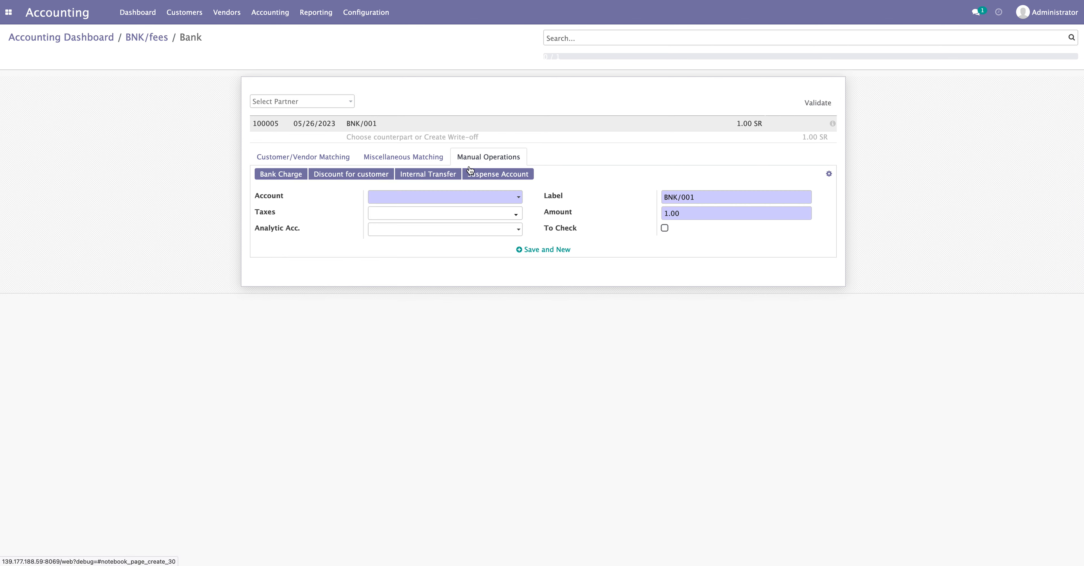
click(282, 176)
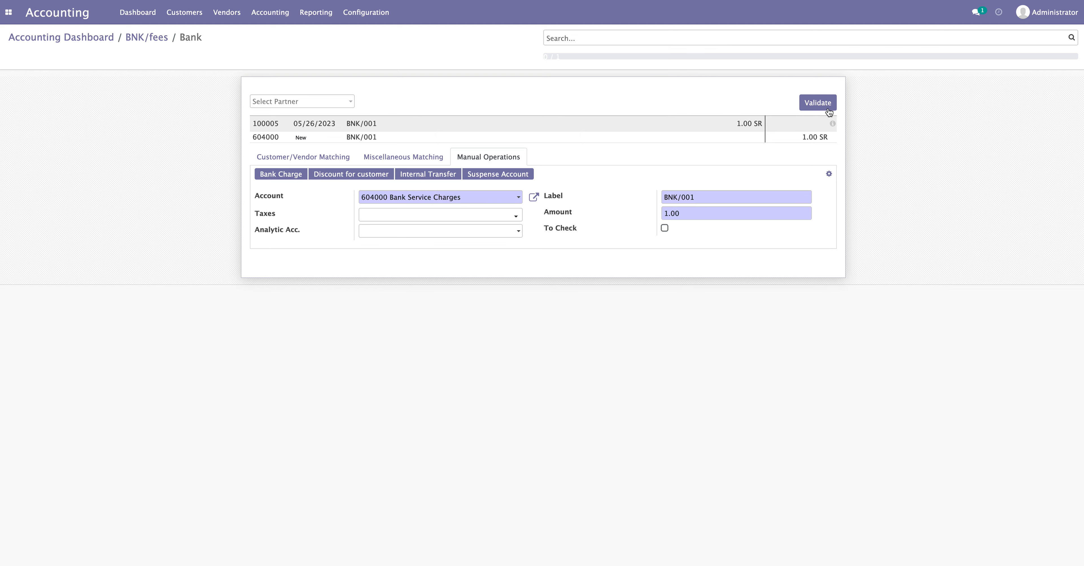
click(818, 103)
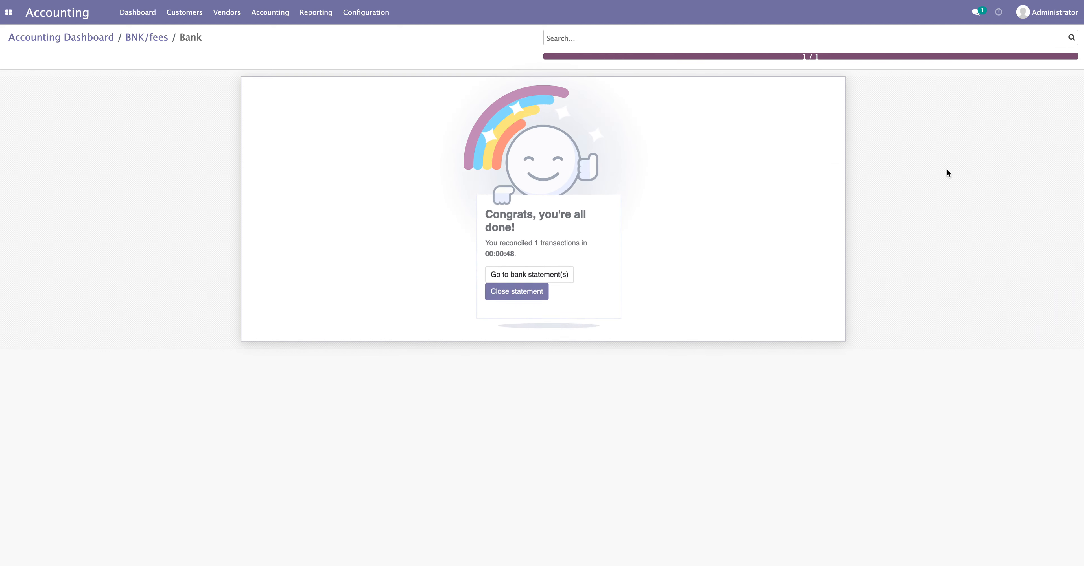
click(517, 288)
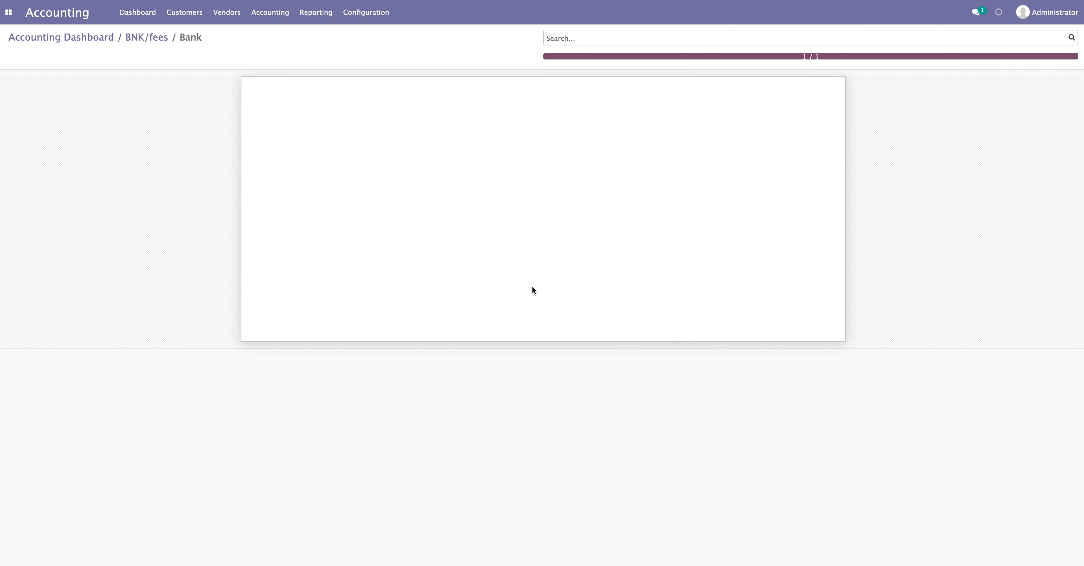
click(144, 39)
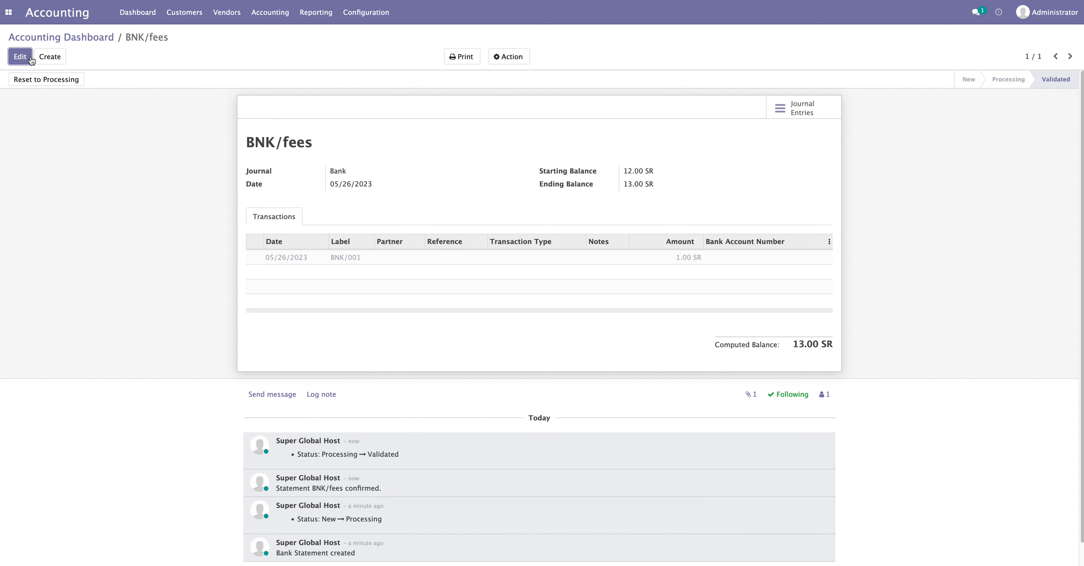
Check the Bank journal's statements from the dashboard, then open the Reconciliation Models list
click(83, 42)
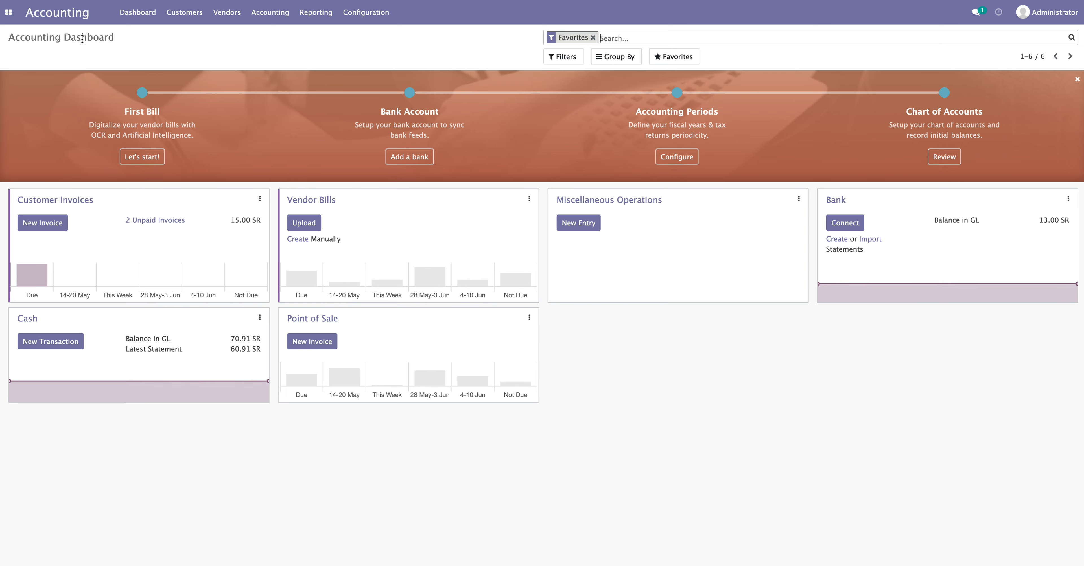
click(838, 205)
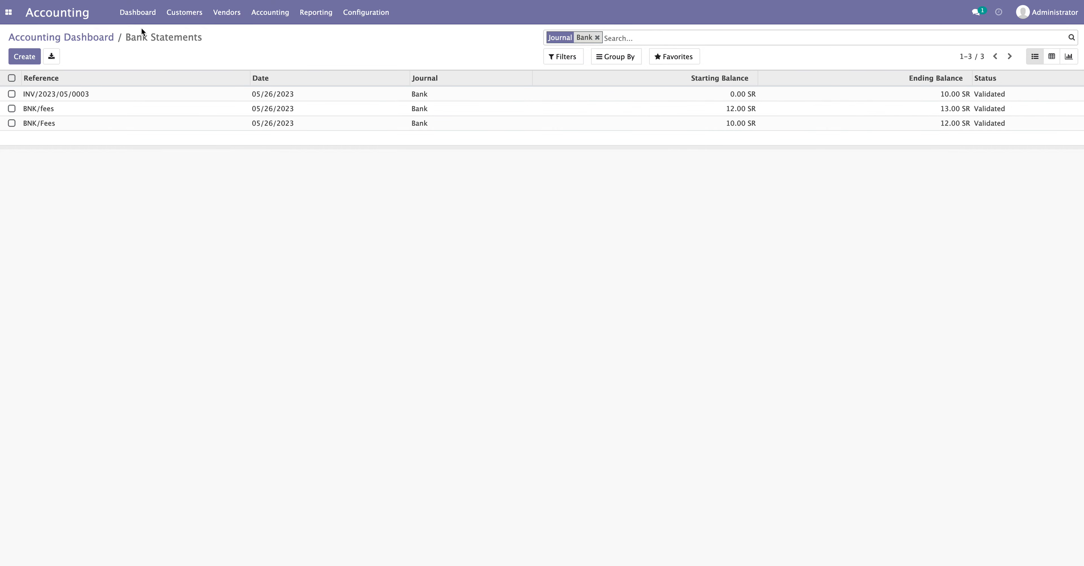
click(384, 14)
click(391, 113)
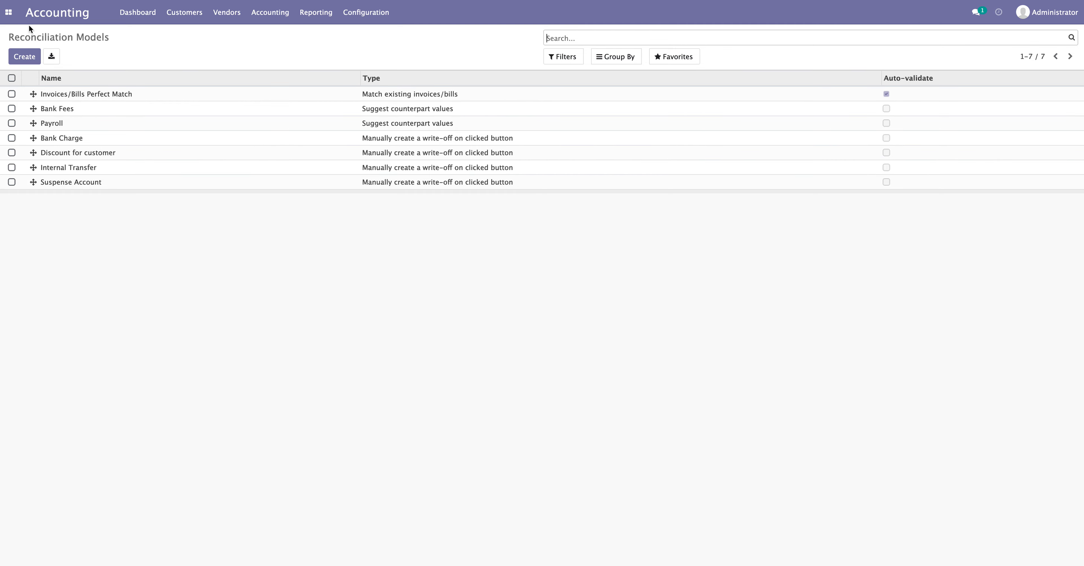
Switch to the Payroll app to view payslips, then switch back to Accounting
click(8, 13)
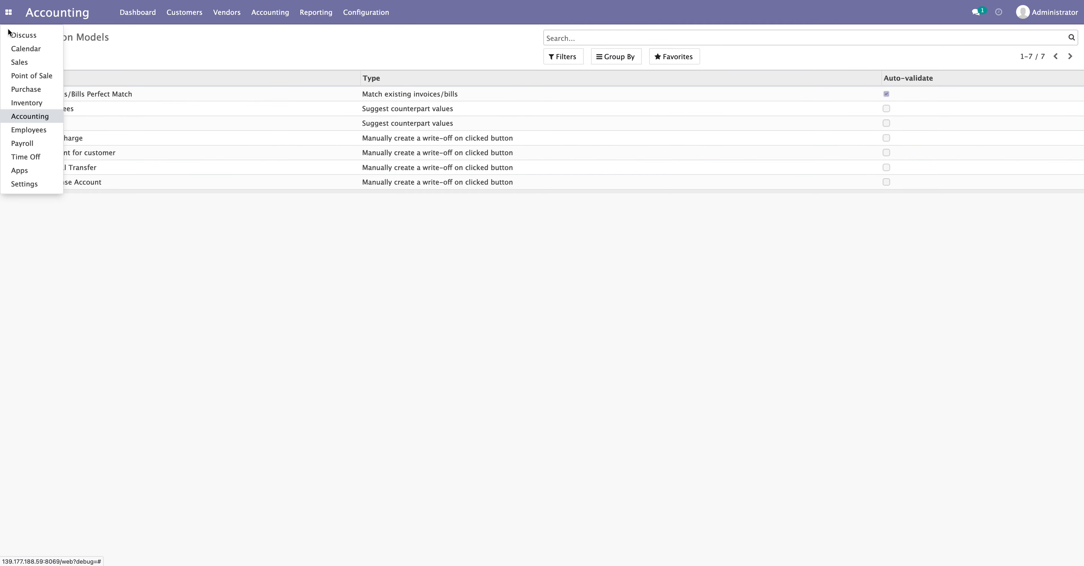
click(26, 144)
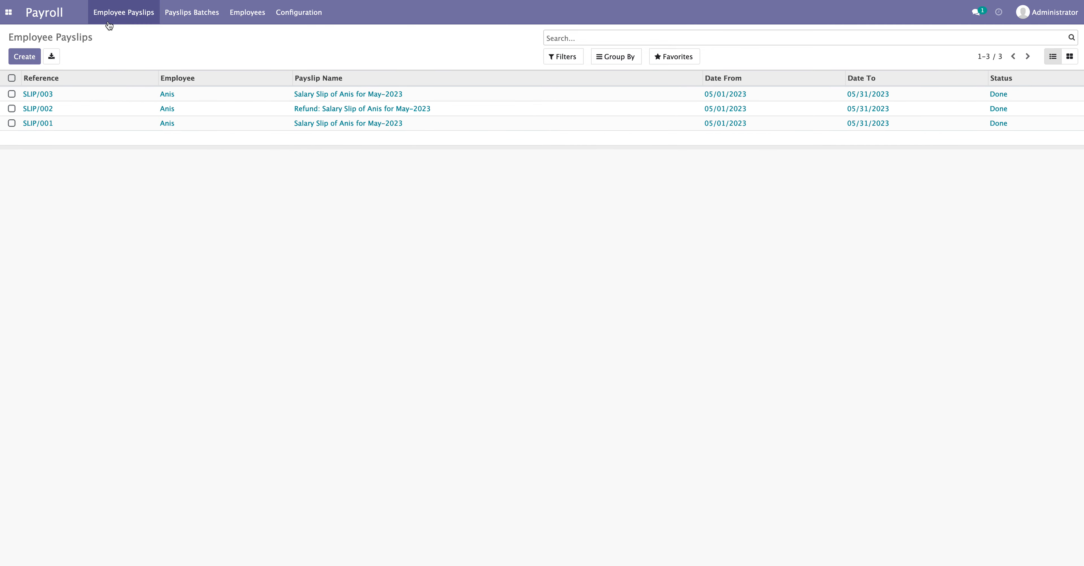
click(6, 14)
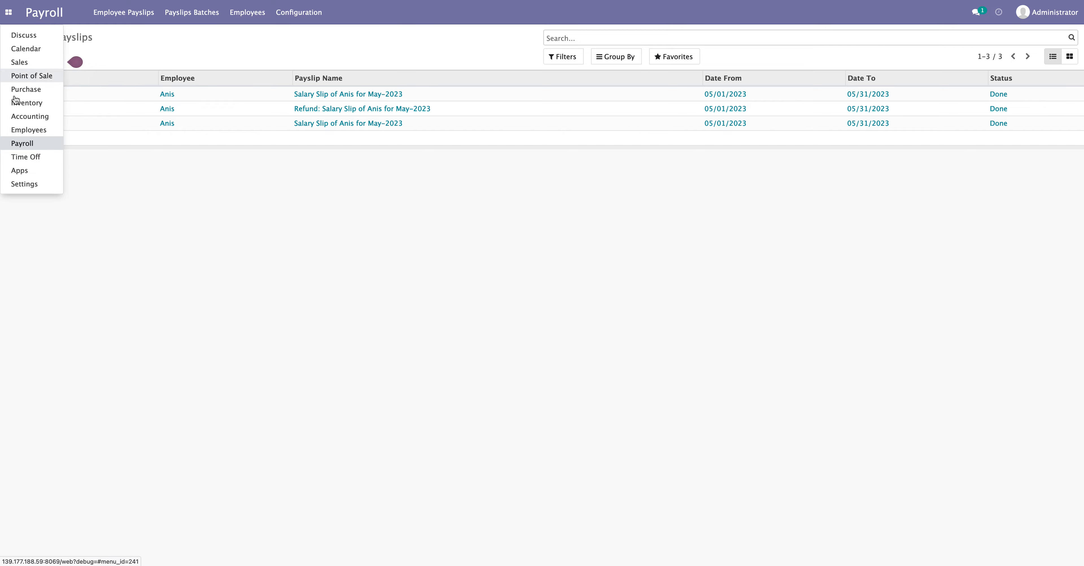
click(29, 116)
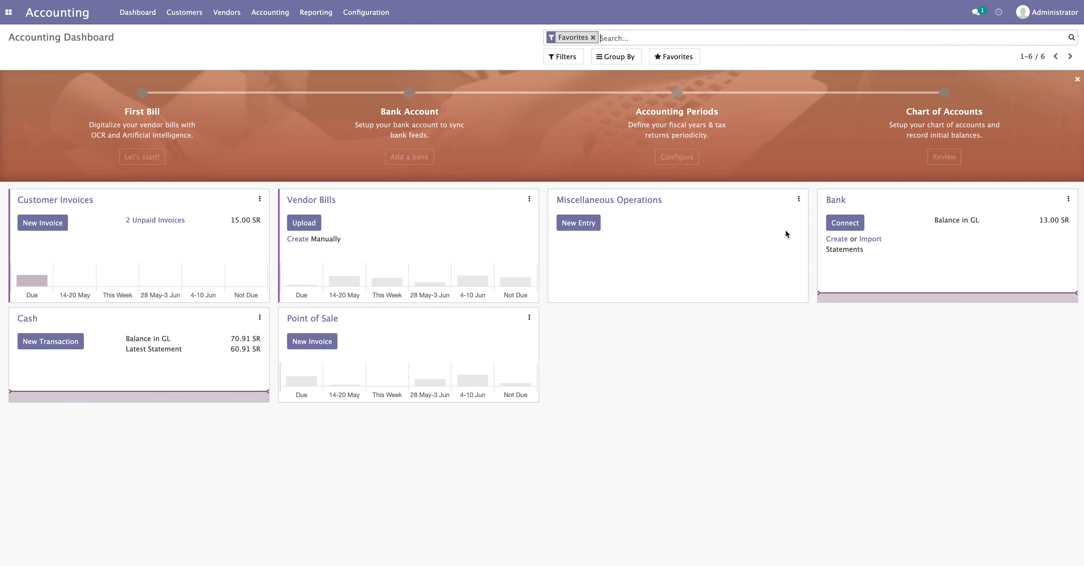
Create bank statement Salary with a salary transaction line of 5,000.00
click(817, 277)
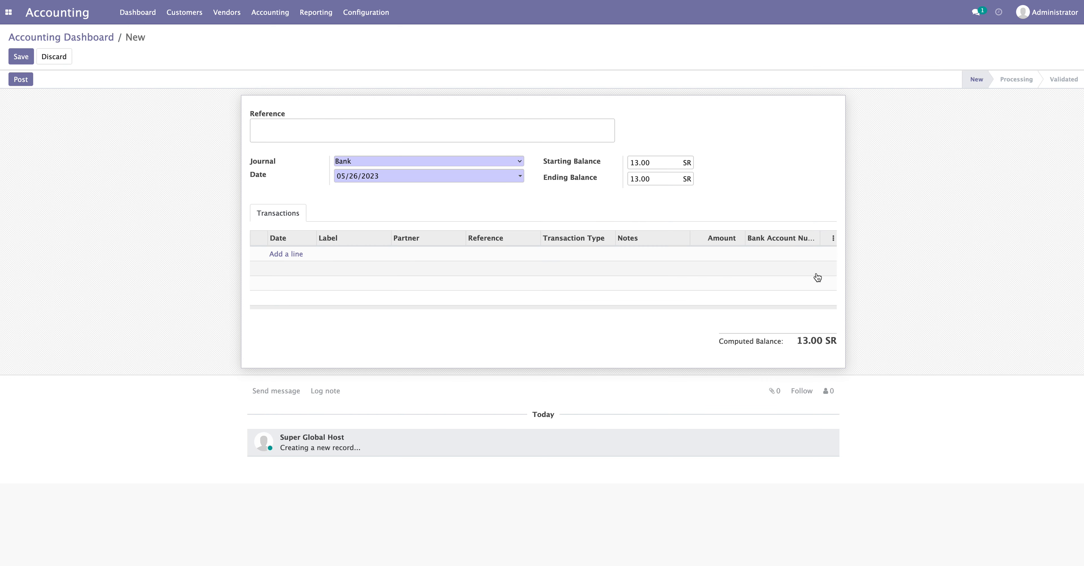
text(Salary)
click(287, 254)
click(349, 254)
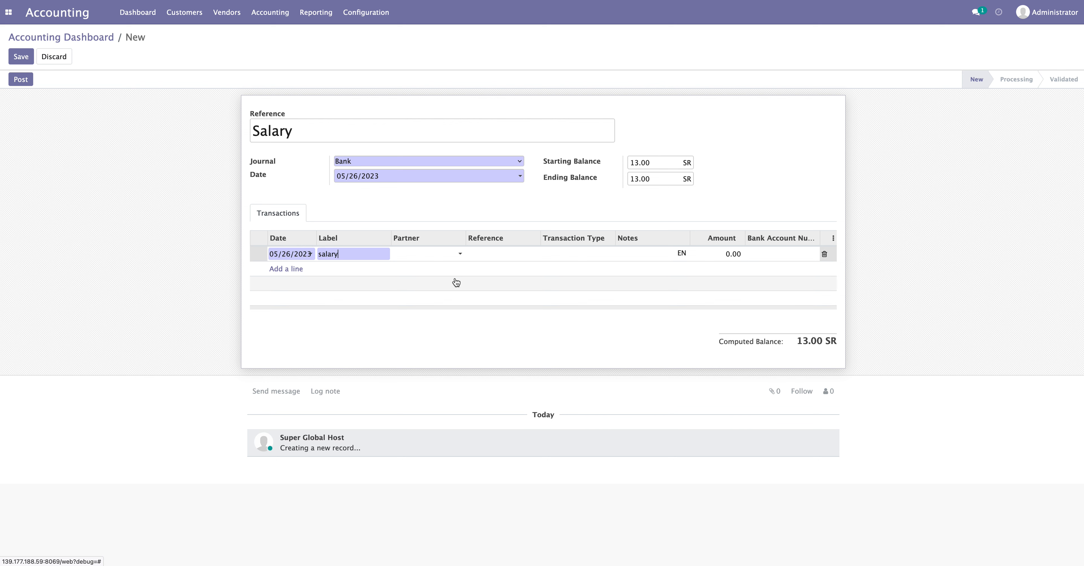
click(738, 255)
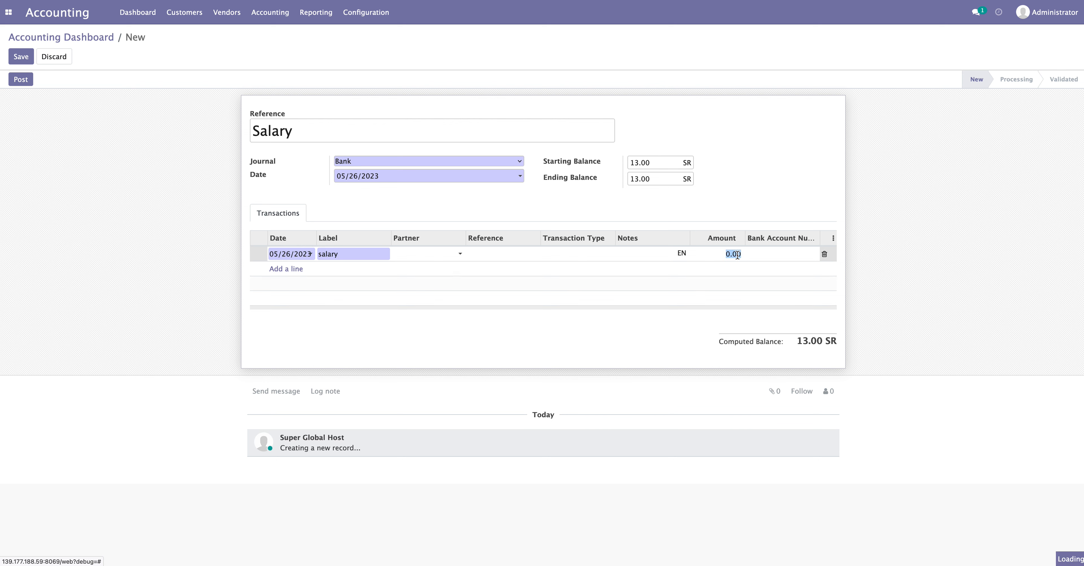
text(50)
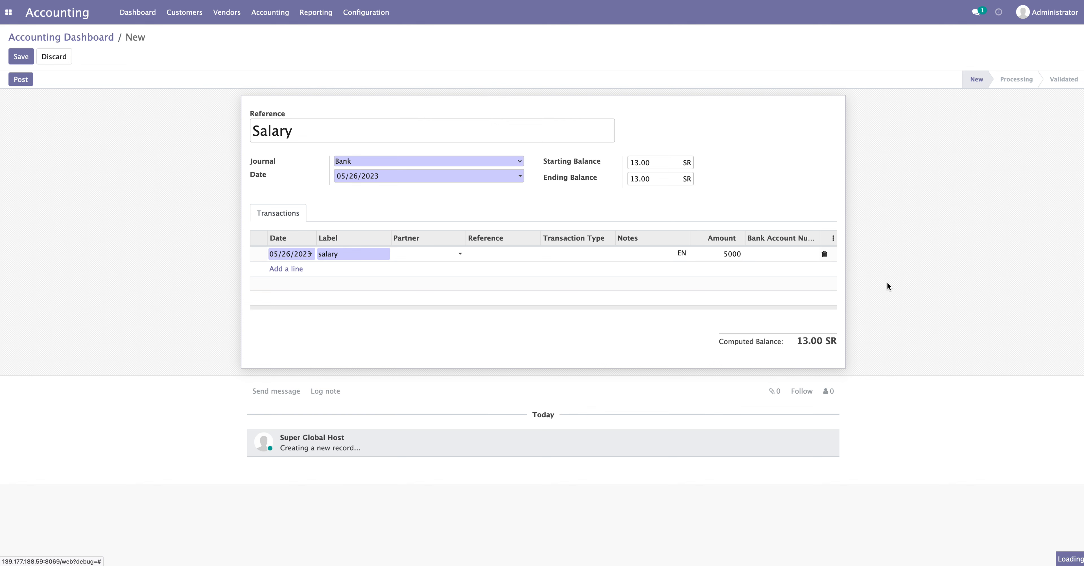
click(788, 342)
Copy the computed balance 5,013.00 into the statement's ending balance
drag(781, 341, 826, 341)
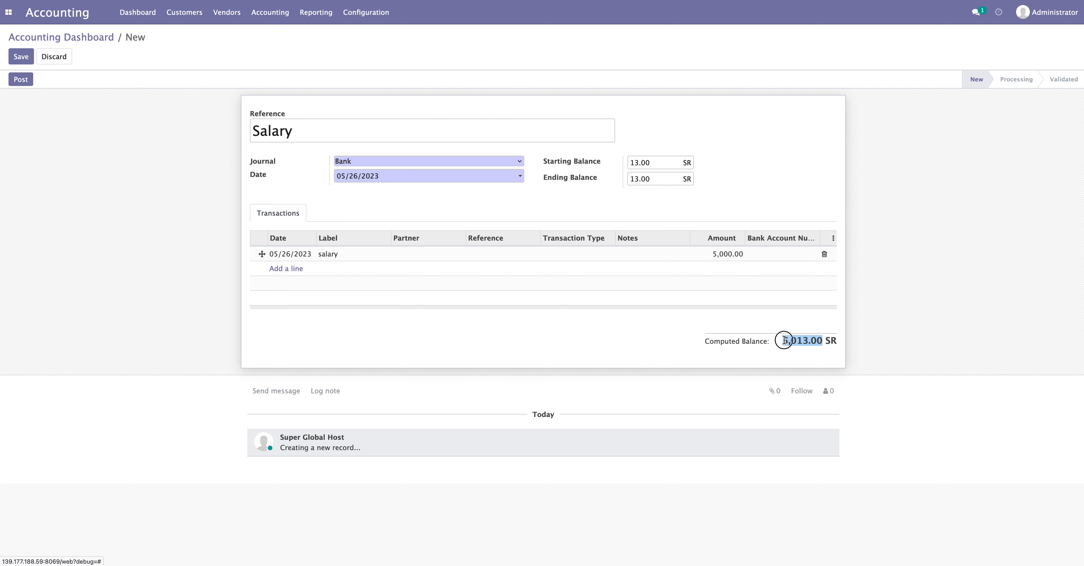
right_click(794, 342)
click(808, 346)
double_click(649, 180)
key(ctrl+v)
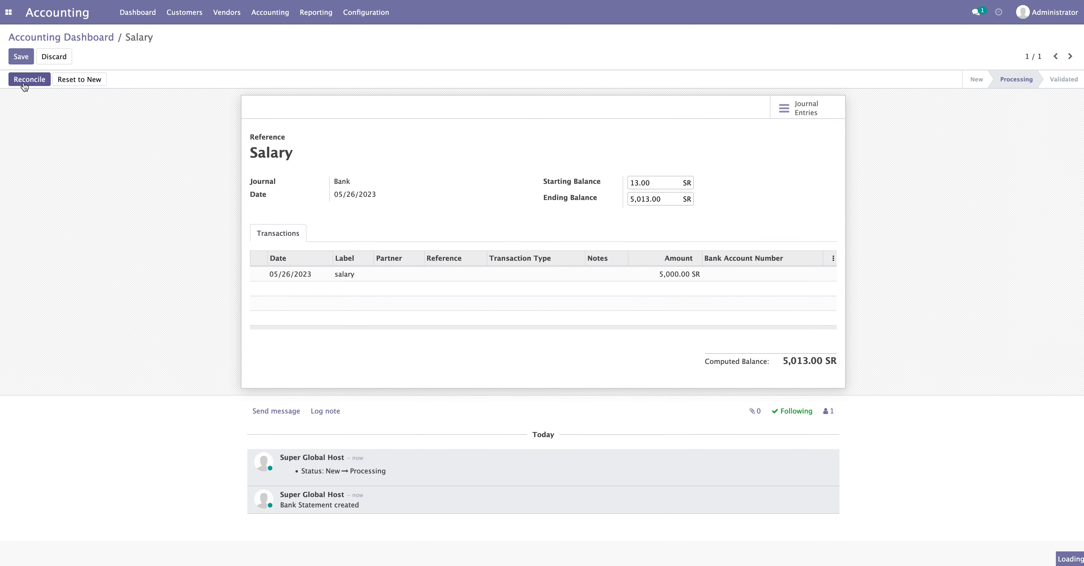
Start reconciling the Salary statement and open the Reconciliation Models list in a new tab
click(36, 82)
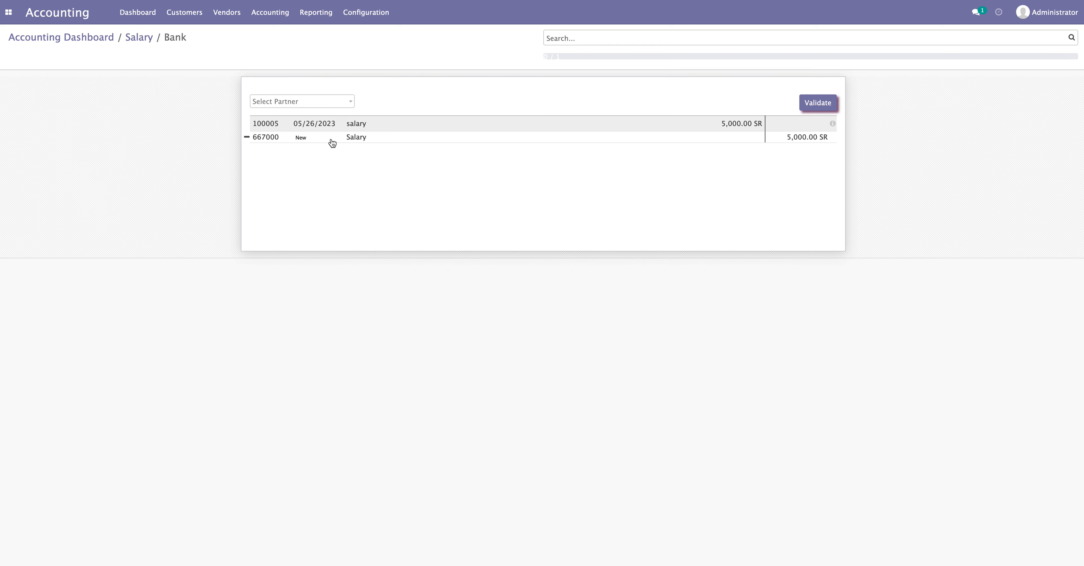
click(364, 16)
right_click(371, 113)
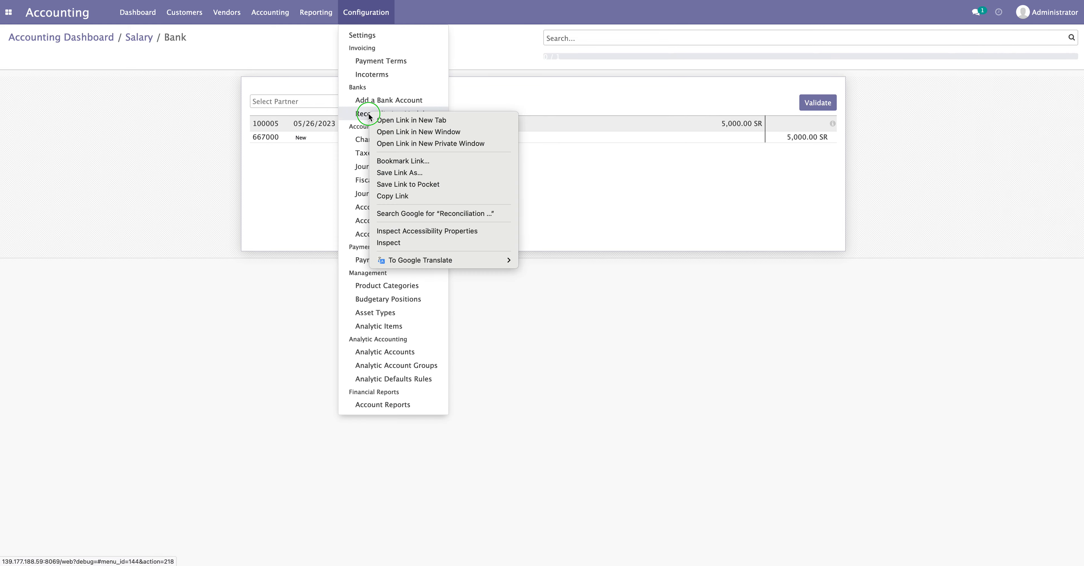
click(393, 118)
click(270, 13)
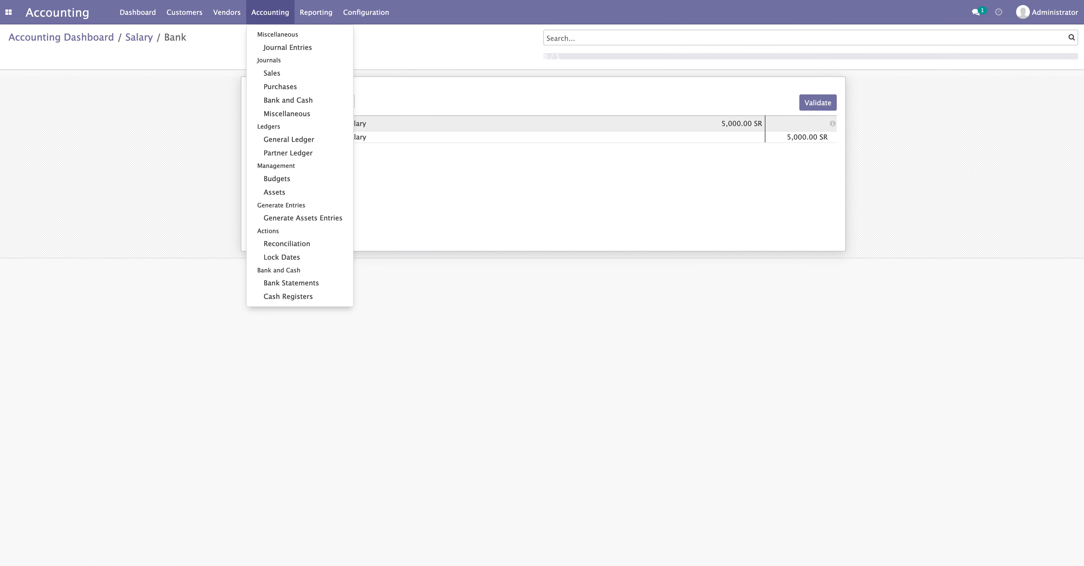
click(270, 112)
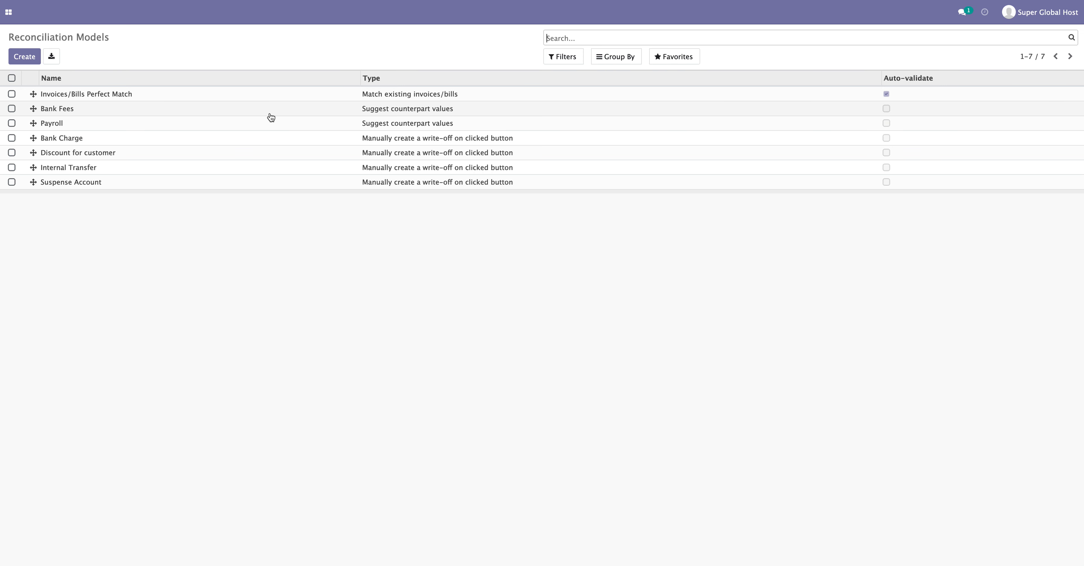
Review the Payroll model, then validate the 5,000.00 line against 667000 and return to Salary
click(73, 125)
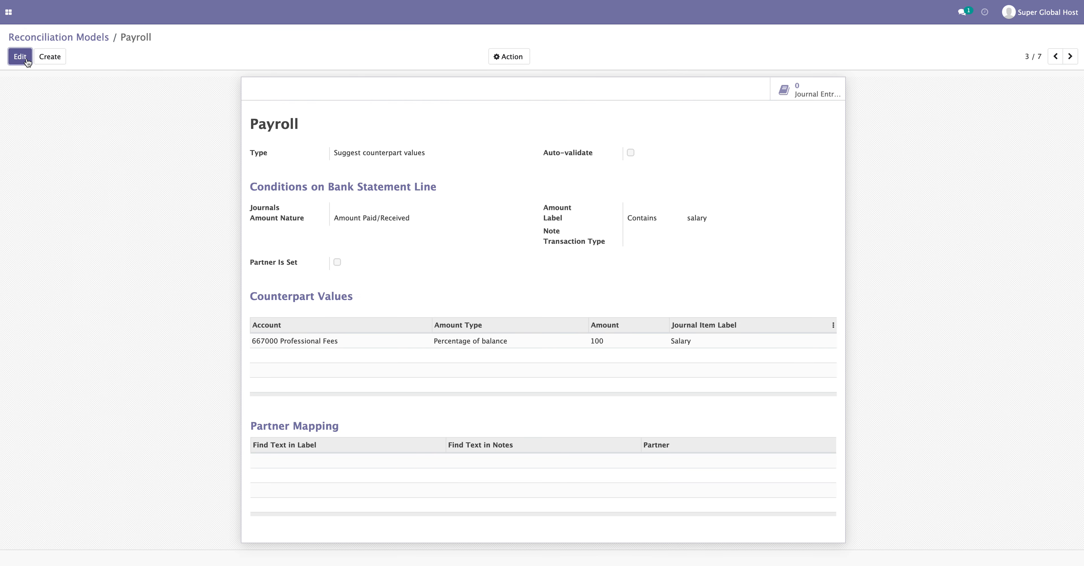
click(22, 58)
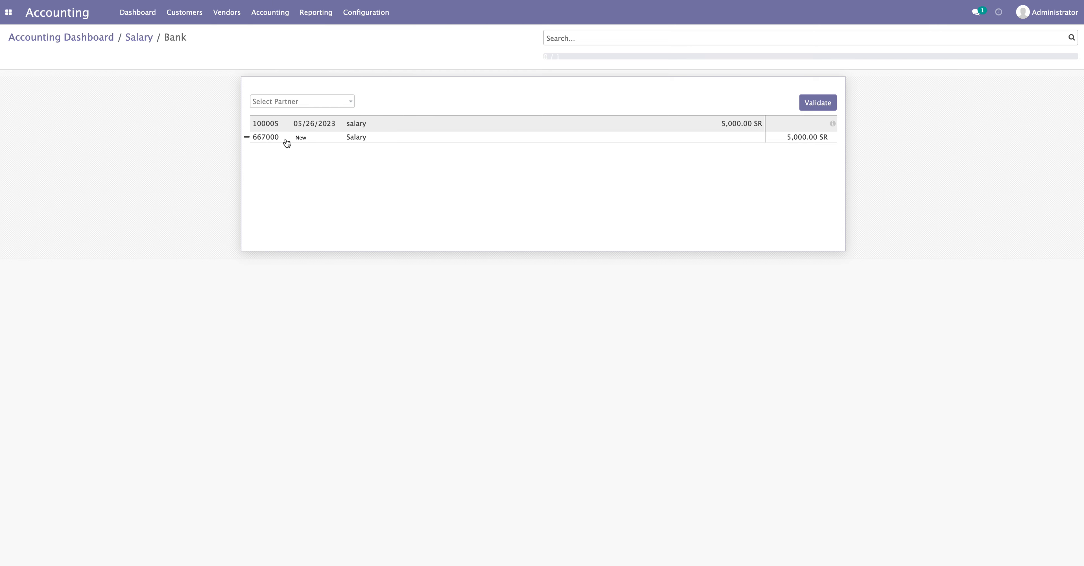
click(820, 104)
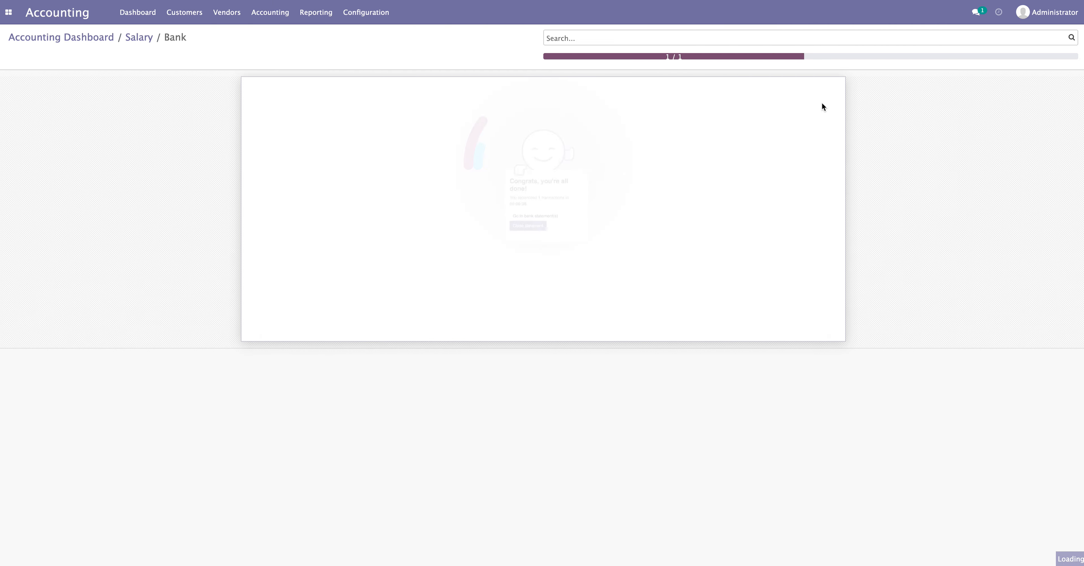
click(141, 40)
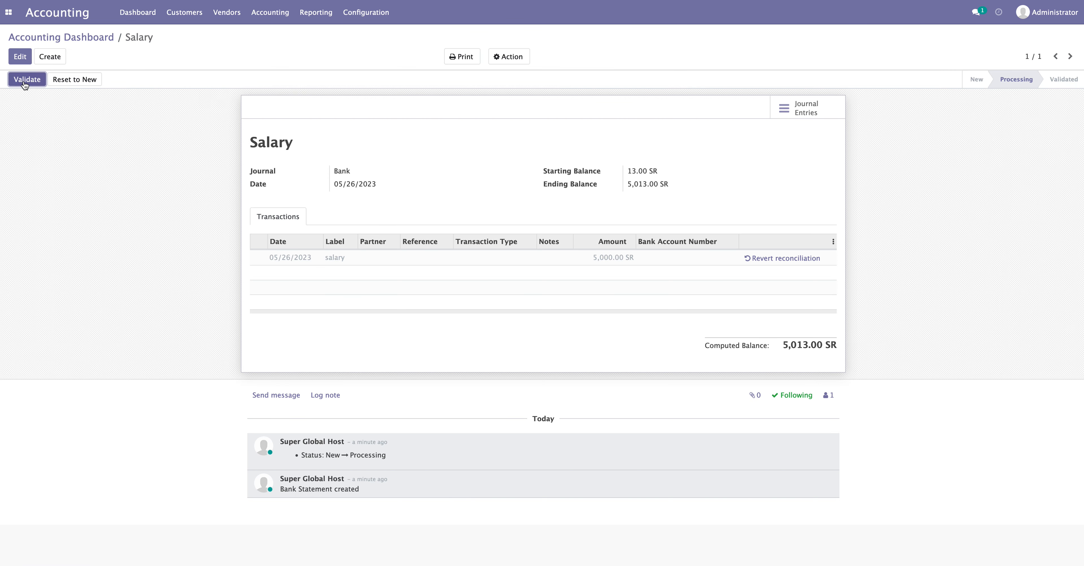
Validate the Salary statement, inspect journal entry BNK1/2023/05/0010, and go back to the dashboard
click(25, 82)
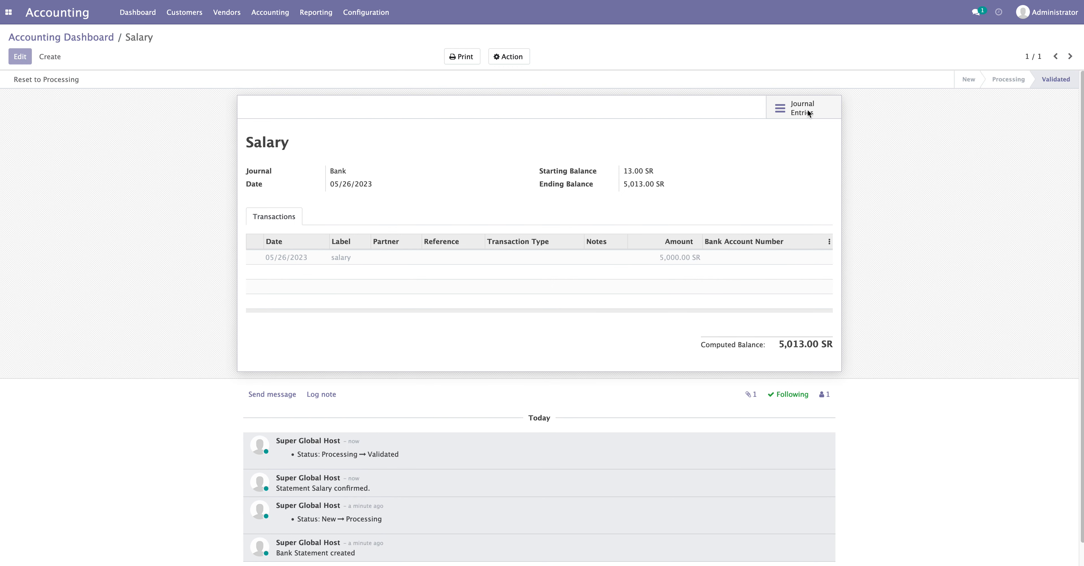
click(808, 111)
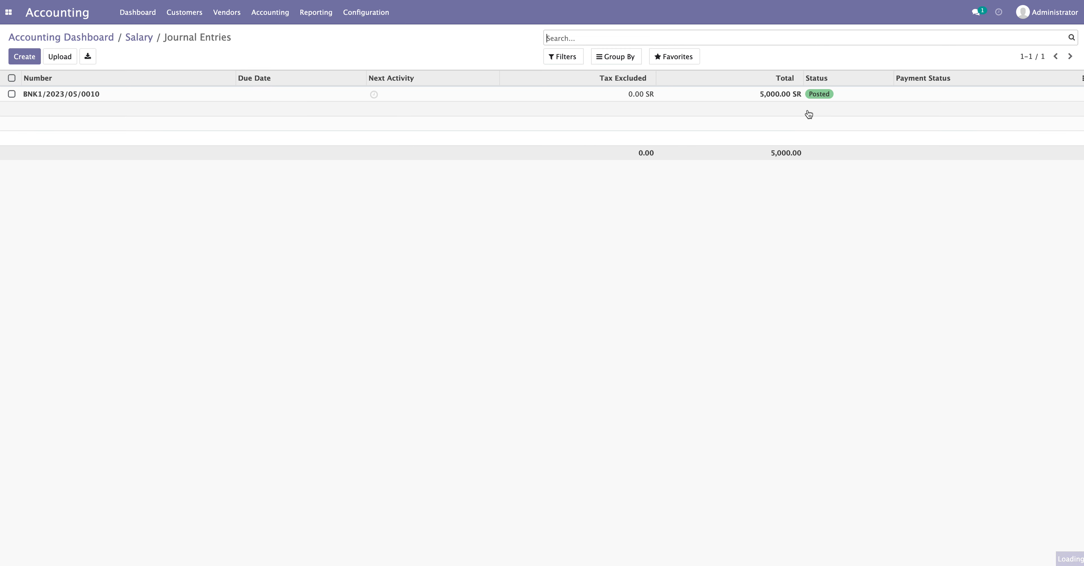
click(107, 98)
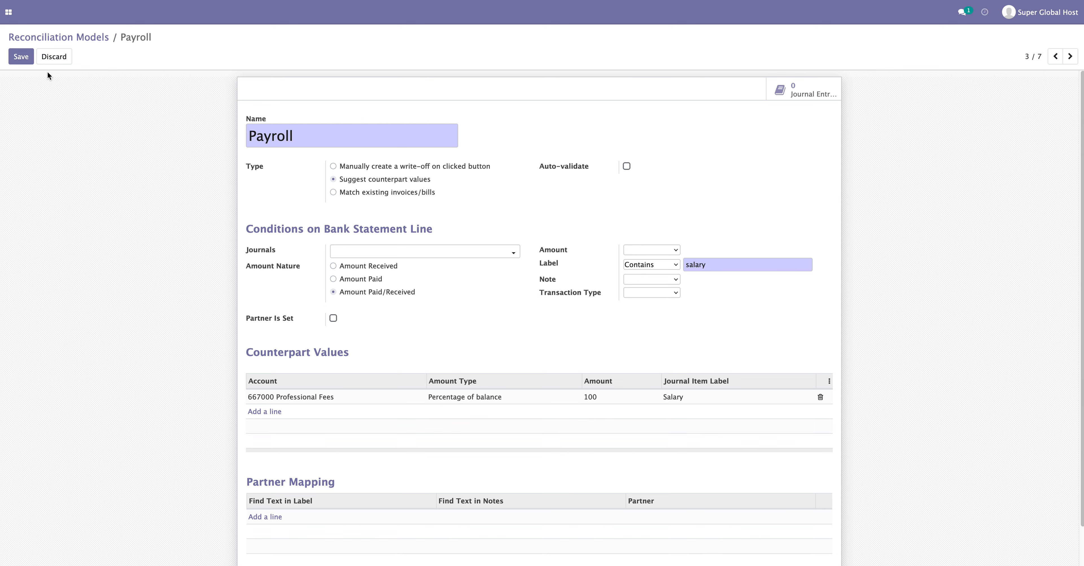
click(80, 37)
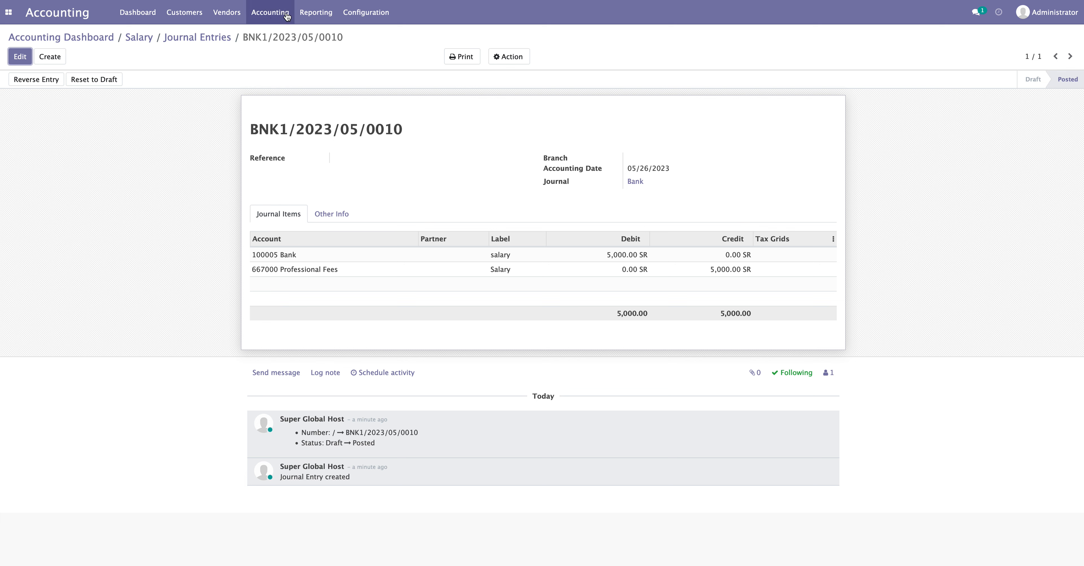
click(152, 17)
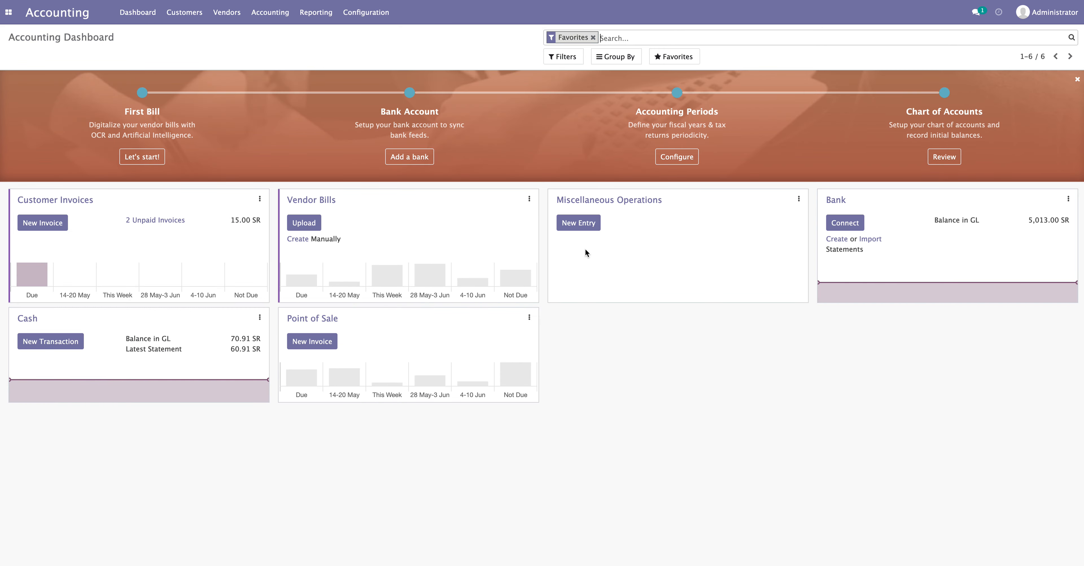
Create a new Bank journal statement with reference BNK/003
click(831, 243)
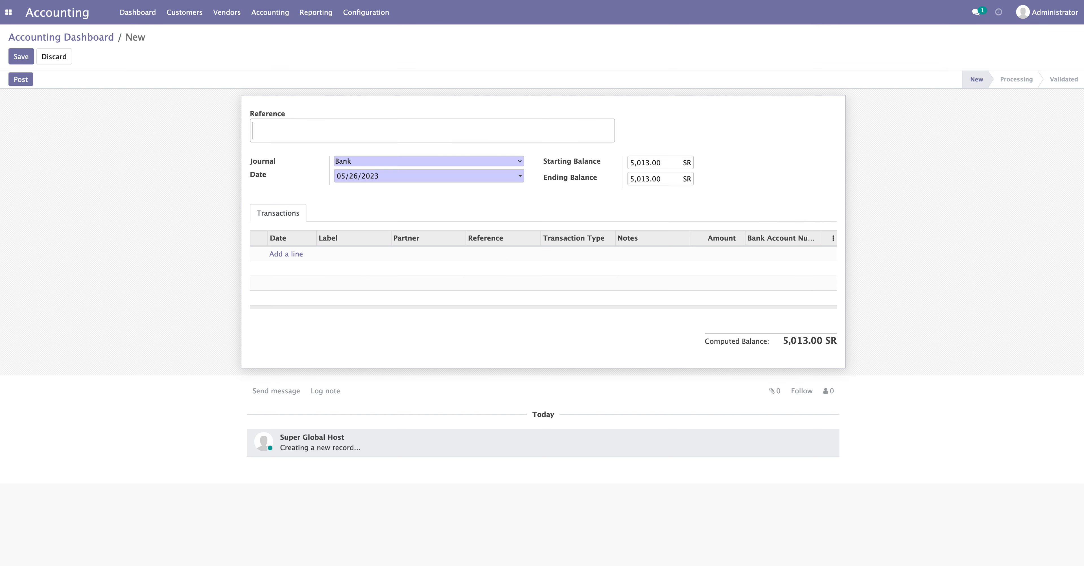
click(329, 128)
text(Ins)
key(BackSpace)
key(BackSpace)
text(BN)
key(BackSpace)
key(BackSpace)
text(003)
Add a transaction line labelled bnk/003 with an amount of 30.00
click(287, 254)
click(342, 254)
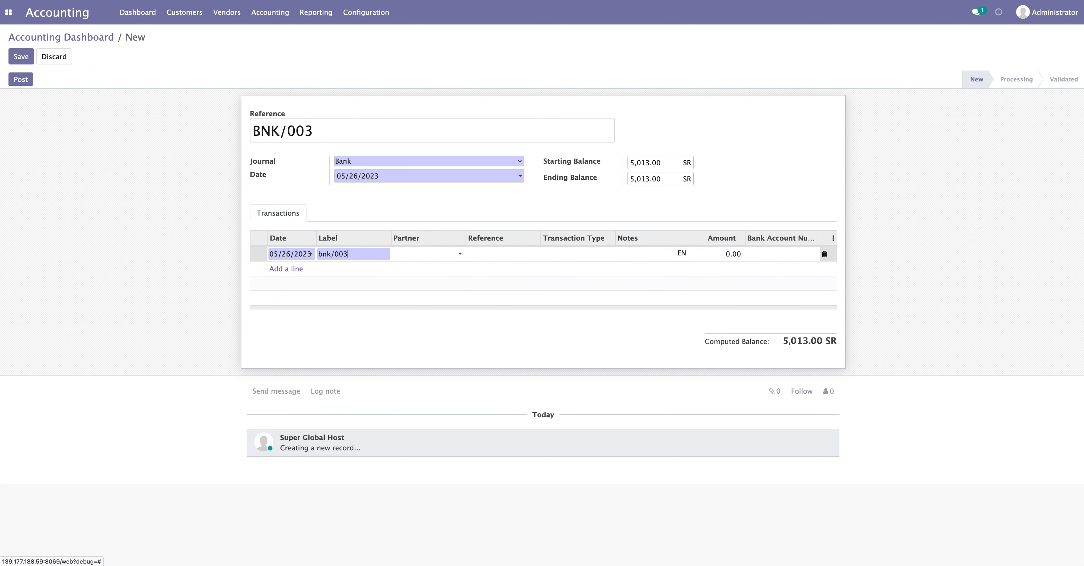
text(bnk/003)
click(733, 254)
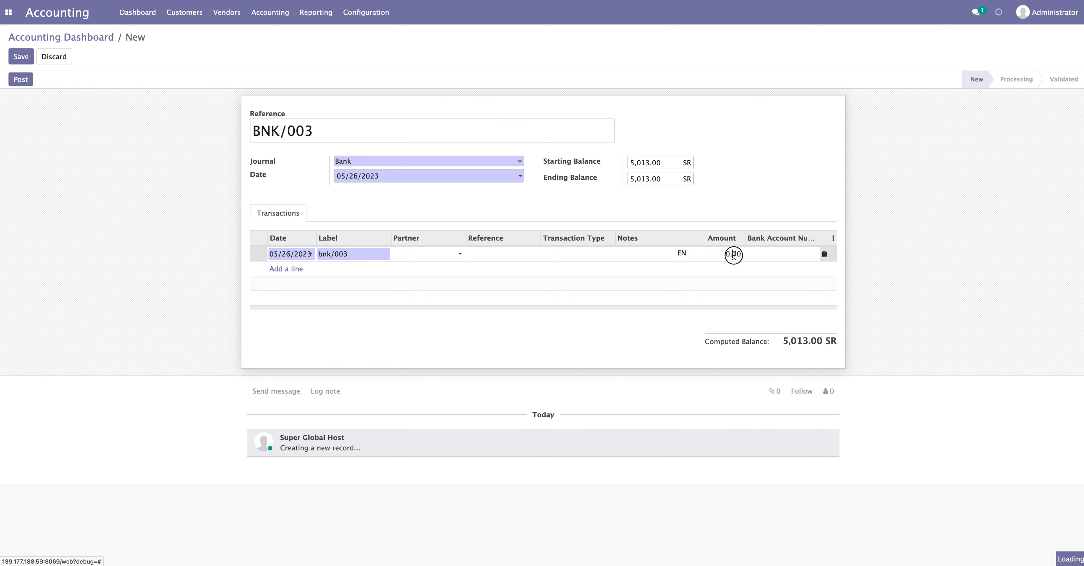
text(30)
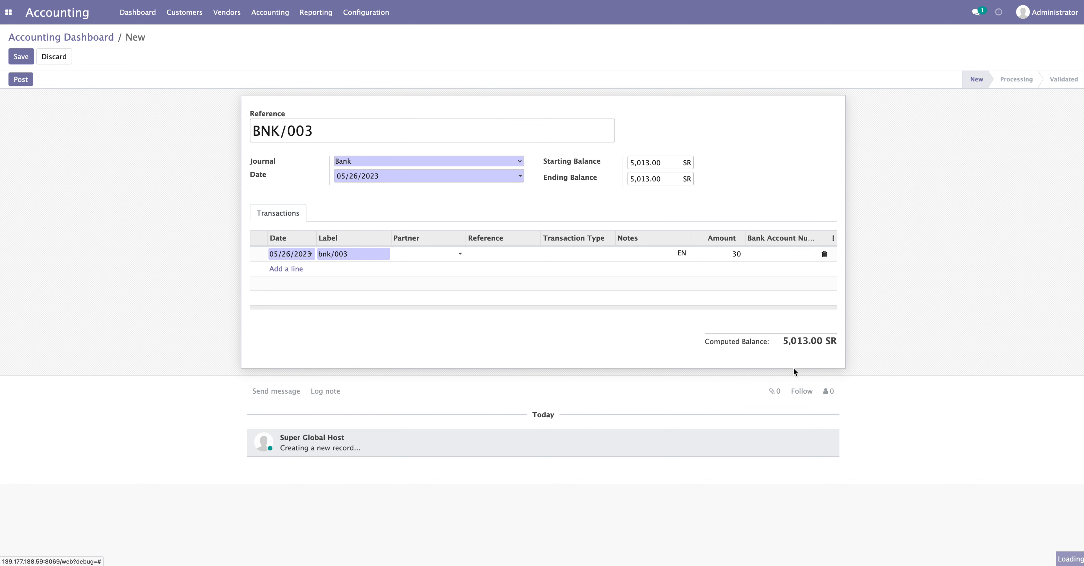
click(787, 342)
Set the ending balance to 5,043.00 and post the BNK/003 statement
drag(783, 341, 822, 341)
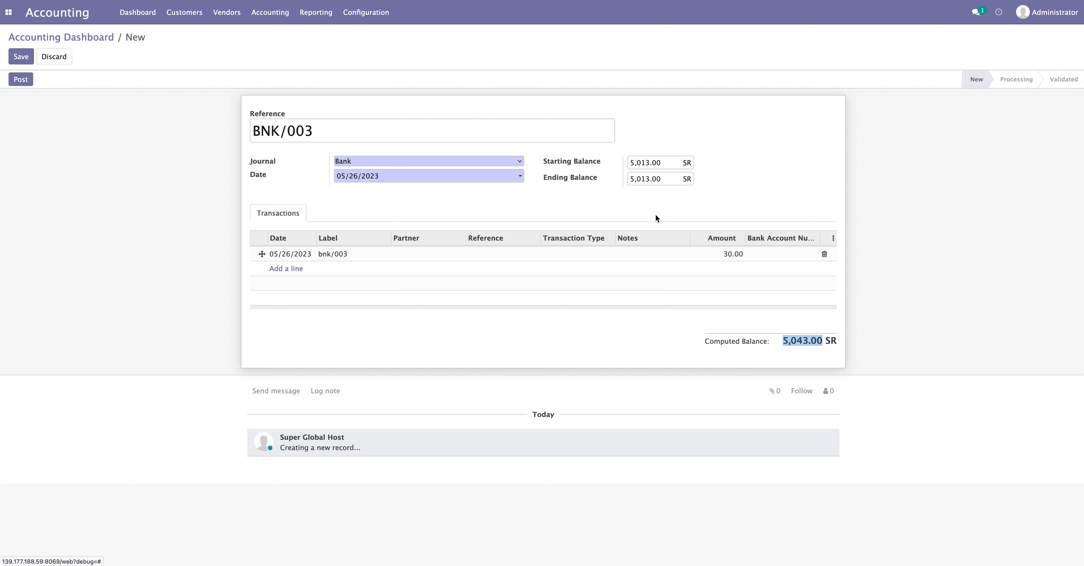
double_click(651, 178)
key(ctrl+v)
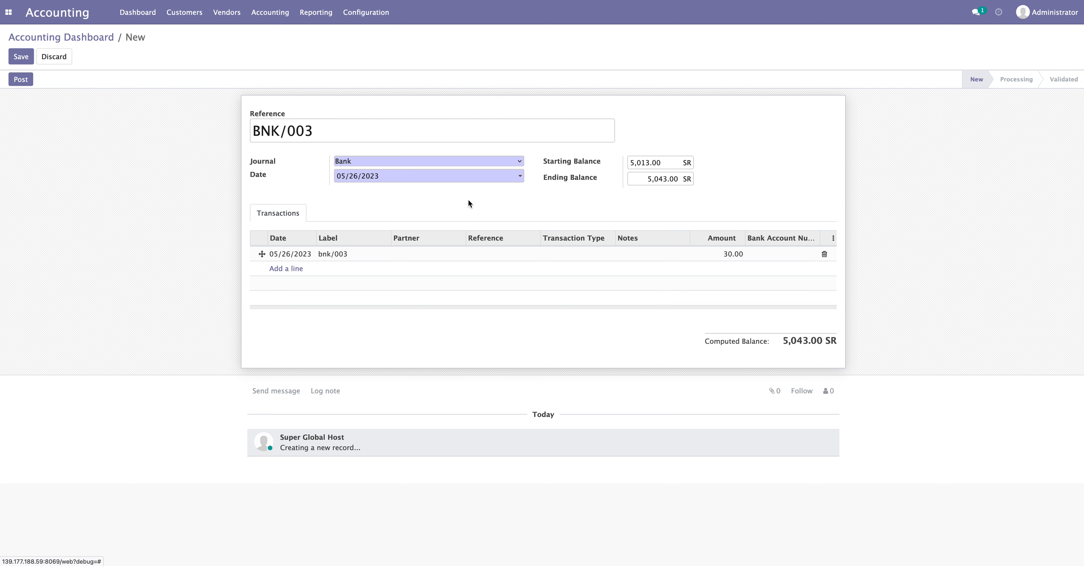
click(26, 78)
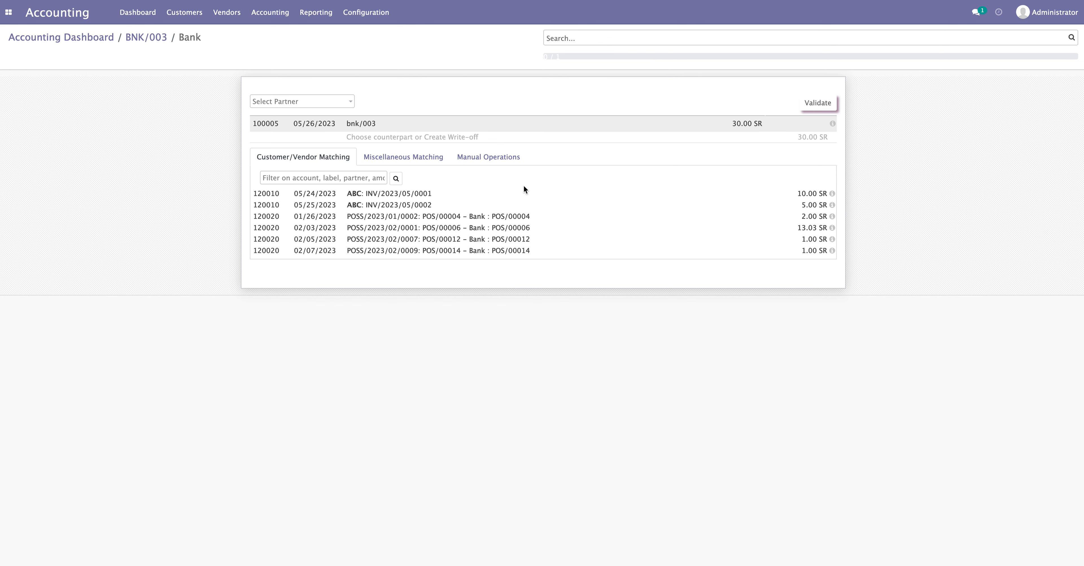
Reconcile the bnk/003 line manually against 180001 Liquidity Transfer
click(489, 159)
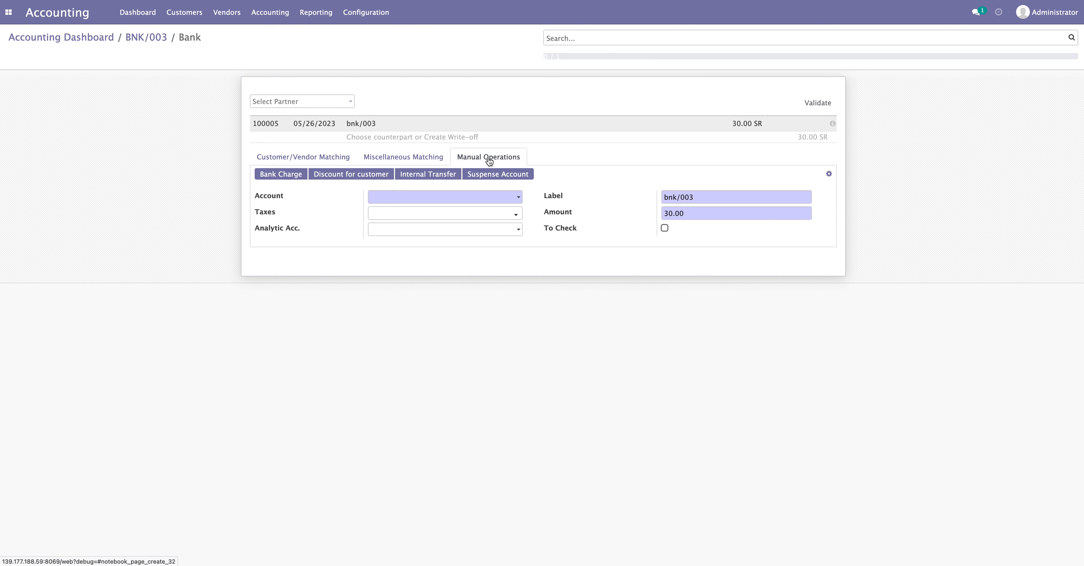
click(431, 178)
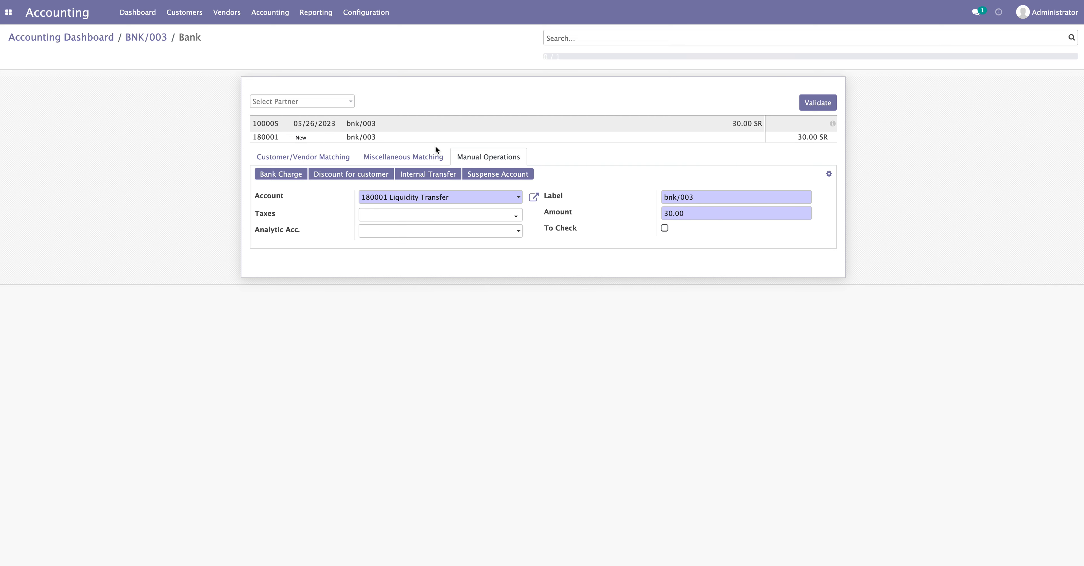
click(816, 104)
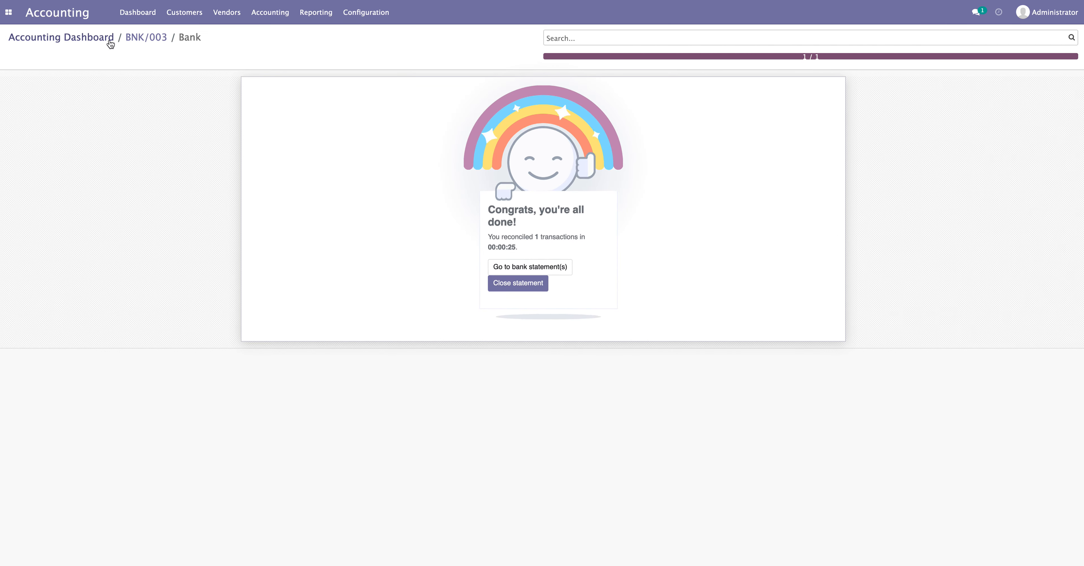
Validate the BNK/003 statement and return to the Accounting Dashboard
click(134, 38)
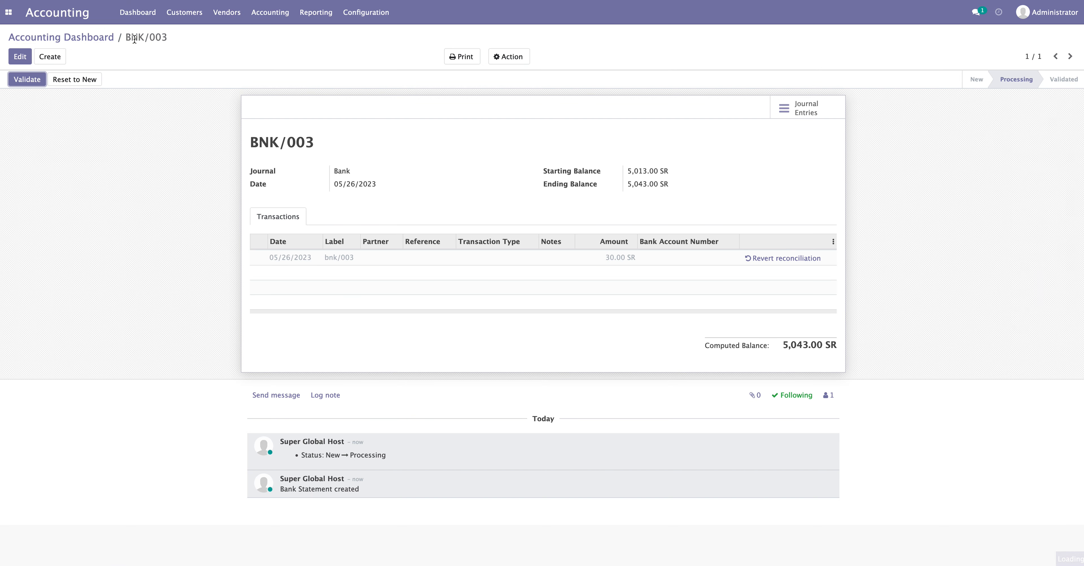
click(22, 82)
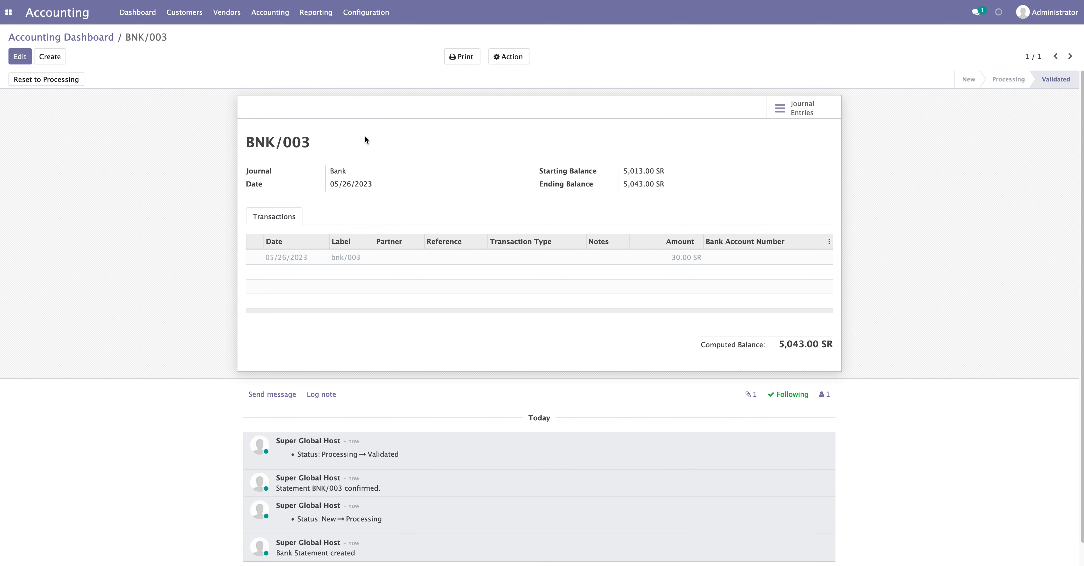
click(97, 39)
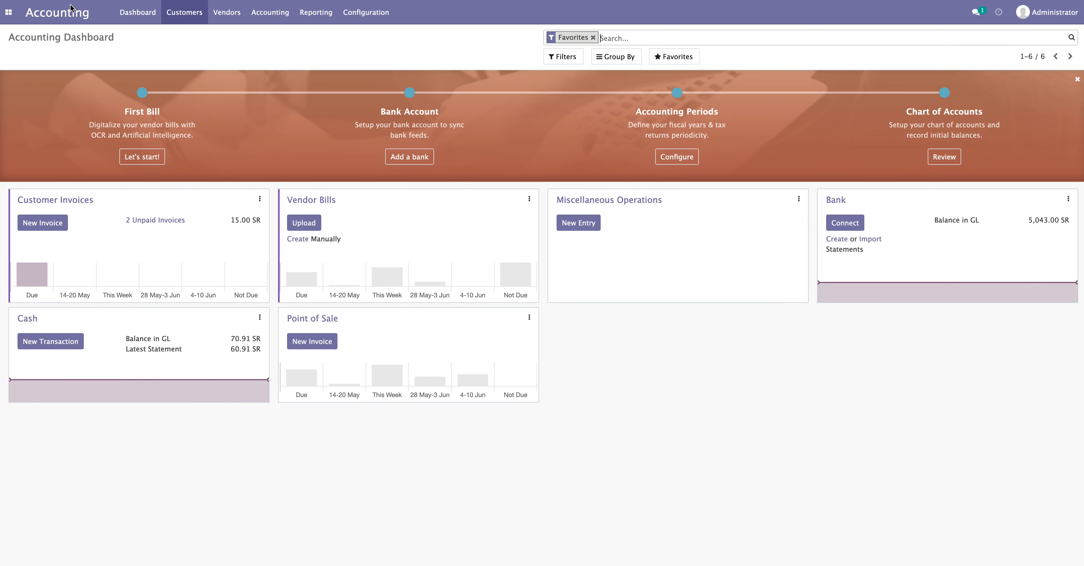
Open the Reconciliation Models list, glance at the Trial Balance options, and reopen the Reporting menu
click(366, 12)
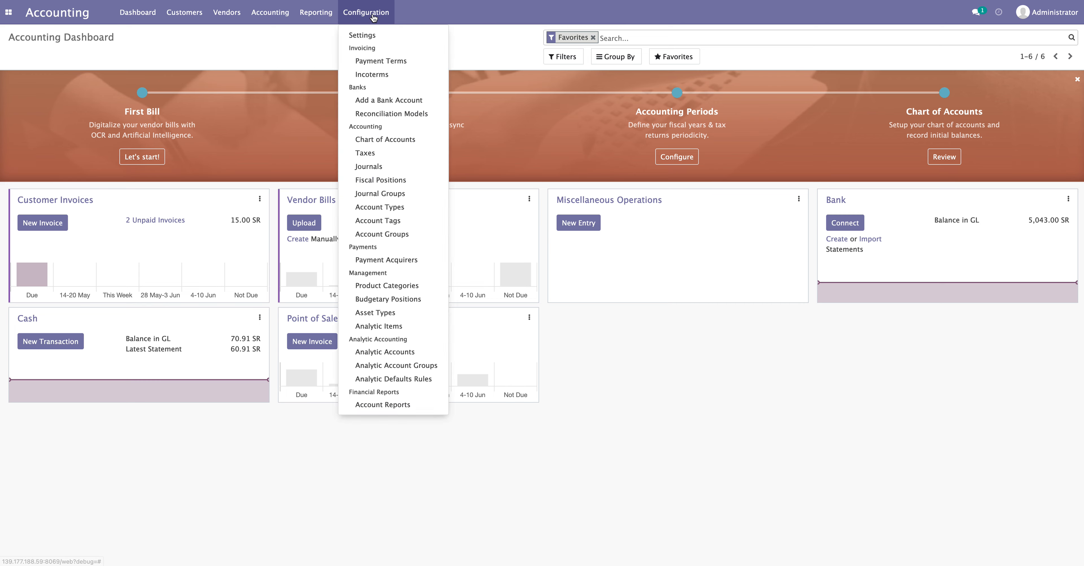
click(387, 115)
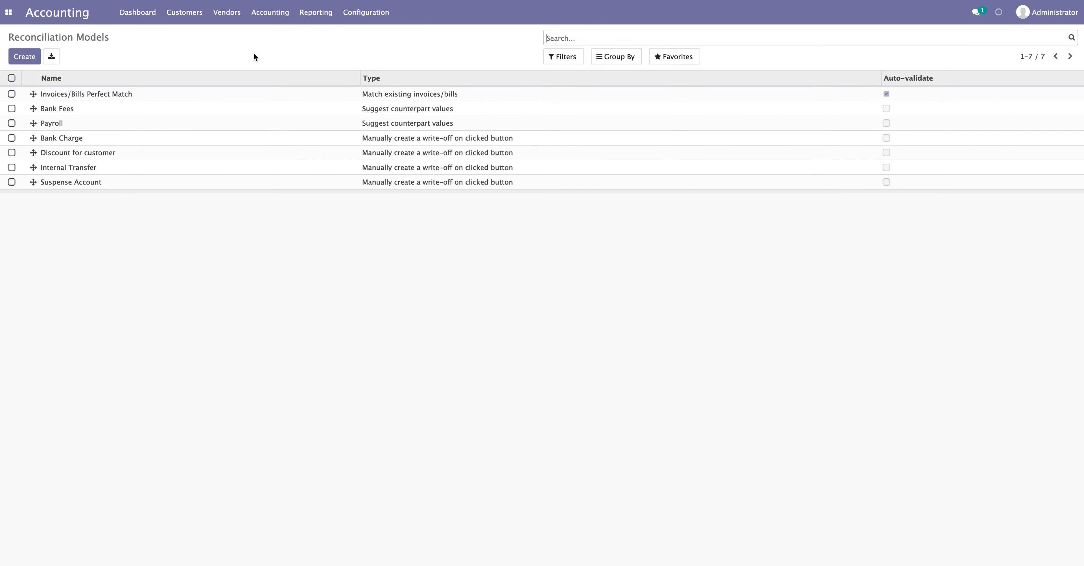
click(319, 15)
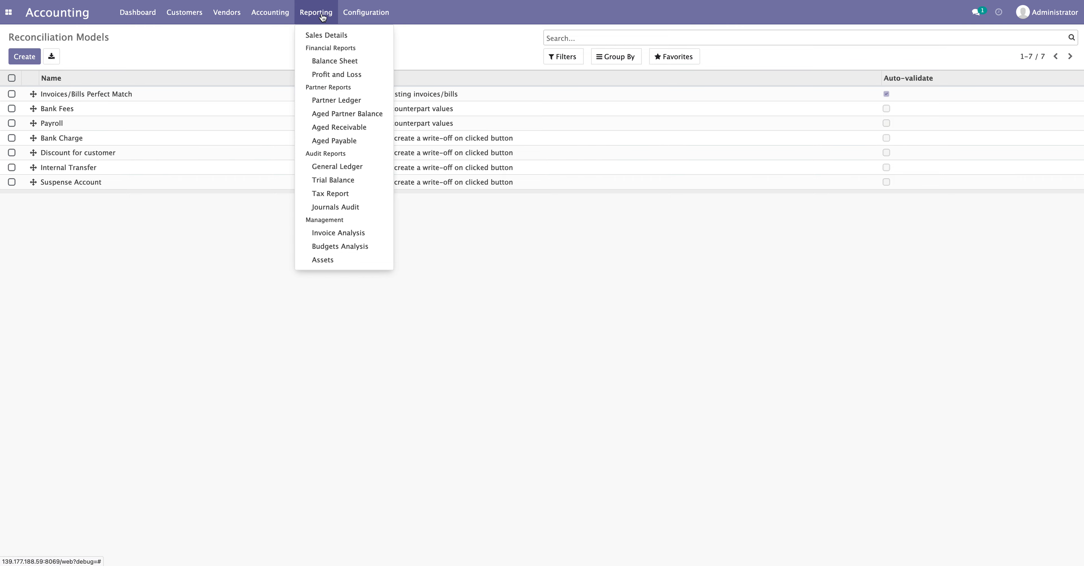
click(327, 182)
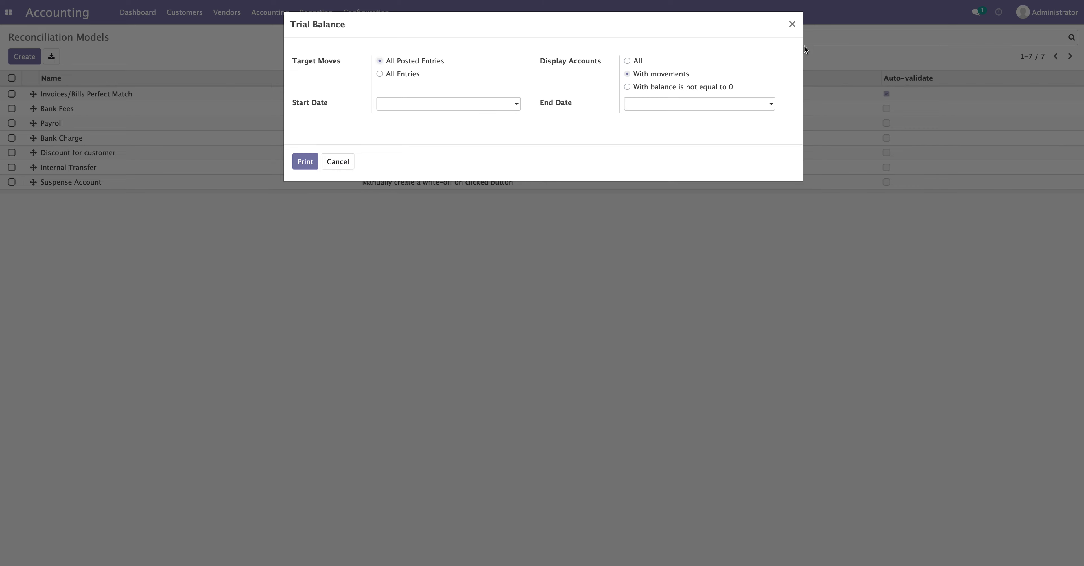
click(792, 24)
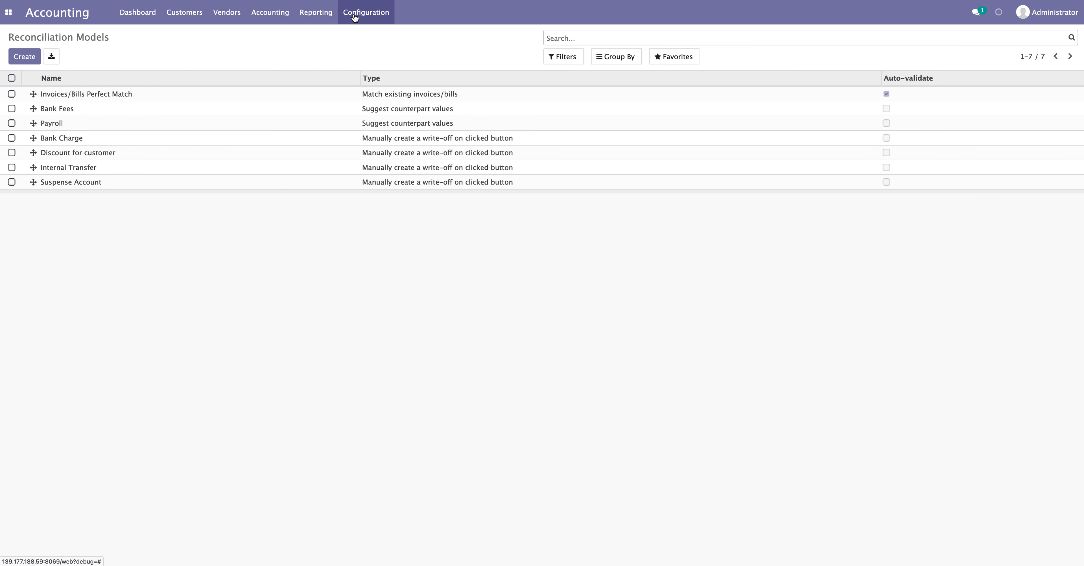
click(319, 16)
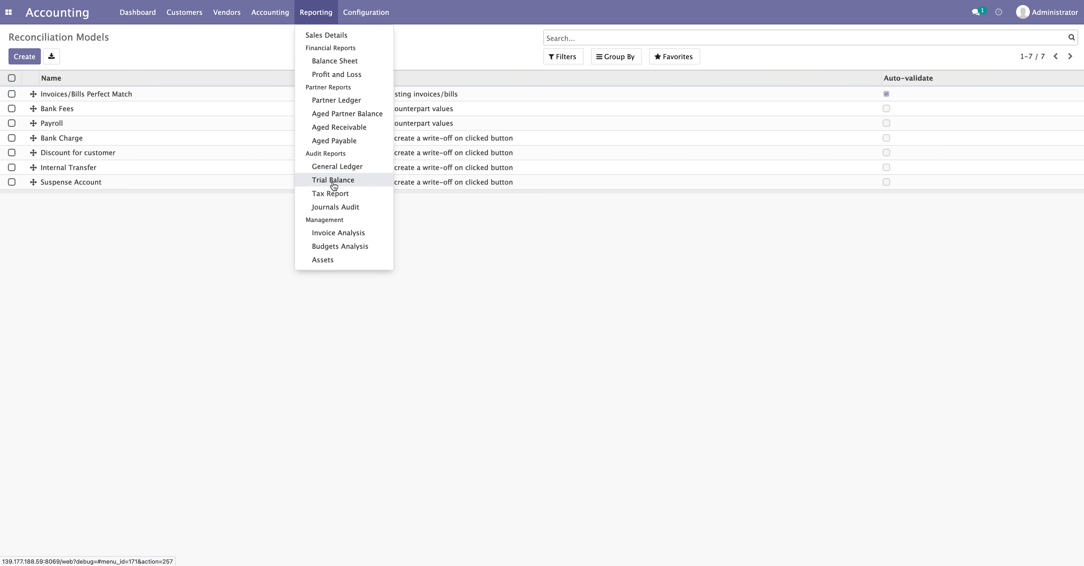
Generate the General Ledger PDF with all accounts, dated 05/01/2023 to 05/31/2023
click(337, 168)
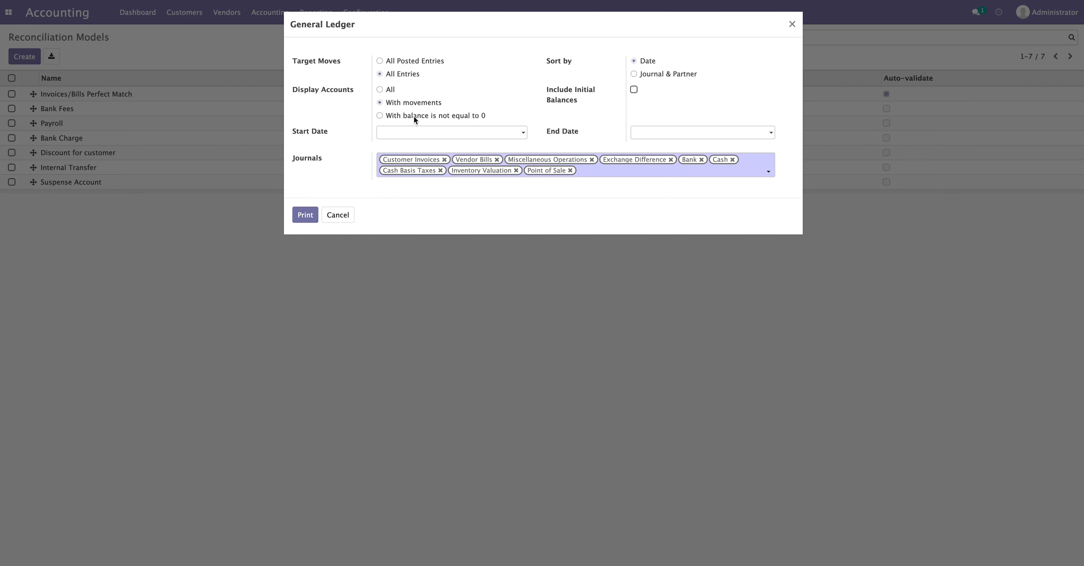
click(388, 90)
click(395, 139)
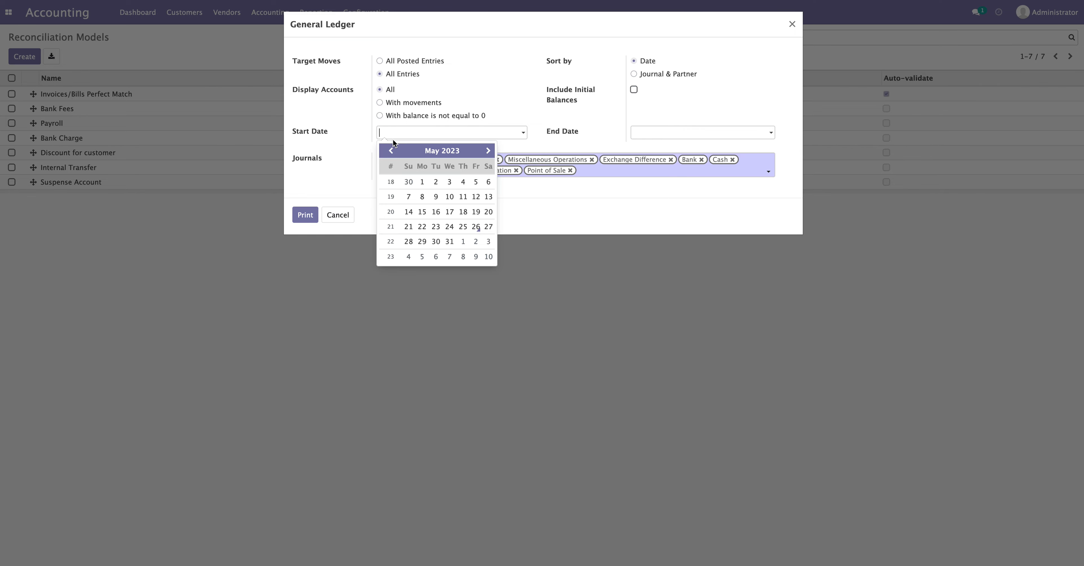
click(418, 182)
click(658, 130)
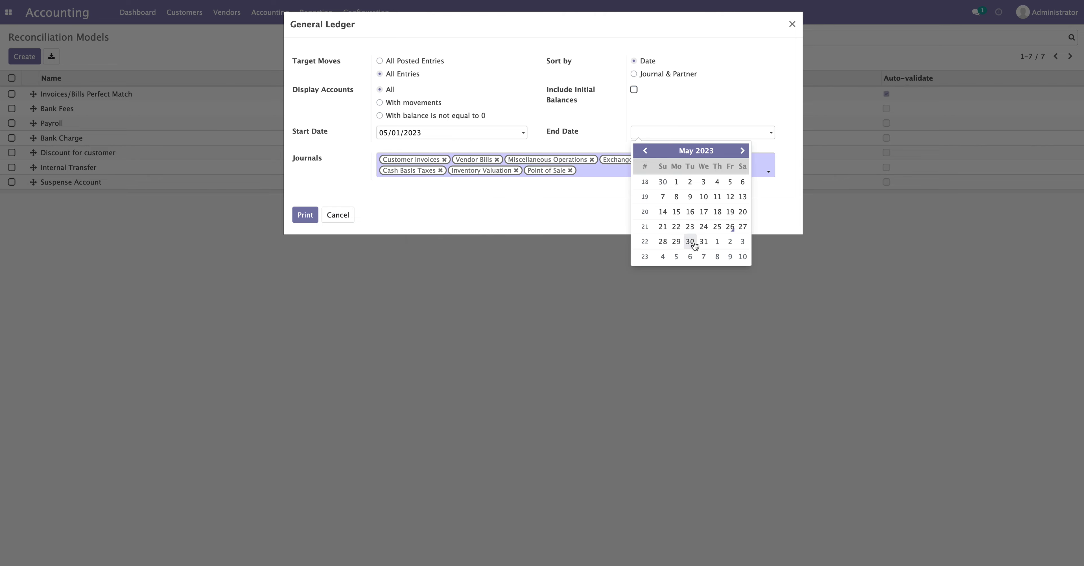
click(704, 242)
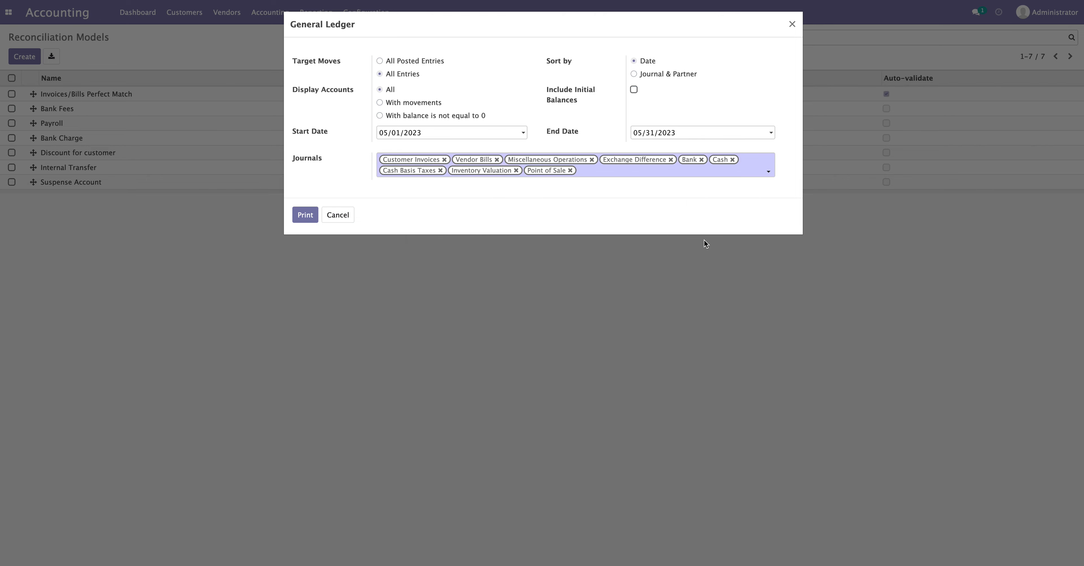
click(305, 216)
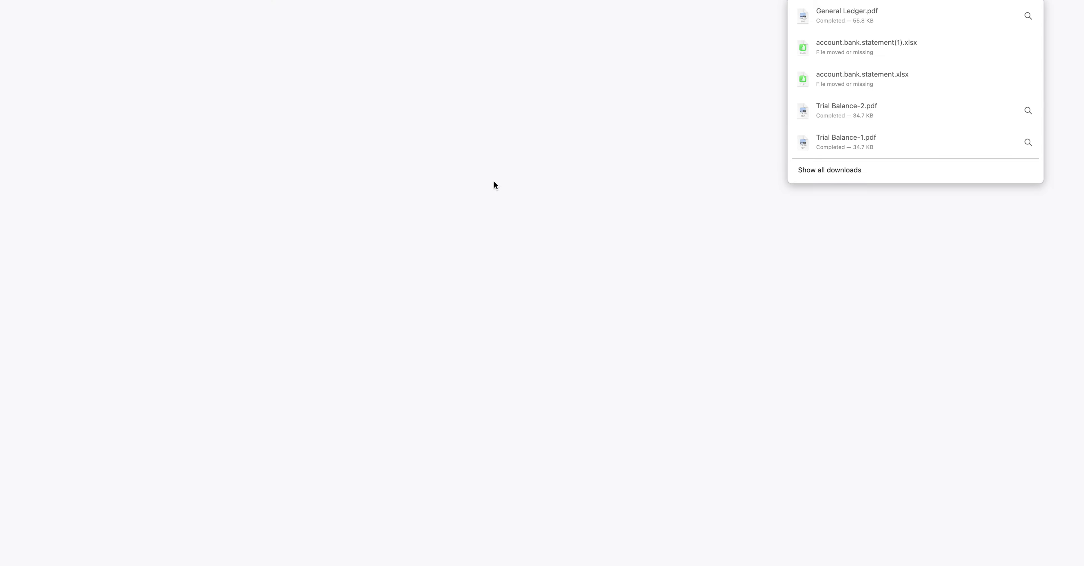
Open the General Ledger PDF and highlight the title and accounts 100001 to 100004
click(1028, 306)
scroll(570, 312, down, 5)
scroll(570, 312, up, 5)
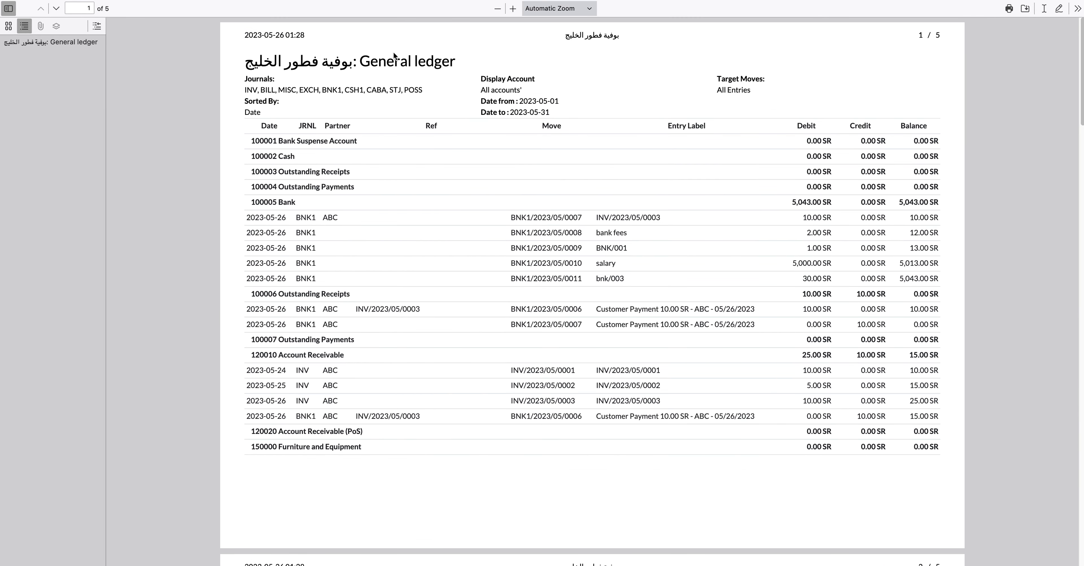
drag(354, 60, 501, 63)
click(505, 162)
drag(252, 145, 350, 173)
drag(788, 196, 933, 189)
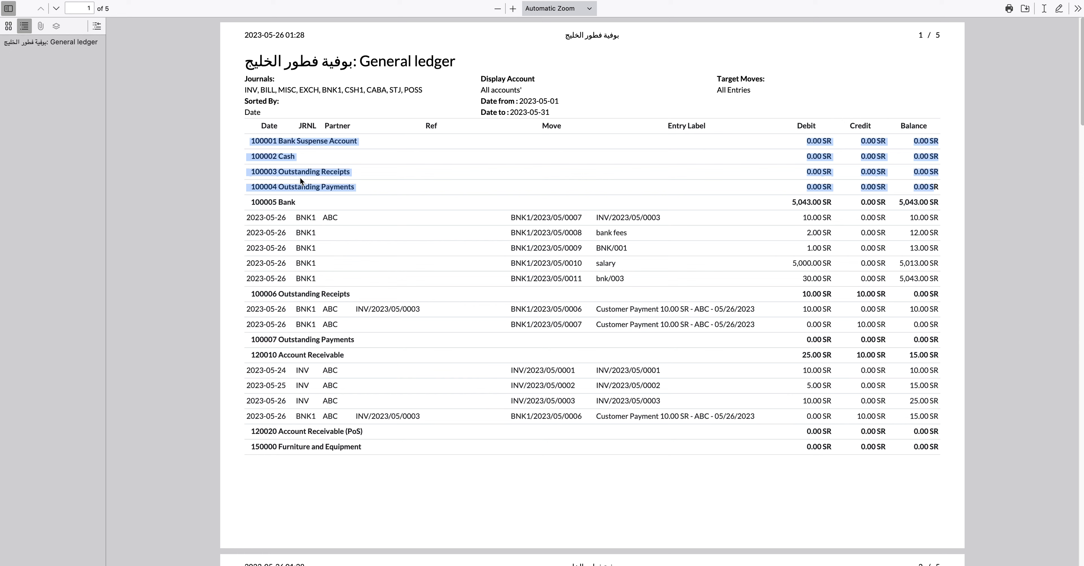
click(316, 172)
Highlight the Bank Suspense Account and 100003 Outstanding Receipts rows
drag(352, 174, 238, 172)
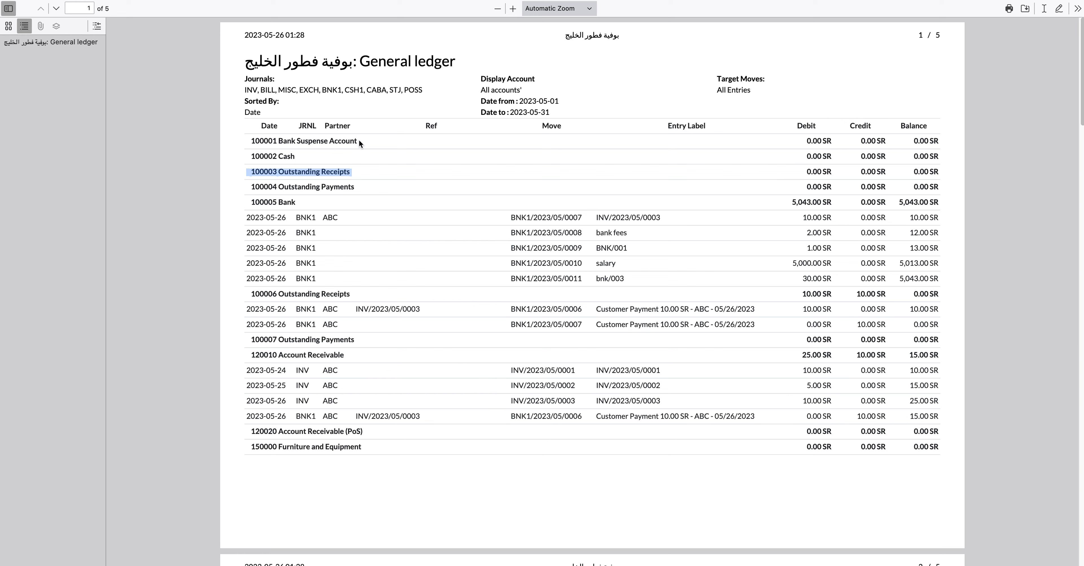
mouse_move(360, 141)
mouse_down()
mouse_move(288, 141)
mouse_move(360, 143)
mouse_up()
click(298, 143)
click(277, 143)
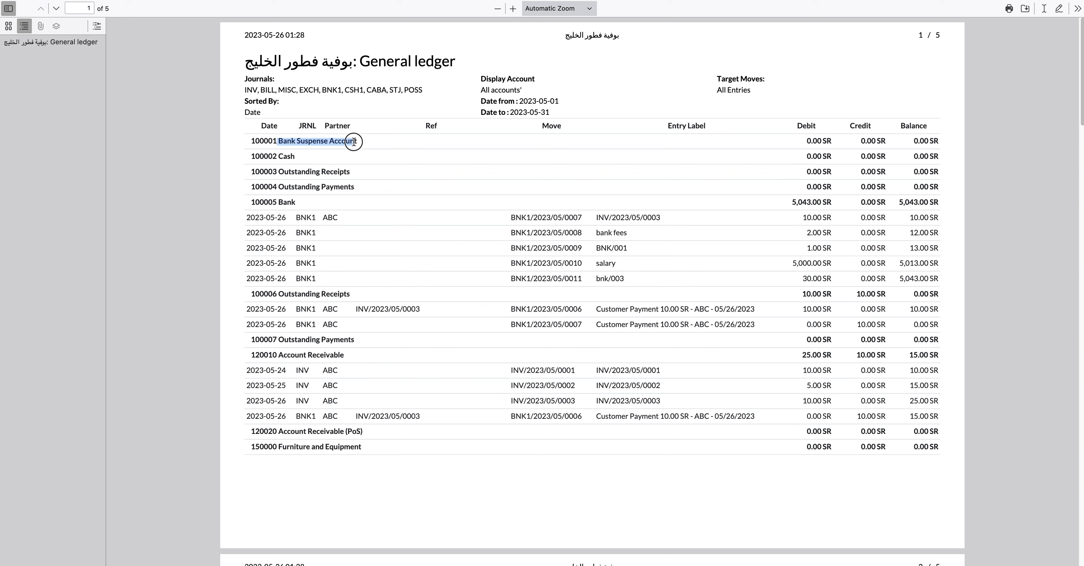
click(365, 147)
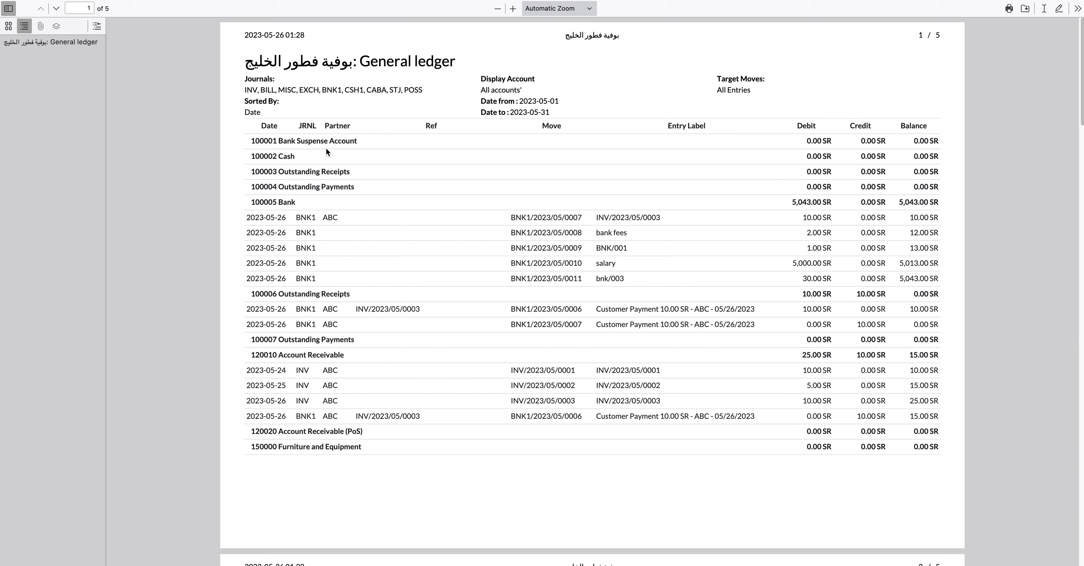
drag(291, 142, 356, 146)
click(348, 144)
drag(279, 173, 357, 174)
click(357, 173)
click(280, 171)
mouse_move(280, 171)
mouse_down()
mouse_move(353, 172)
mouse_move(278, 172)
mouse_up()
click(354, 172)
click(321, 172)
drag(354, 170, 290, 170)
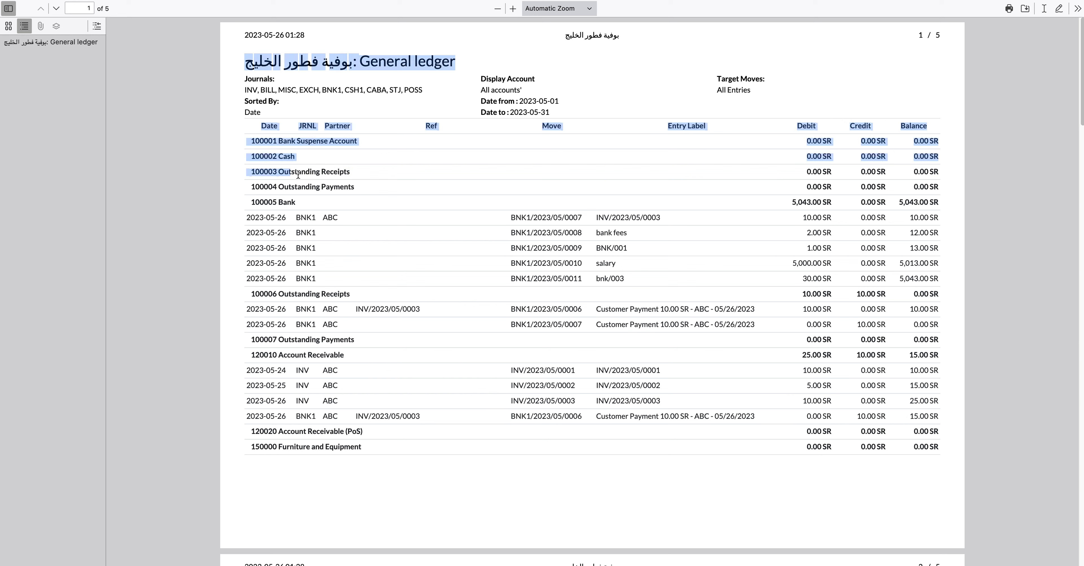
click(302, 175)
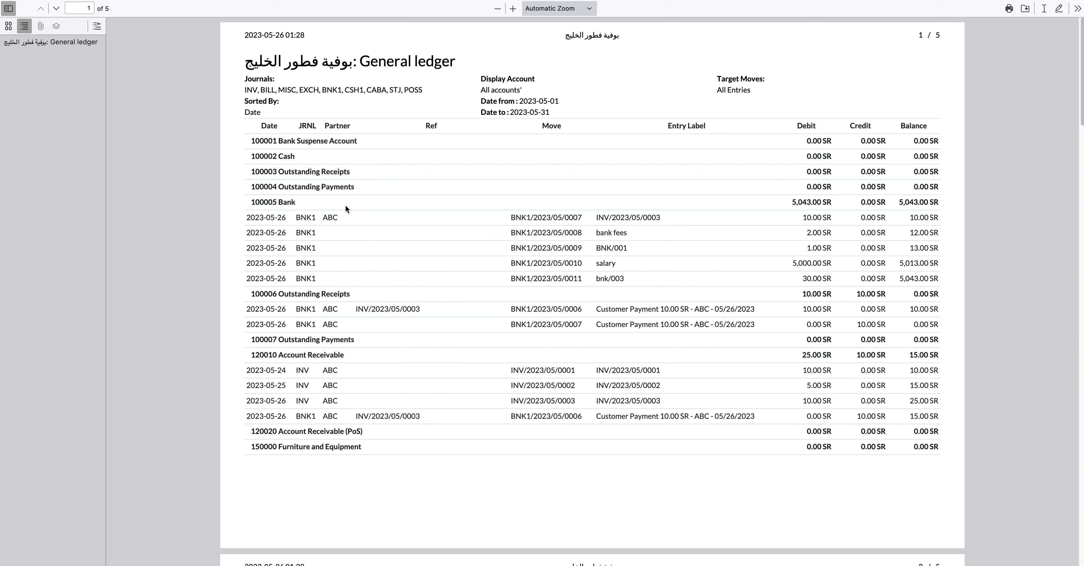
Highlight the 100005 Bank row and its 5,043.00 SR debit total
mouse_move(298, 200)
mouse_down()
mouse_move(266, 198)
mouse_move(295, 198)
mouse_up()
click(297, 161)
drag(301, 207, 259, 200)
click(298, 208)
drag(792, 203, 833, 204)
click(821, 206)
drag(295, 201, 253, 200)
click(325, 205)
Review the 170000 and 180001 Liquidity Transfer rows on page 2, then return to Odoo
scroll(414, 316, down, 10)
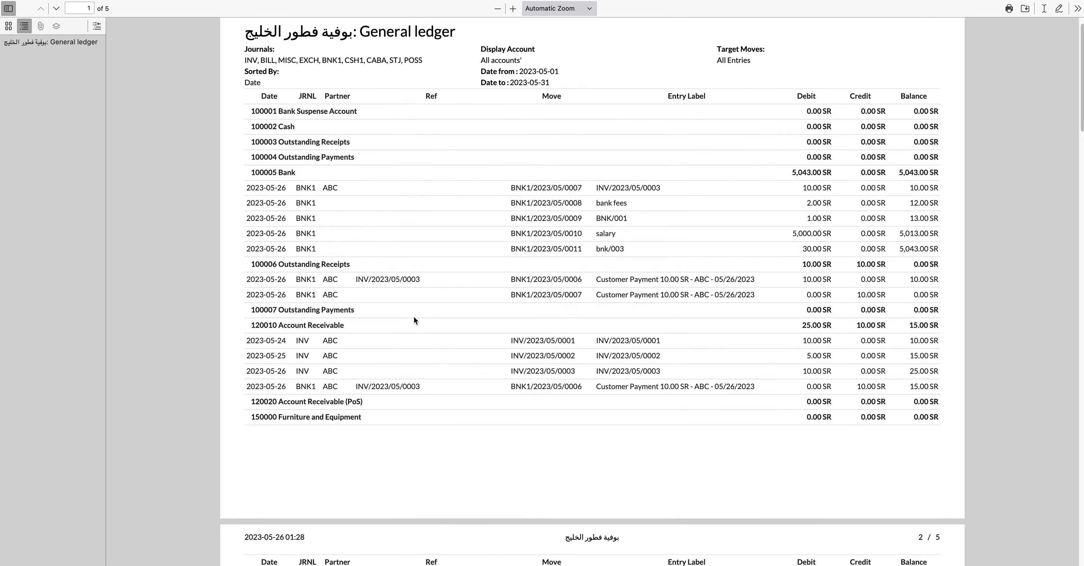
scroll(415, 319, up, 10)
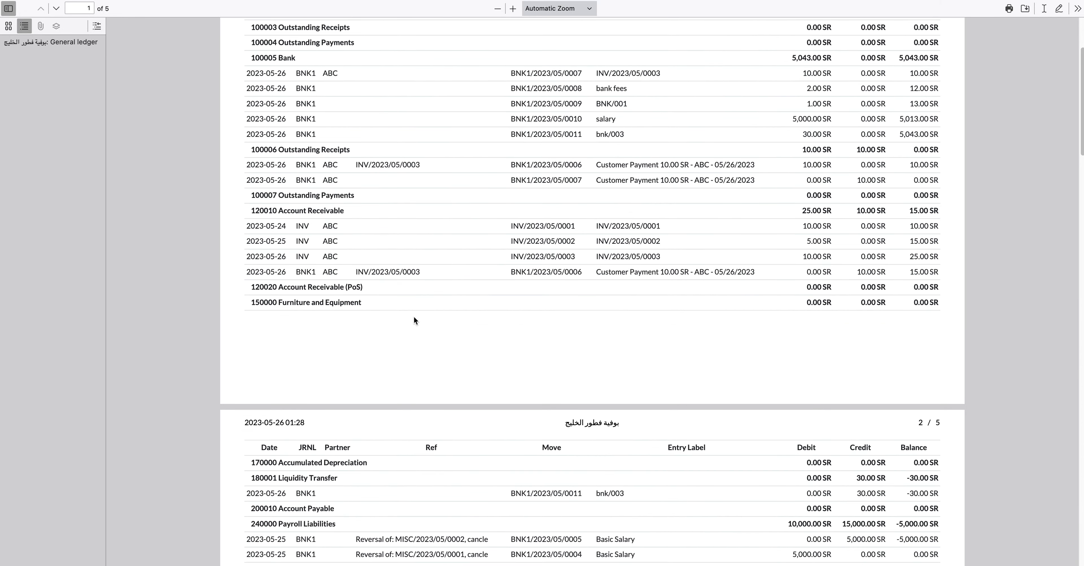
scroll(415, 318, down, 14)
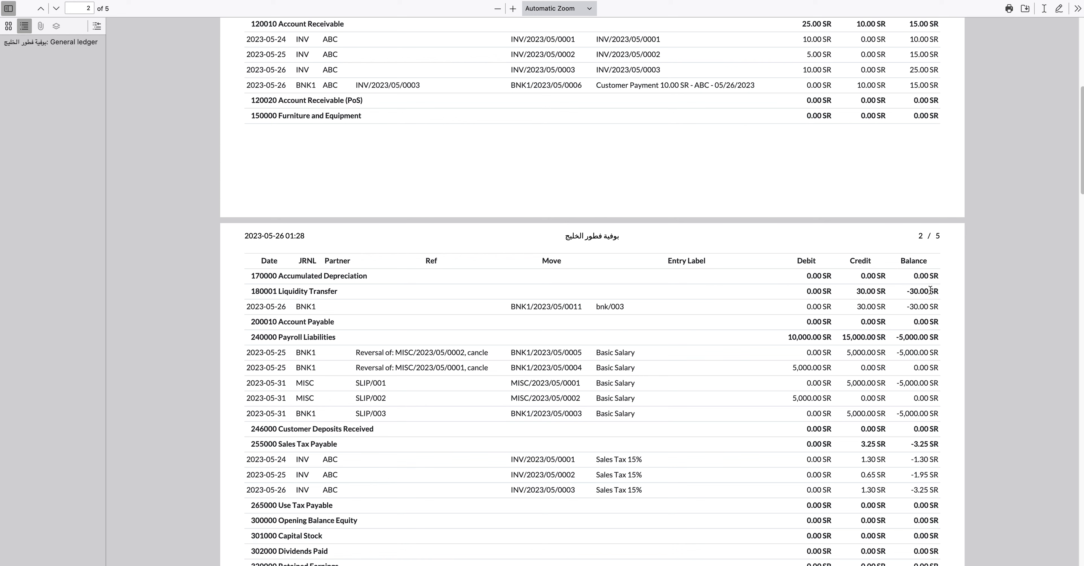
drag(864, 291, 283, 288)
click(319, 289)
click(375, 303)
scroll(880, 327, up, 8)
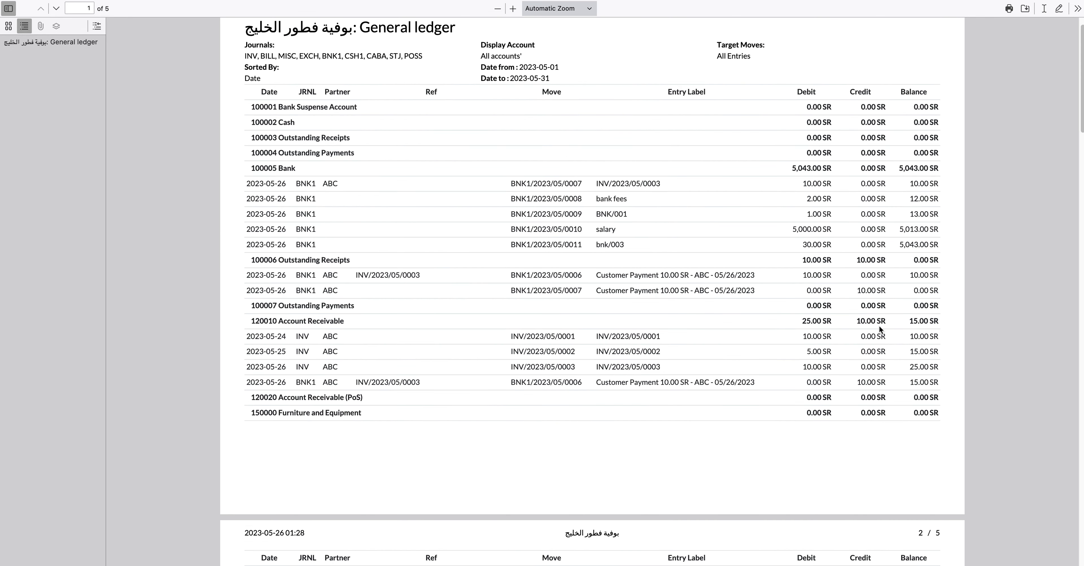
click(271, 0)
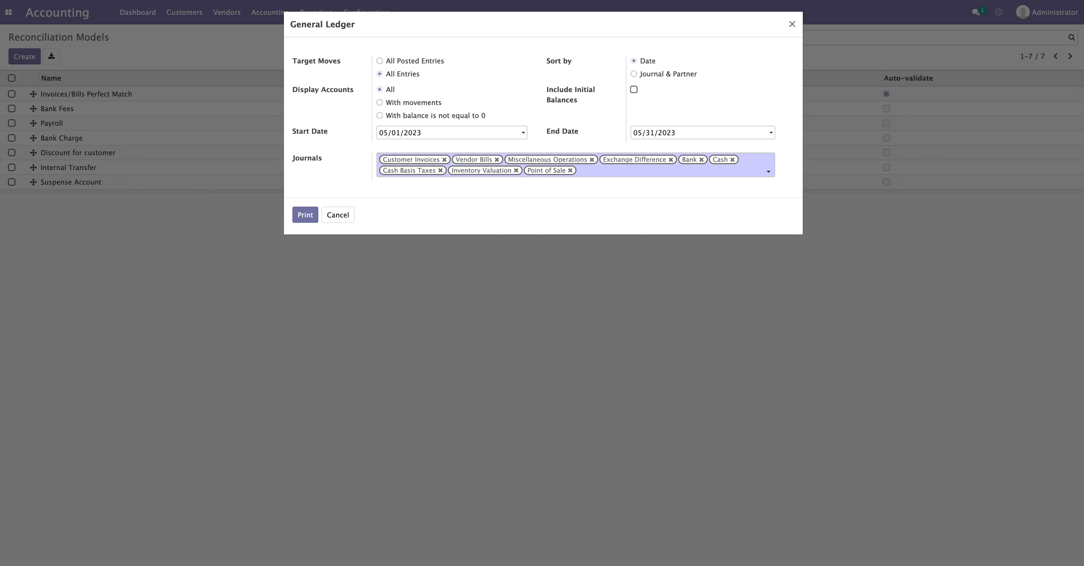
Start a new vendor bill and create the new vendor DFG for it
click(792, 25)
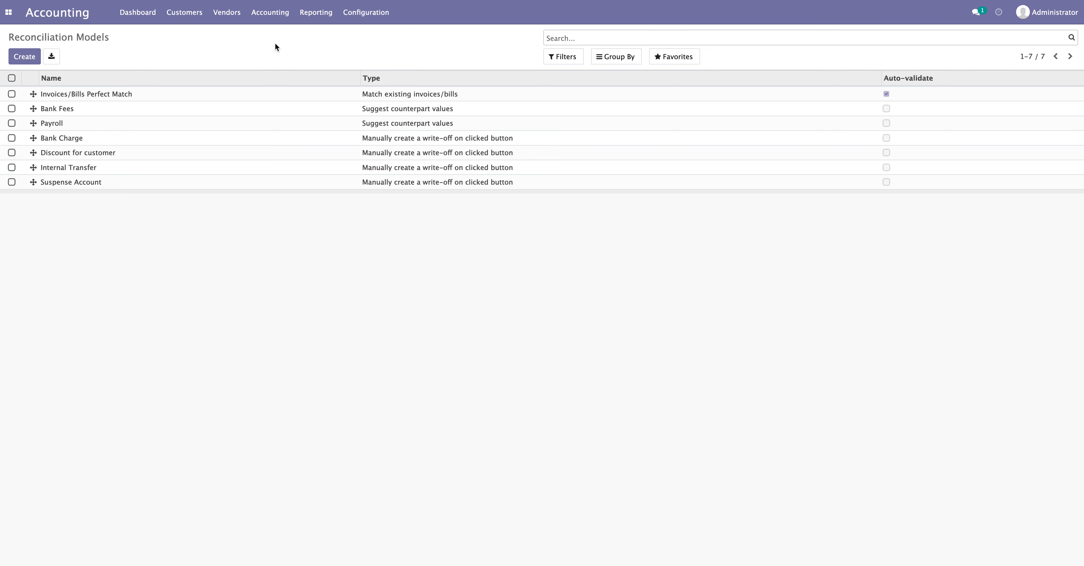
click(226, 13)
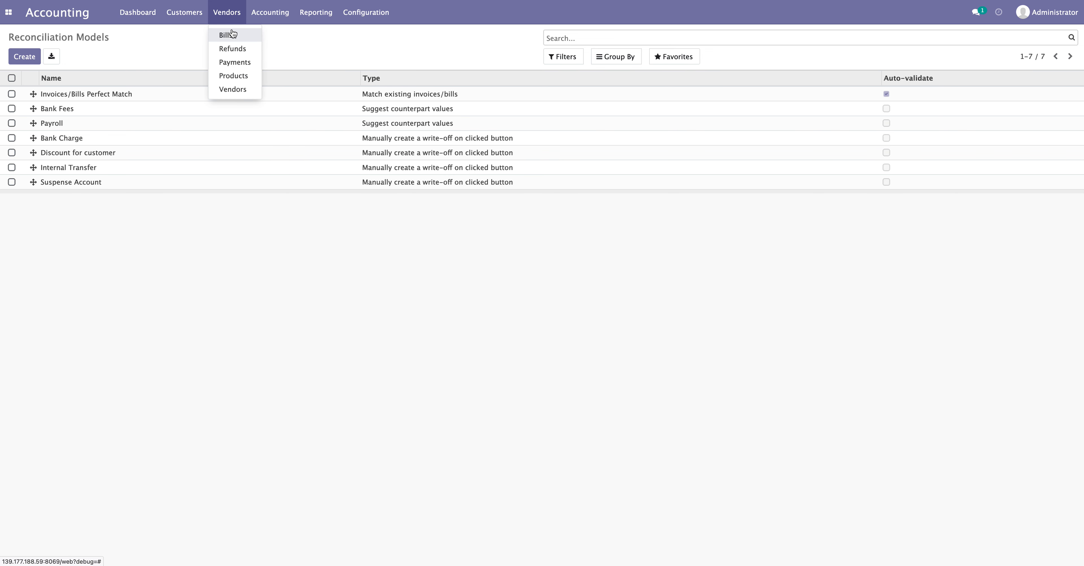
click(231, 36)
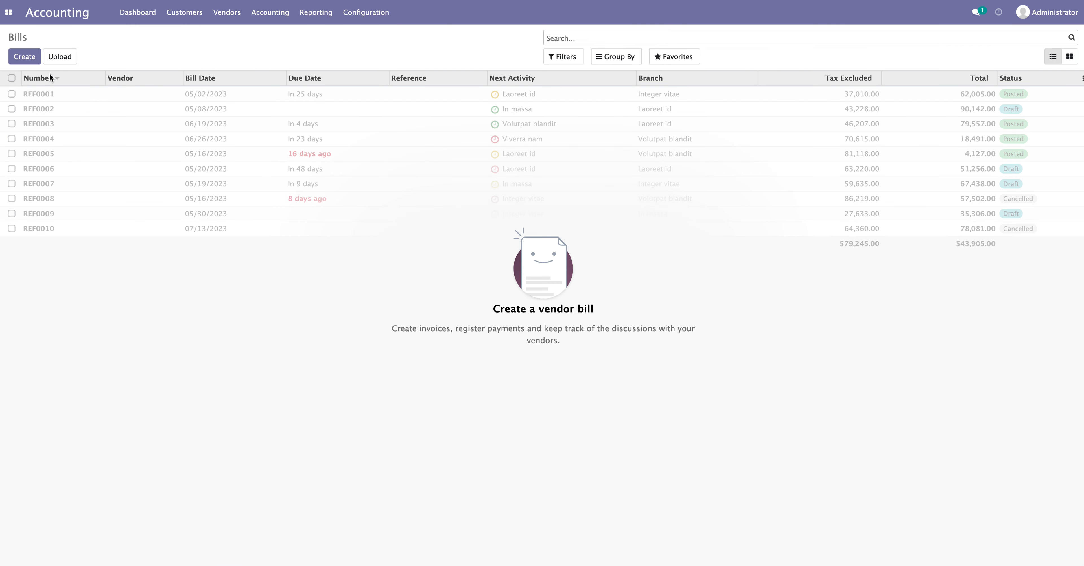
click(24, 56)
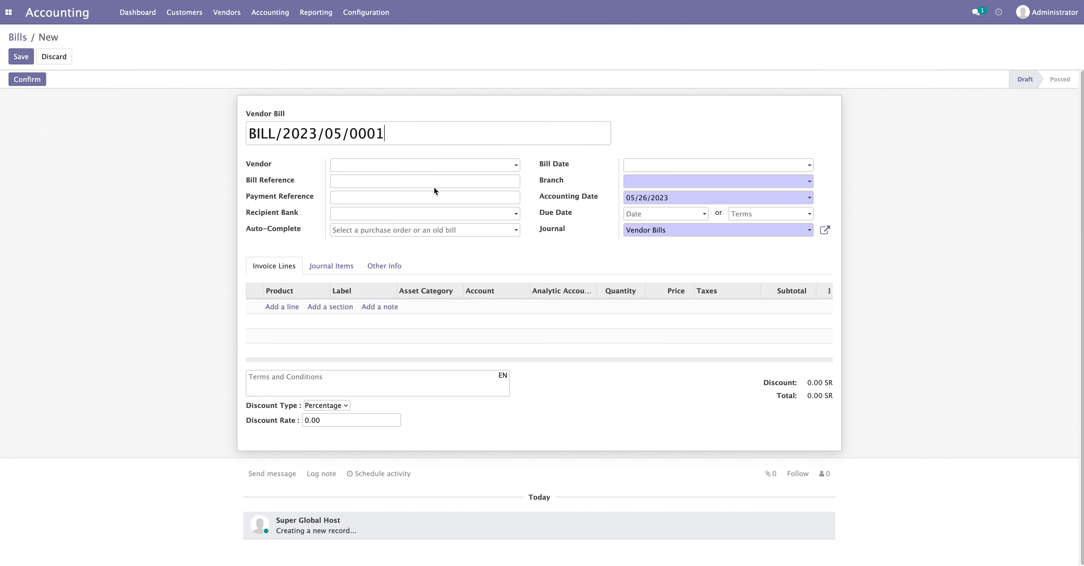
click(411, 166)
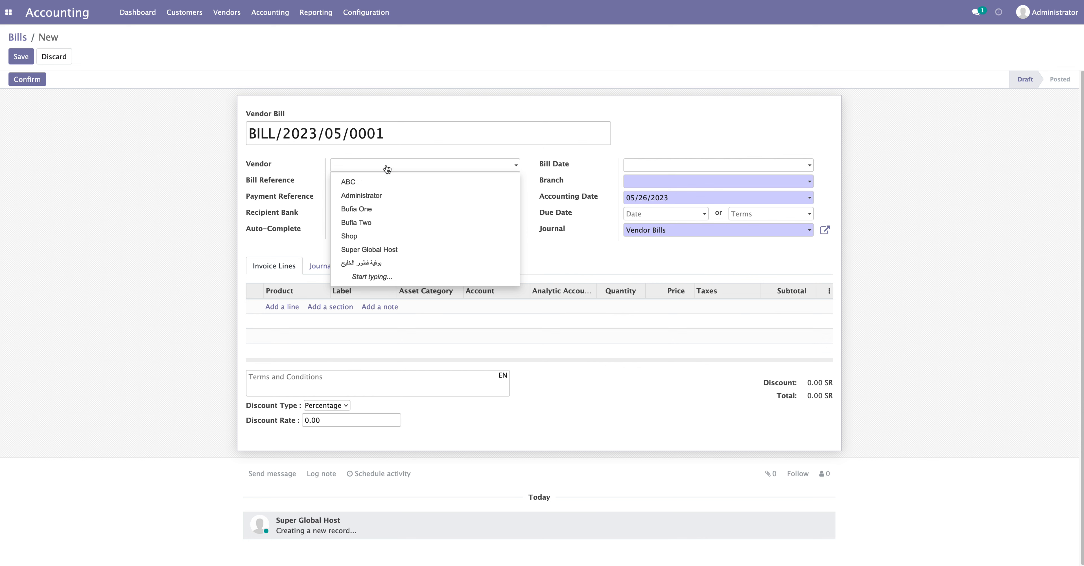
text(DFG)
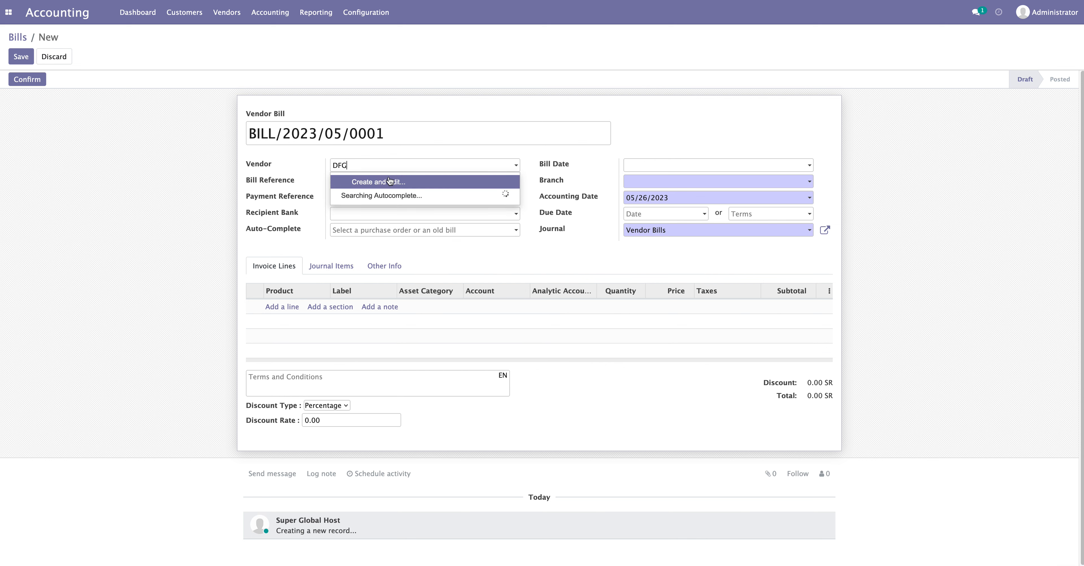
click(389, 181)
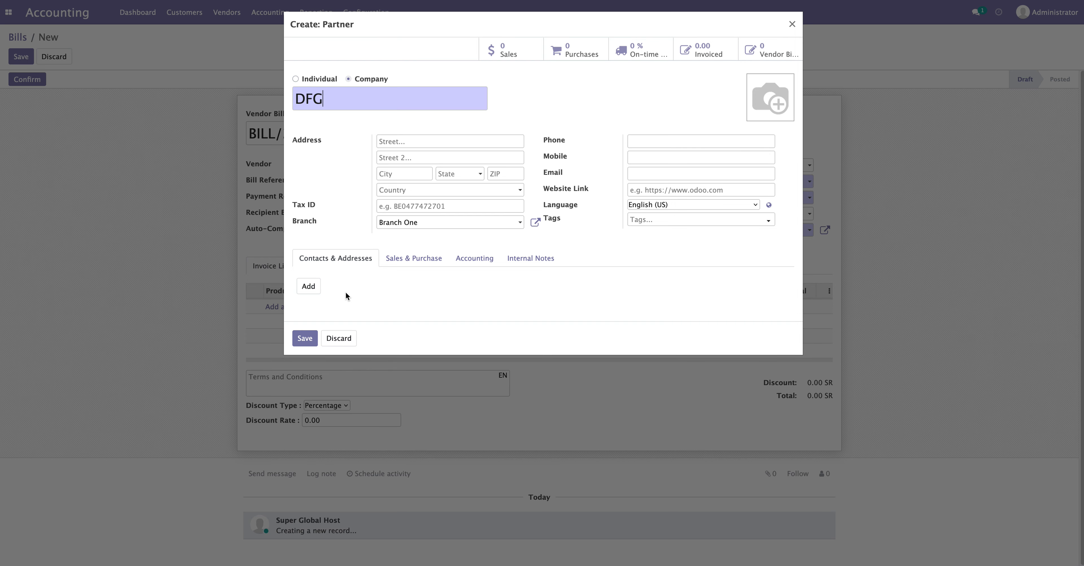
click(305, 338)
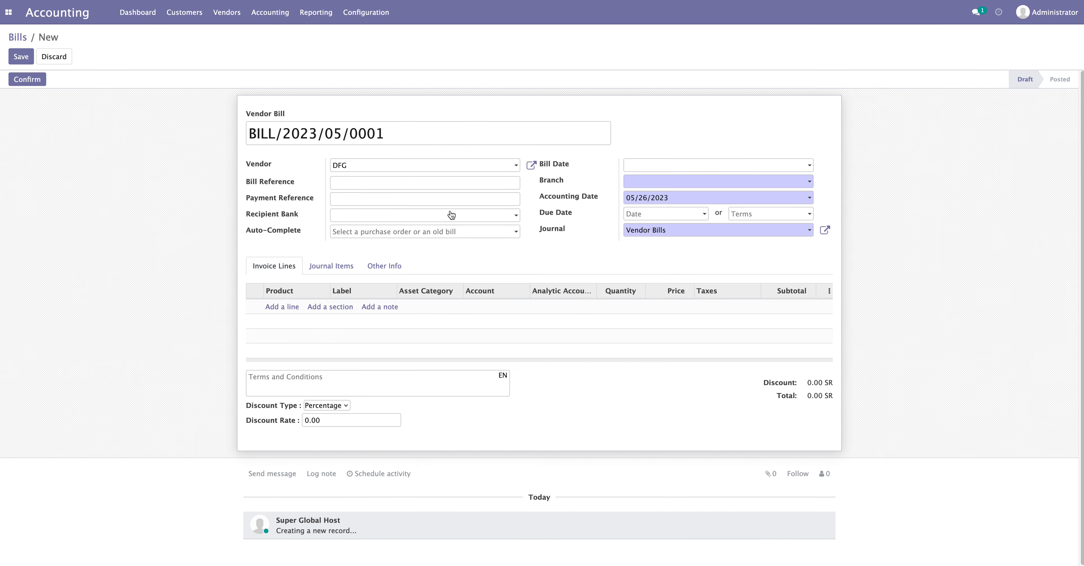
Date the bill 05/26/2023 and add a product B line priced 5.00
click(724, 260)
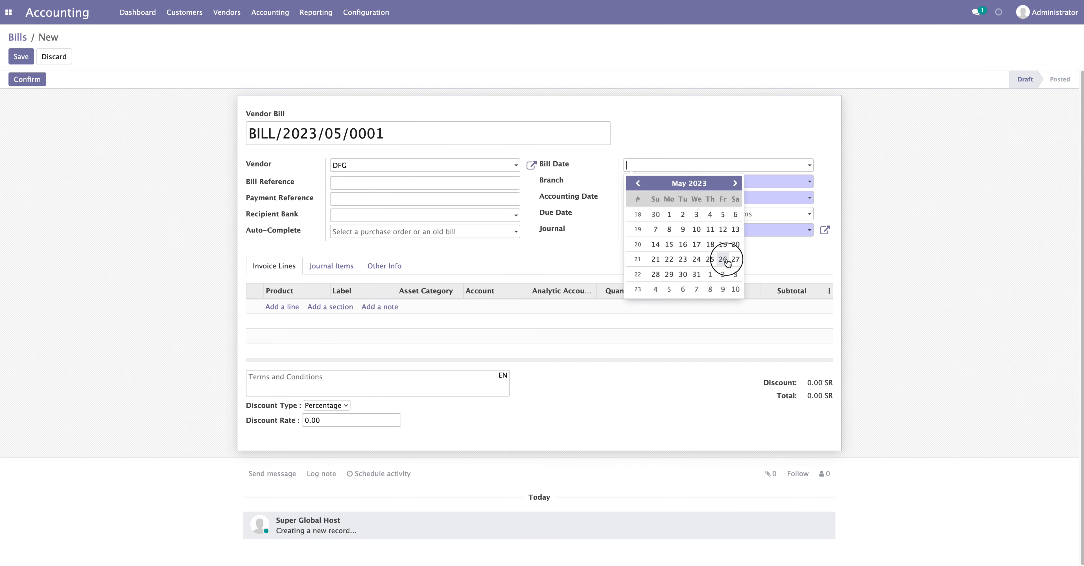
click(286, 311)
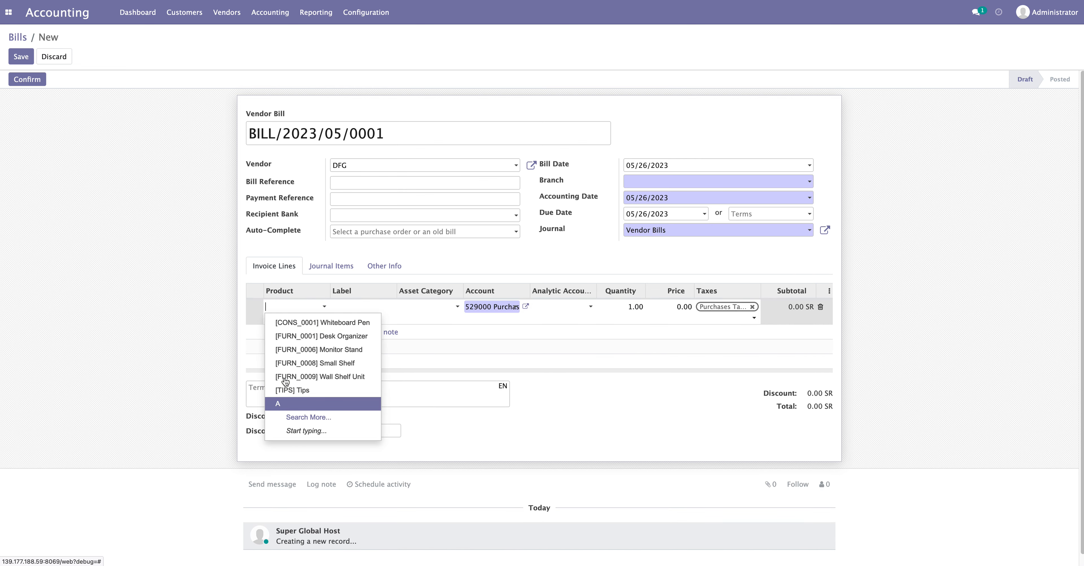
text(B)
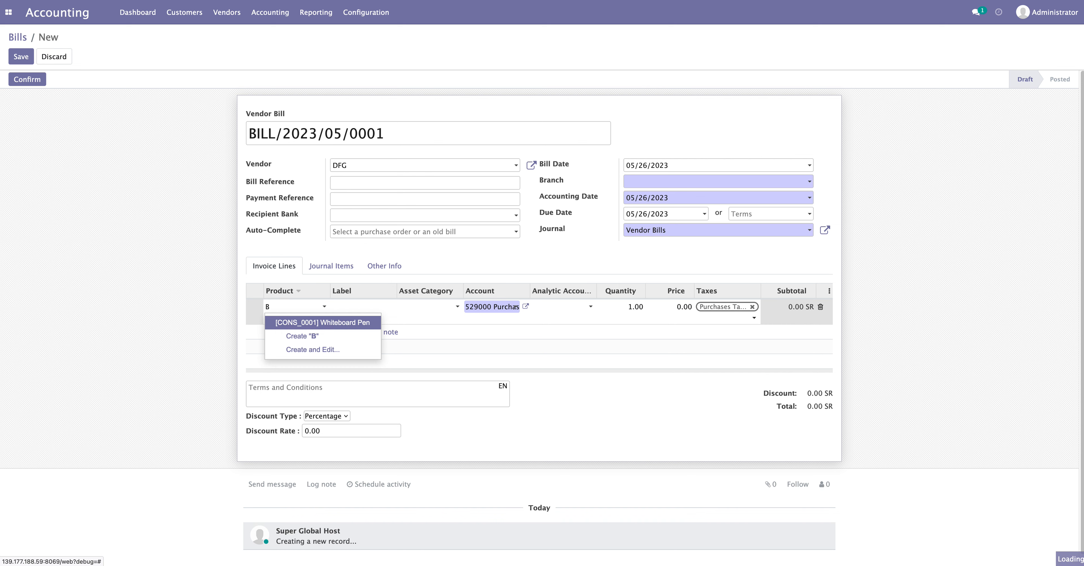
click(298, 336)
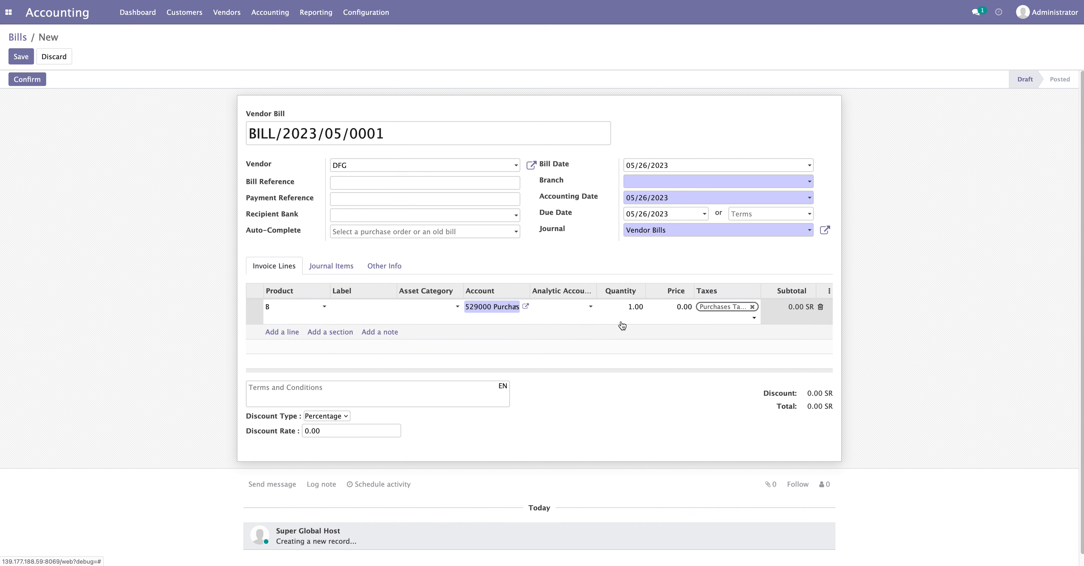
double_click(681, 309)
text(5)
click(840, 285)
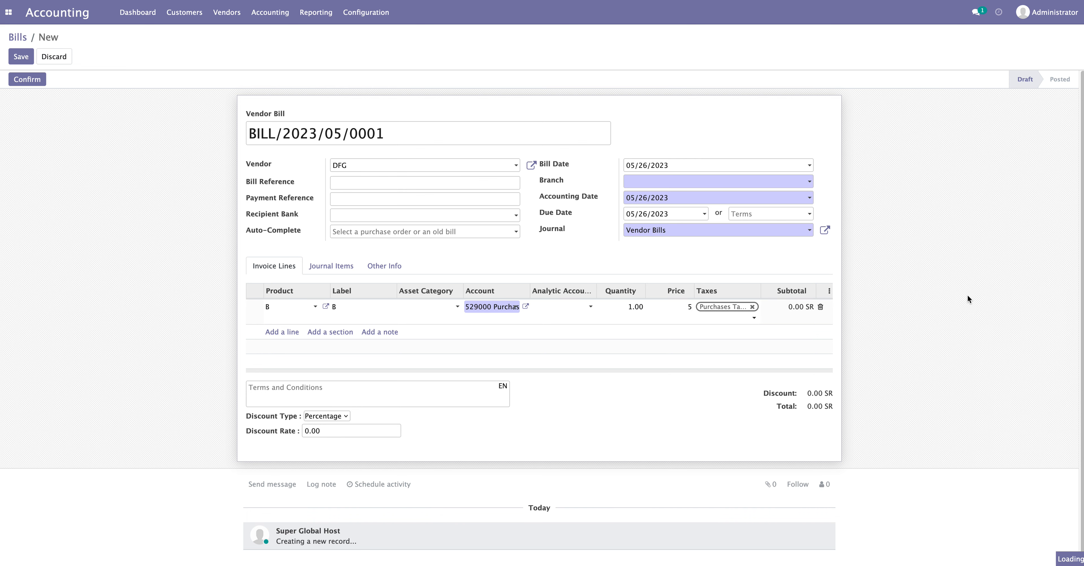
drag(796, 426, 903, 431)
click(904, 431)
Set the bill's branch to Branch One and confirm it
click(39, 79)
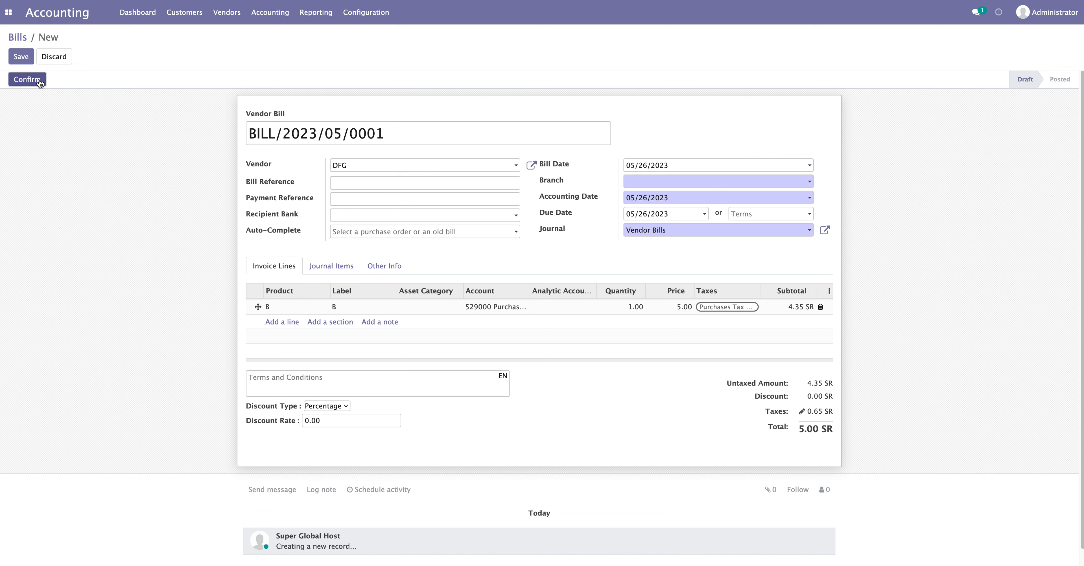
click(673, 182)
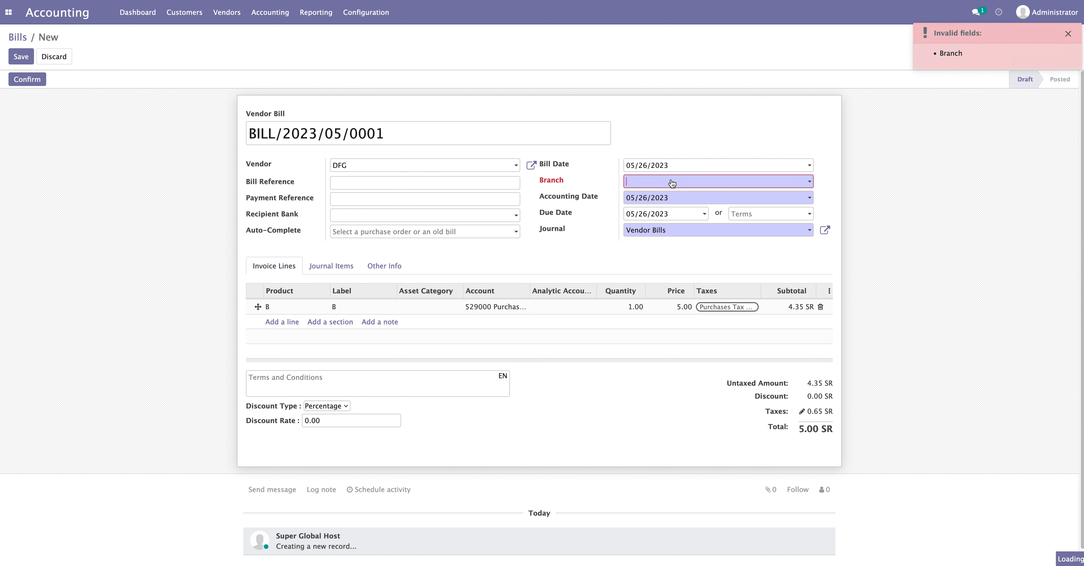
click(27, 80)
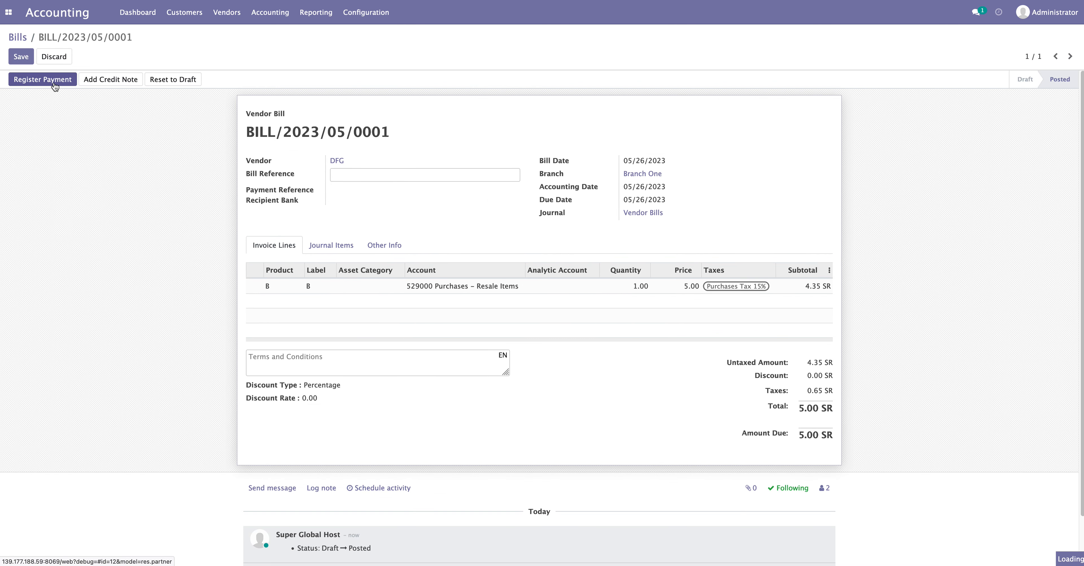
Pay the 5.00 bill in full from the Bank journal and return to the dashboard
click(54, 84)
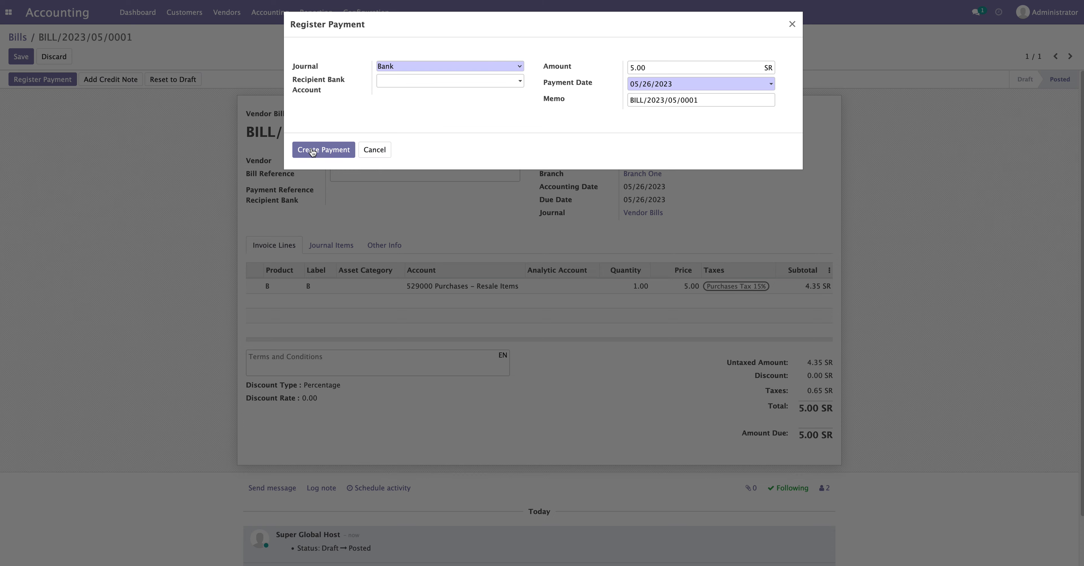
click(313, 152)
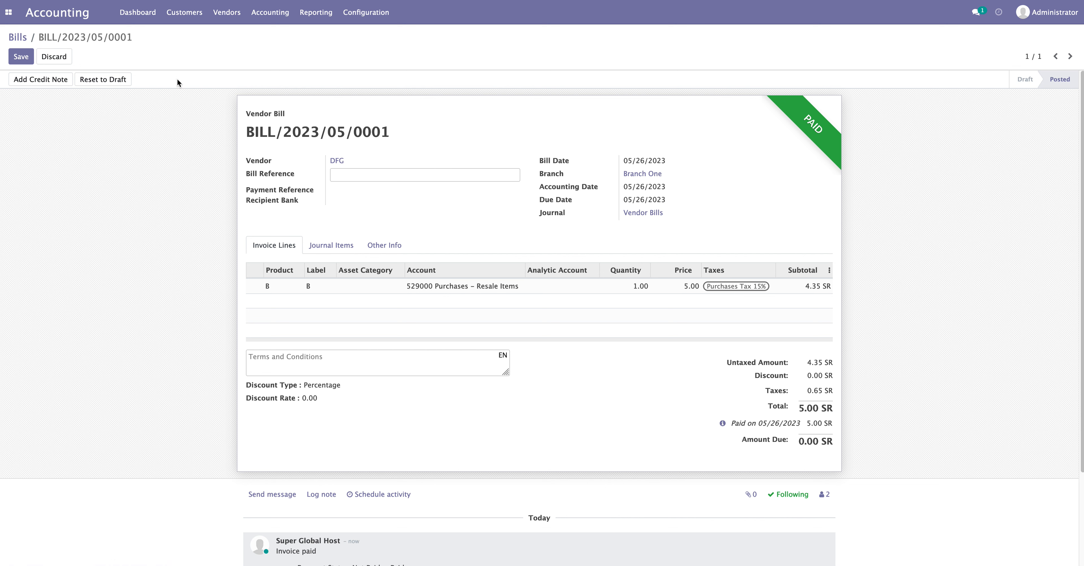
click(141, 16)
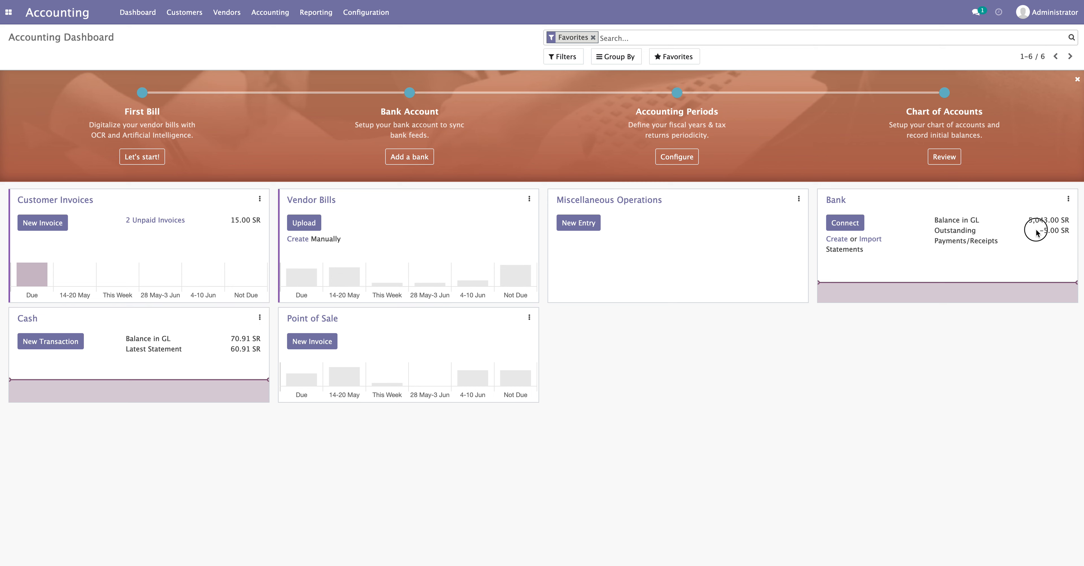
drag(934, 221, 1055, 229)
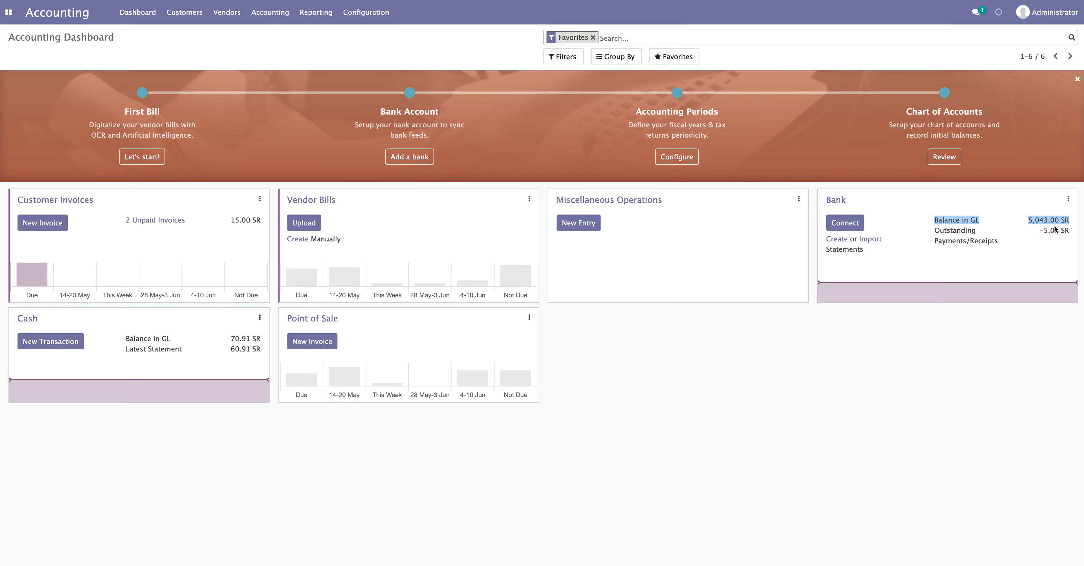
click(1042, 226)
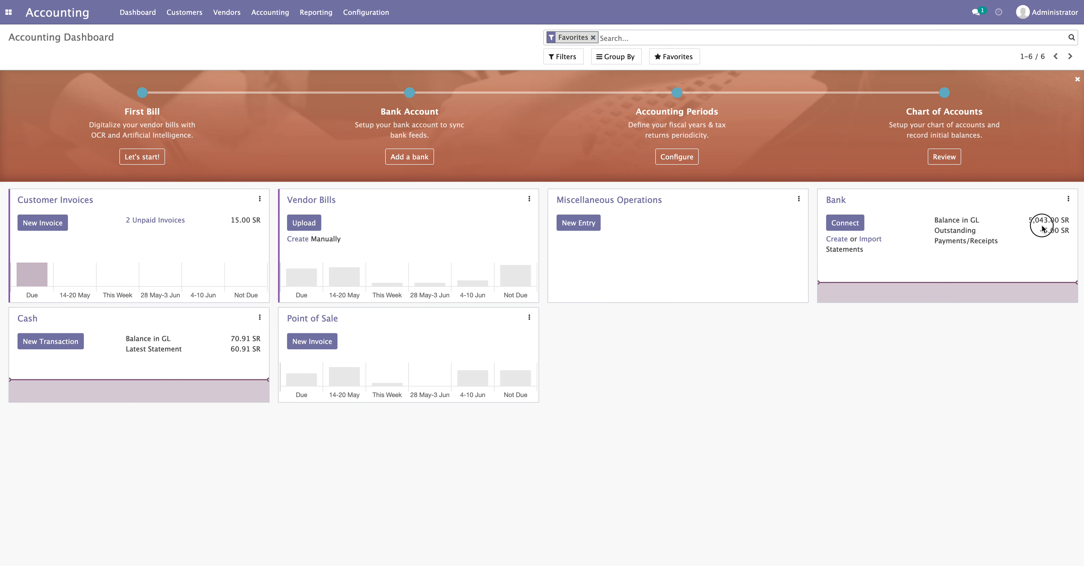
drag(934, 230, 1023, 238)
click(1050, 233)
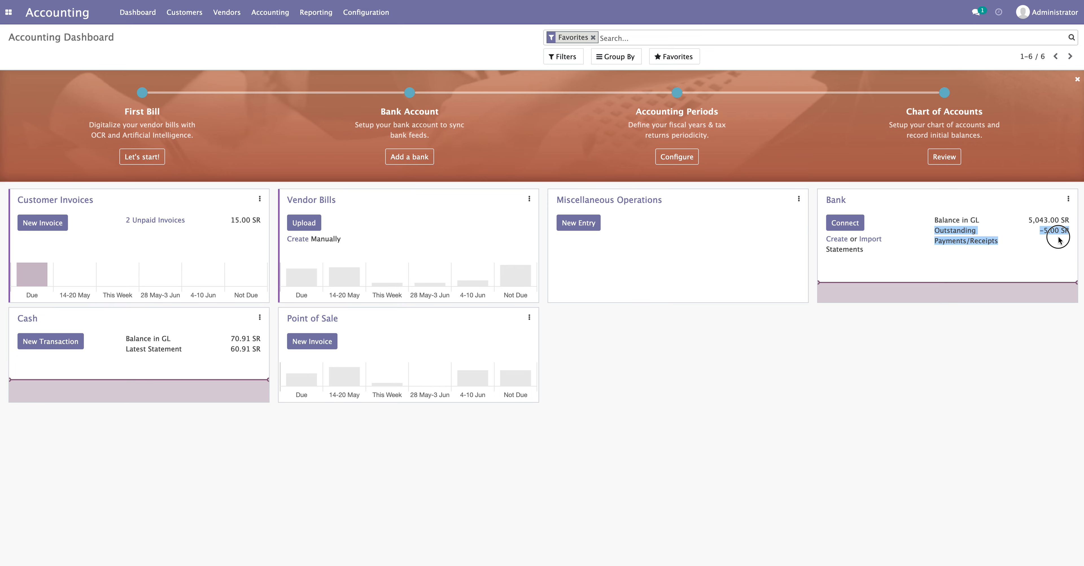
click(1048, 248)
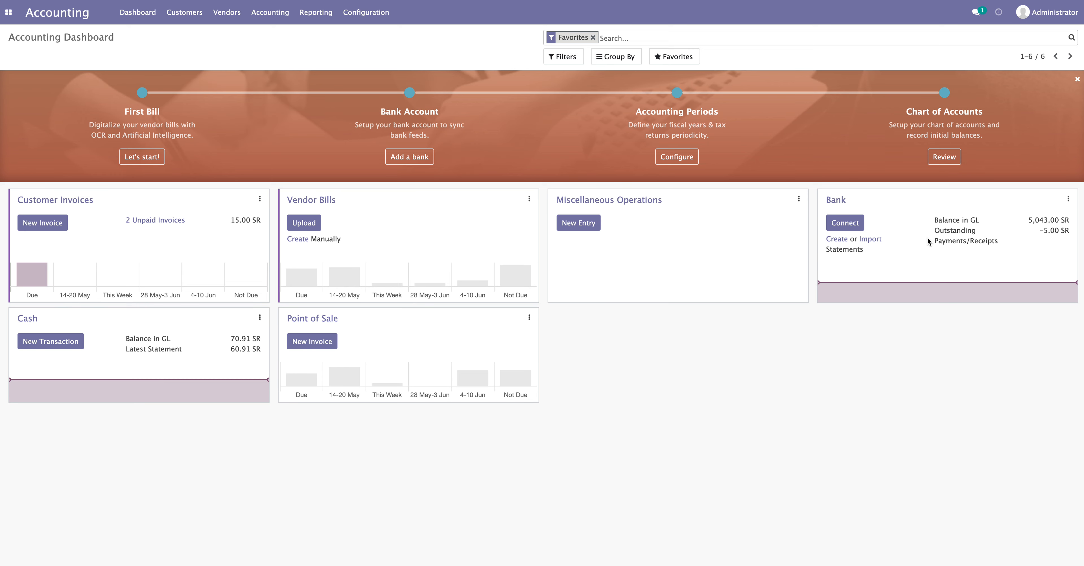
drag(934, 230, 966, 245)
click(947, 253)
drag(931, 218, 983, 221)
click(980, 244)
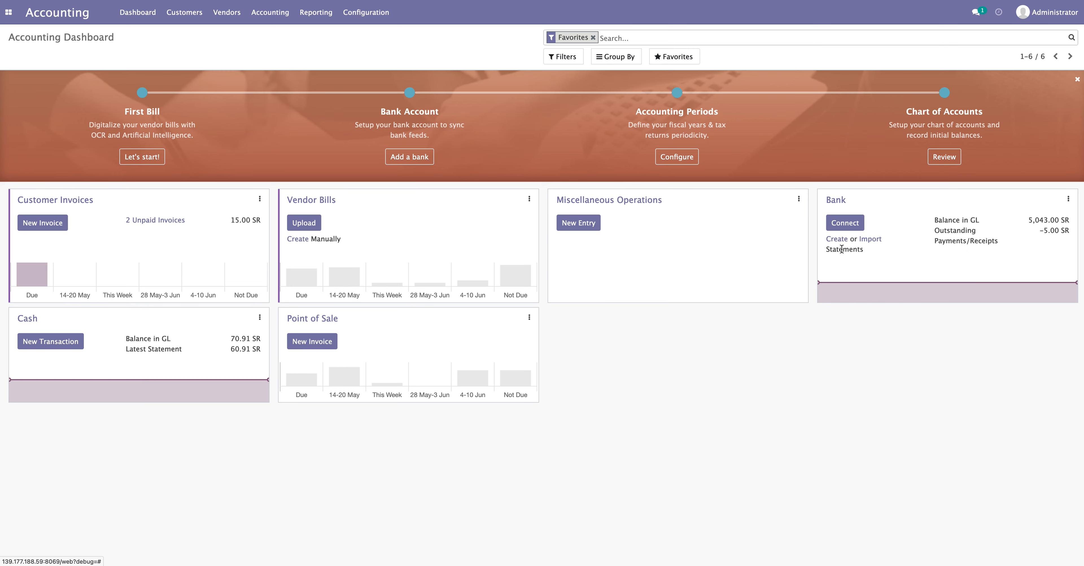
Start a new Bank statement and copy the bill number BILL/2023/05/0001 from the bill
click(839, 241)
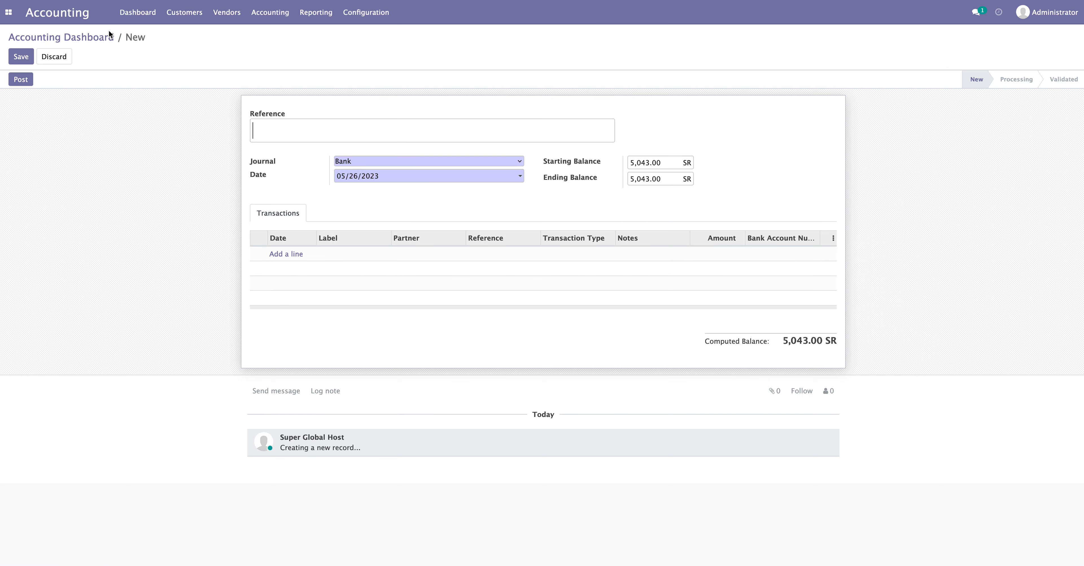
click(230, 16)
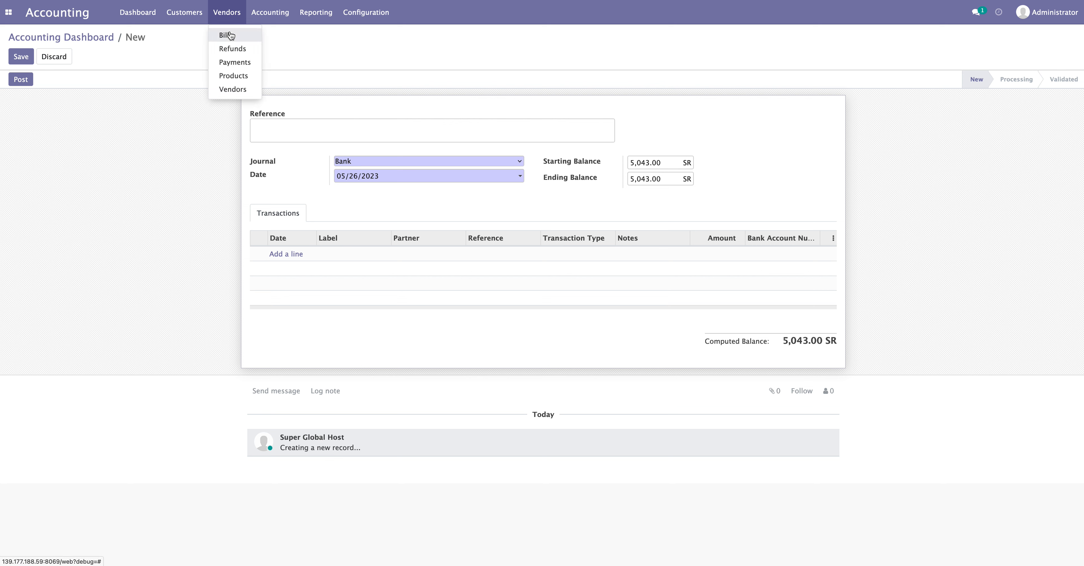
right_click(229, 35)
click(250, 41)
click(210, 0)
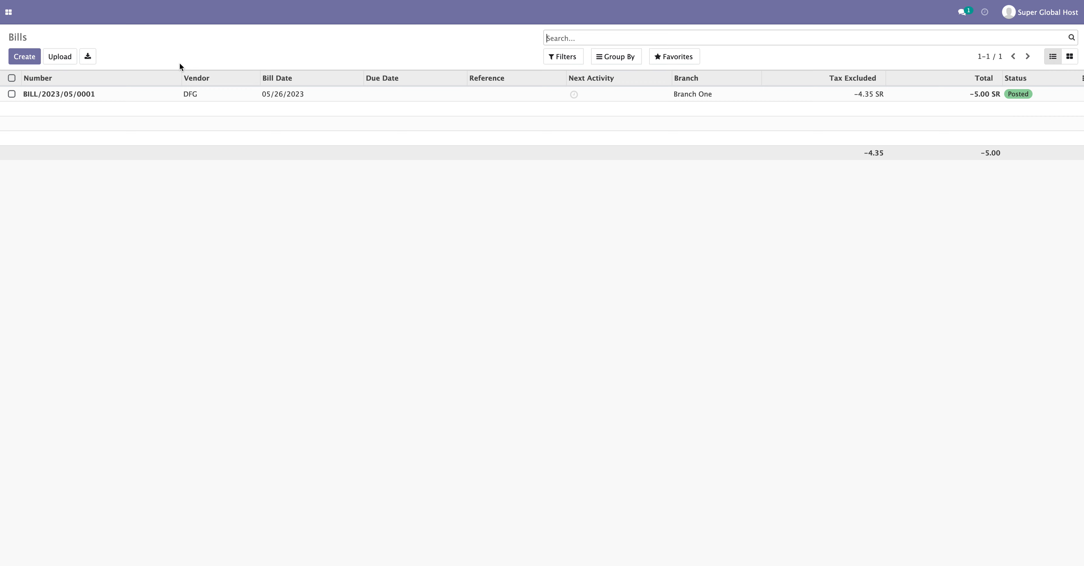
click(113, 100)
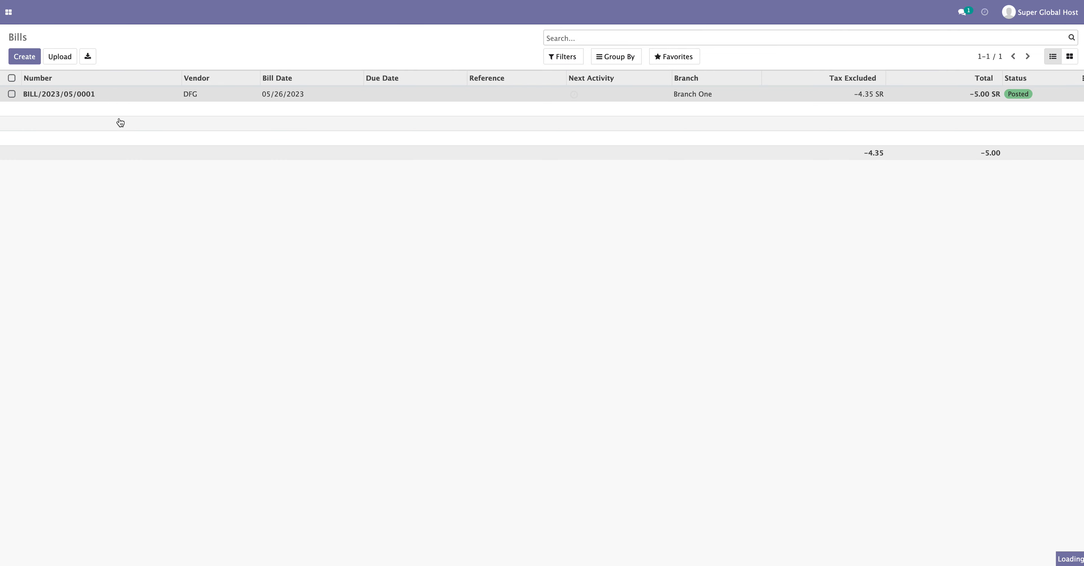
click(390, 131)
drag(390, 131, 245, 130)
key(super+c)
right_click(272, 132)
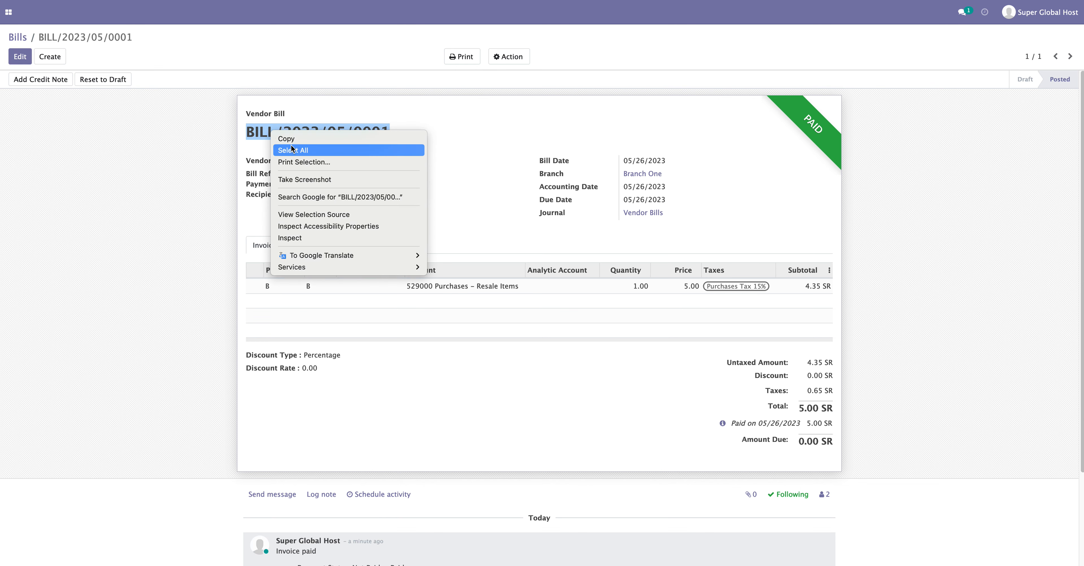
click(287, 138)
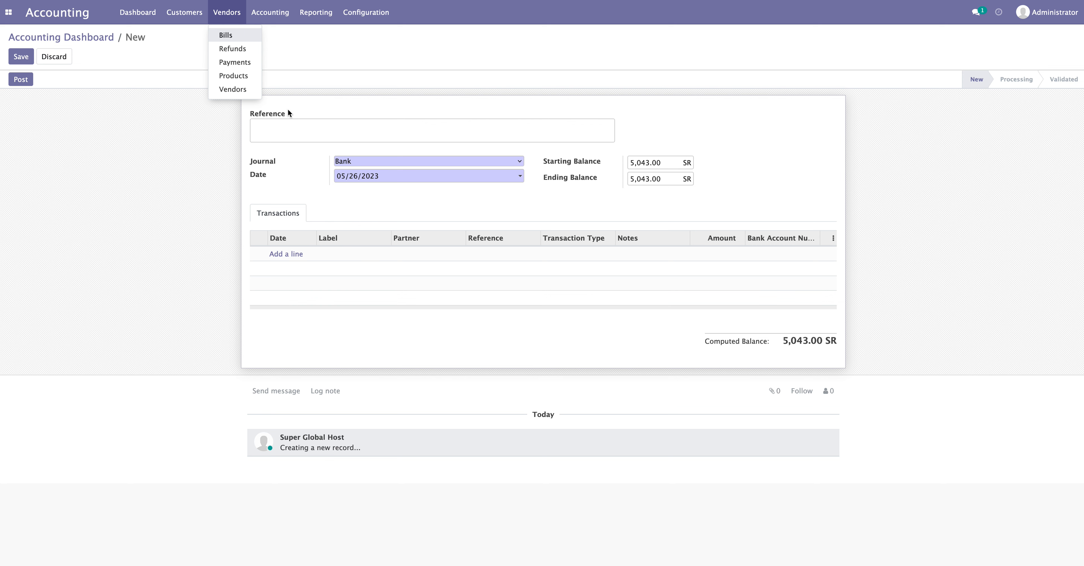
Use BILL/2023/05/0001 as statement reference and add a transaction line labelled with it for -5.00
click(276, 126)
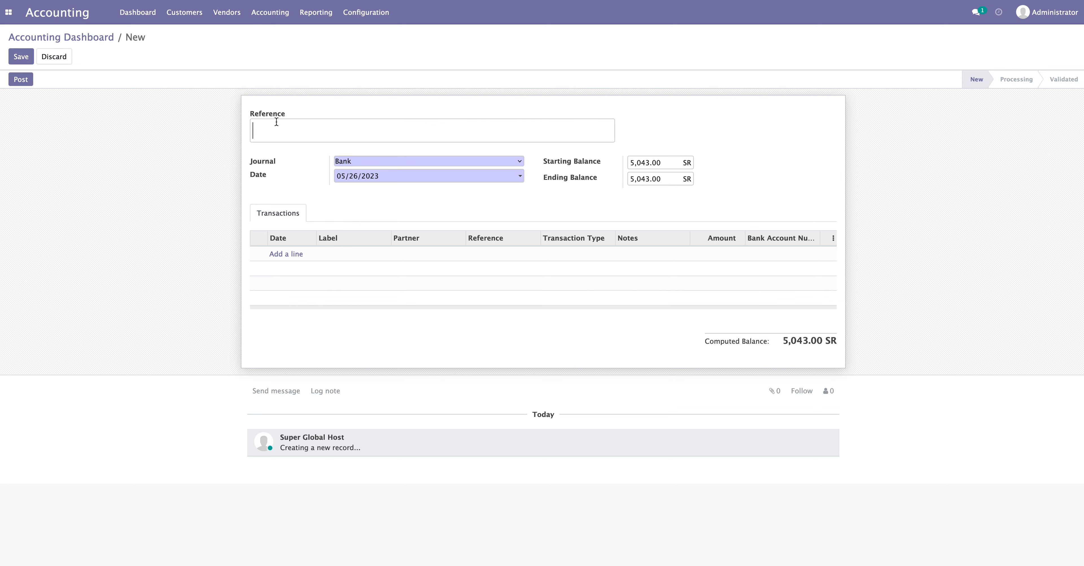
right_click(277, 129)
click(301, 185)
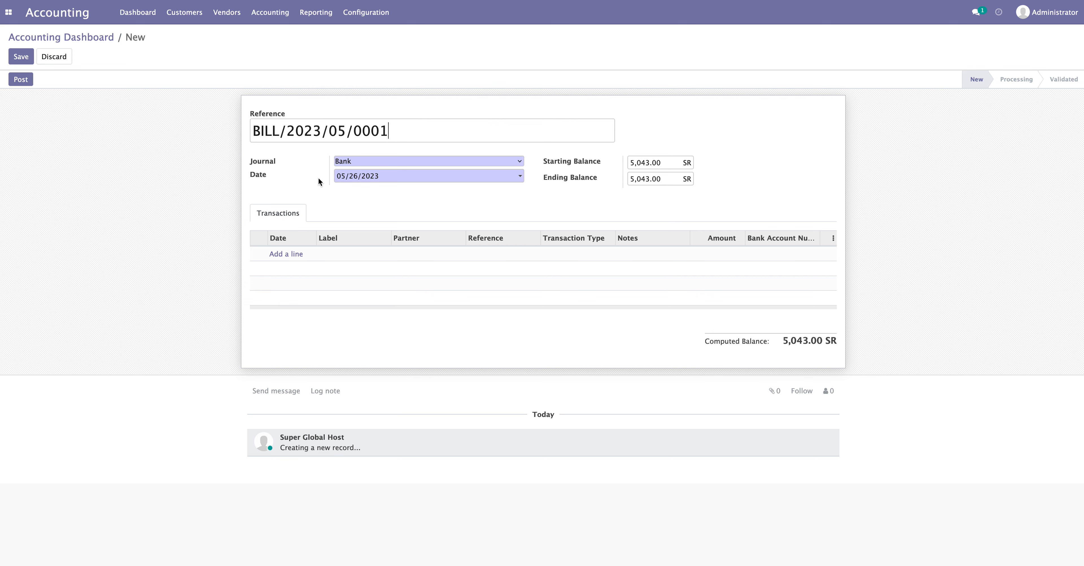
click(286, 256)
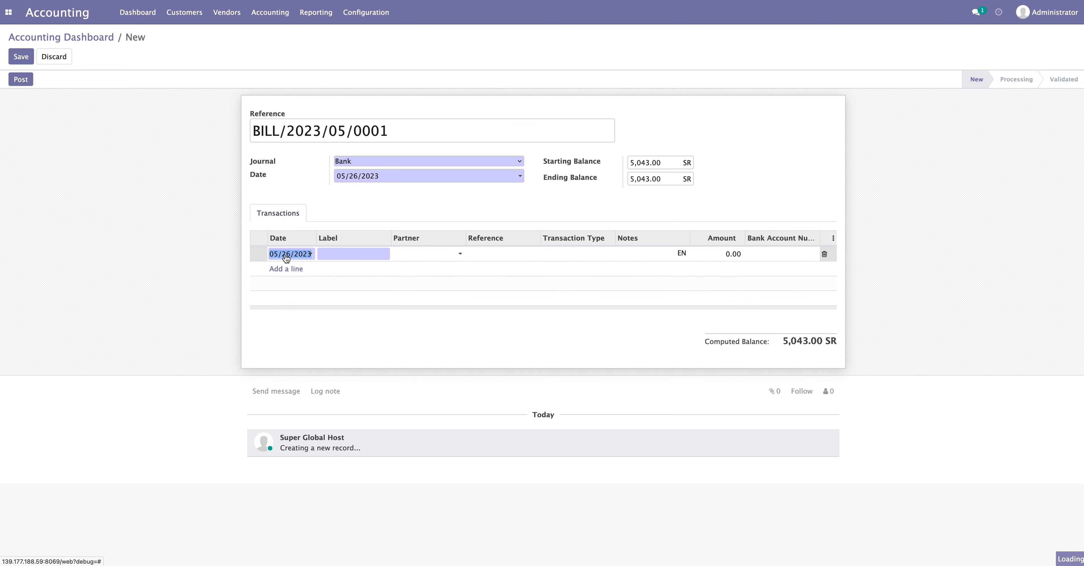
click(349, 255)
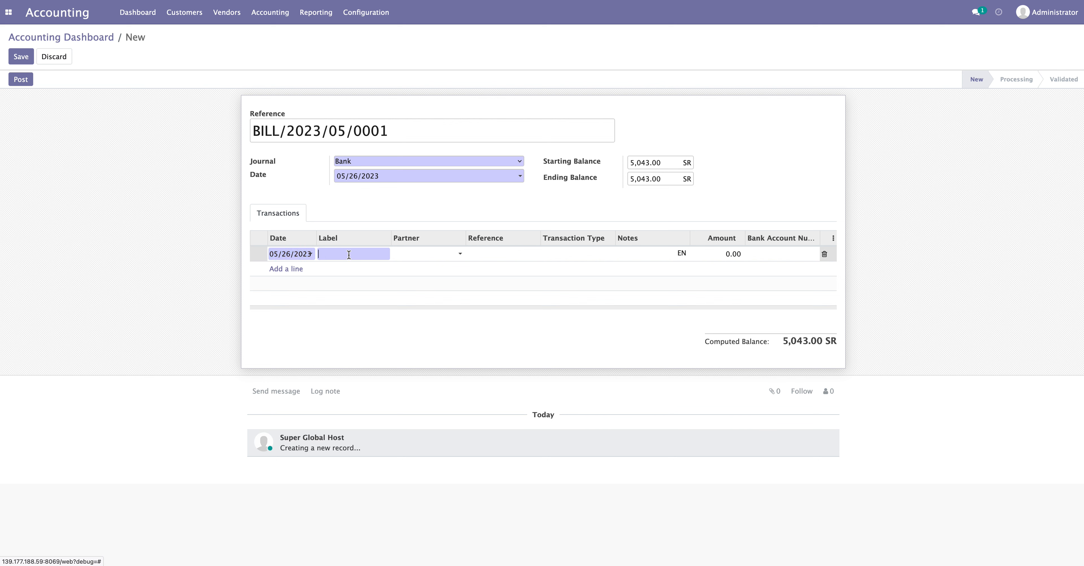
right_click(349, 254)
click(376, 314)
click(727, 254)
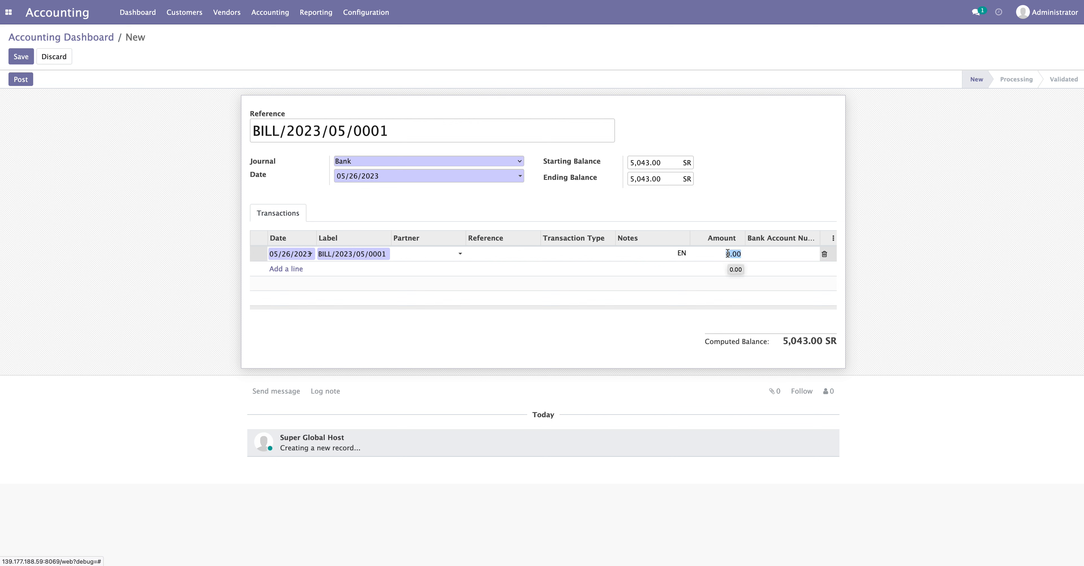
text(-5)
click(945, 343)
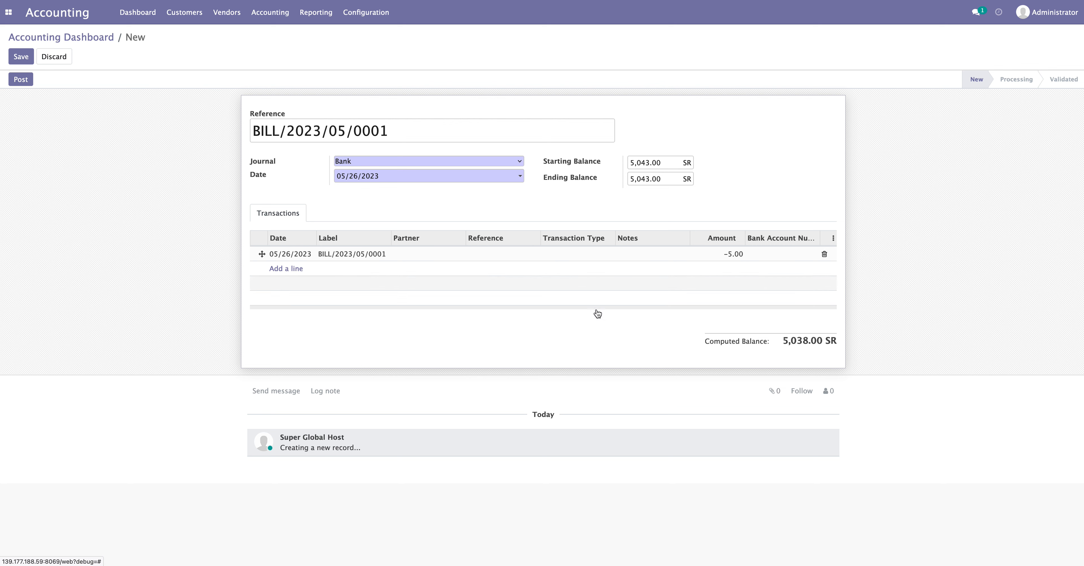
Set the ending balance to 5,038.00 and the line's partner to DFG, then save
double_click(784, 340)
right_click(806, 341)
click(820, 345)
double_click(645, 176)
key(super+v)
click(419, 252)
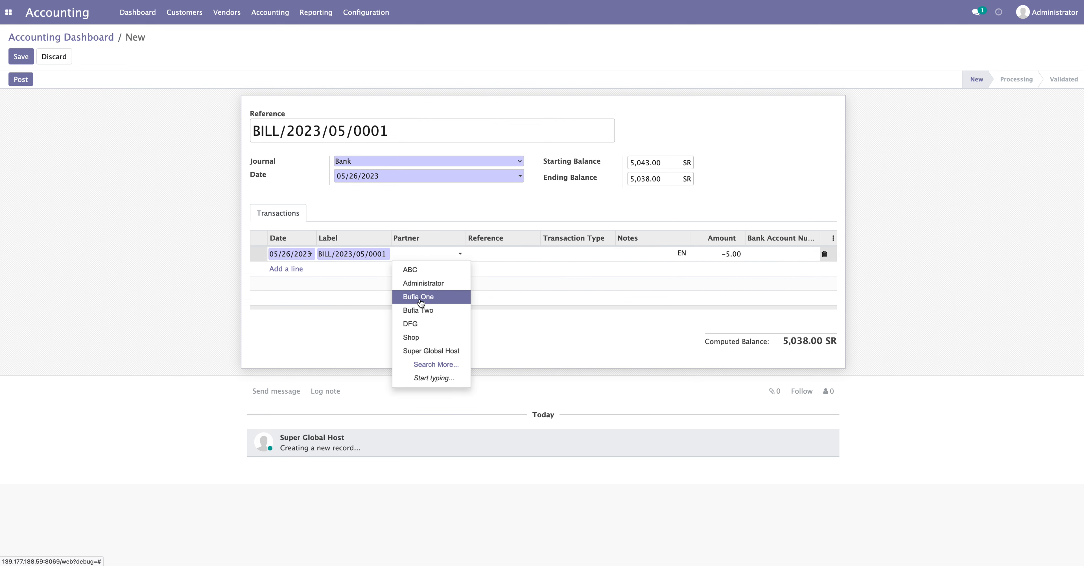
click(421, 324)
click(420, 340)
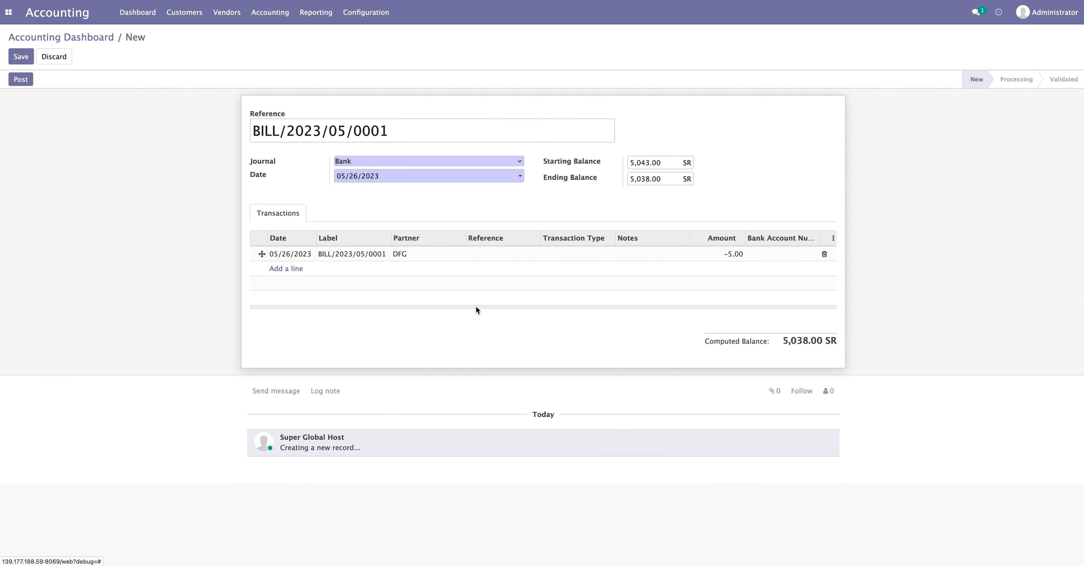
click(20, 57)
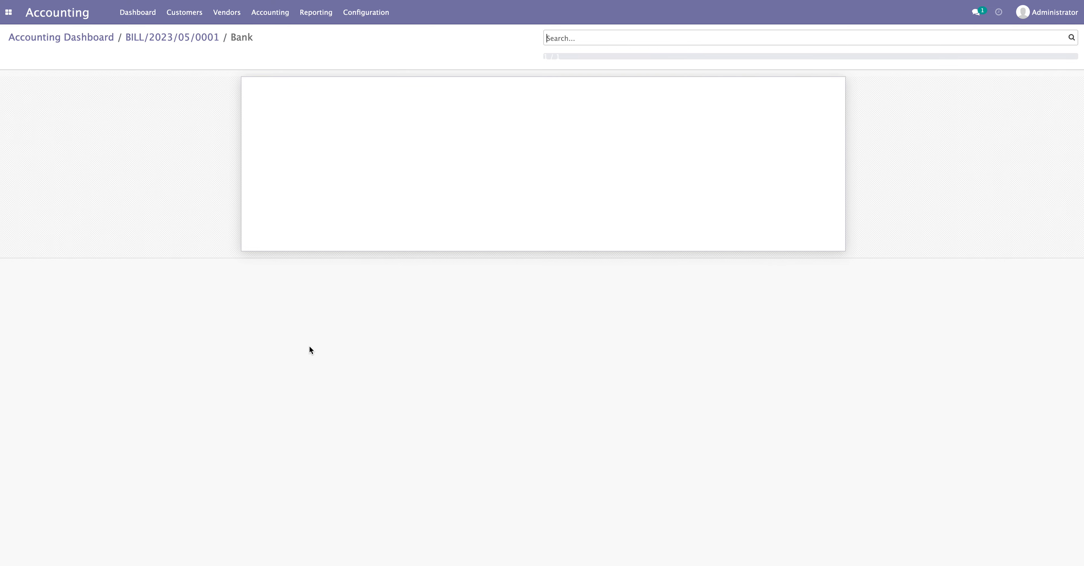
Validate the BILL/2023/05/0001 statement, review its journal entry, then open Customers > Invoices
click(150, 41)
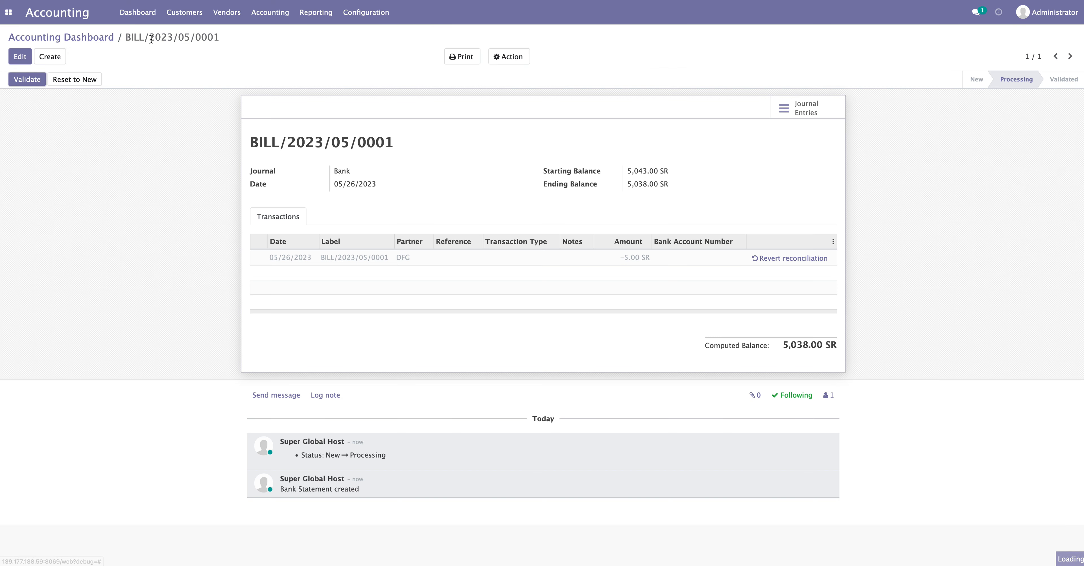
click(31, 80)
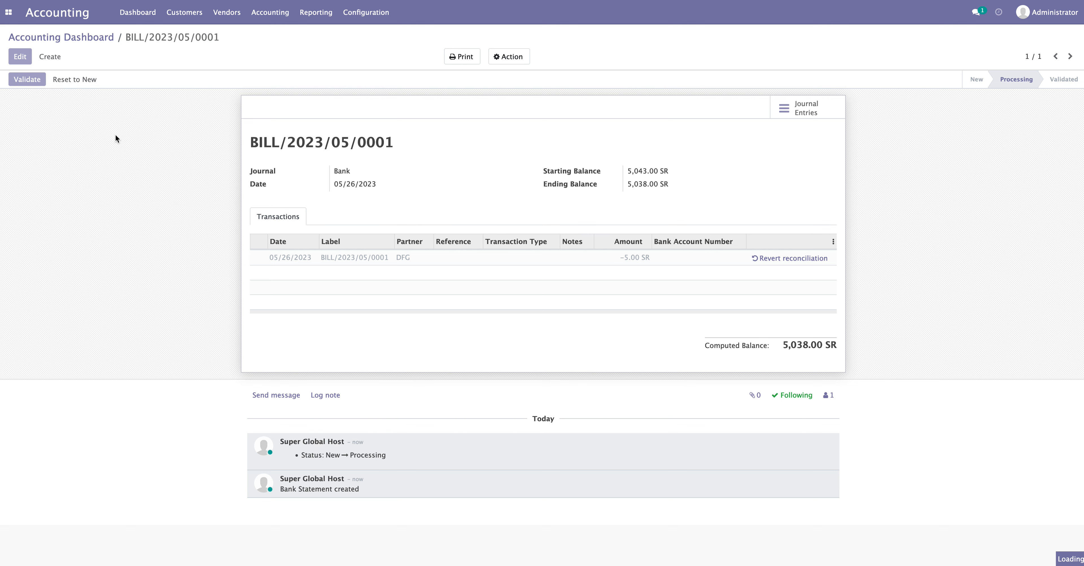
click(805, 110)
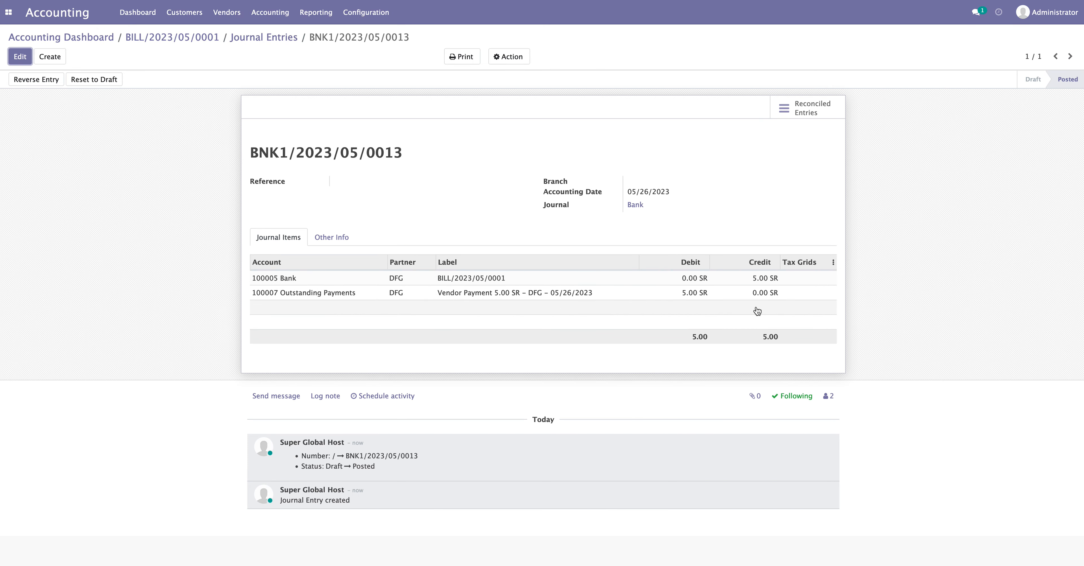
click(184, 12)
click(187, 34)
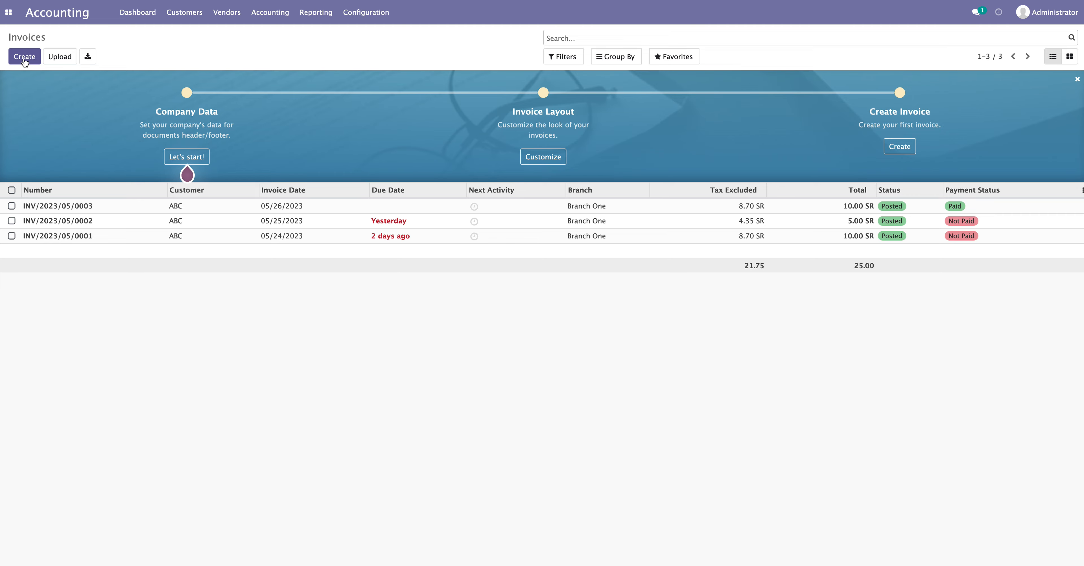
Start a new customer invoice for ABC dated 05/26/2023
click(25, 59)
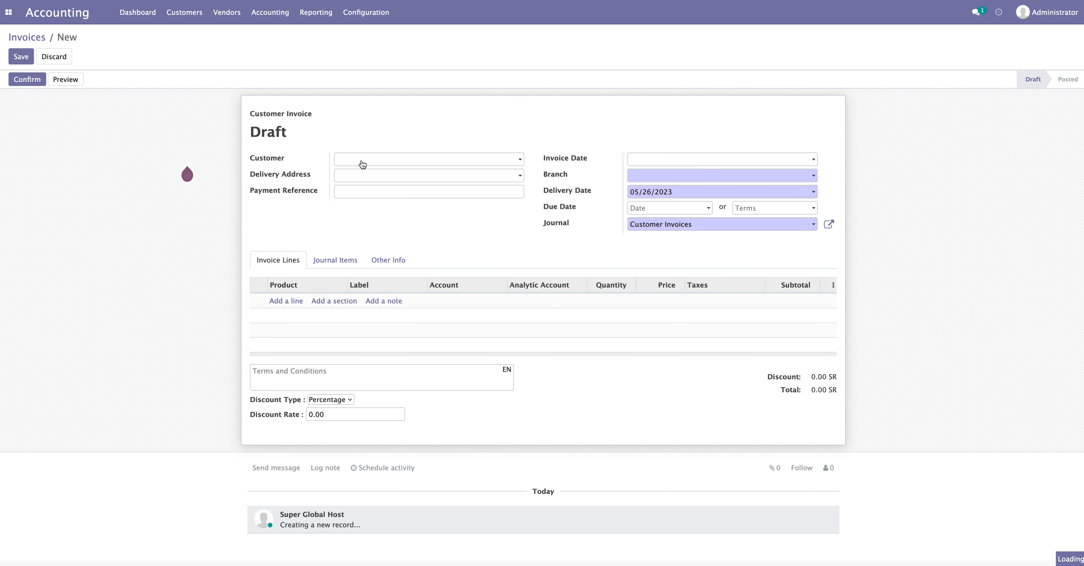
click(362, 164)
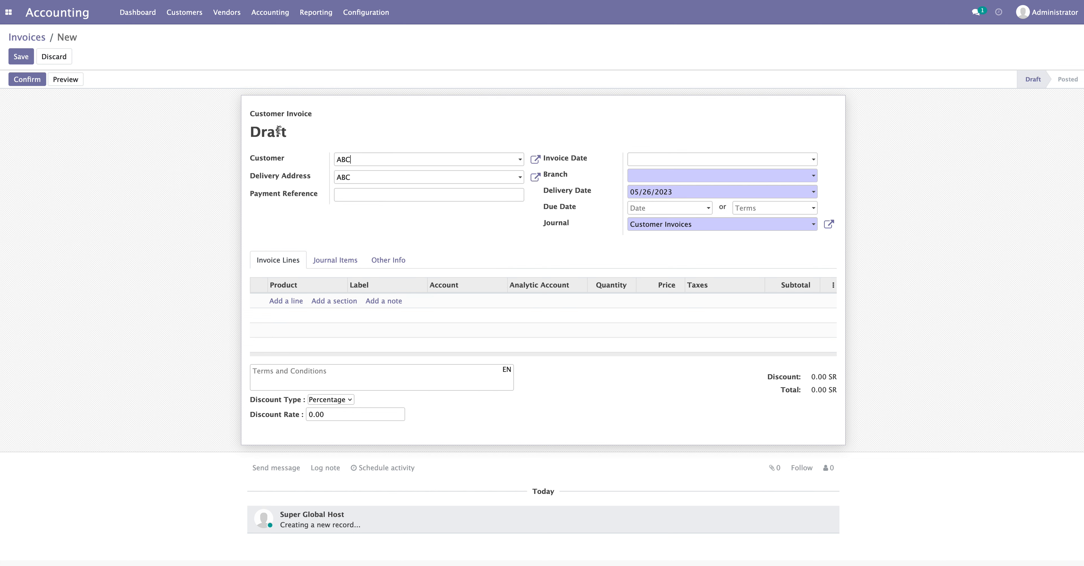
drag(318, 114, 233, 111)
click(217, 139)
click(713, 167)
click(715, 253)
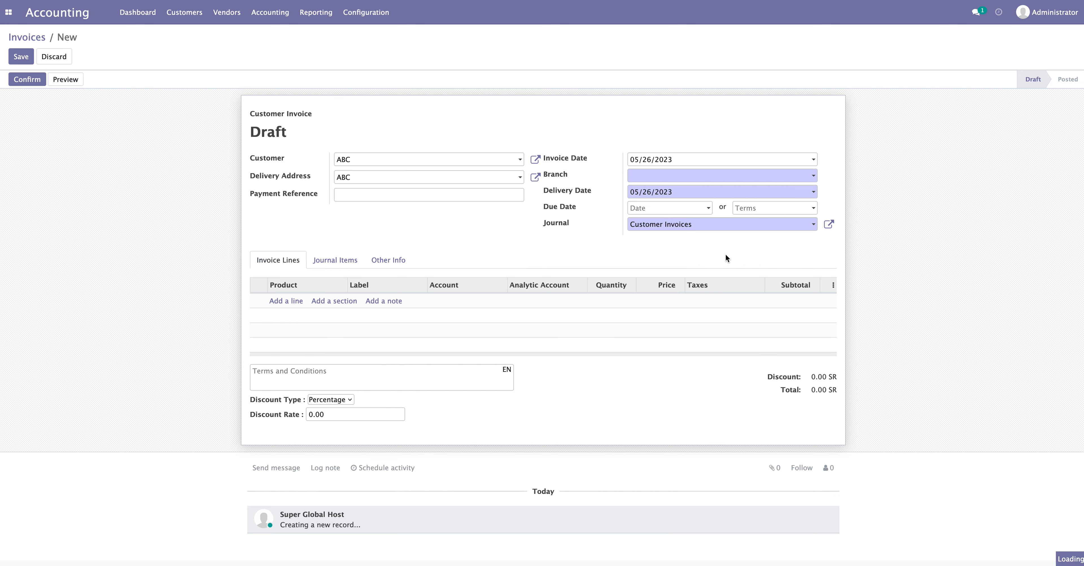
Add a product A line priced 15.00
click(294, 302)
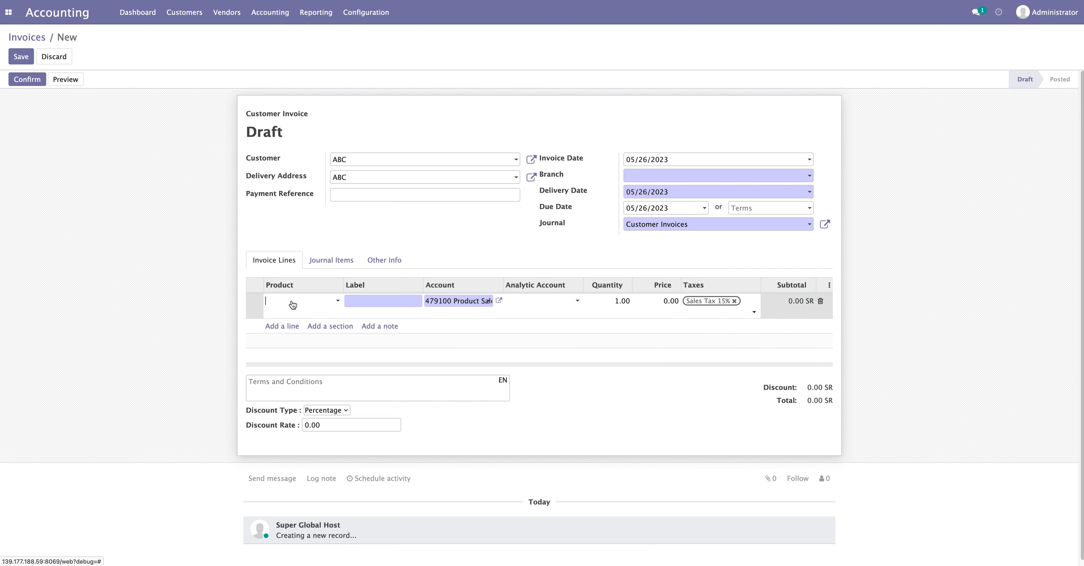
click(295, 301)
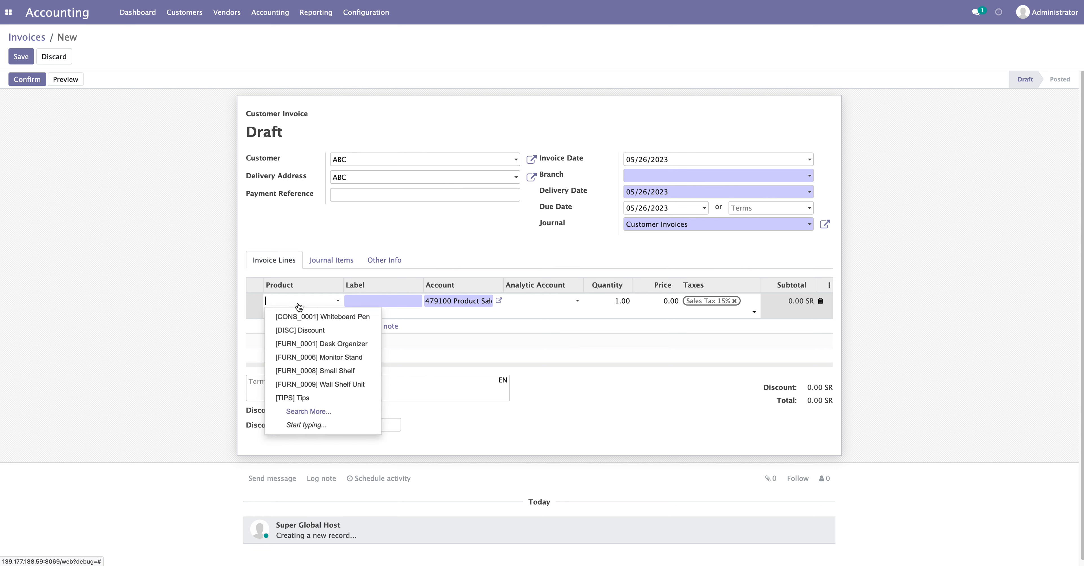
text(A)
click(302, 390)
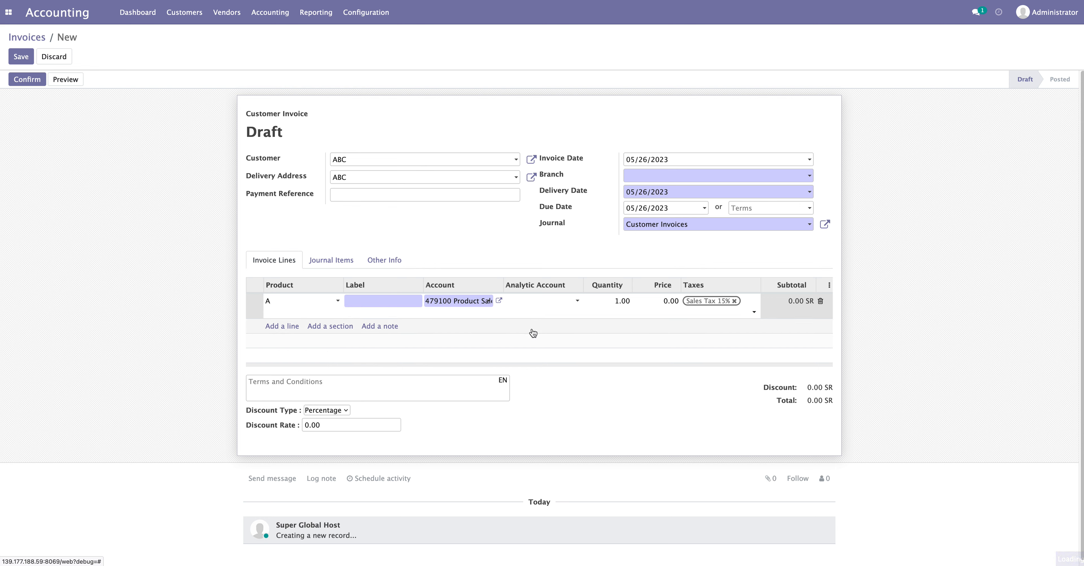
click(664, 303)
text(15)
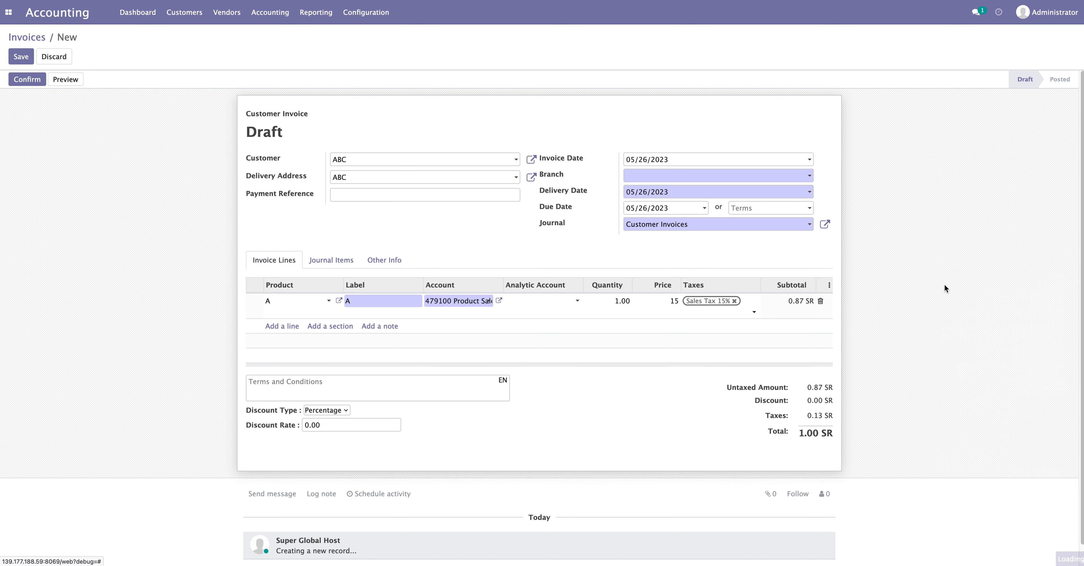
Set the branch to Branch Two and confirm the invoice
click(34, 82)
click(634, 179)
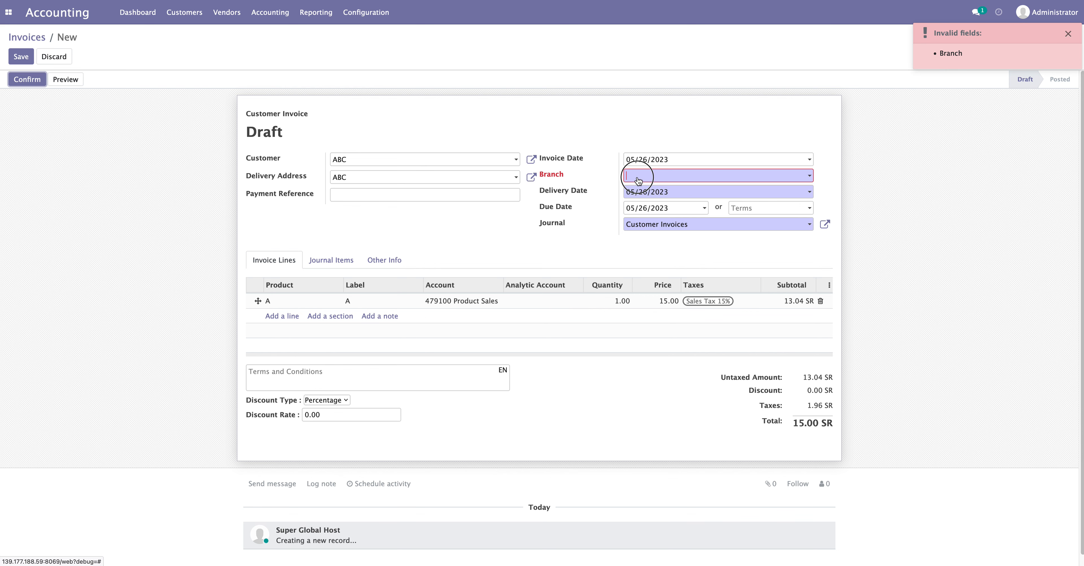
click(642, 206)
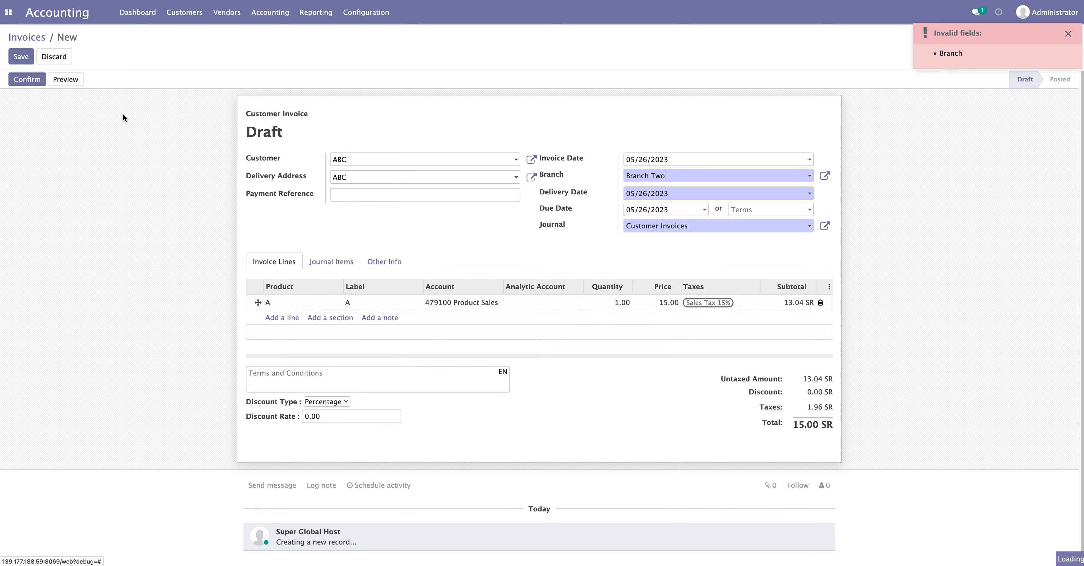
click(27, 79)
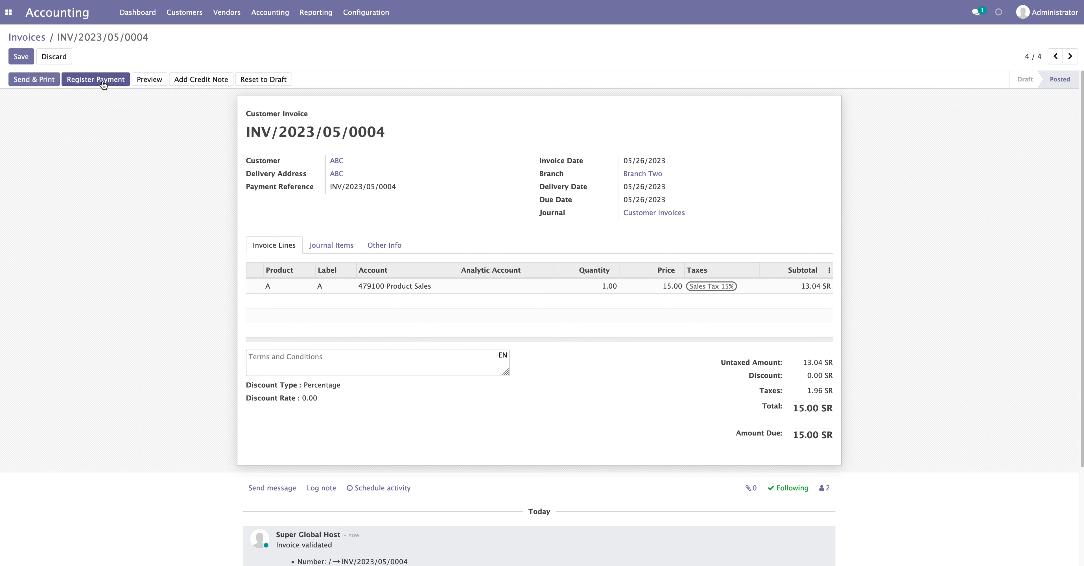
Create a Bank statement referenced Bnk/0005 and add a blank transaction line
click(143, 18)
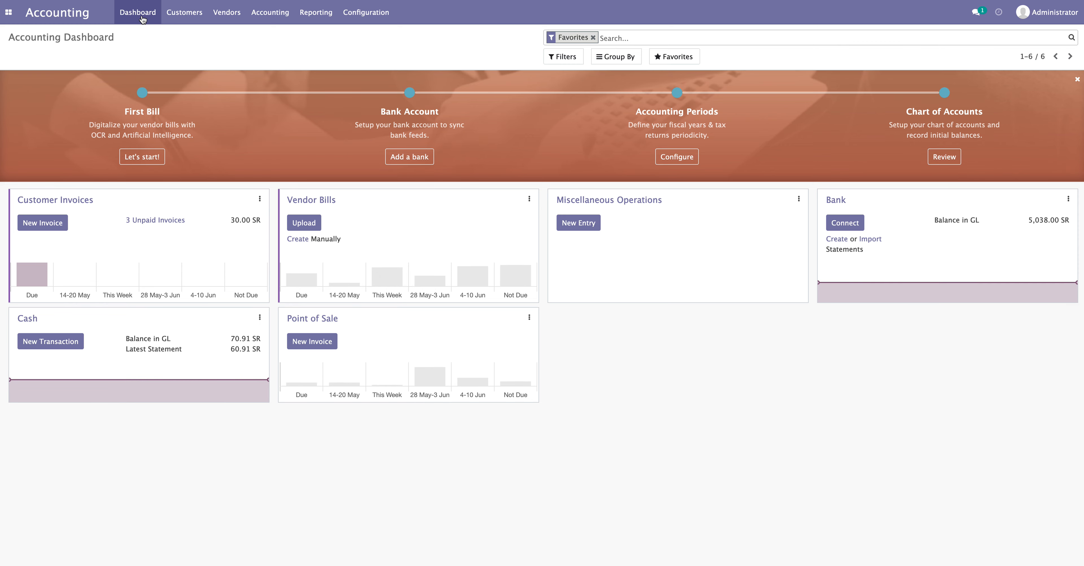
click(838, 240)
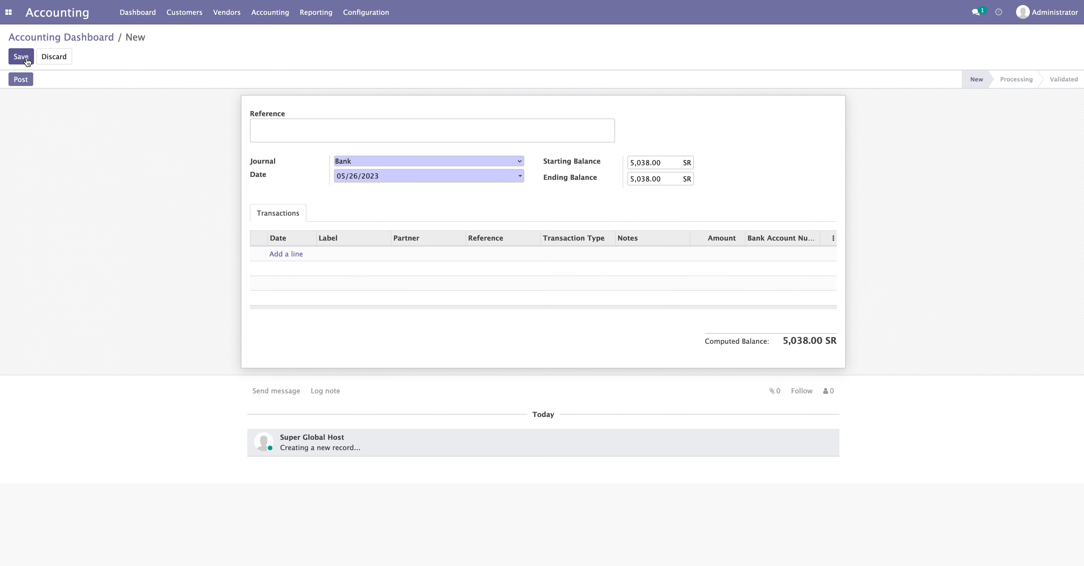
right_click(272, 131)
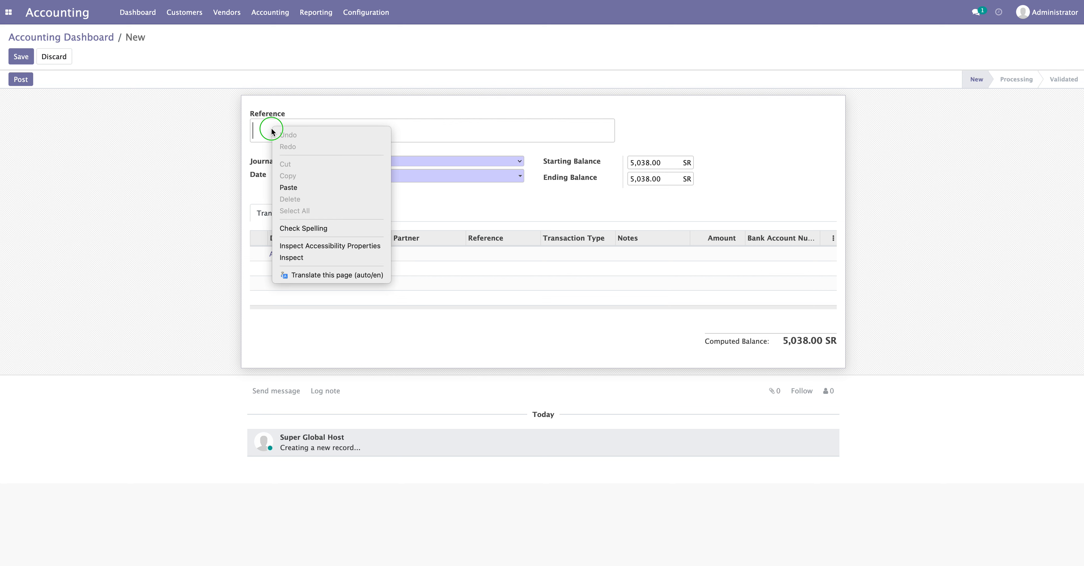
click(214, 130)
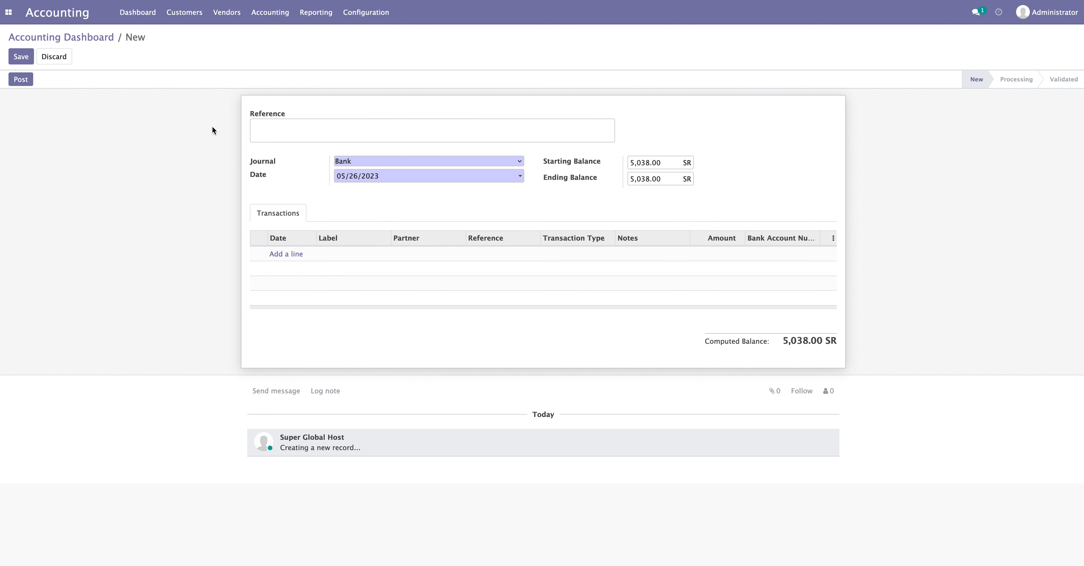
right_click(183, 17)
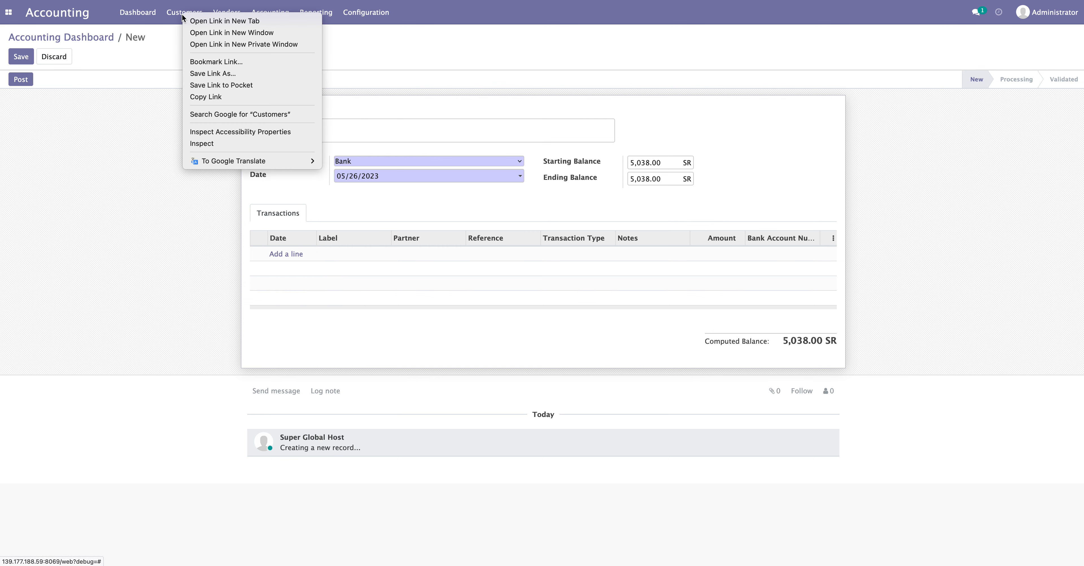
click(164, 119)
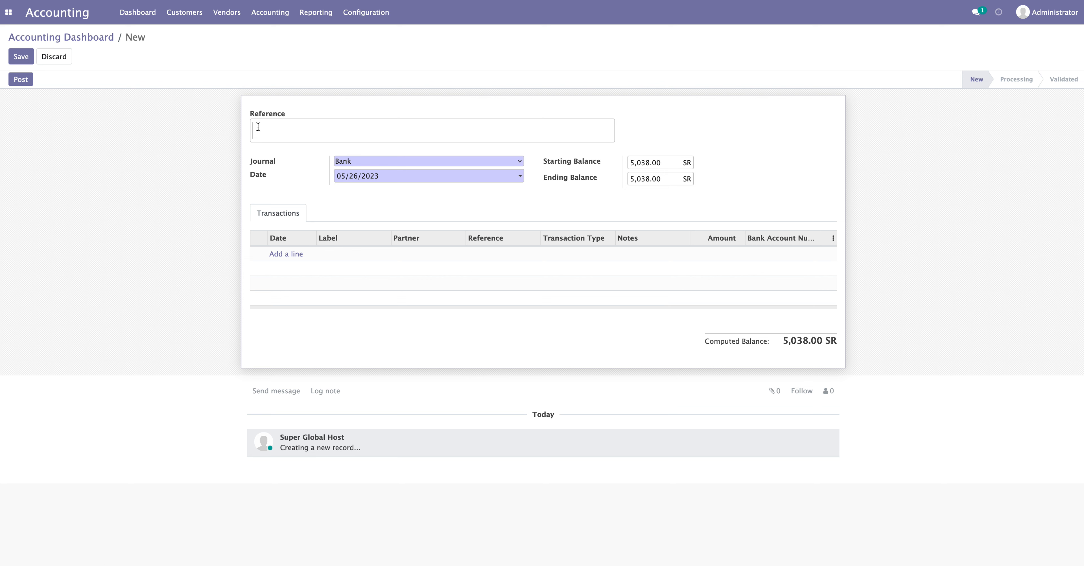
text(Bnk/0005)
click(290, 256)
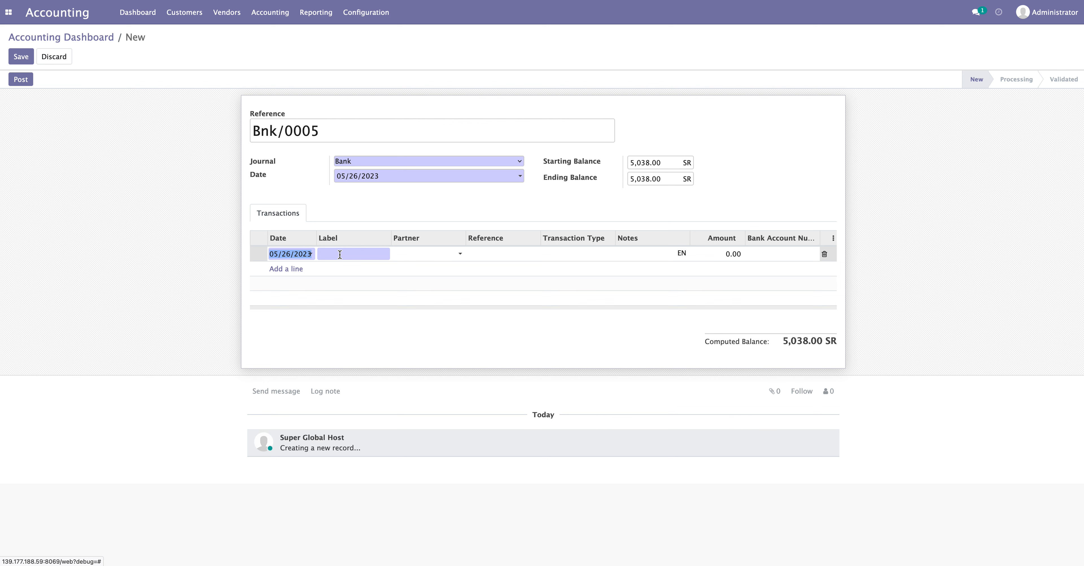
Add a statement line labelled 'bnk/000' for partner ABC with amount 10.00
click(349, 256)
text(bnk/0005)
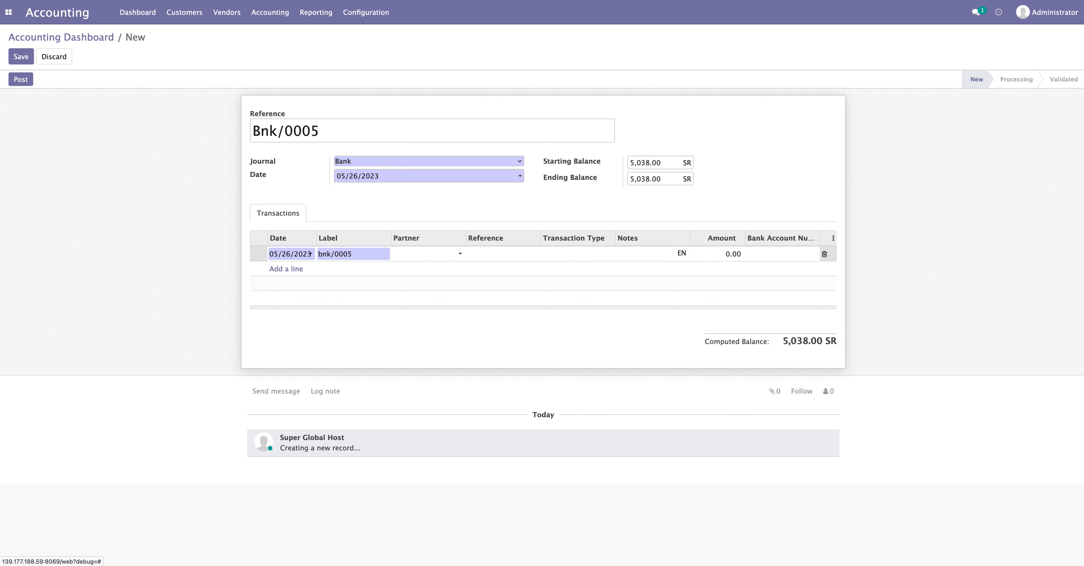
click(423, 255)
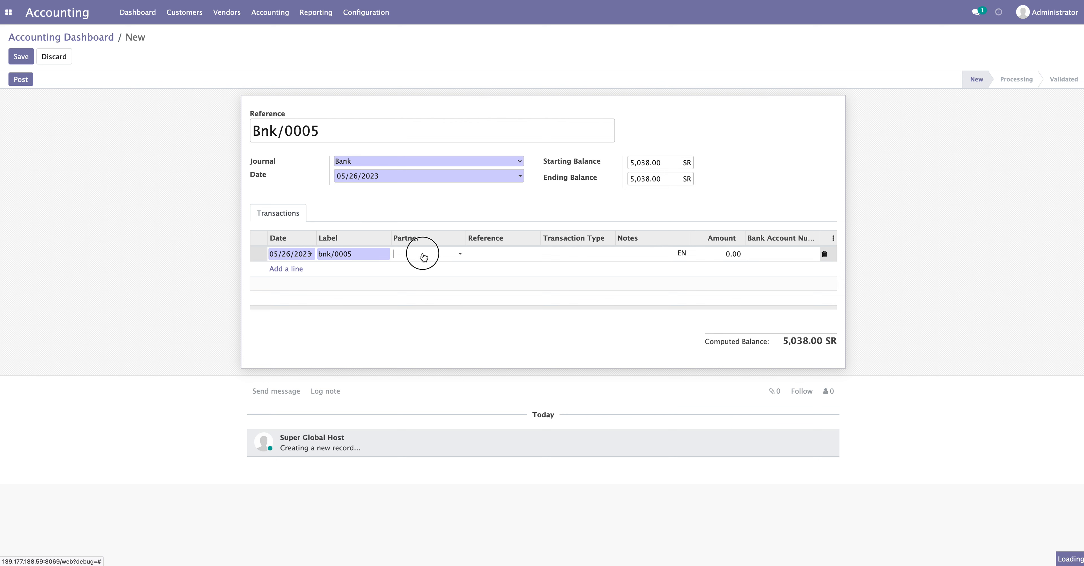
click(424, 272)
click(732, 253)
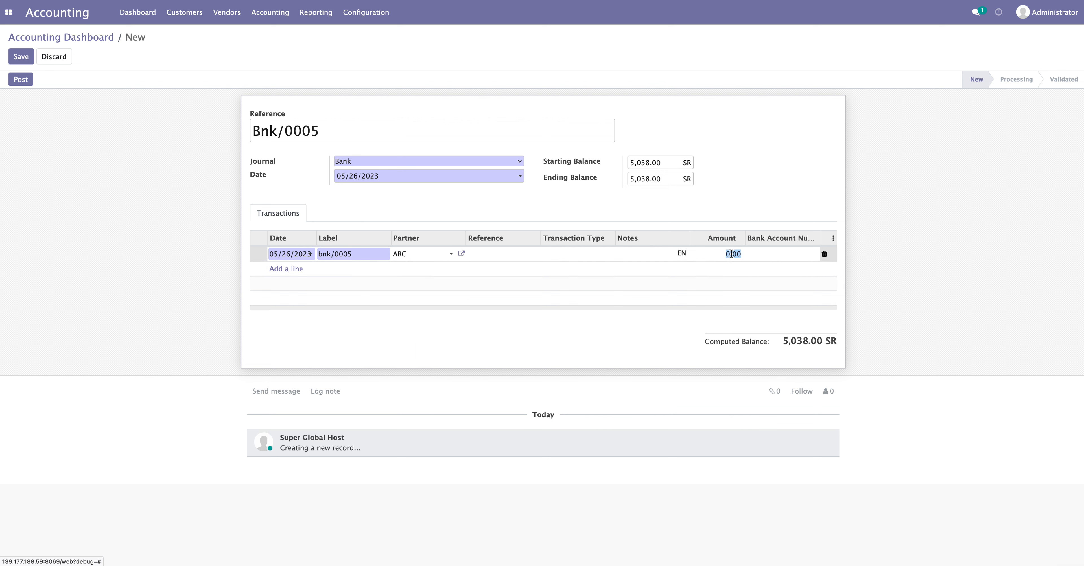
text(10)
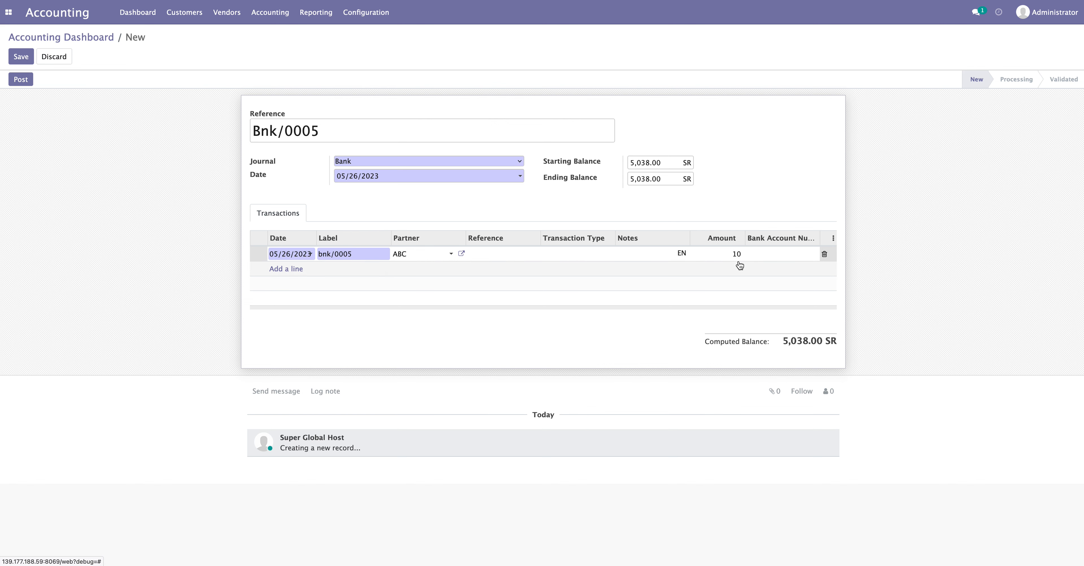
click(939, 290)
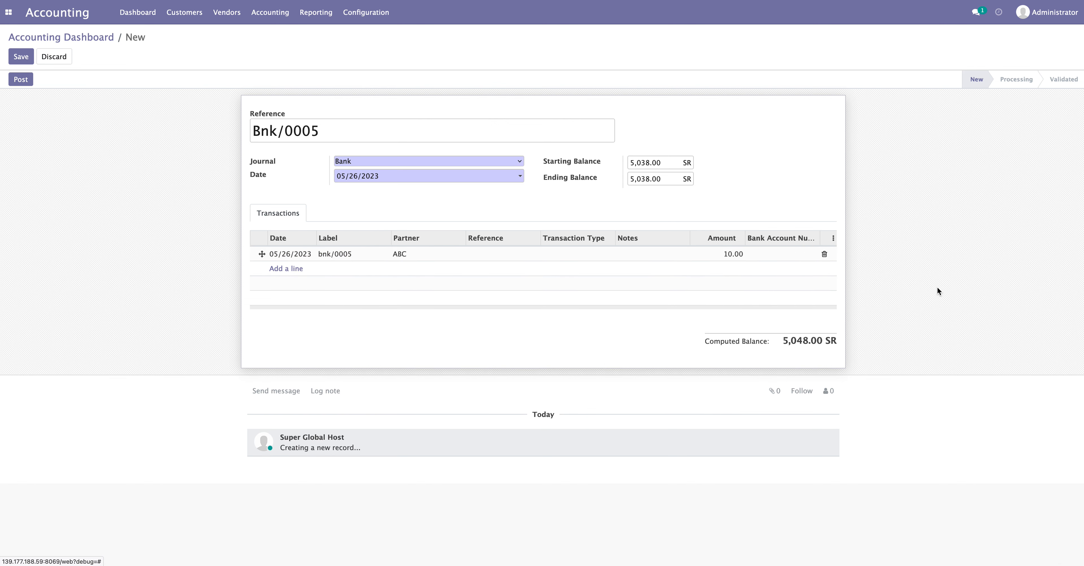
Copy the computed balance 5,048.00 into Ending Balance and post the statement
drag(784, 340, 811, 342)
right_click(810, 342)
click(826, 347)
double_click(658, 177)
right_click(658, 178)
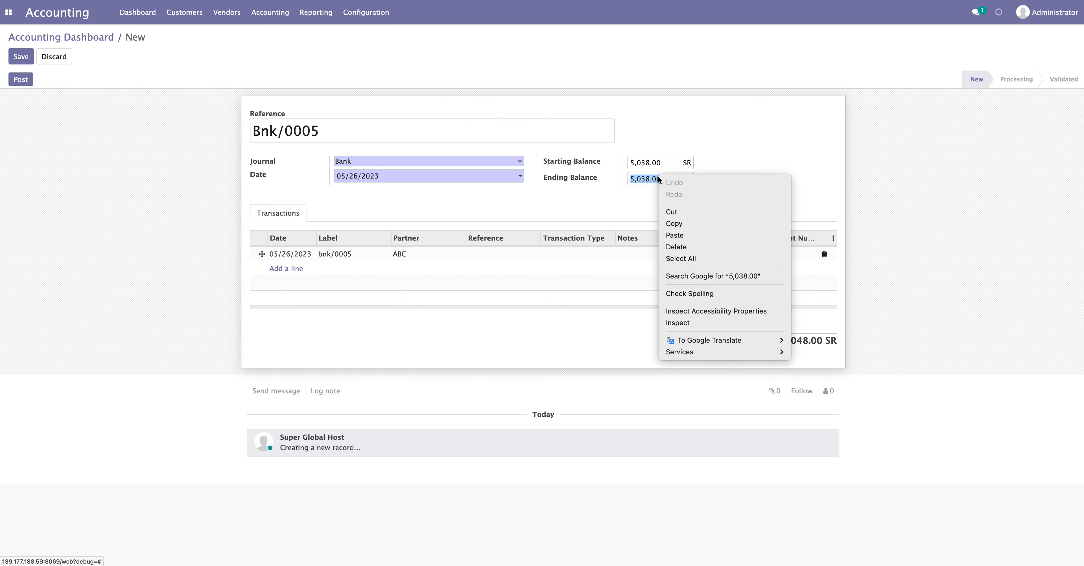
click(670, 234)
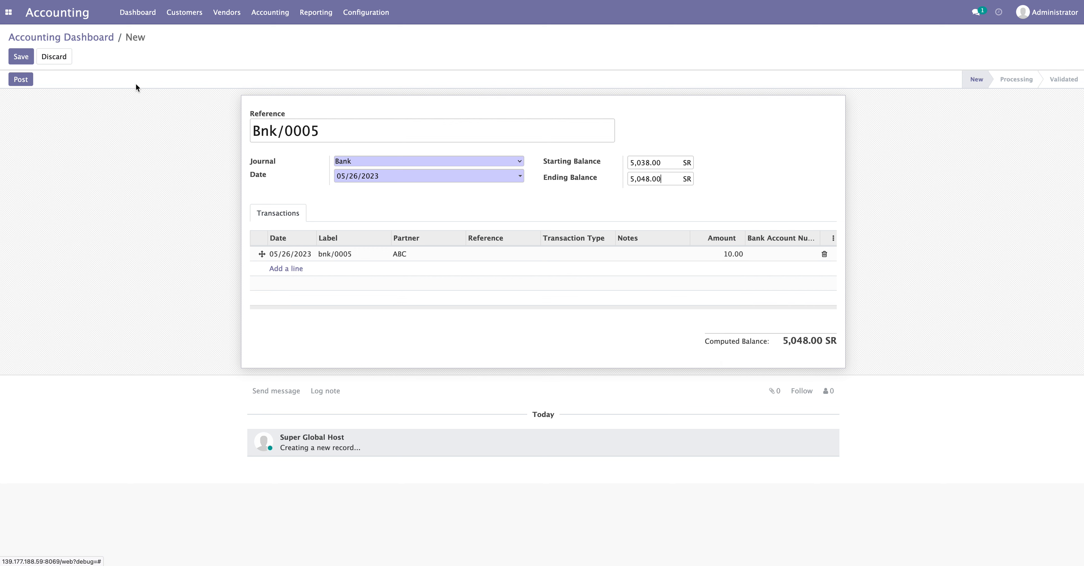
click(18, 81)
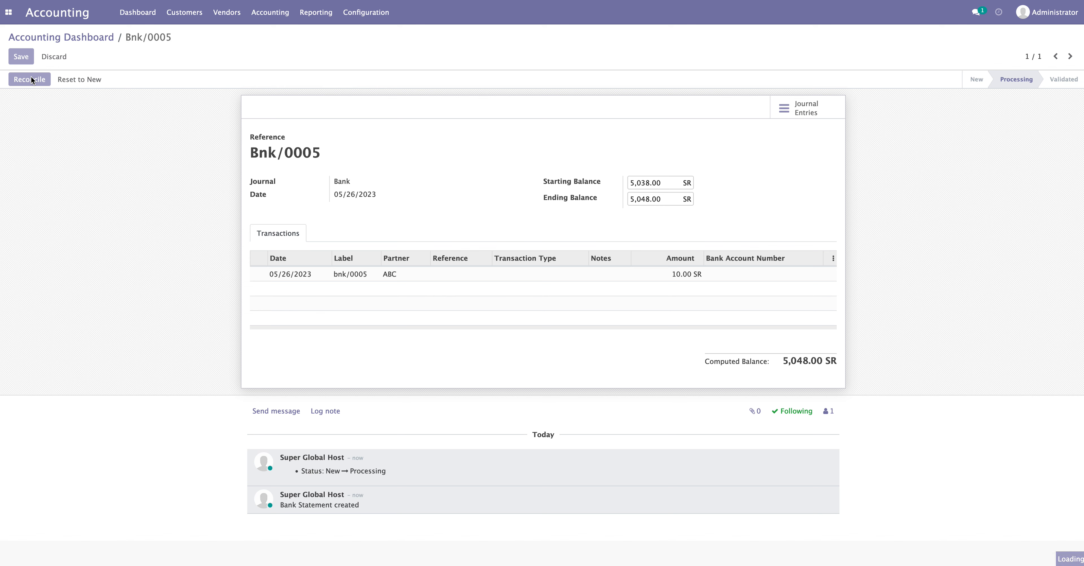
Start reconciling Bnk/0005 and open Customers > Invoices in a new tab
click(30, 79)
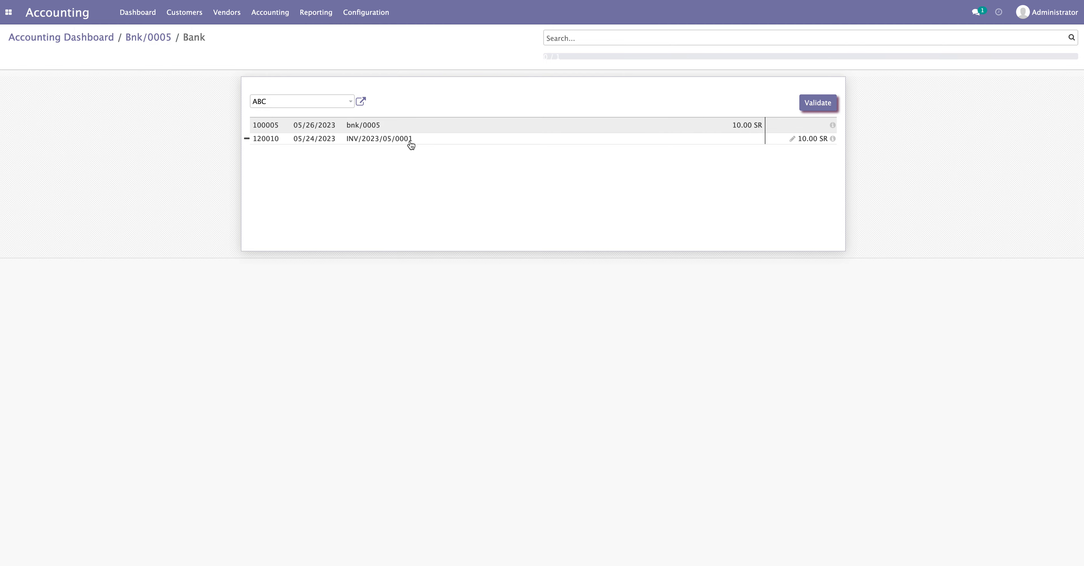
click(189, 17)
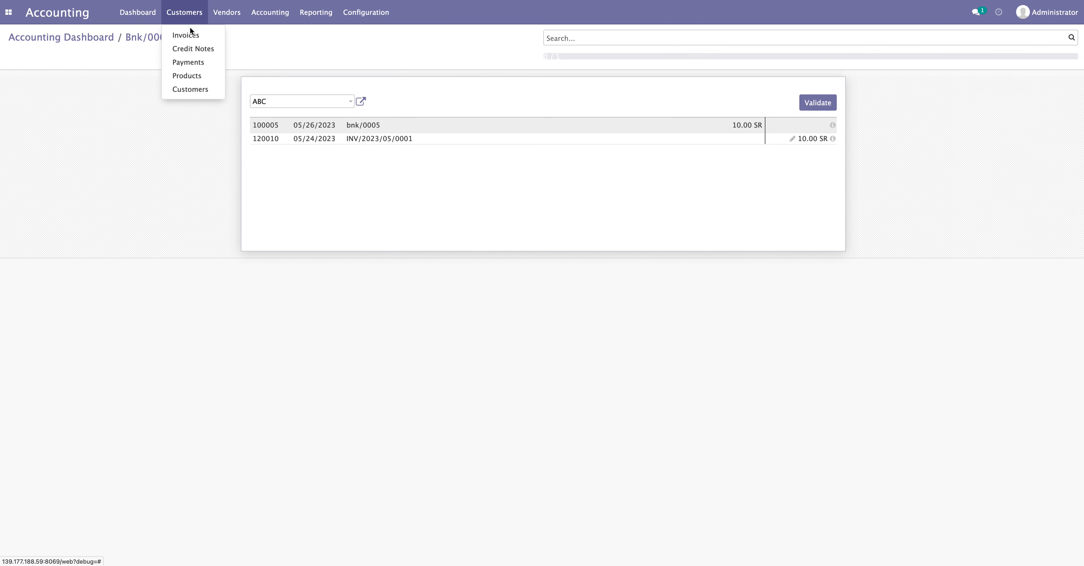
right_click(190, 34)
click(210, 40)
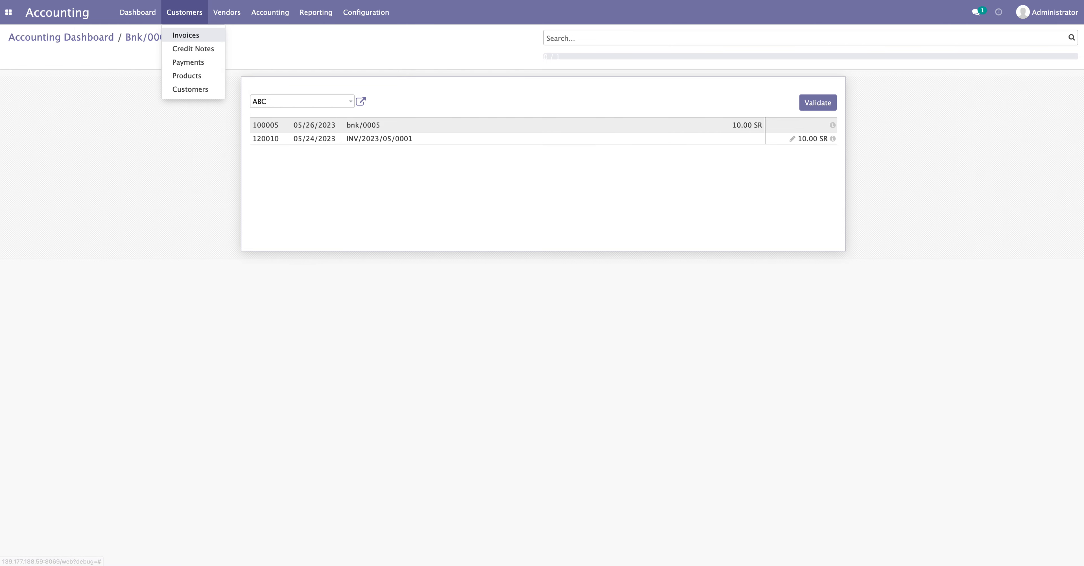
key(ctrl+Tab)
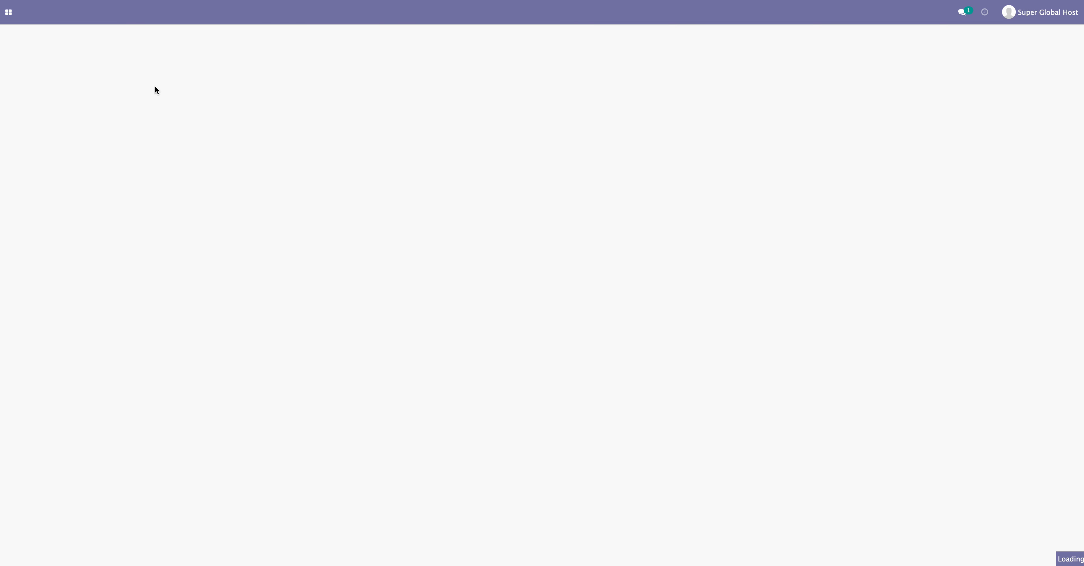
Check INV/2023/05/0004's 15.00 SR total, then remove the proposed INV/2023/05/0001 match
click(74, 209)
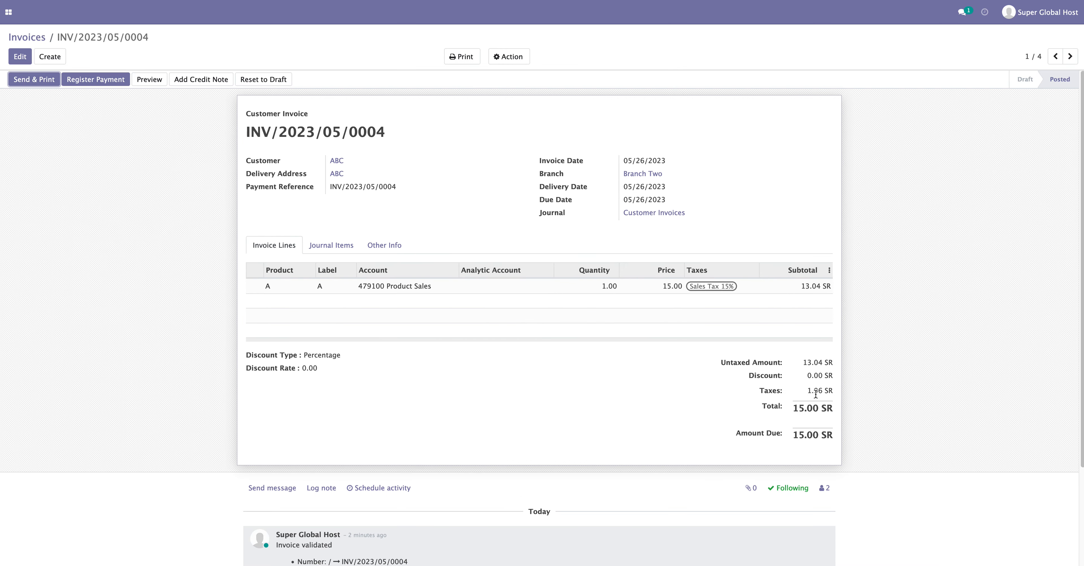
mouse_move(790, 409)
mouse_down()
mouse_move(835, 410)
mouse_move(793, 408)
mouse_move(810, 408)
mouse_up()
click(826, 413)
click(803, 411)
click(807, 410)
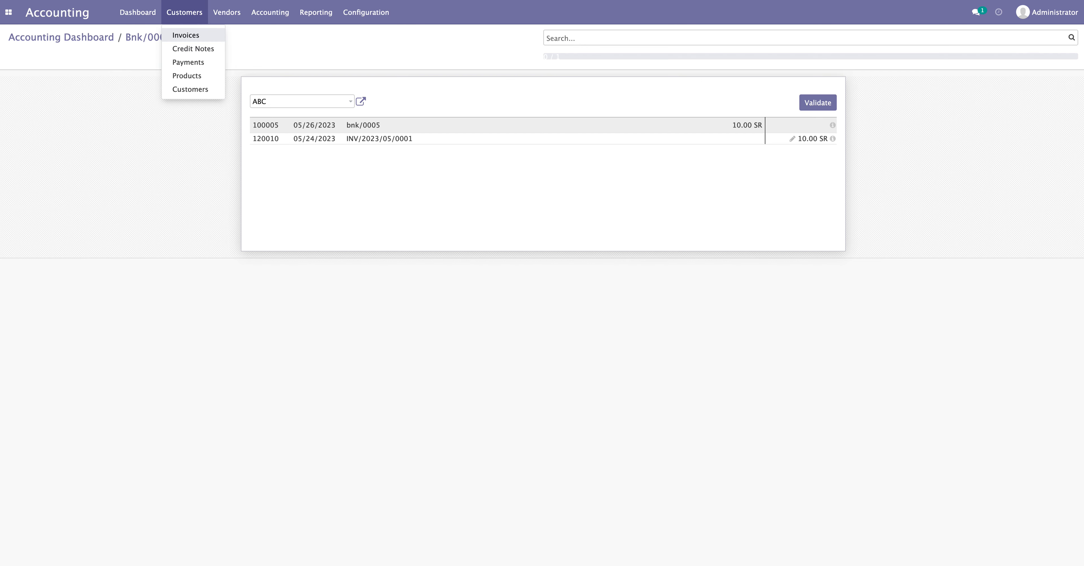
click(658, 167)
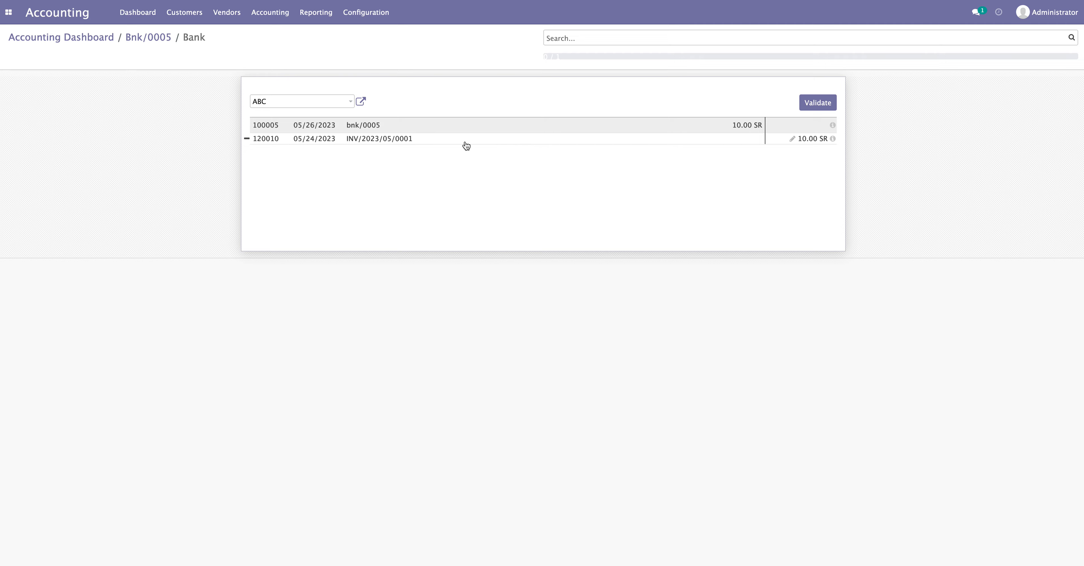
click(443, 139)
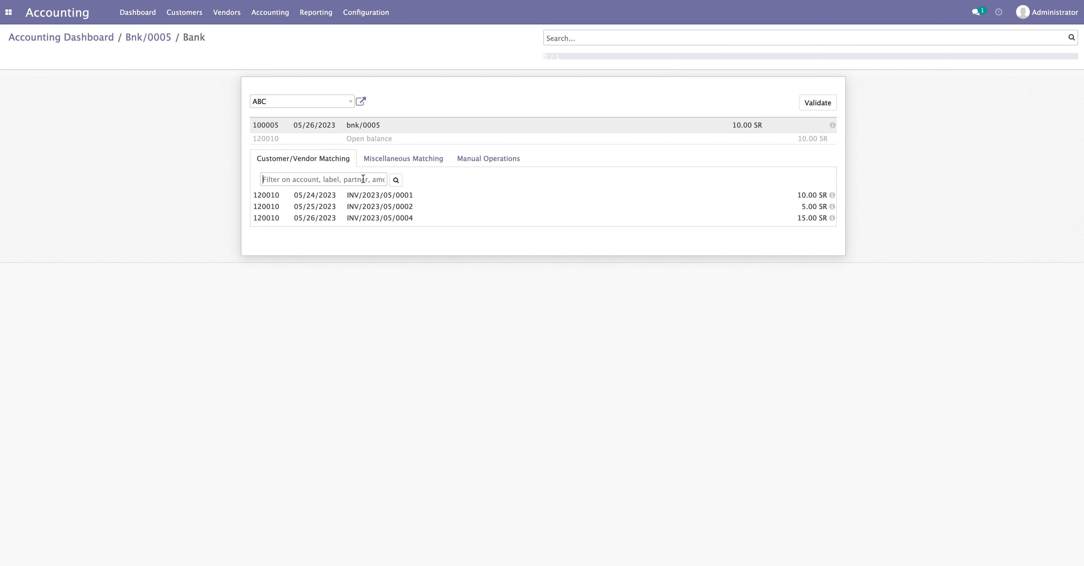
Paste invoice number INV/2023/05/0004 into the Customer/Vendor Matching filter
text(15)
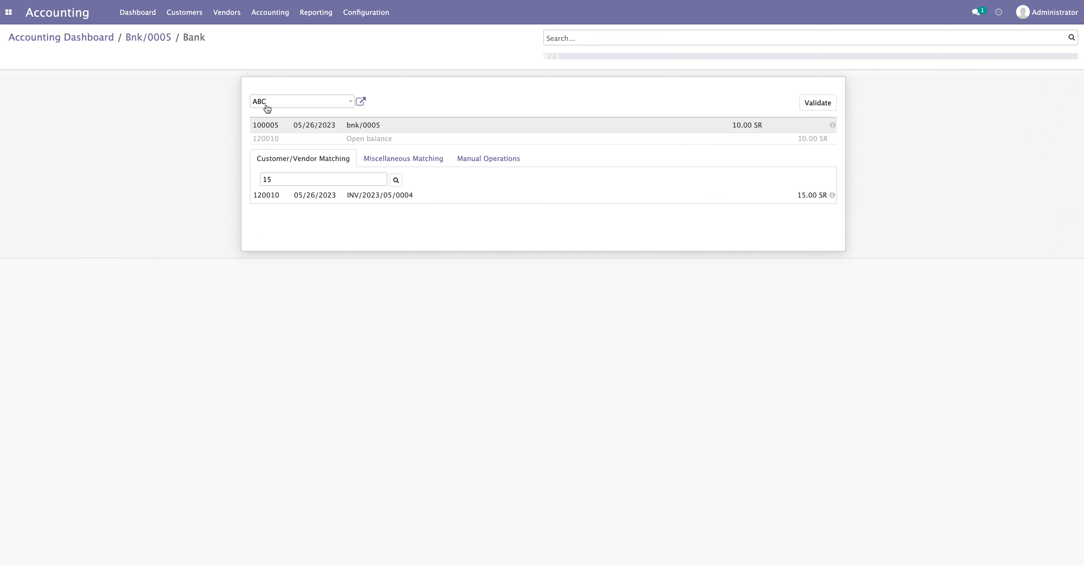
click(270, 12)
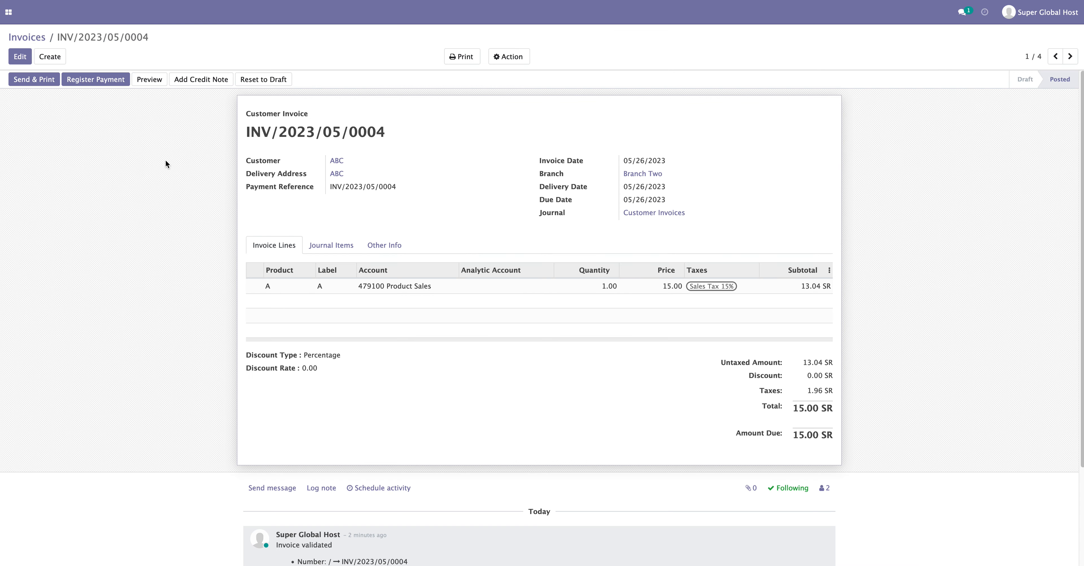
drag(387, 131, 245, 132)
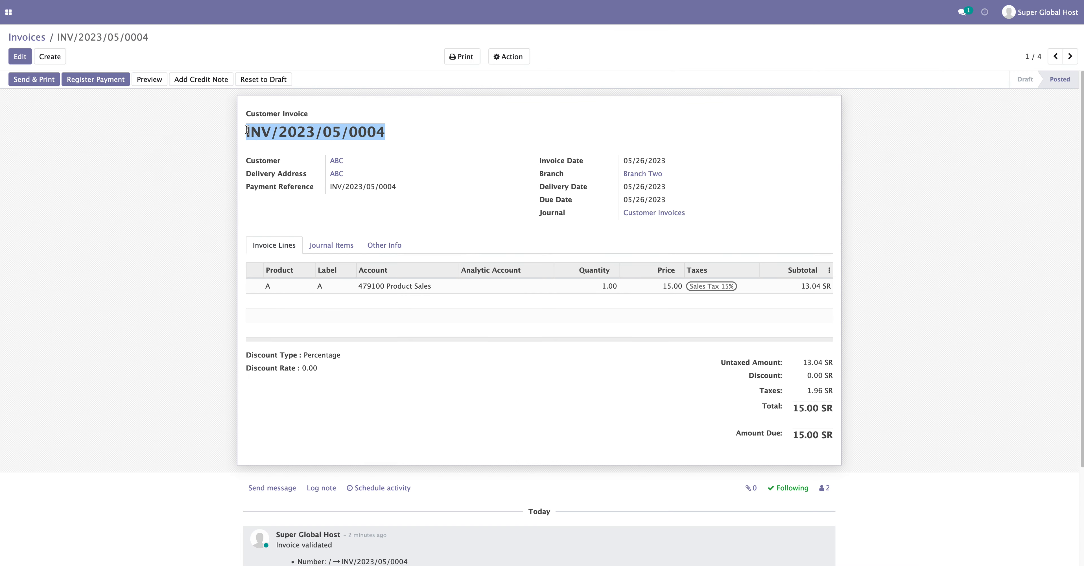
right_click(262, 131)
click(279, 138)
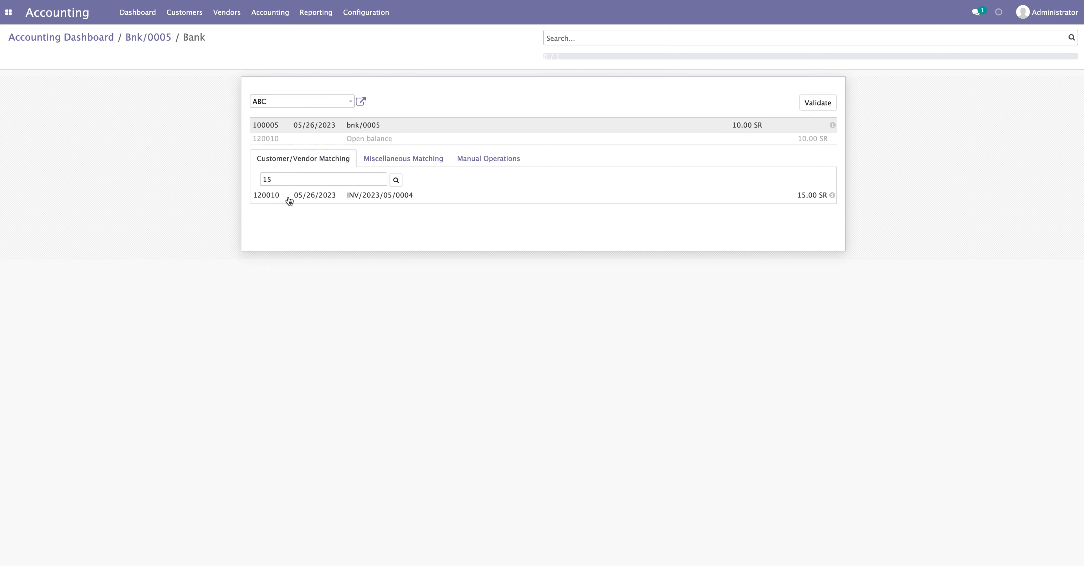
double_click(317, 182)
key(super+v)
Filter the matching lines by 15 and add INV/2023/05/0004, leaving 5.00 SR open
triple_click(336, 180)
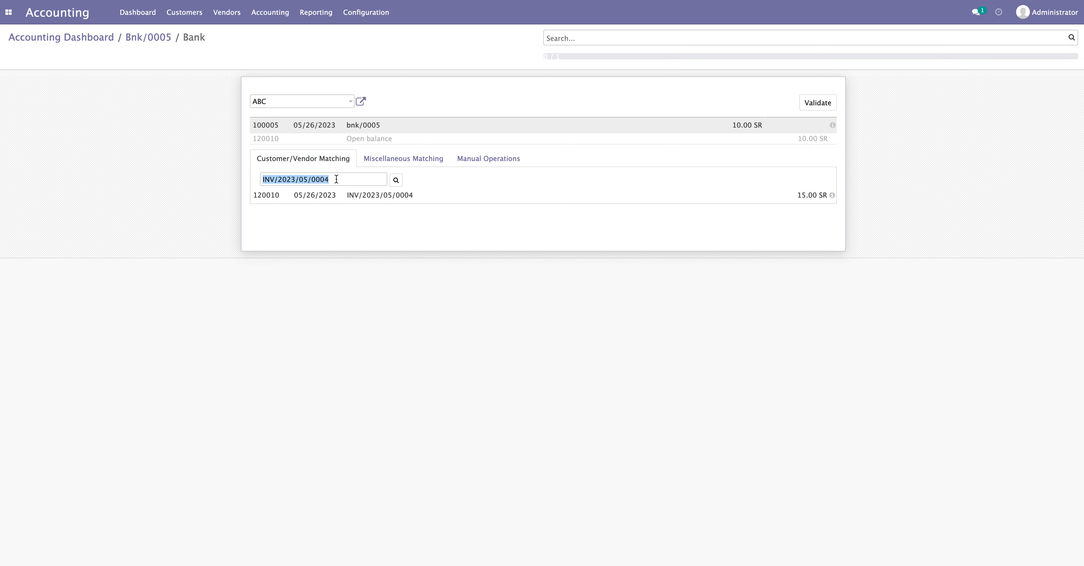
text(15)
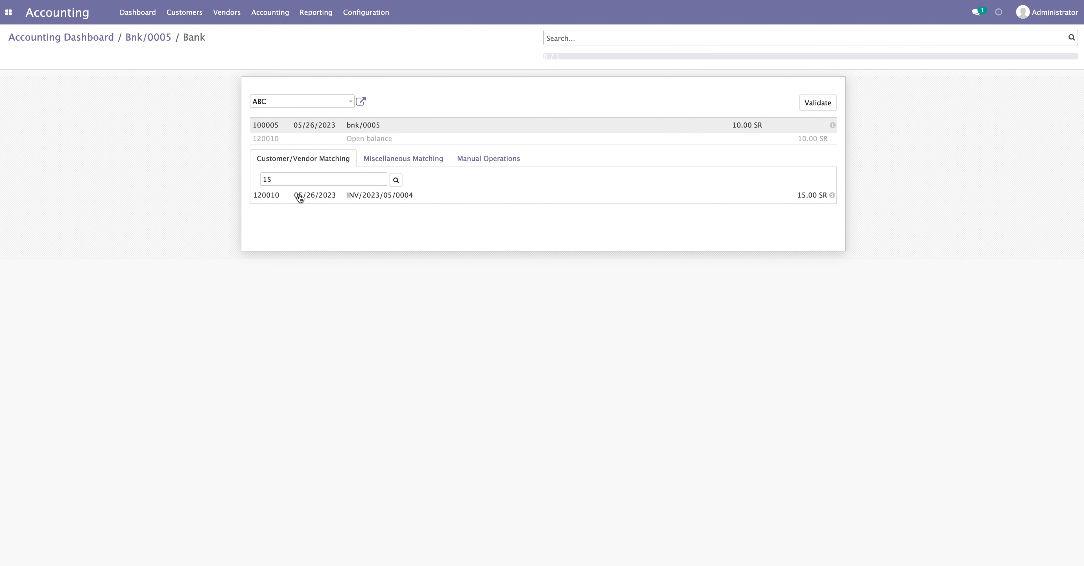
click(395, 194)
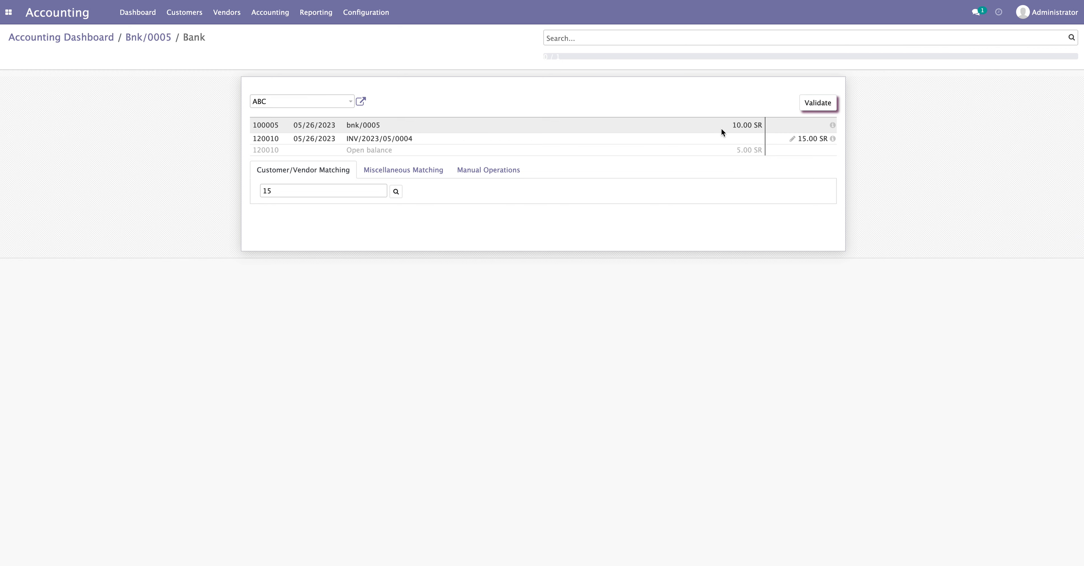
click(222, 8)
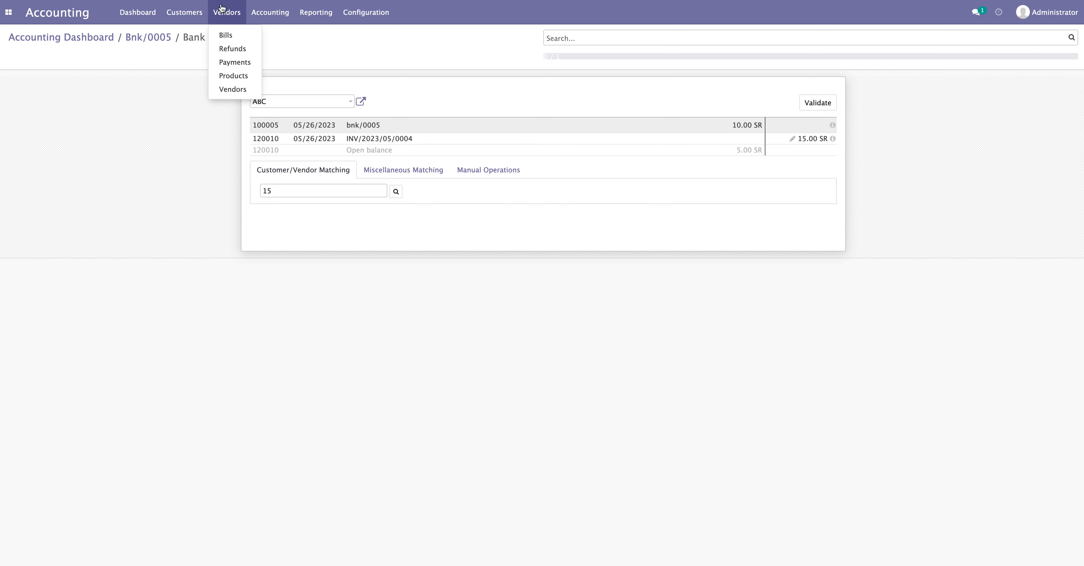
click(602, 419)
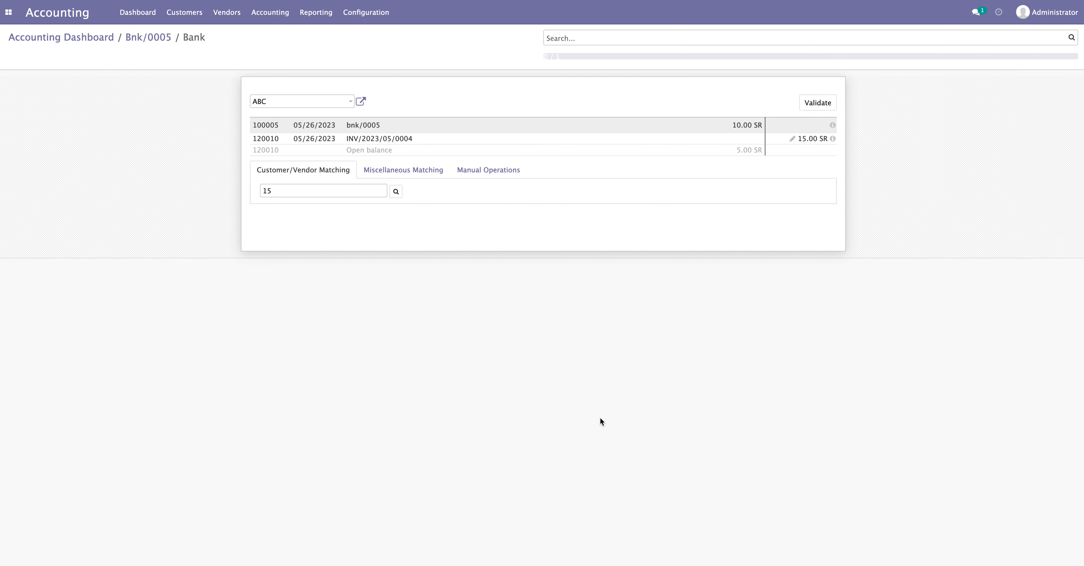
click(353, 151)
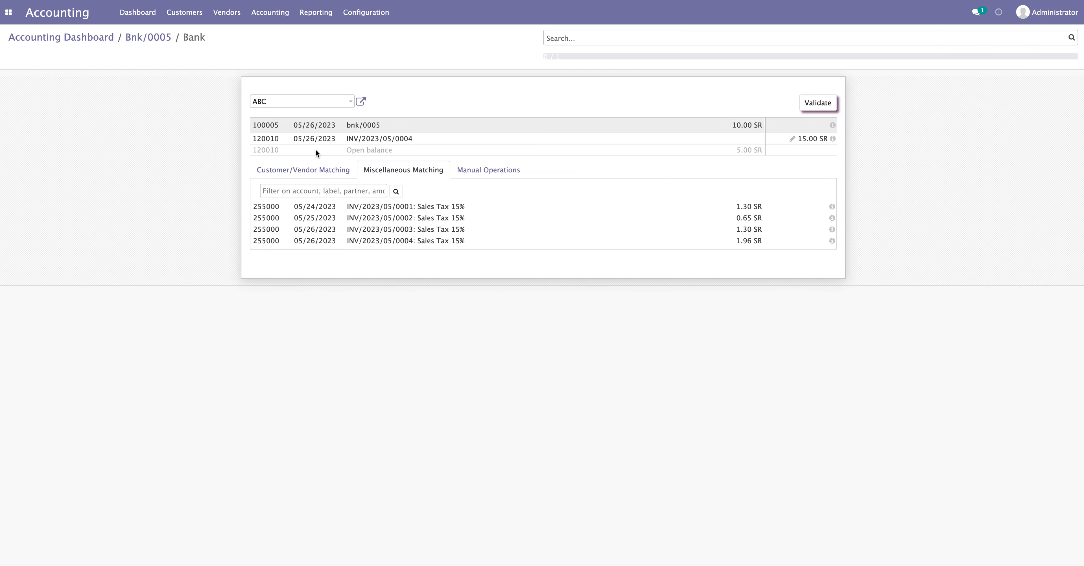
Apply 'Discount for customer' to write off 5.00 SR to 483100, then validate reconciliation and Bnk/0005
click(474, 172)
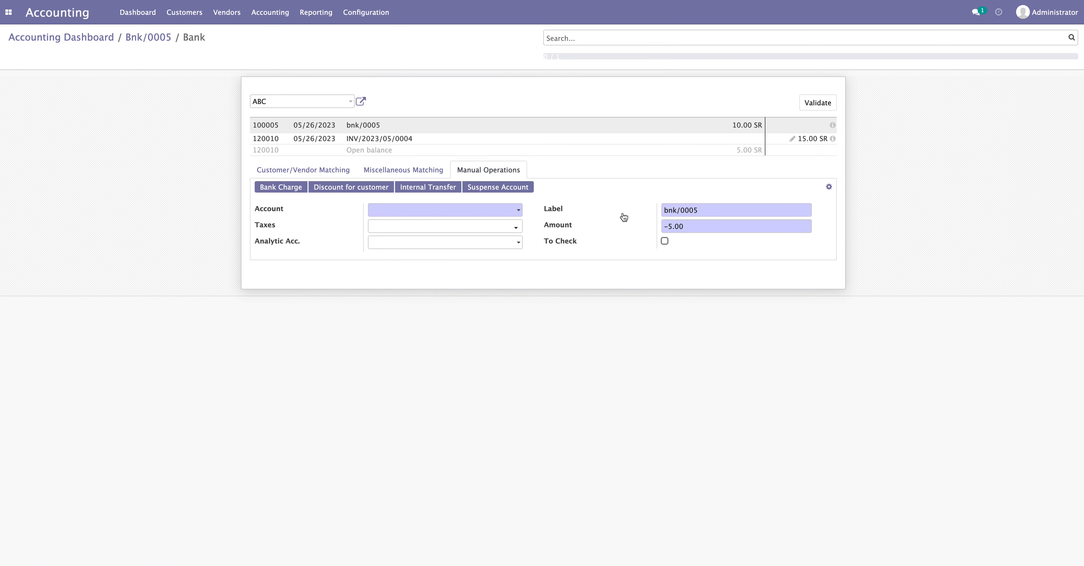
click(352, 188)
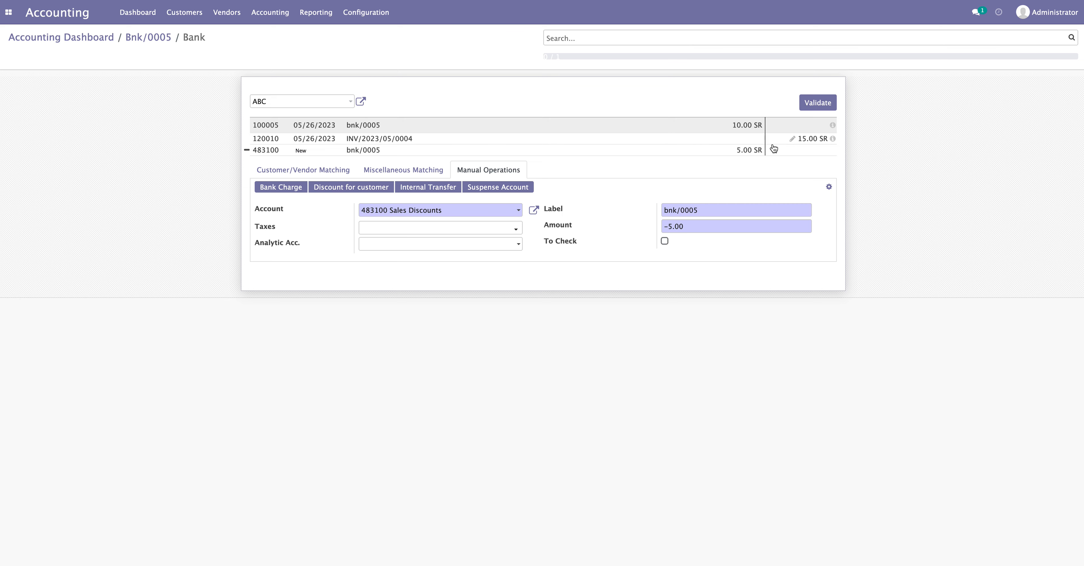
click(817, 105)
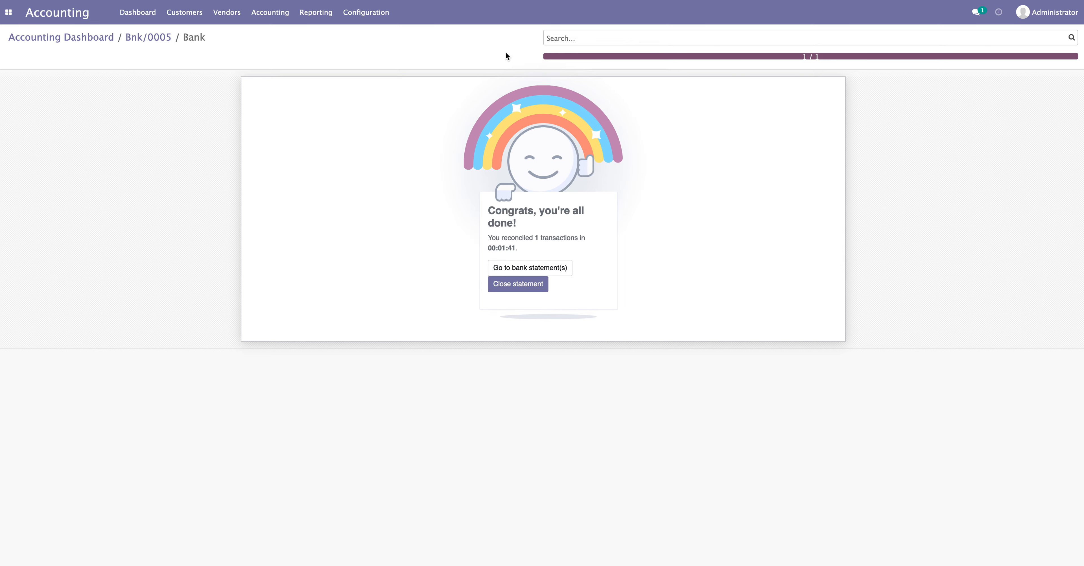
click(146, 38)
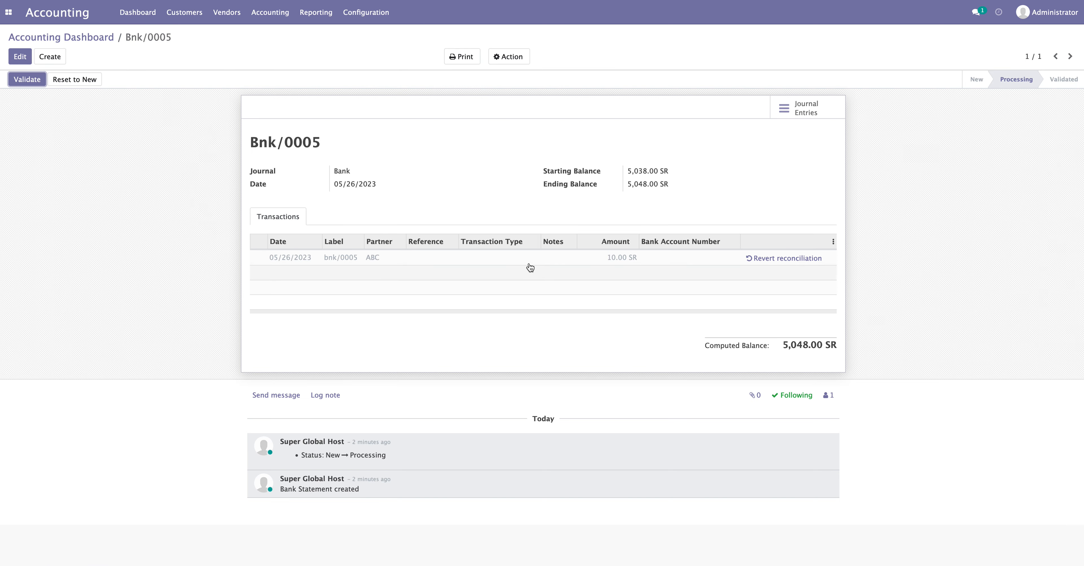
click(26, 80)
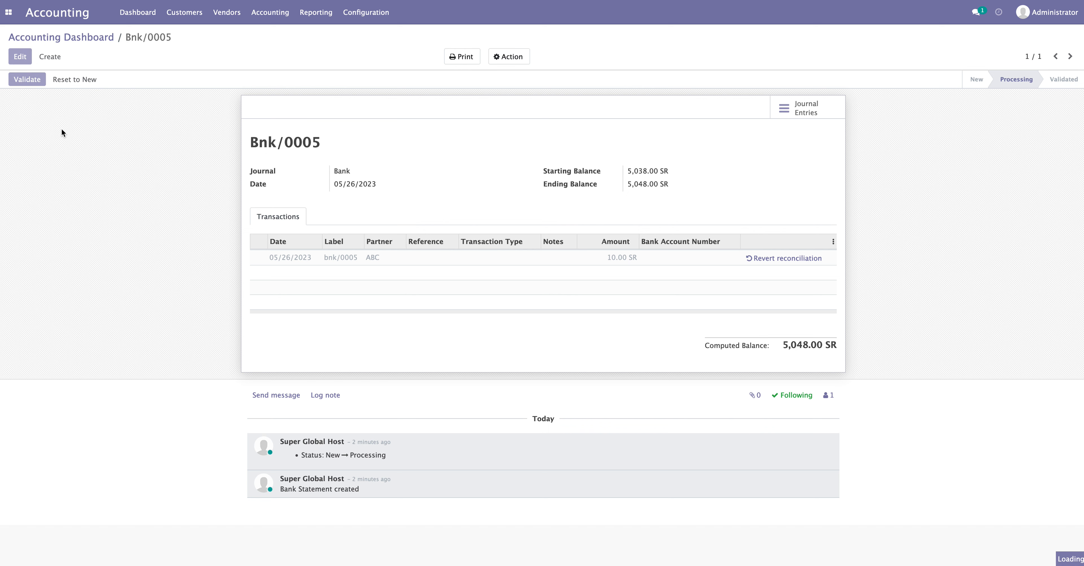
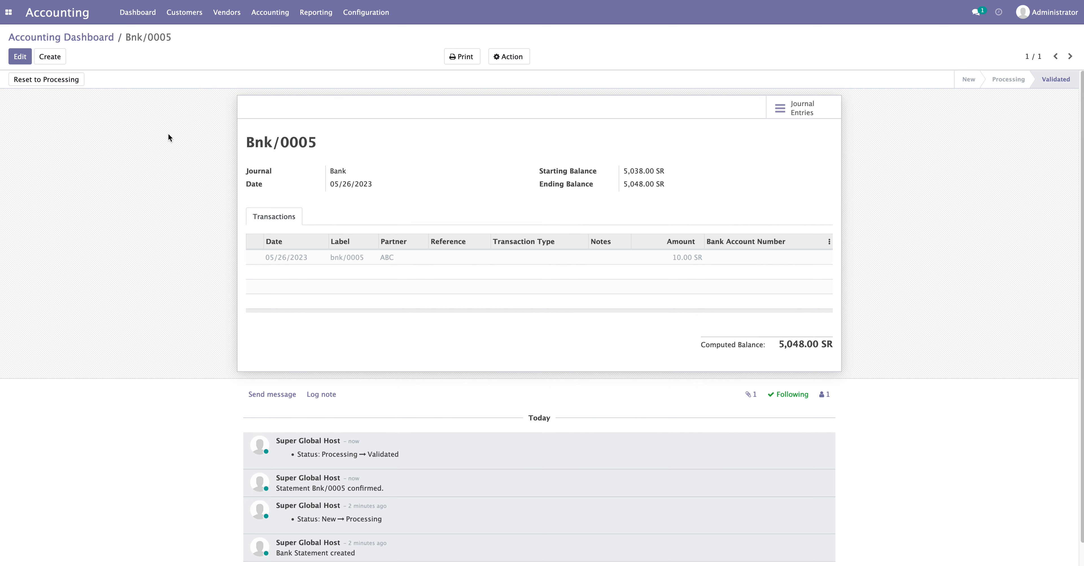
Start bank statement BNK/007 with one transaction labelled bnk/007 for 80
click(55, 59)
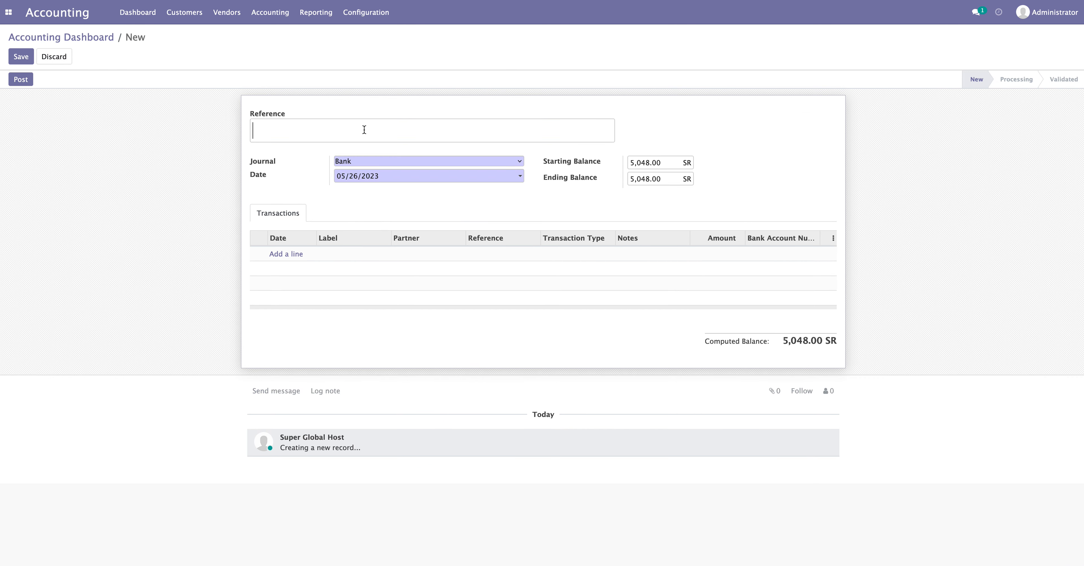
text(BNK/007)
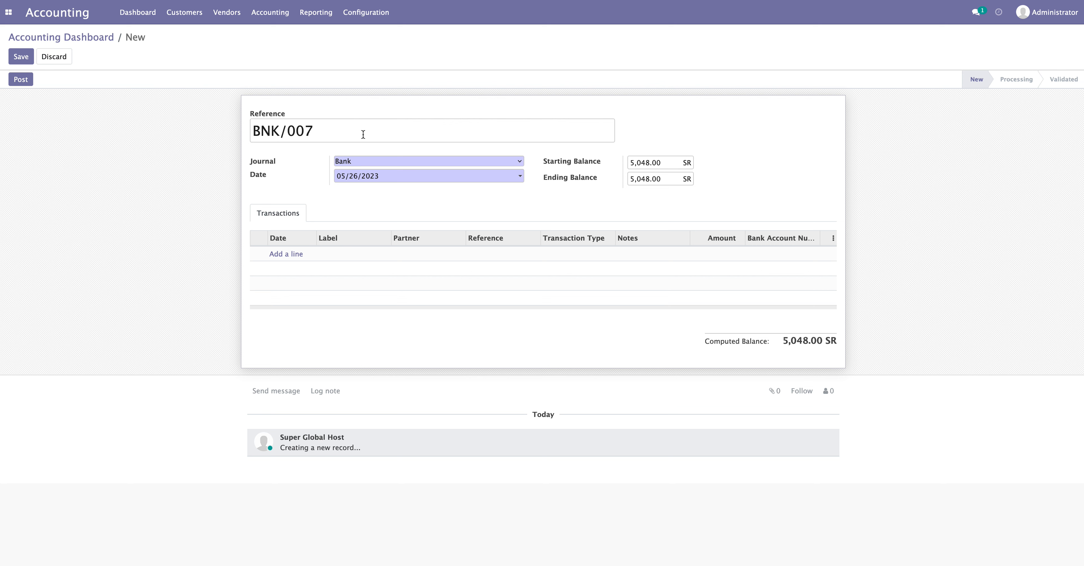
click(292, 254)
click(345, 256)
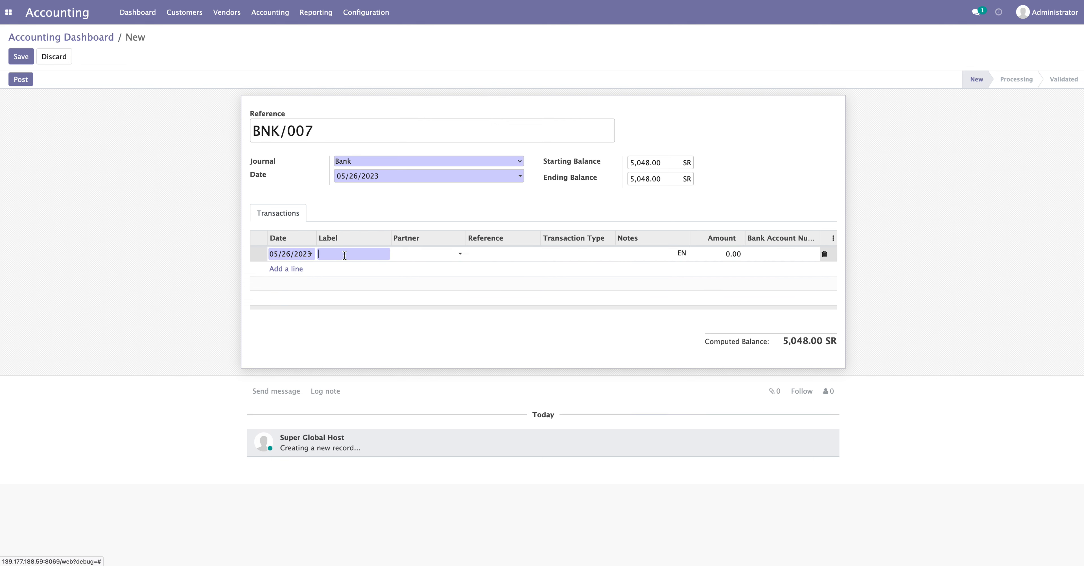
text(bnk/007)
click(723, 254)
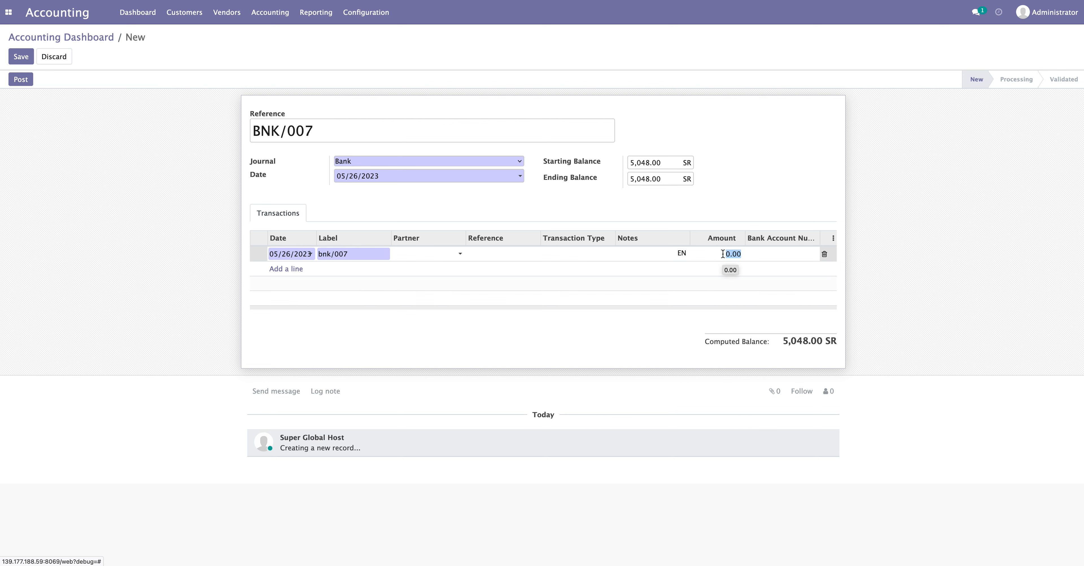
text(80)
click(887, 321)
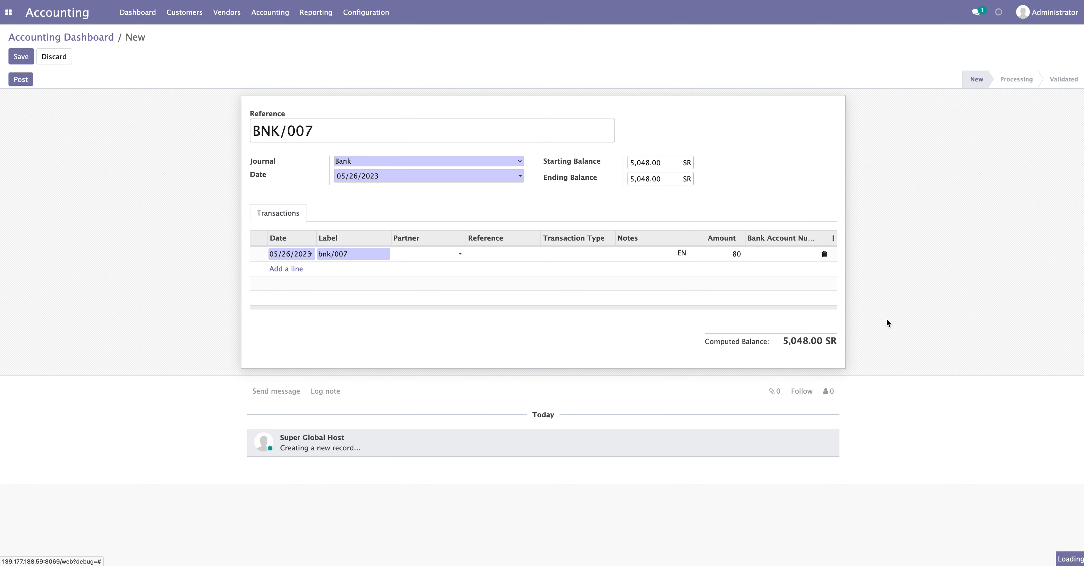
Copy the computed balance 5,128.00 into Ending Balance and post the statement
drag(782, 339, 820, 341)
right_click(821, 341)
click(824, 347)
click(664, 177)
key(ctrl+v)
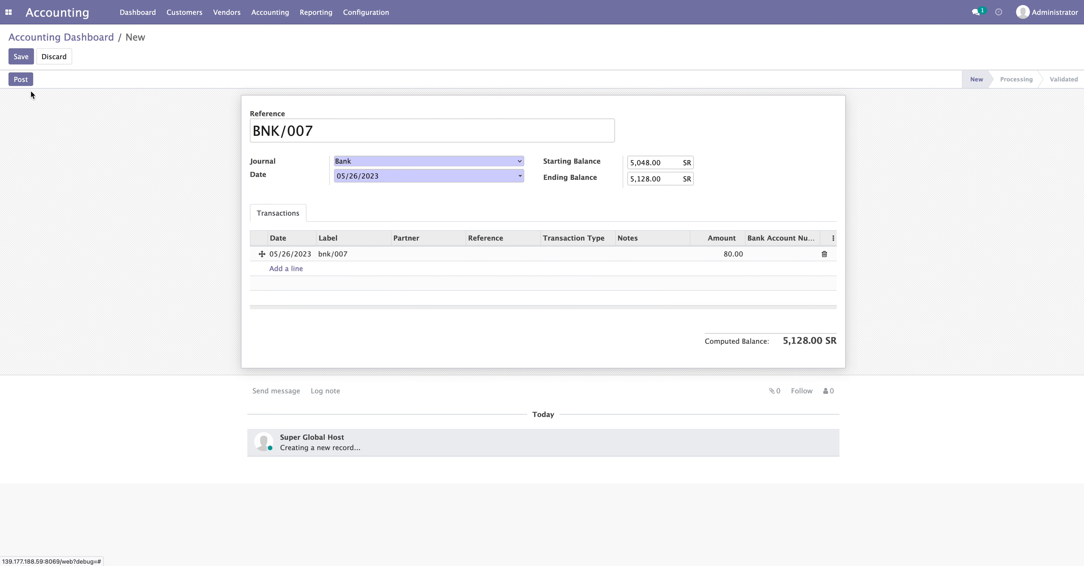
click(20, 80)
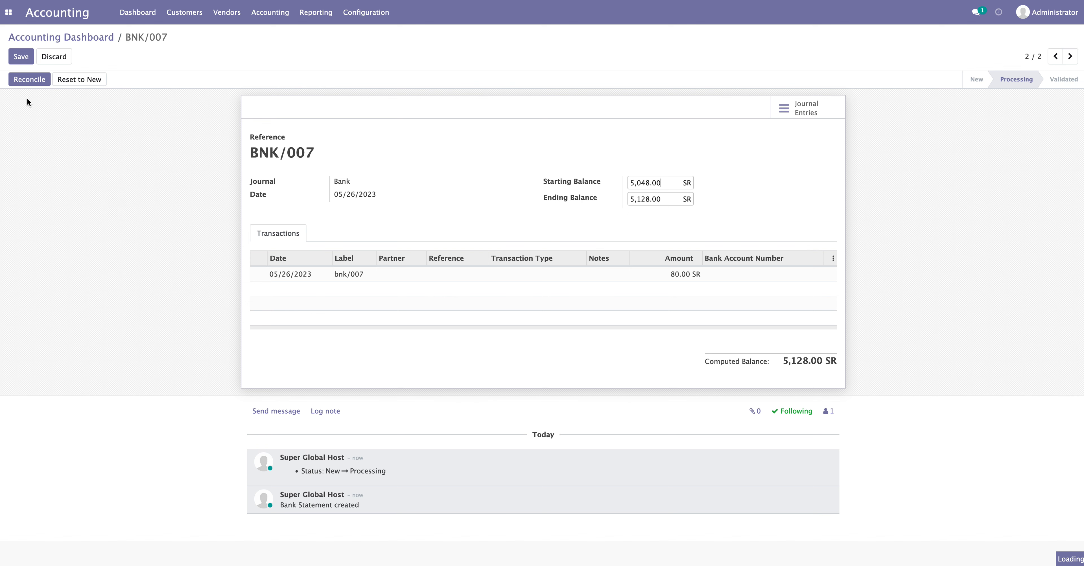
Open reconciliation for the bnk/007 line, briefly filtering matches by 80, then clearing the filter
click(34, 80)
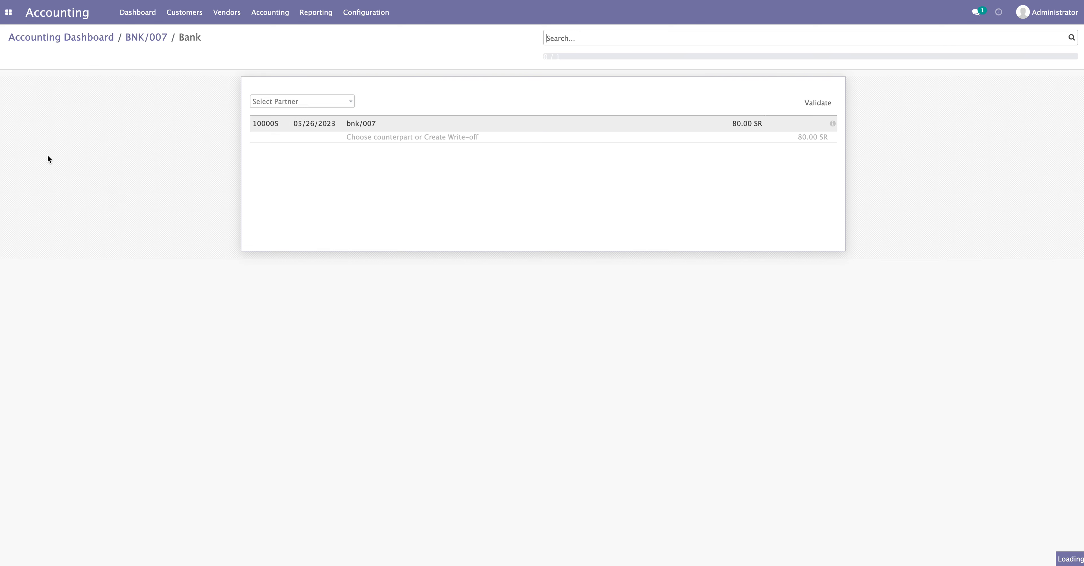
click(412, 137)
click(323, 178)
text(80)
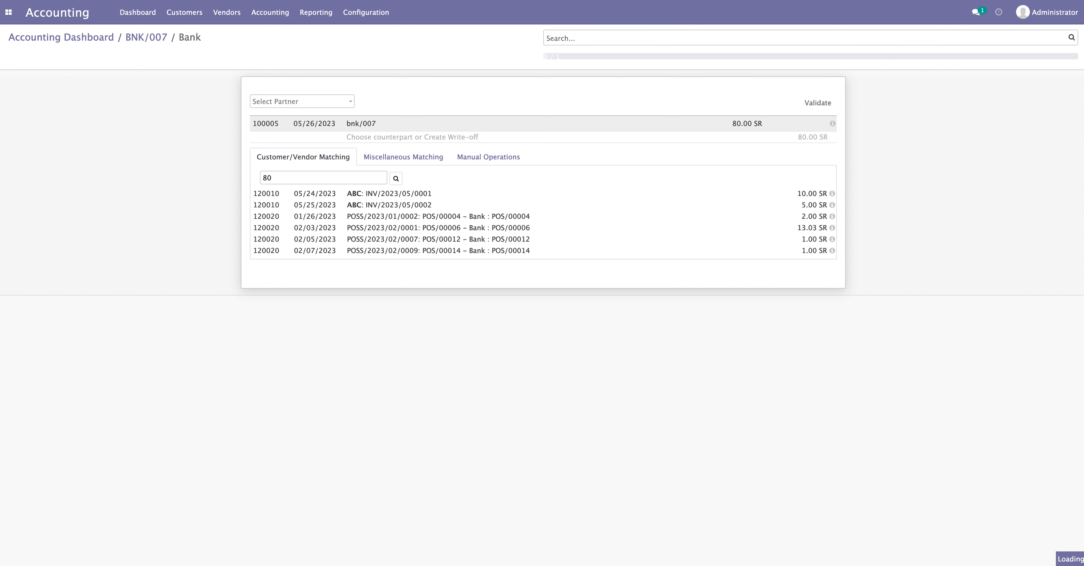
double_click(279, 183)
key(BackSpace)
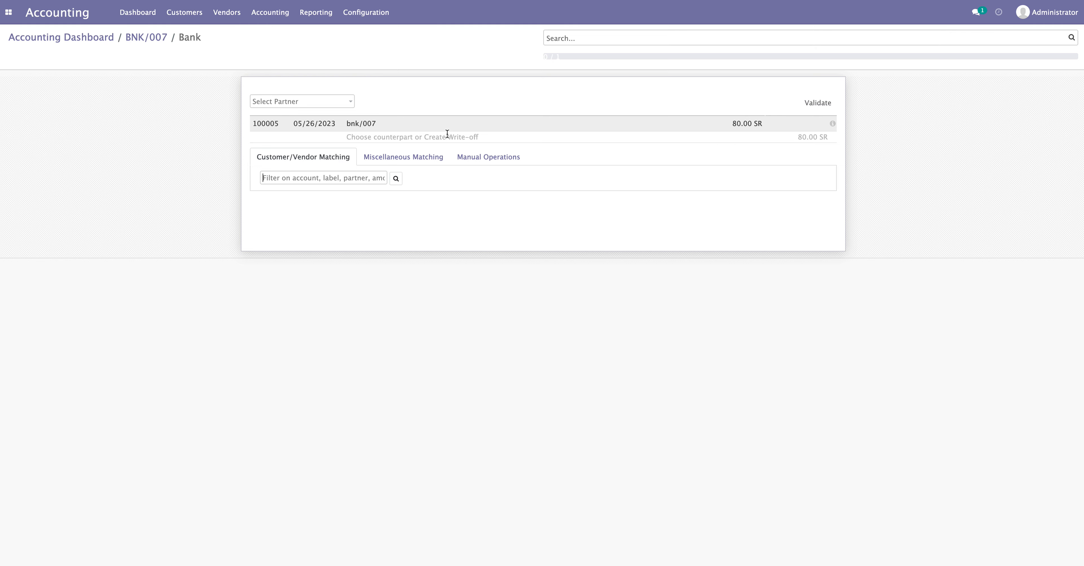
Reconcile the 80 SR line to the Bank Suspense Account flagged To Check, then return to BNK/007
click(347, 137)
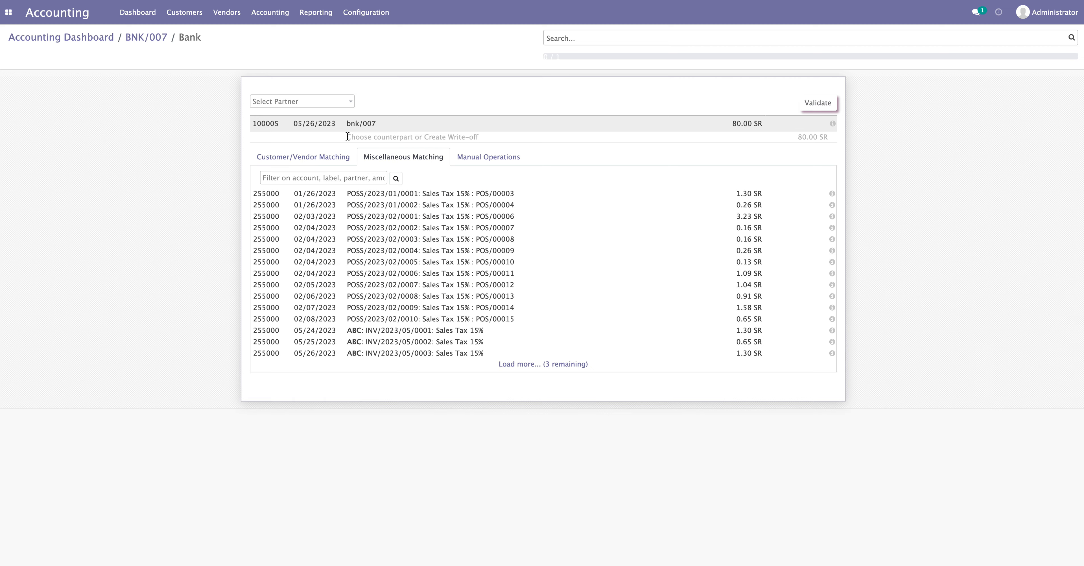
click(412, 136)
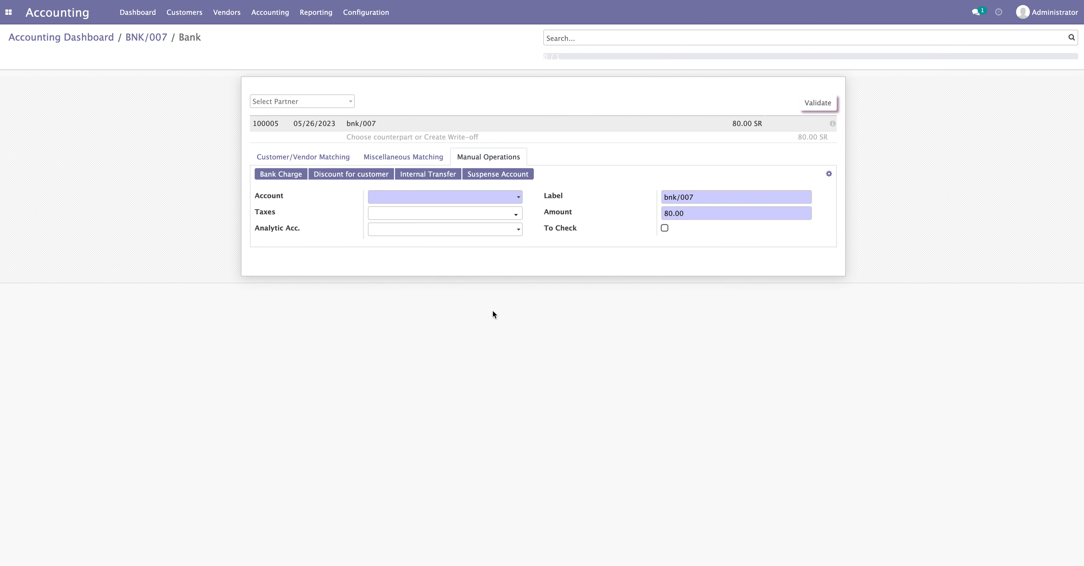
click(487, 180)
click(665, 228)
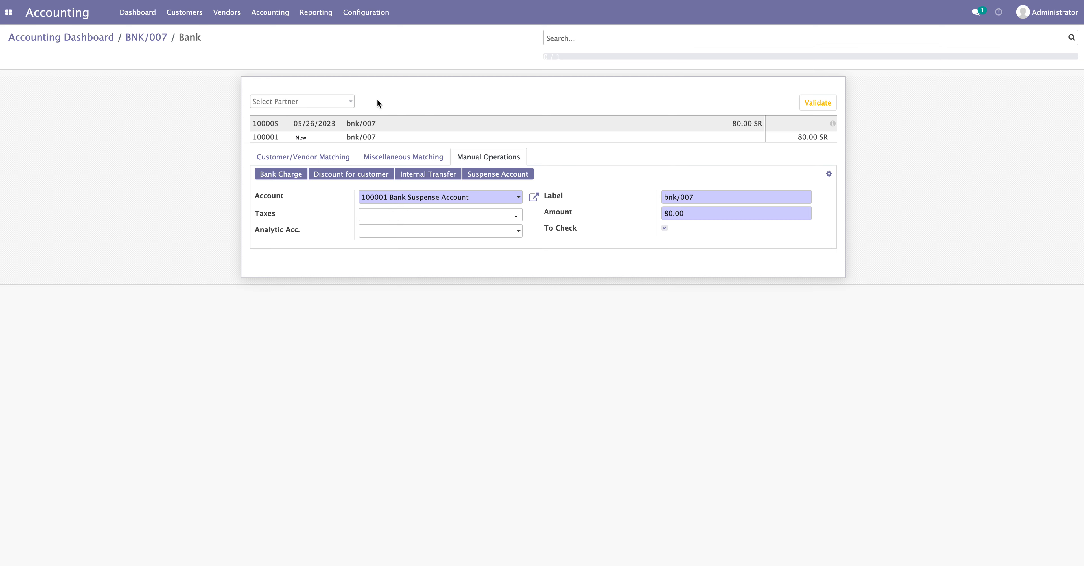
click(817, 107)
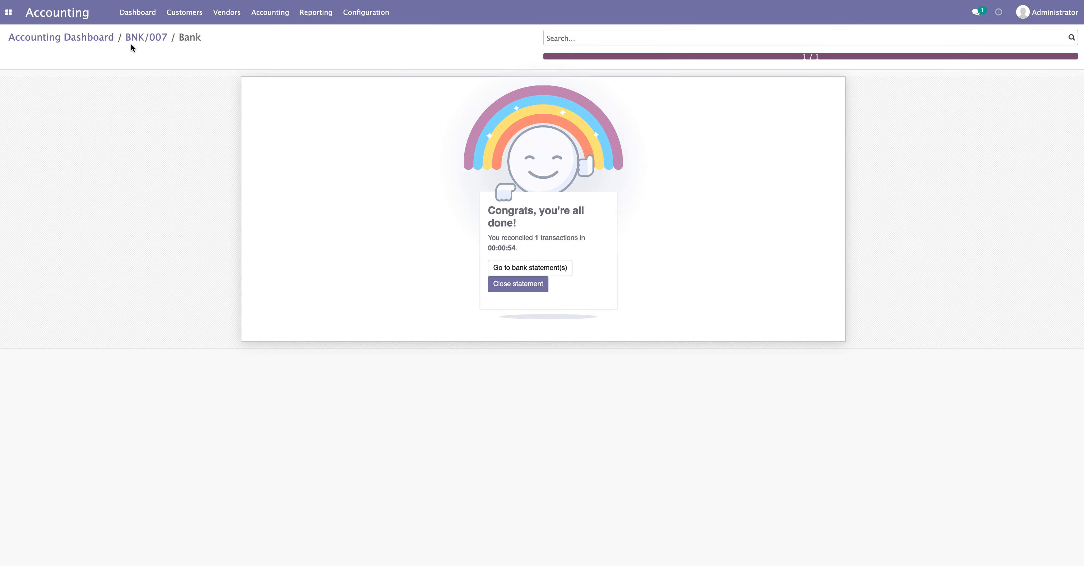
click(134, 39)
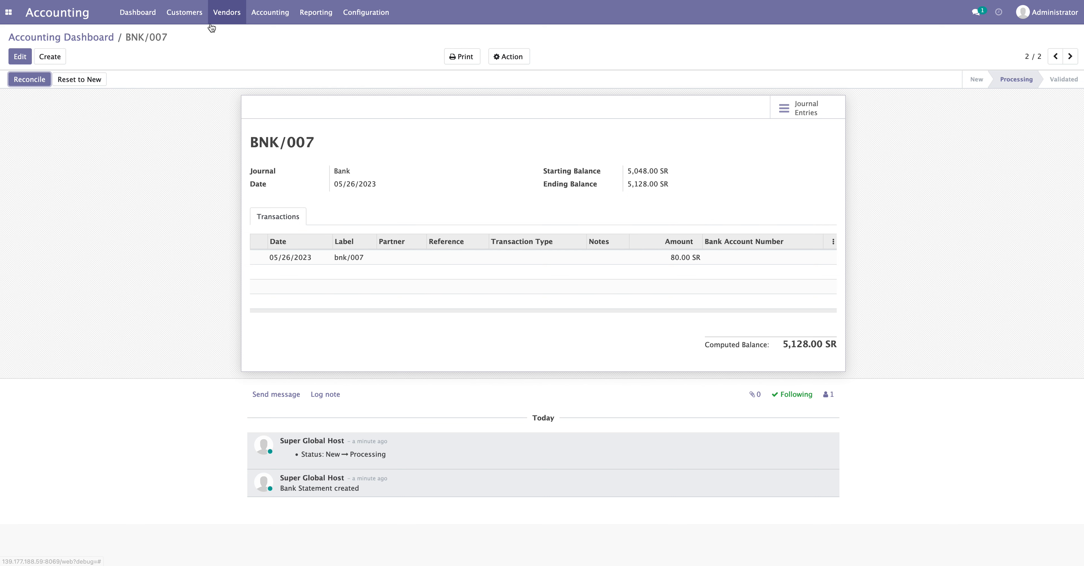
Reconcile the pending bnk/007 item to Bank Suspense Account unflagged, then show customer invoices
click(142, 16)
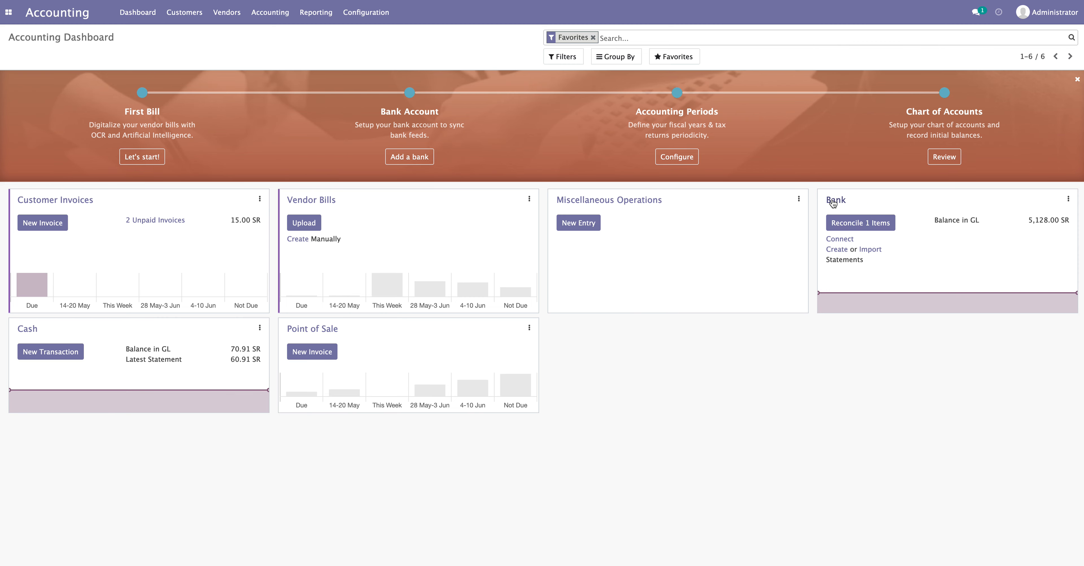
click(845, 228)
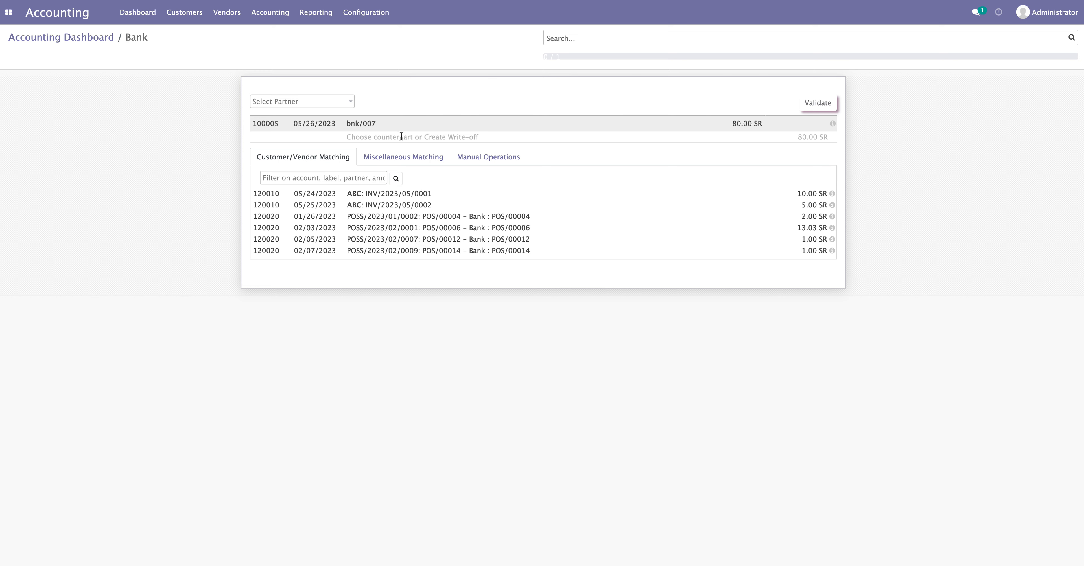
click(486, 156)
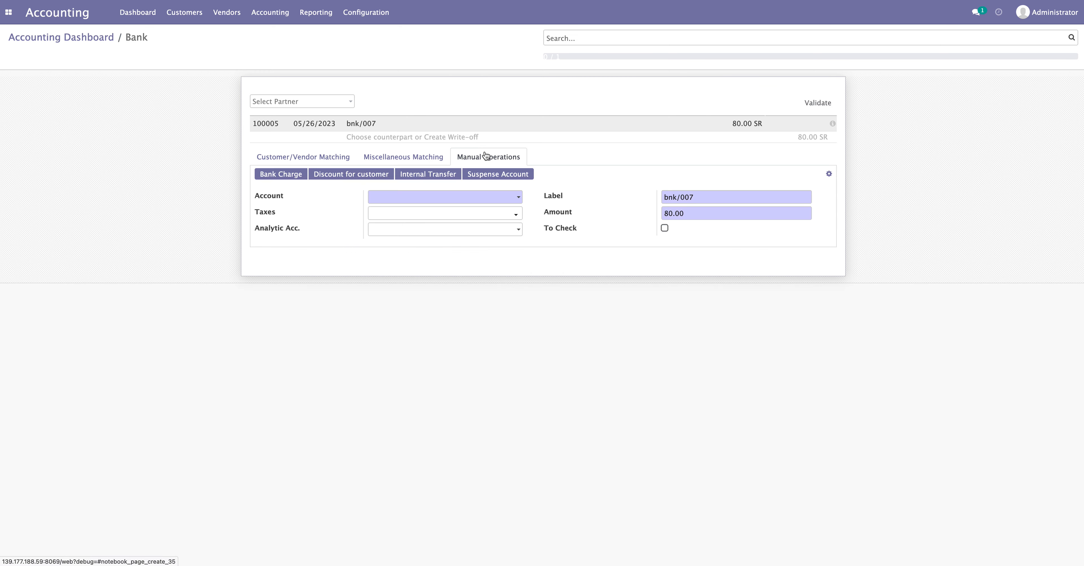
click(521, 174)
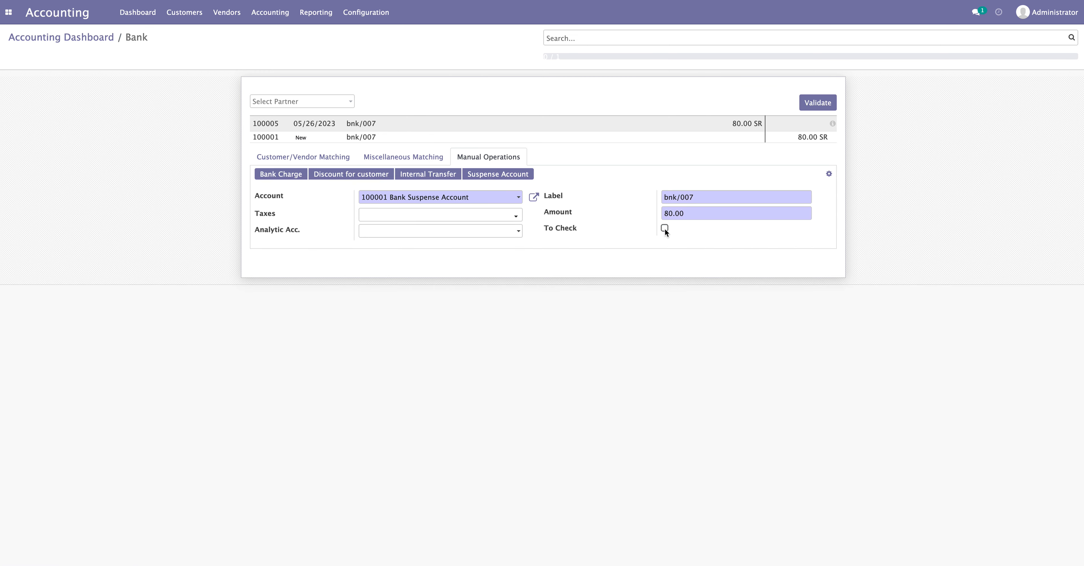
click(818, 102)
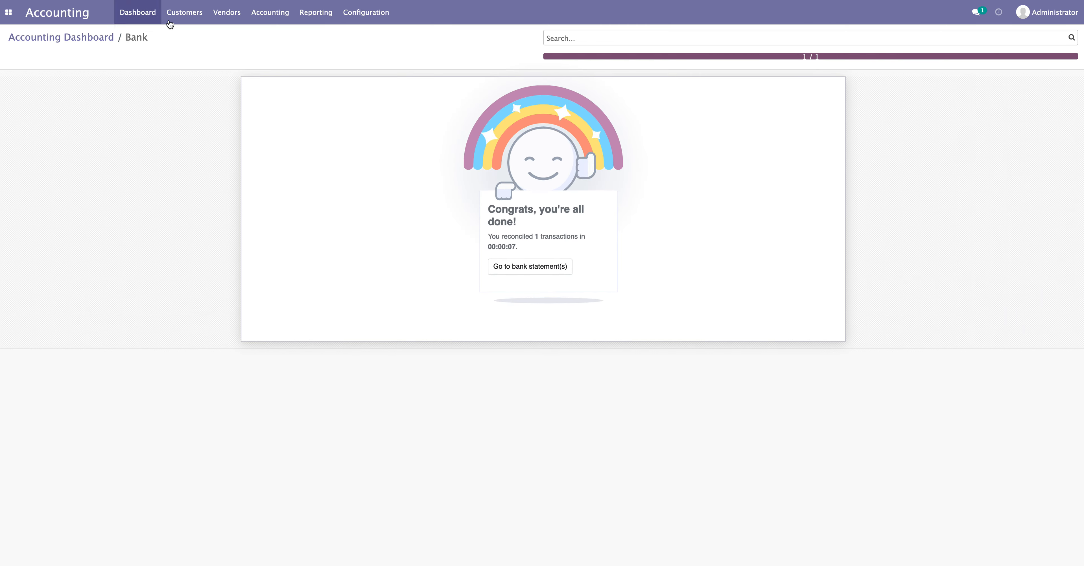
click(184, 18)
click(186, 36)
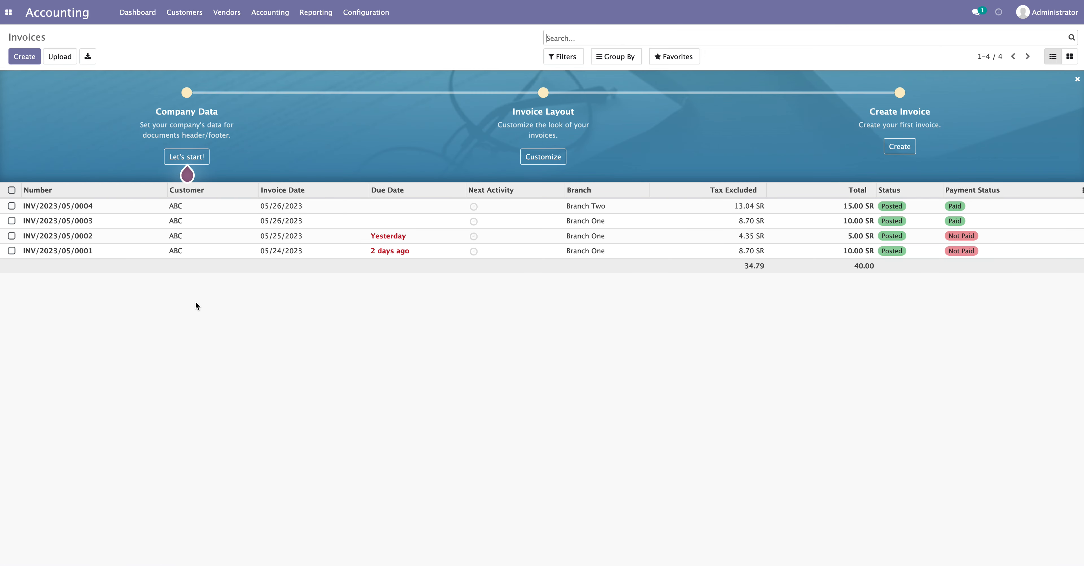
Create a customer invoice for ABC with a new product A priced at 80
click(24, 56)
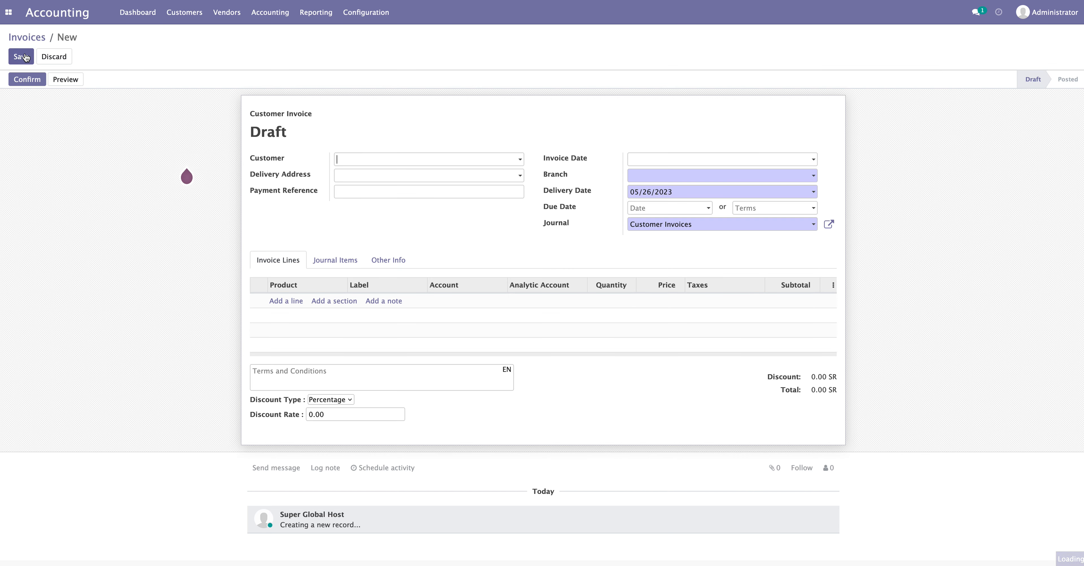
click(360, 159)
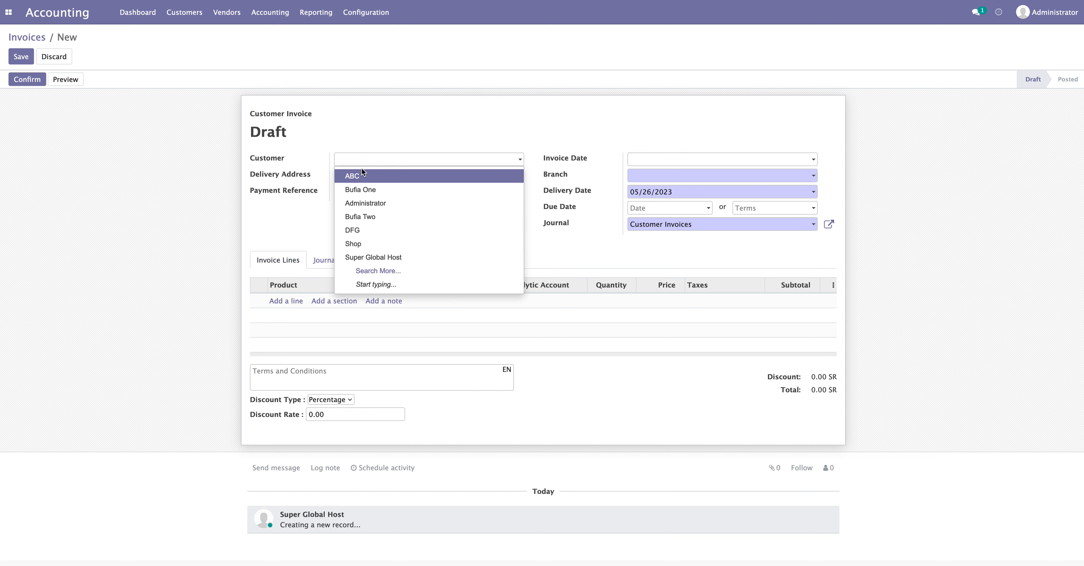
click(361, 179)
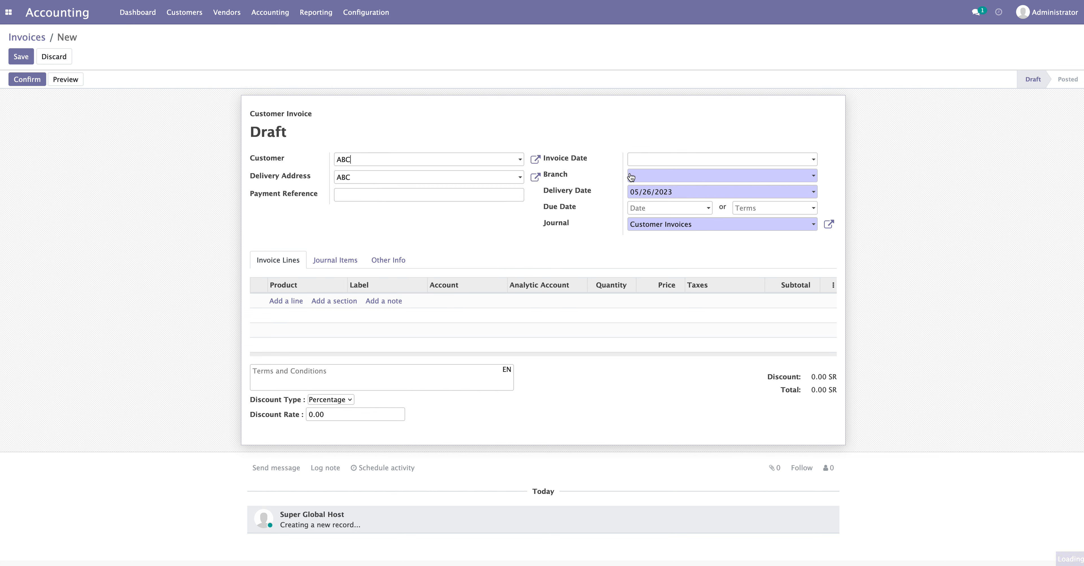
click(287, 301)
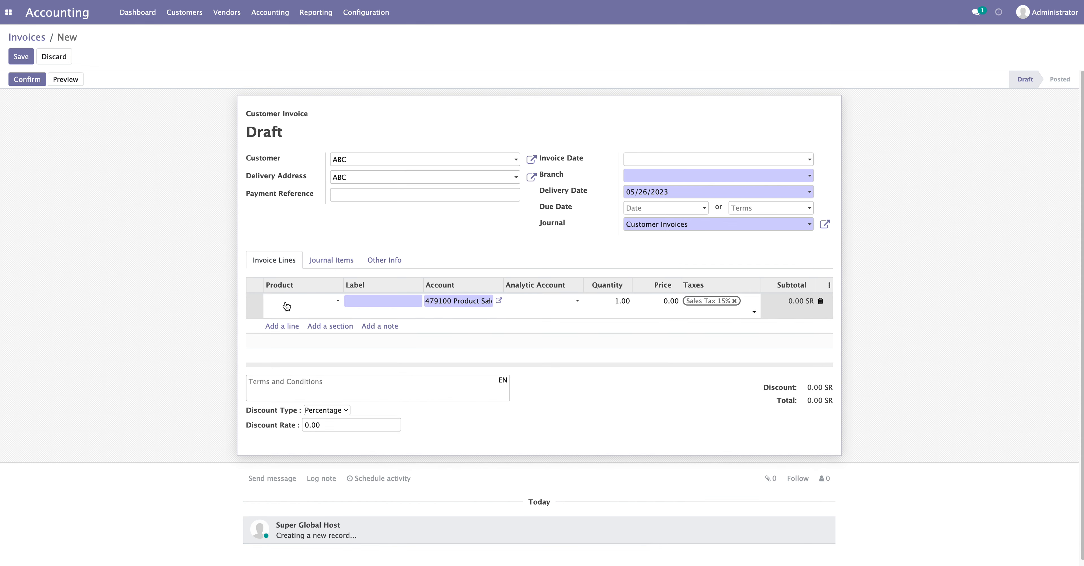
text(A)
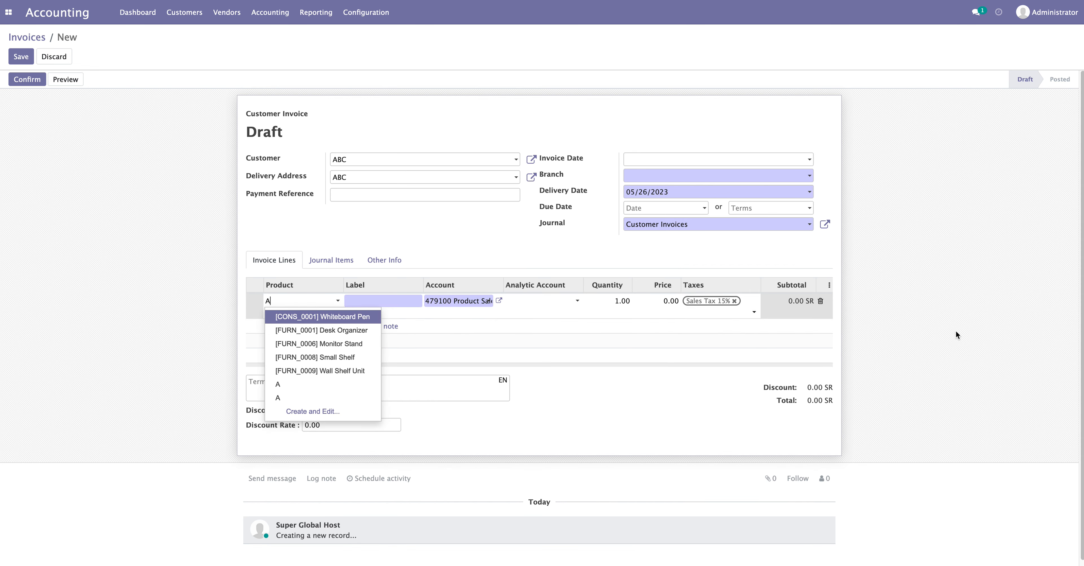
click(722, 313)
click(391, 83)
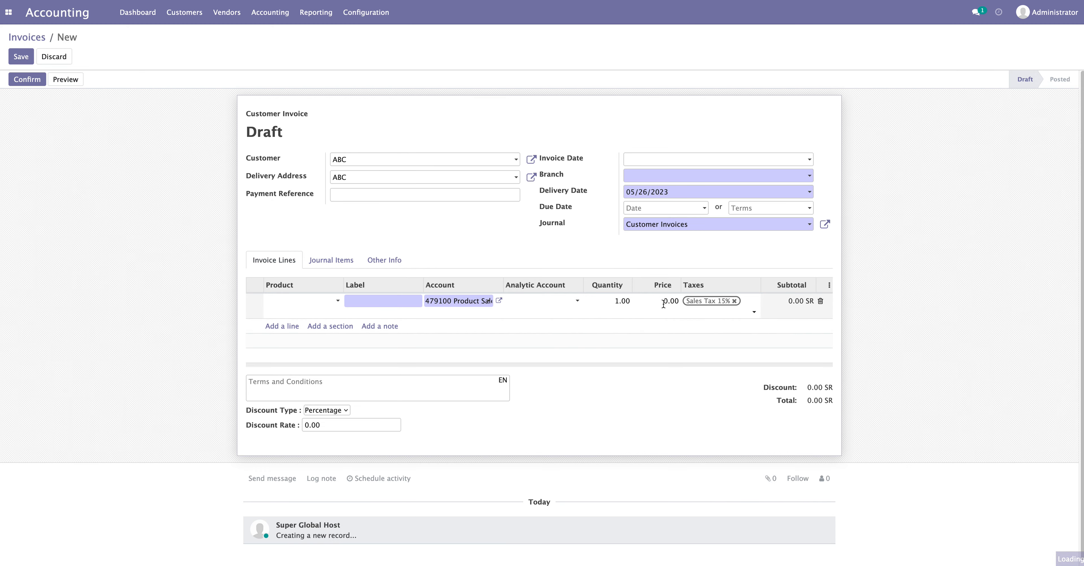
click(663, 304)
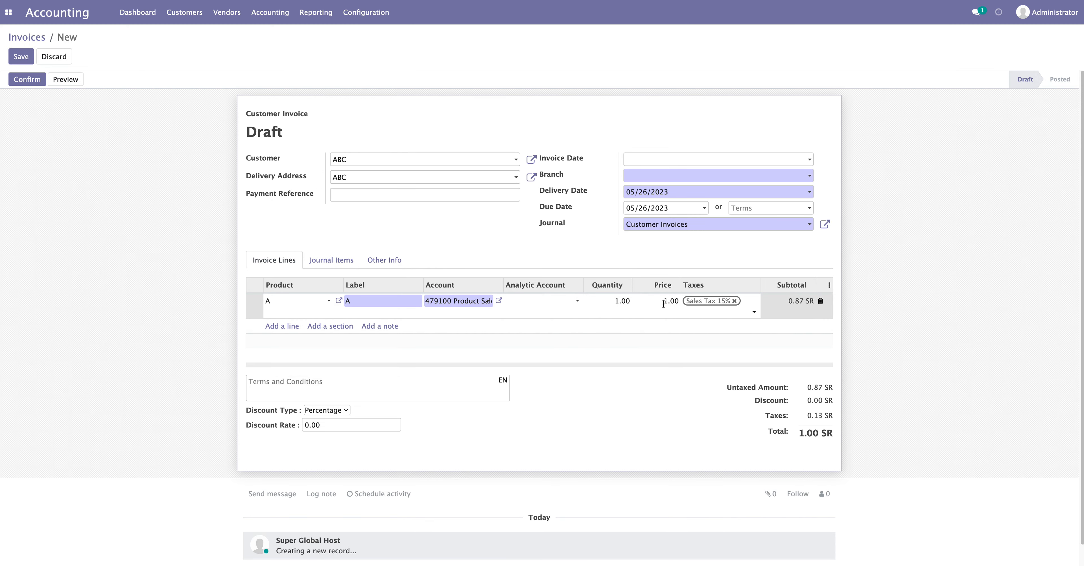
double_click(663, 303)
text(80)
click(372, 300)
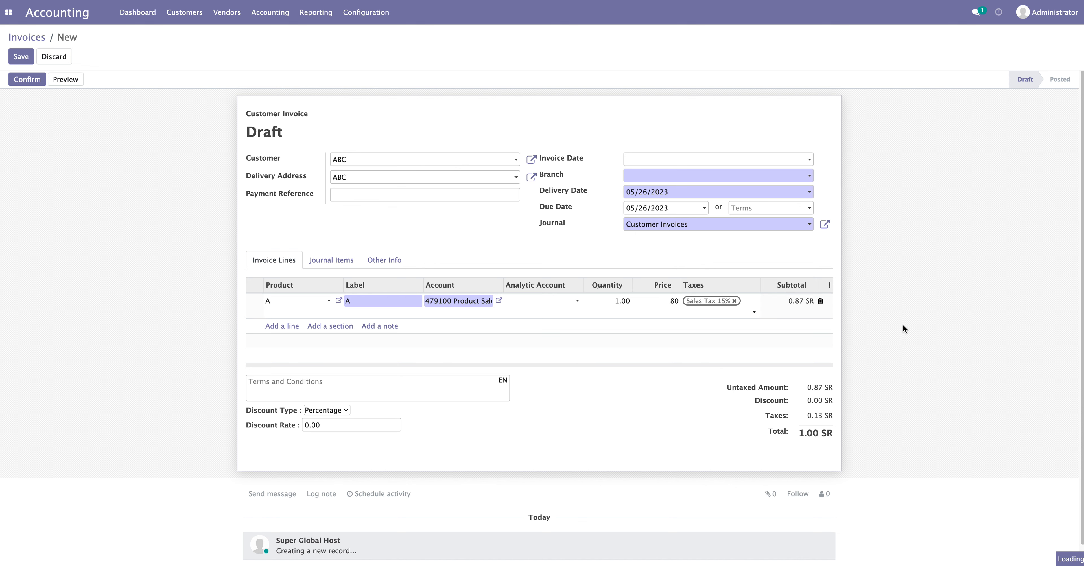
Set the invoice Branch to Branch One and confirm it as INV/2023/05/0005
click(27, 84)
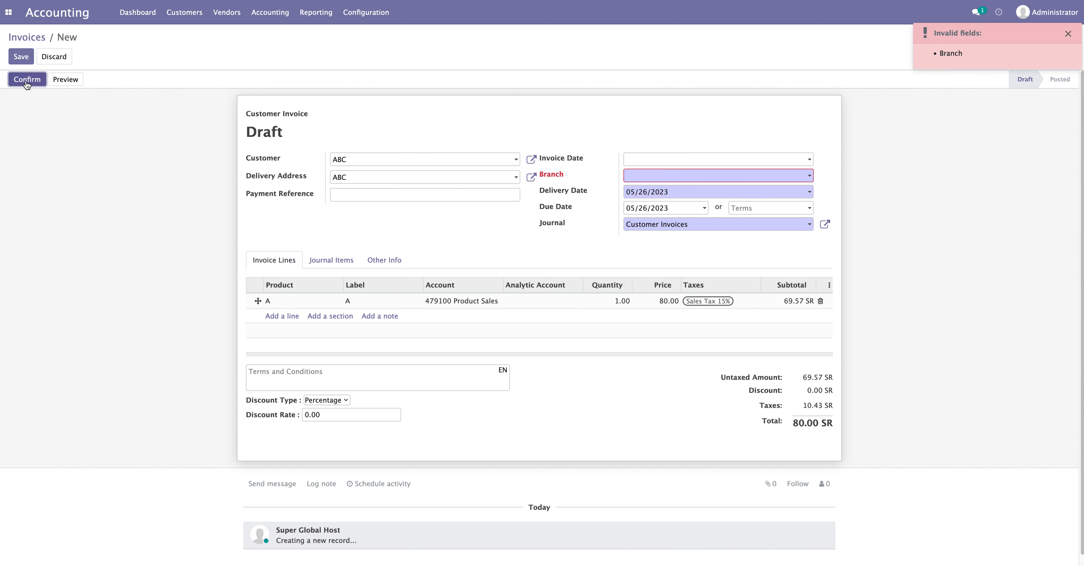
click(636, 177)
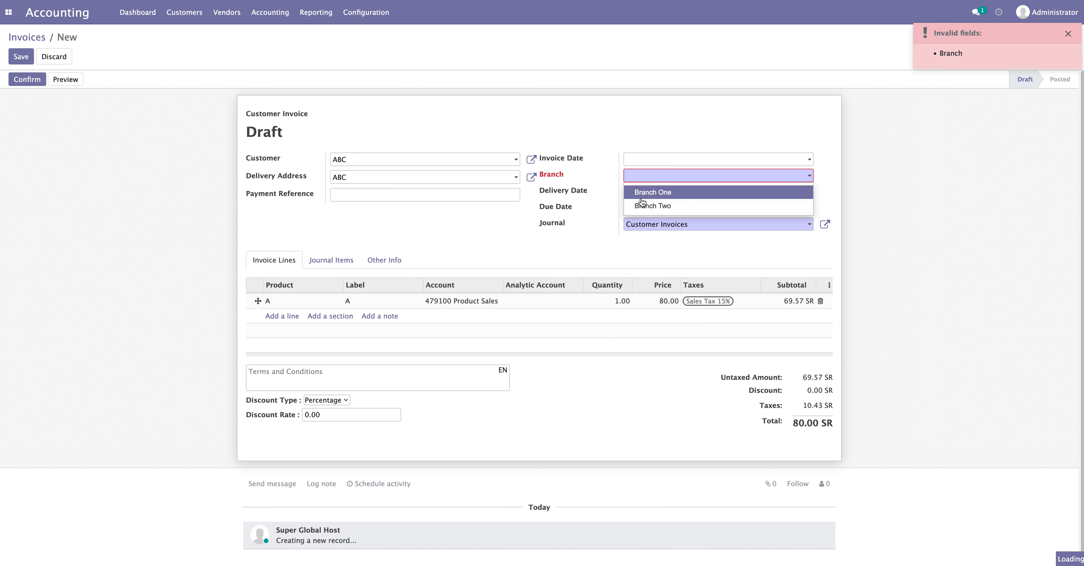
click(644, 193)
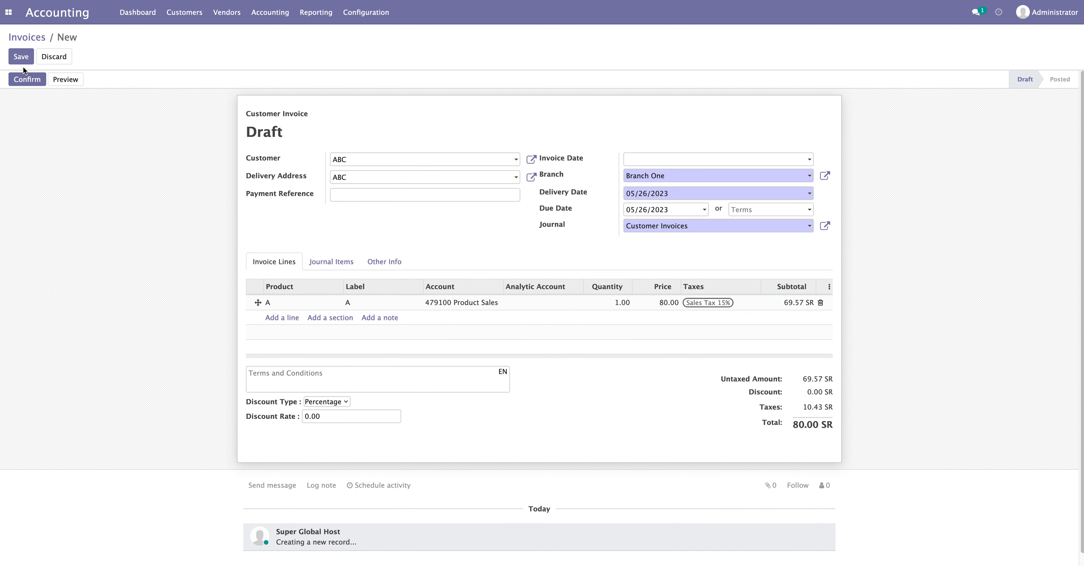
click(23, 78)
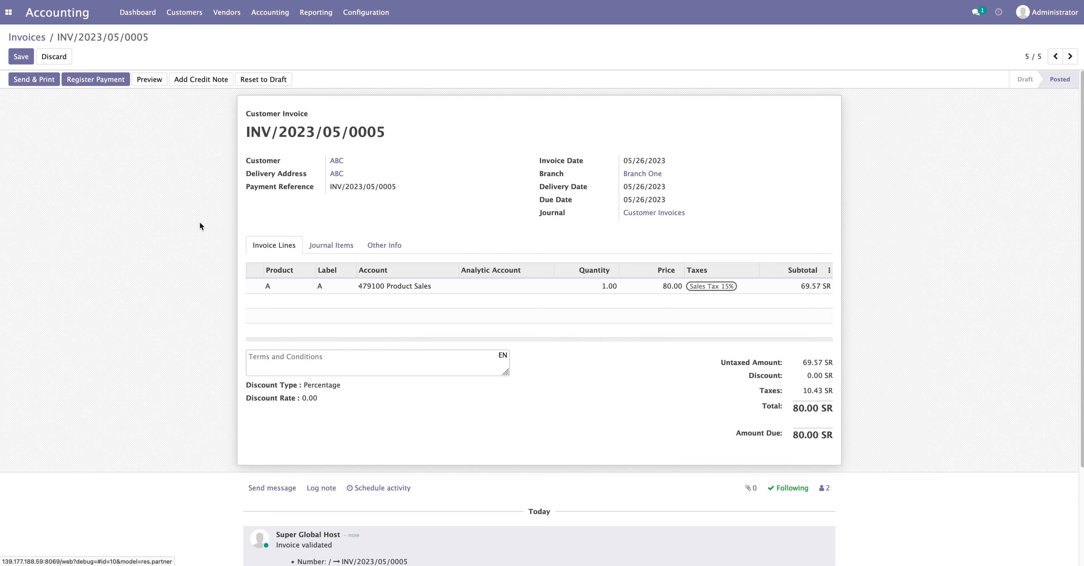
Cancel registering a payment on INV/2023/05/0005 and return to the Accounting Dashboard
click(86, 81)
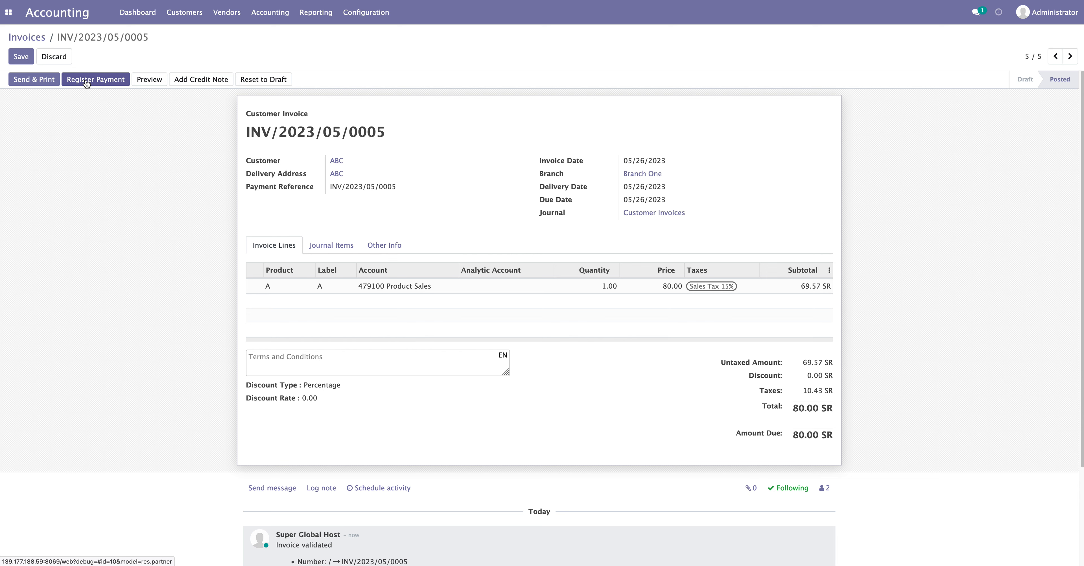
click(86, 80)
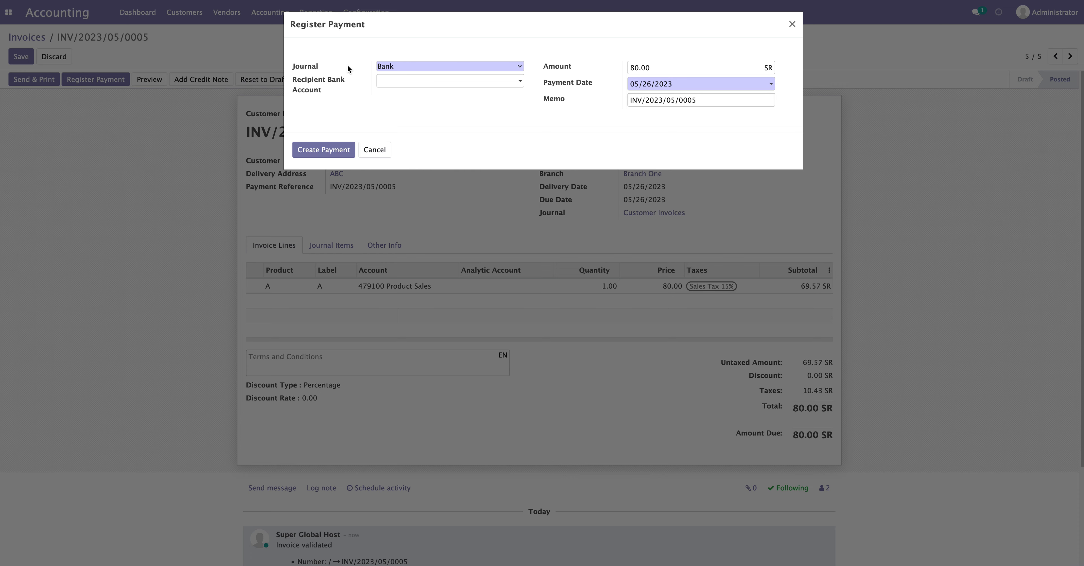
click(378, 151)
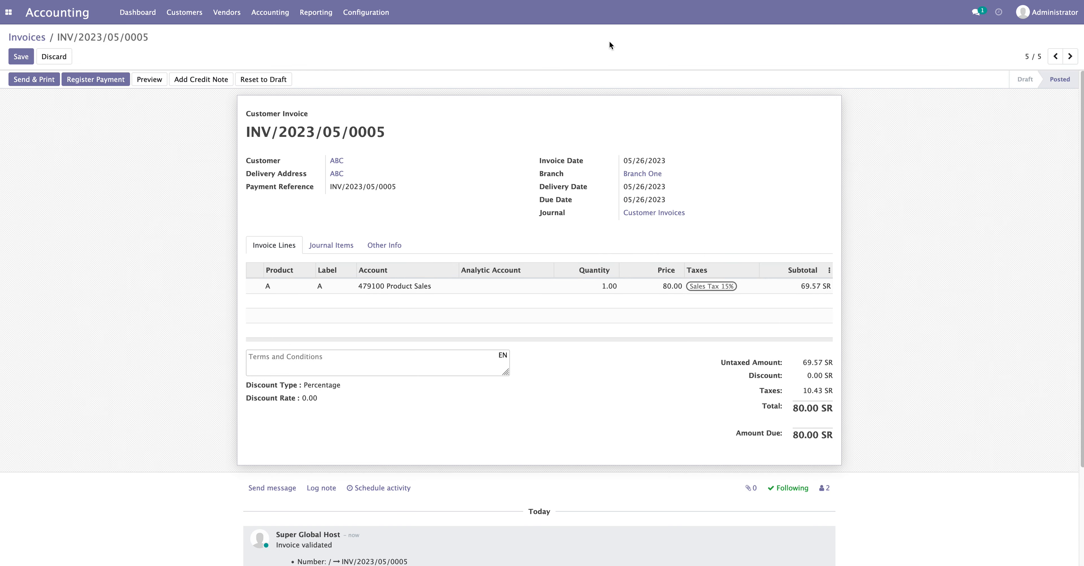
click(141, 21)
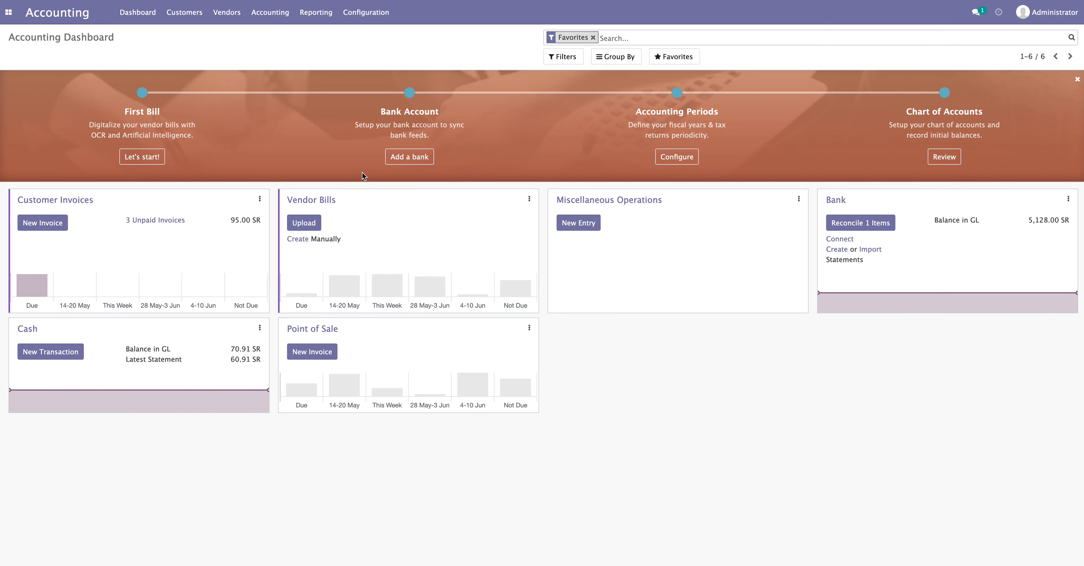
Match the 80.00 SR bnk/007 line to invoice INV/2023/05/0005 after filtering by 80
click(857, 227)
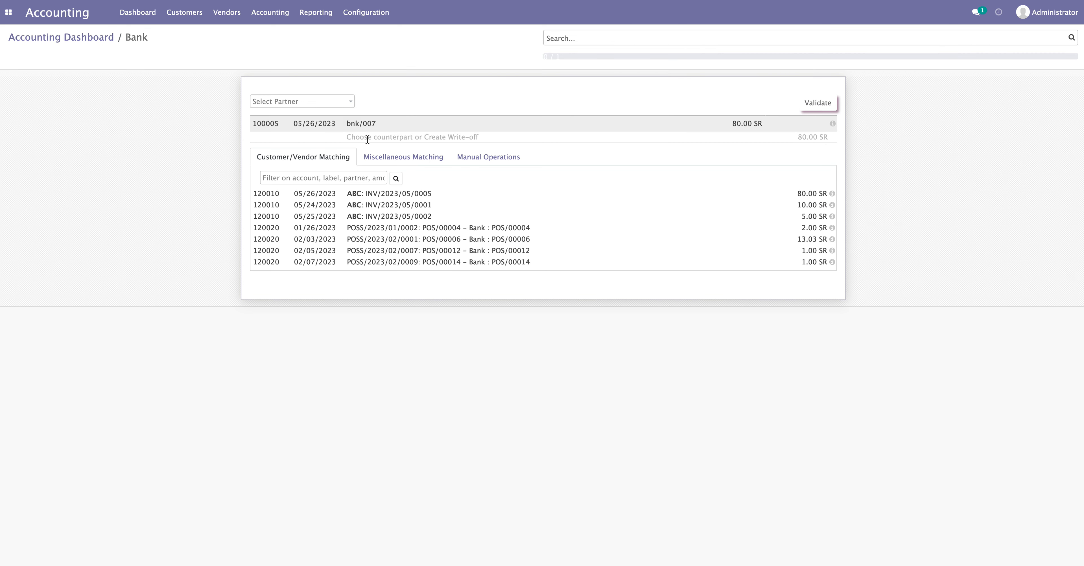
click(290, 178)
text(80)
key(Return)
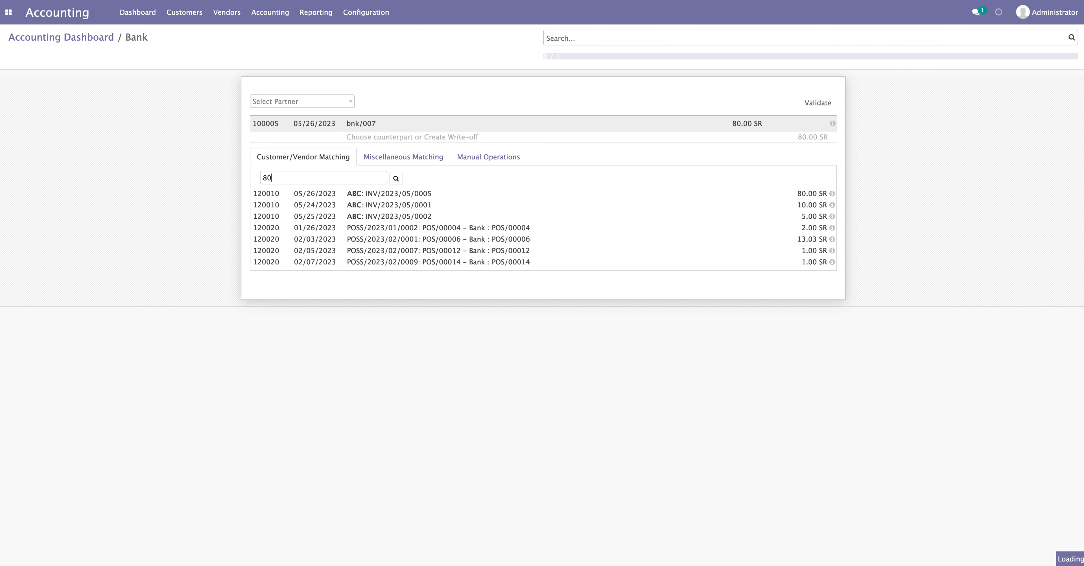
click(416, 196)
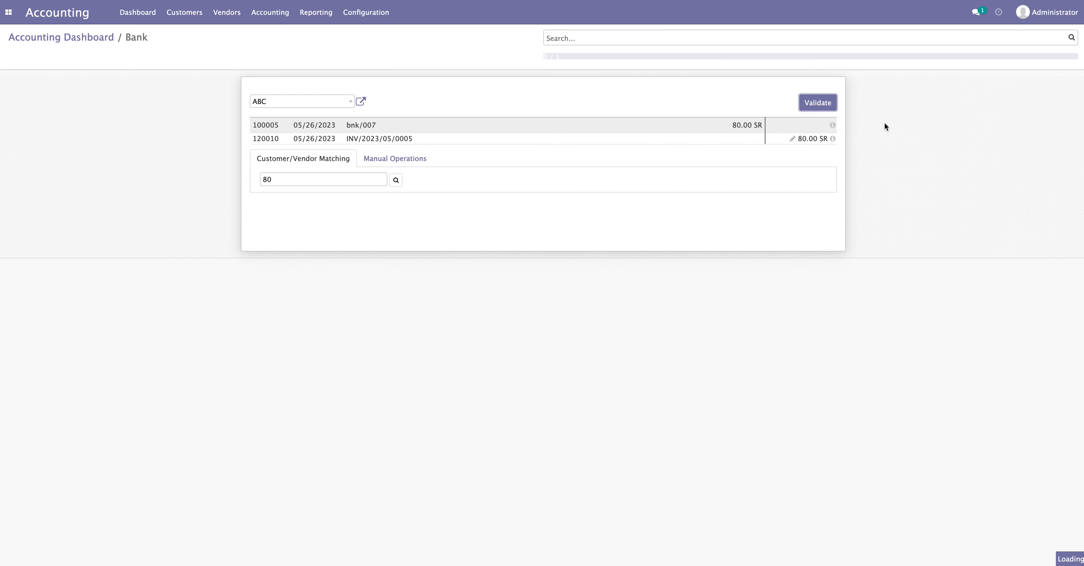
click(93, 40)
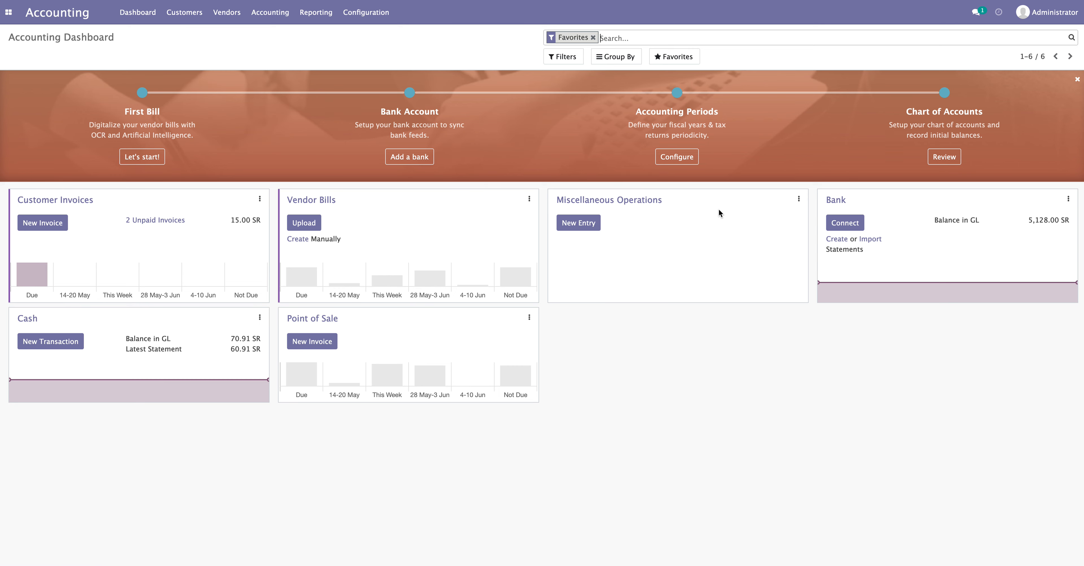
Check INV/2023/05/0005 shows Paid in customer invoices, then switch to the TextEdit notes
click(185, 13)
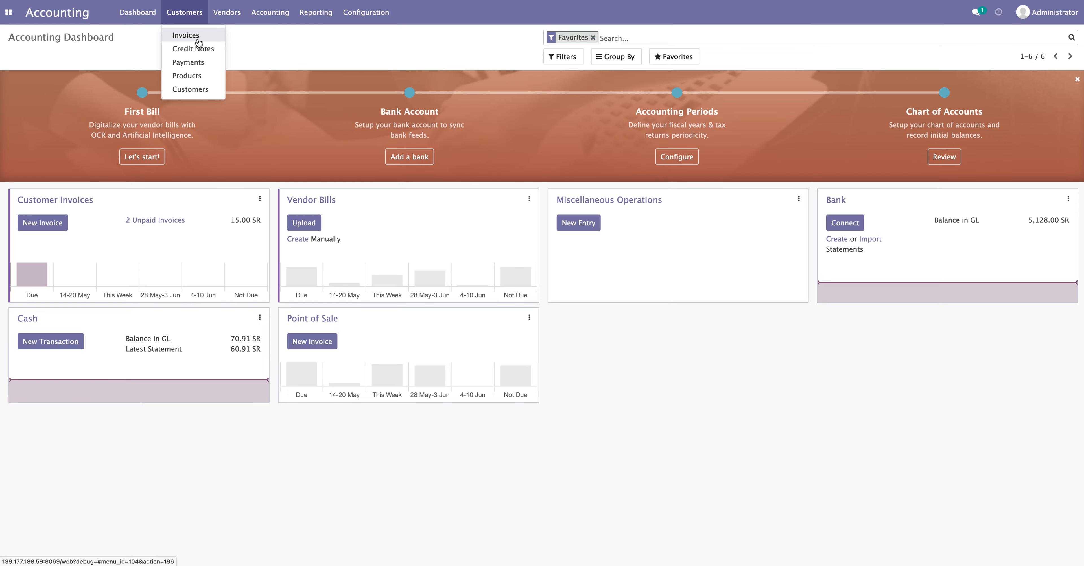
click(197, 33)
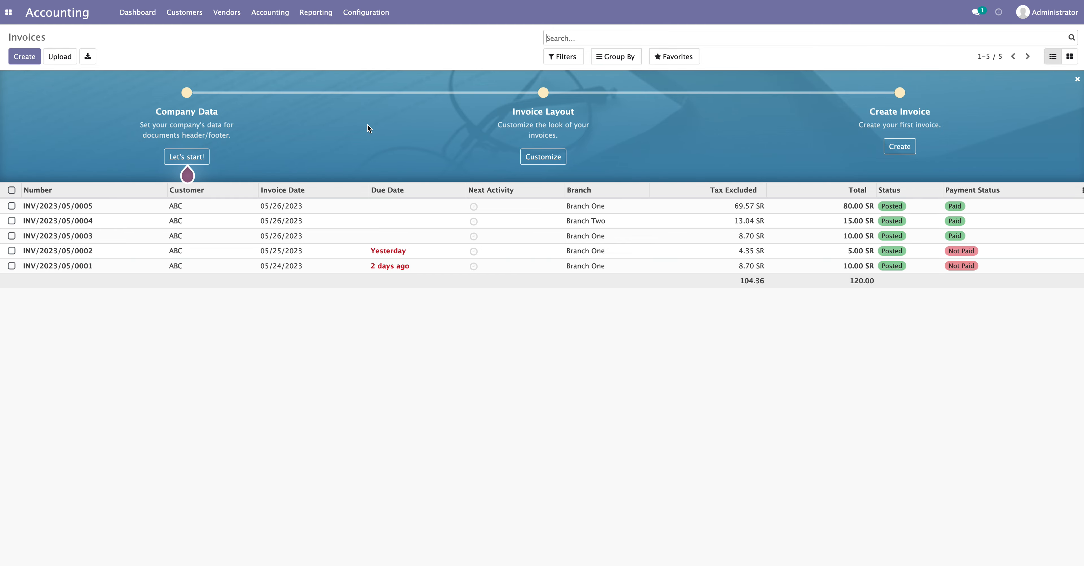
key(ctrl+Up)
click(438, 189)
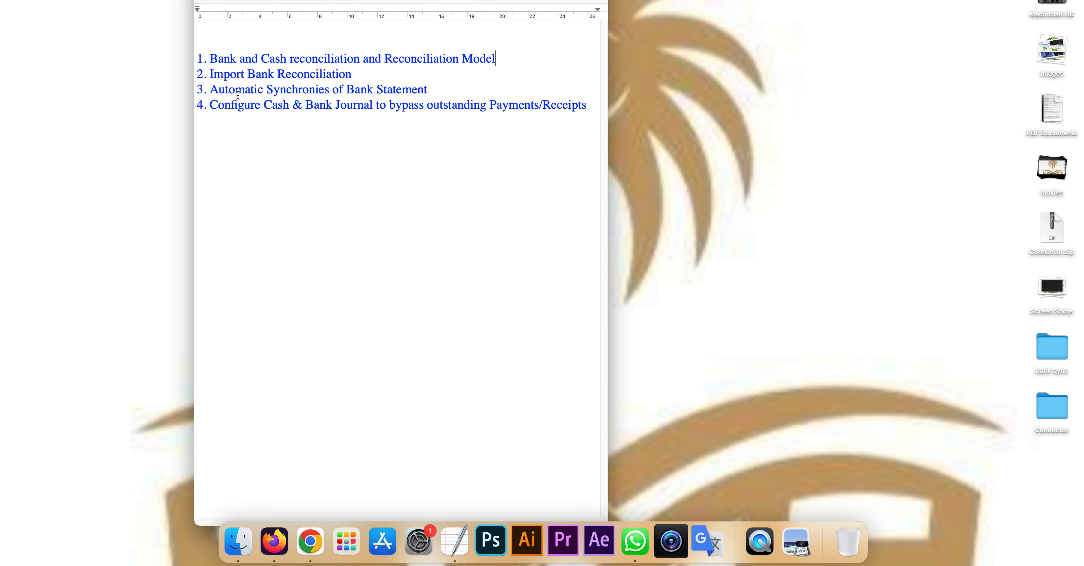
drag(209, 74, 353, 74)
key(Right)
drag(211, 90, 391, 87)
click(394, 89)
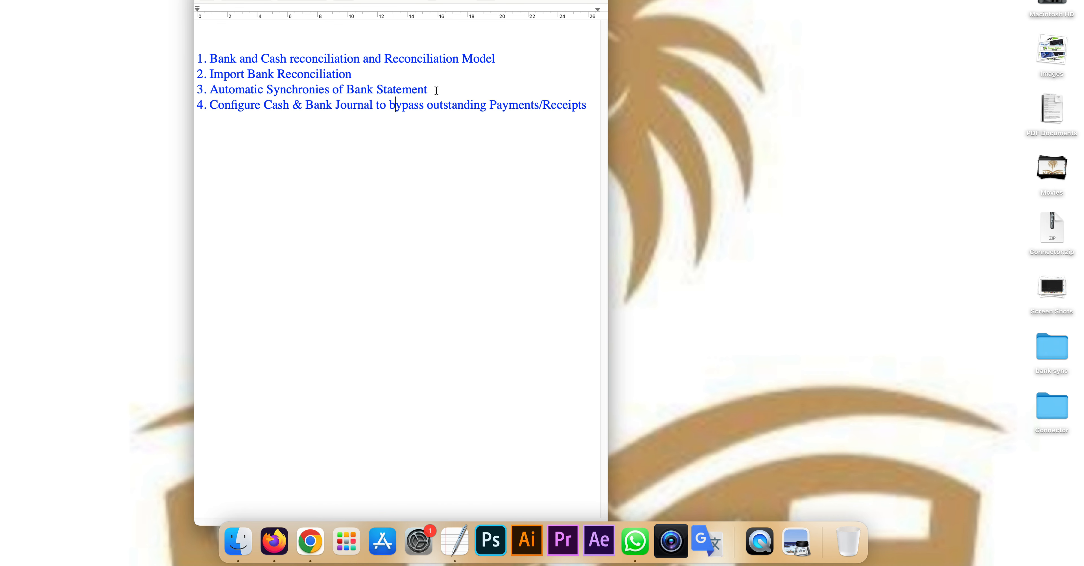